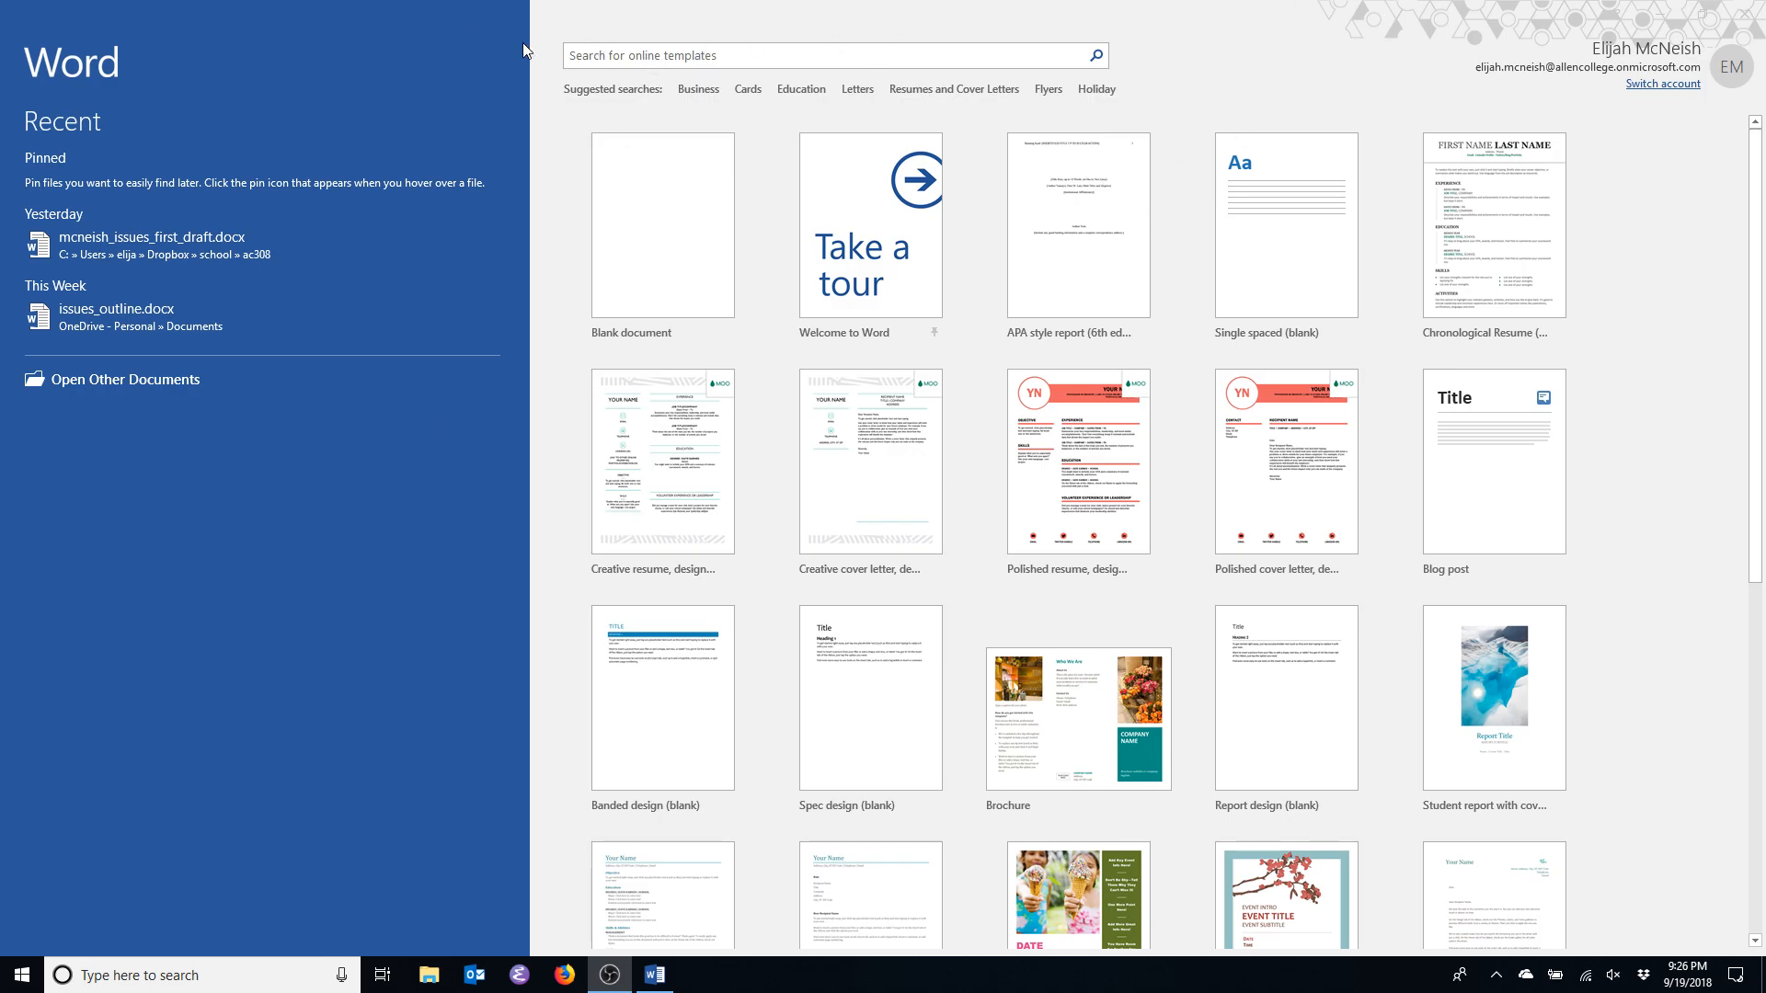
Search the online templates for "apa" and create a document from the APA style report (6th edition) template.
left_click(662, 56)
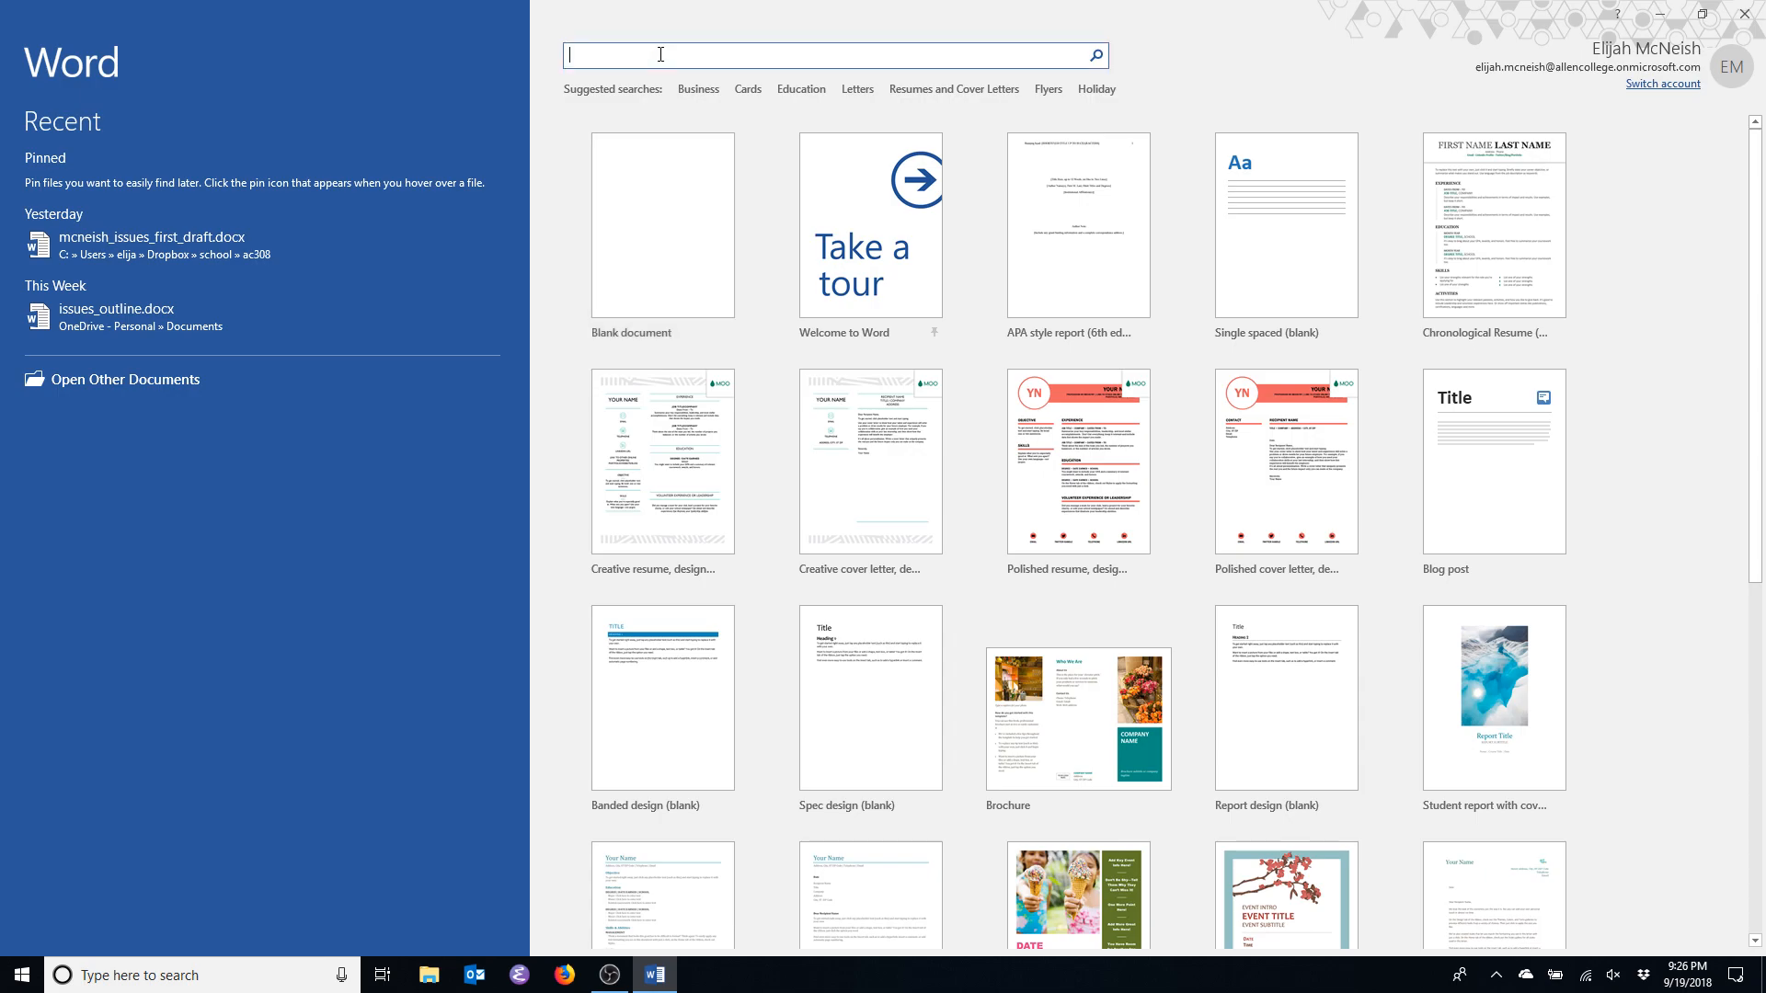
type("apa")
key("Return")
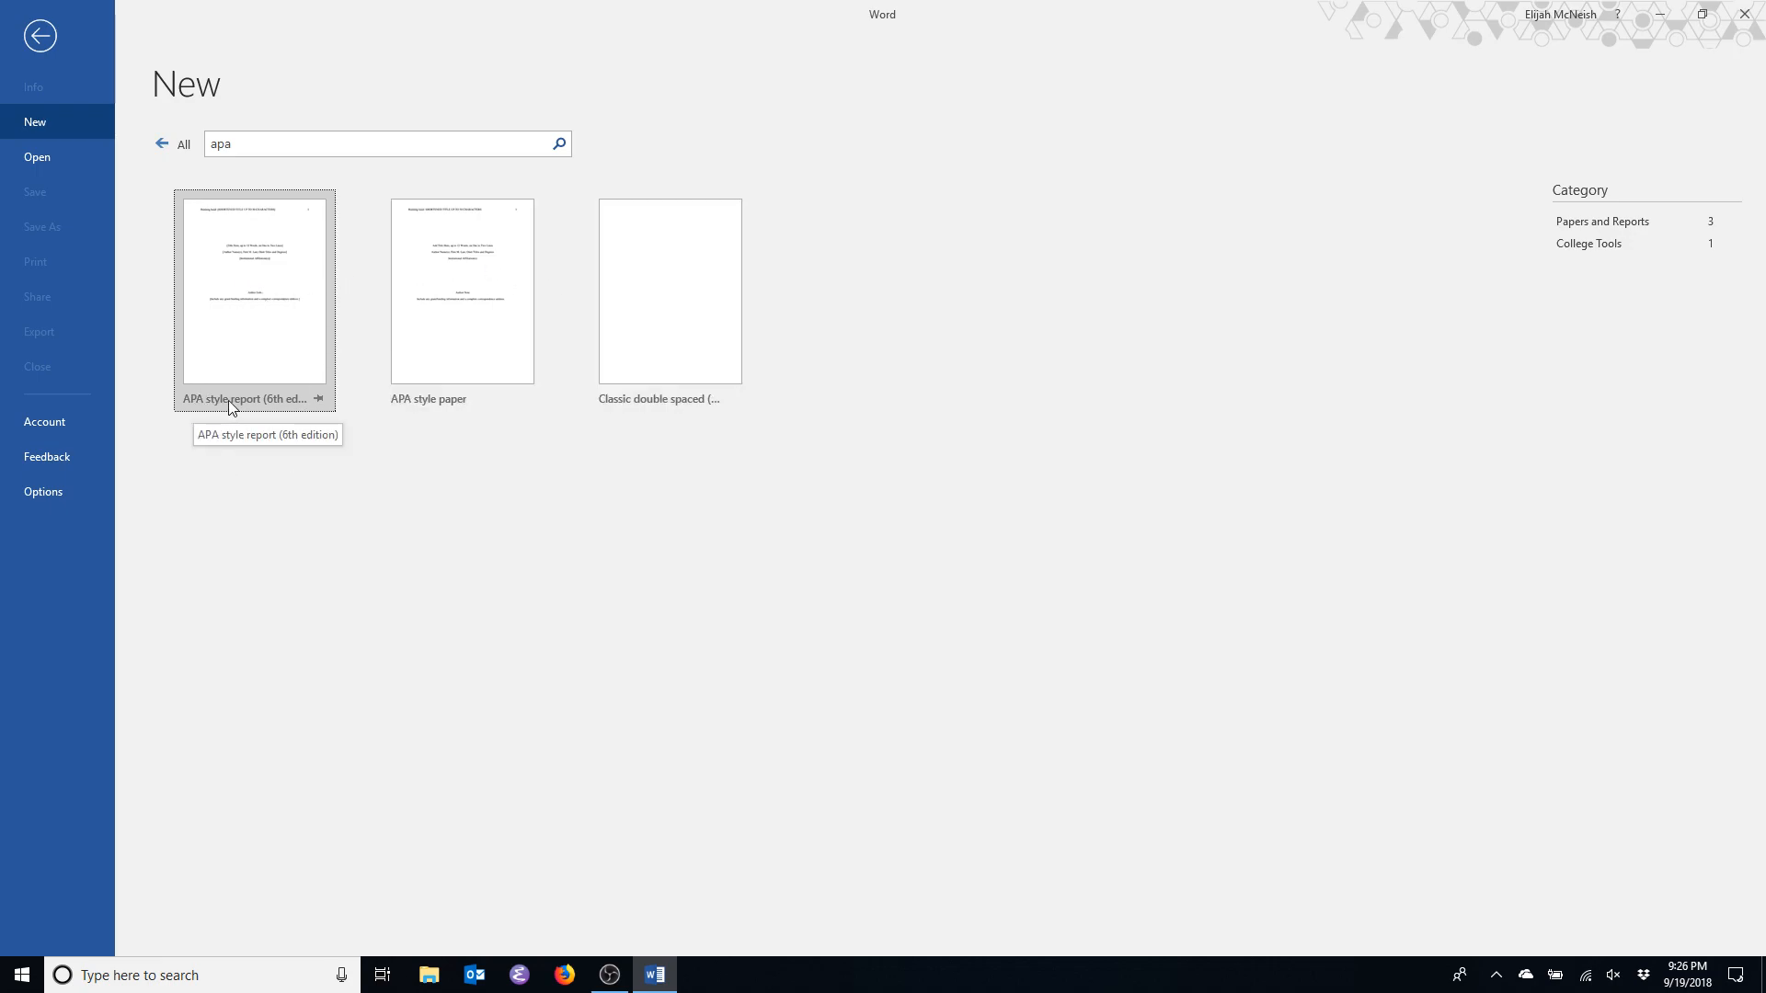
double_click(241, 297)
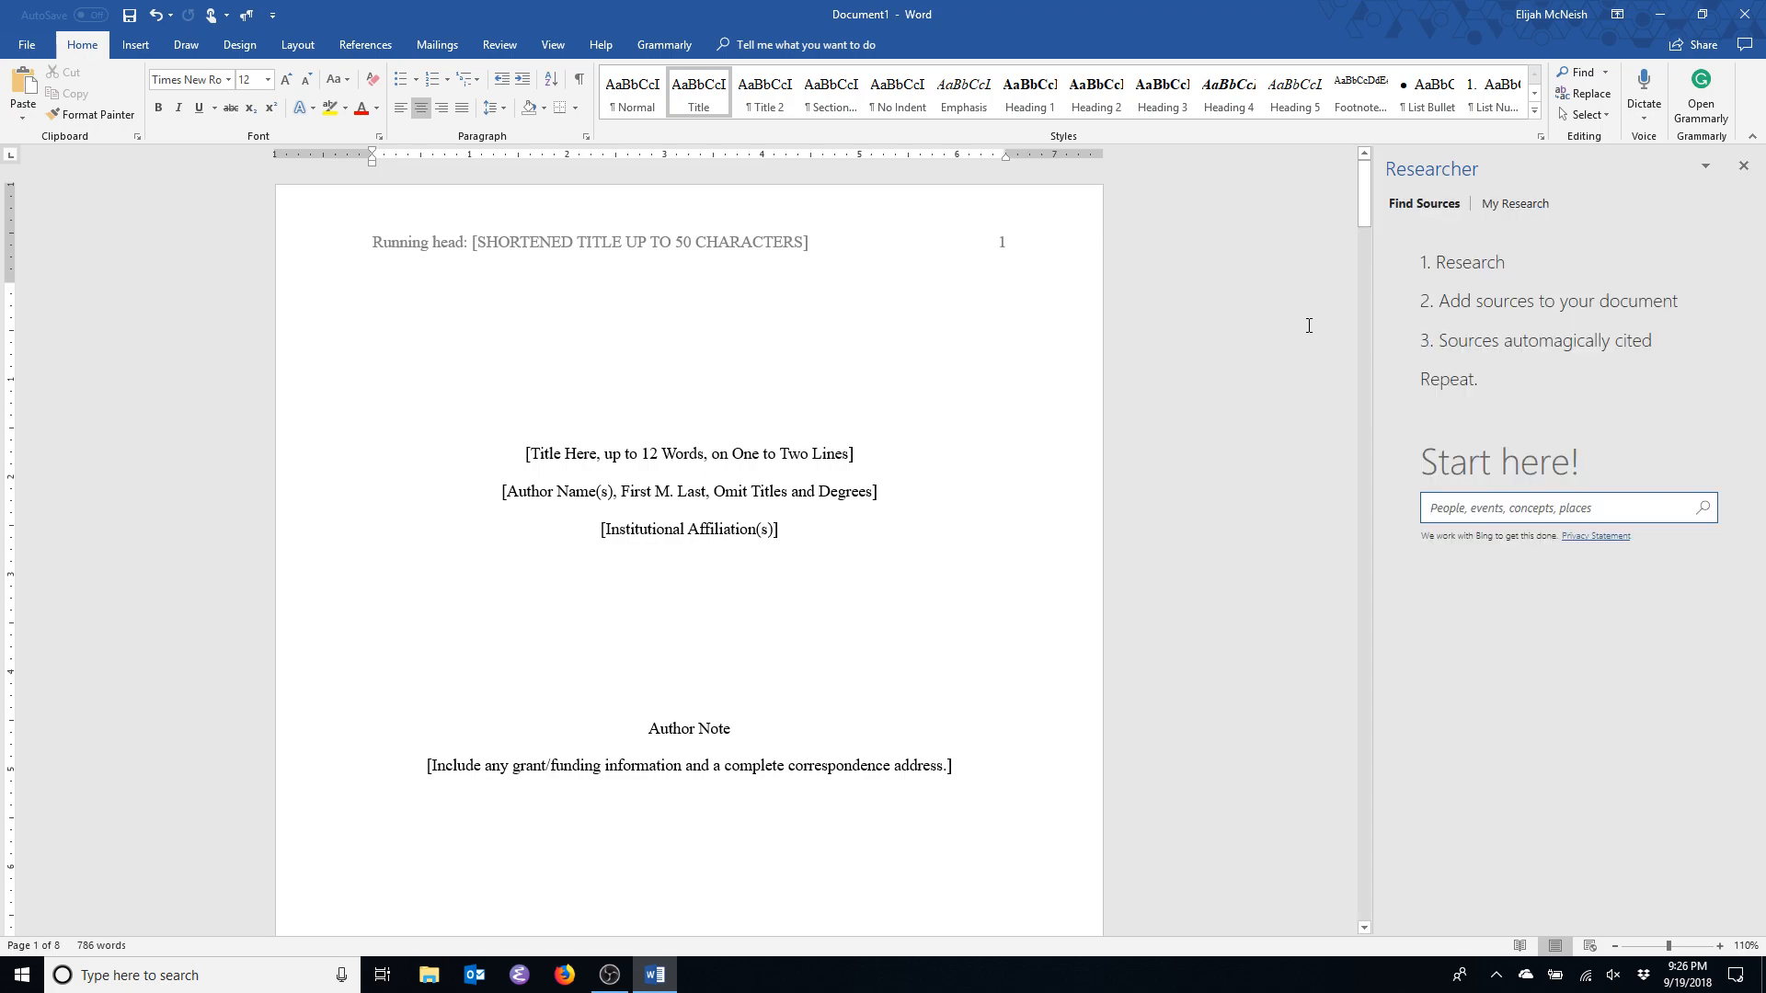
Close the Researcher pane beside the new document.
scroll(1308, 325, "down", 10)
left_click_drag(1362, 269, 1344, 179)
left_click(1743, 166)
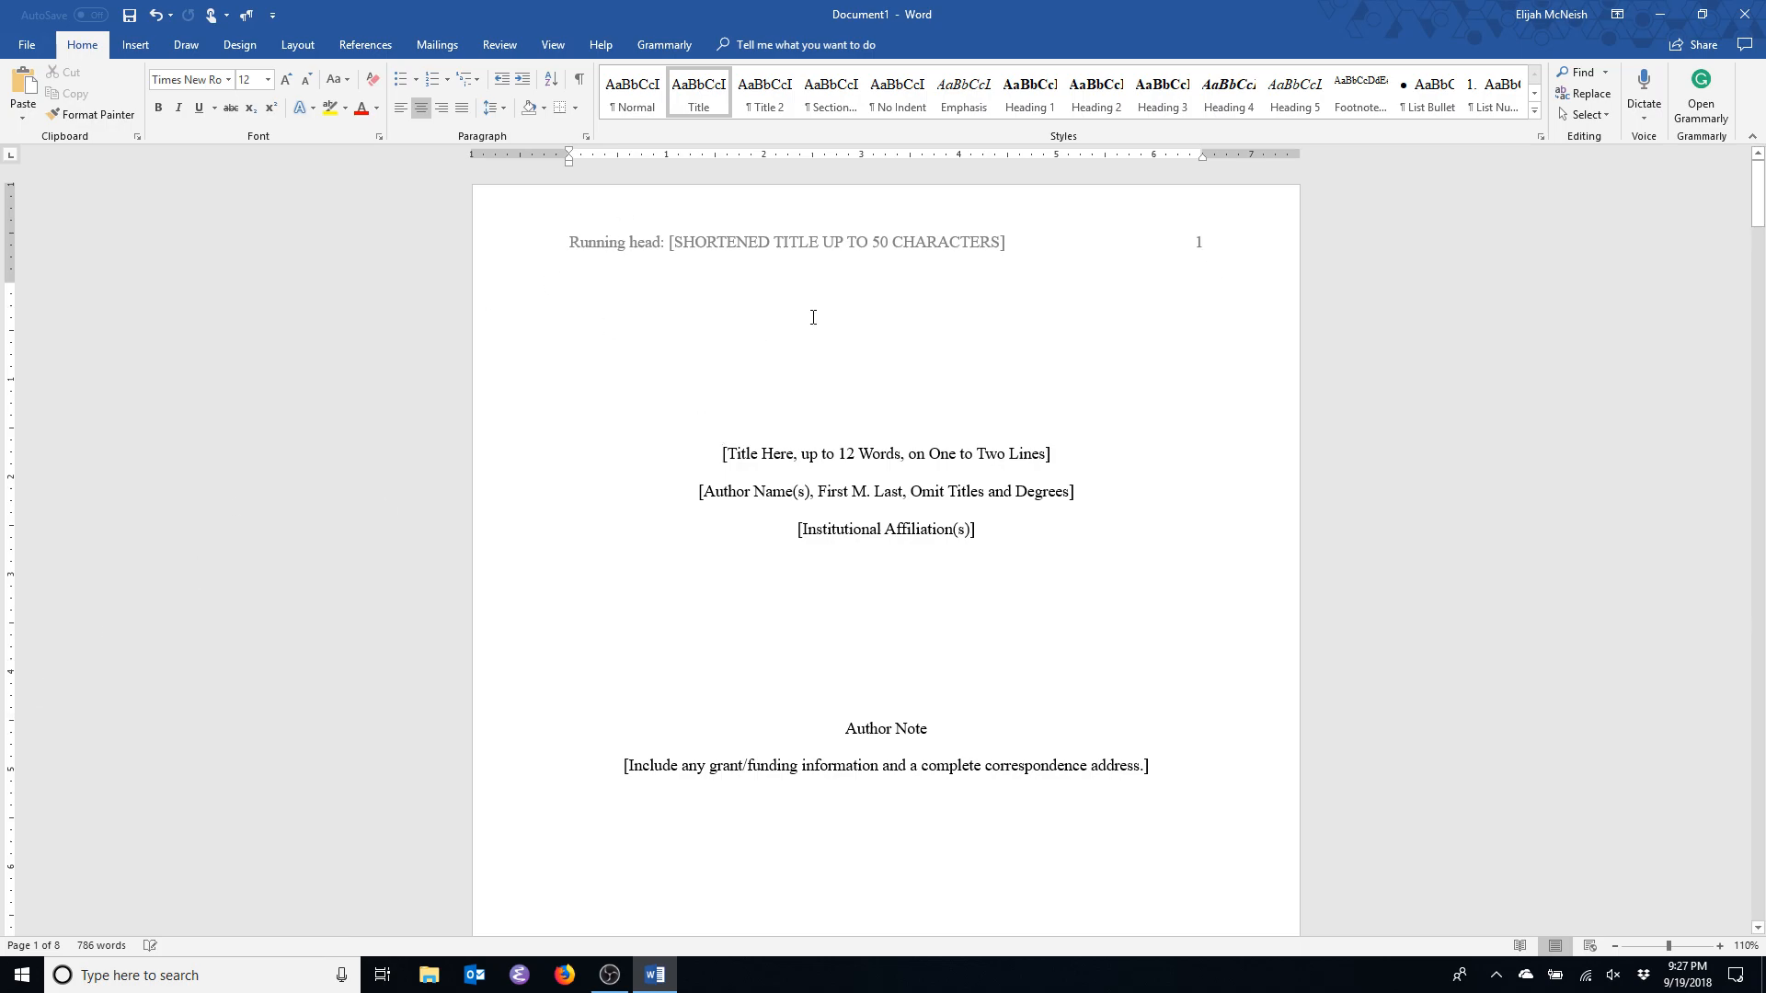
Select everything from the References heading through the end of the document, including the figures page.
scroll(796, 319, "down", 18)
scroll(1102, 331, "down", 18)
scroll(1103, 334, "down", 16)
scroll(1138, 353, "down", 18)
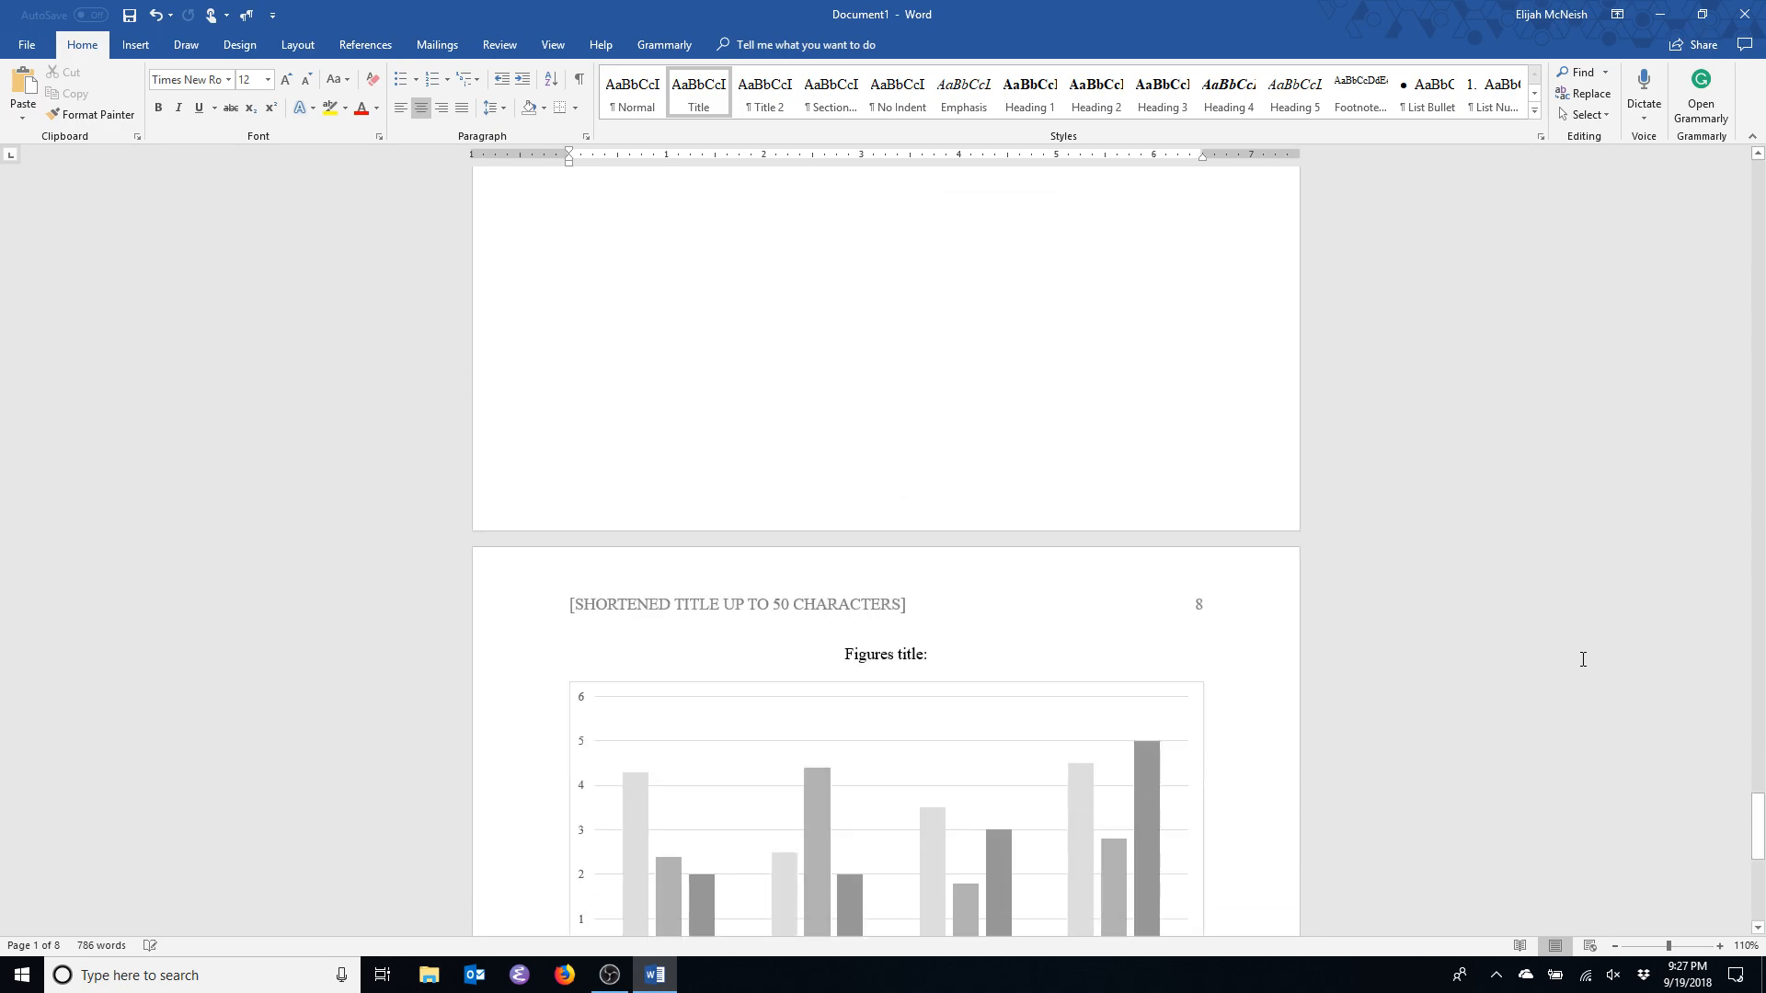
scroll(1518, 649, "down", 6)
scroll(966, 717, "up", 2)
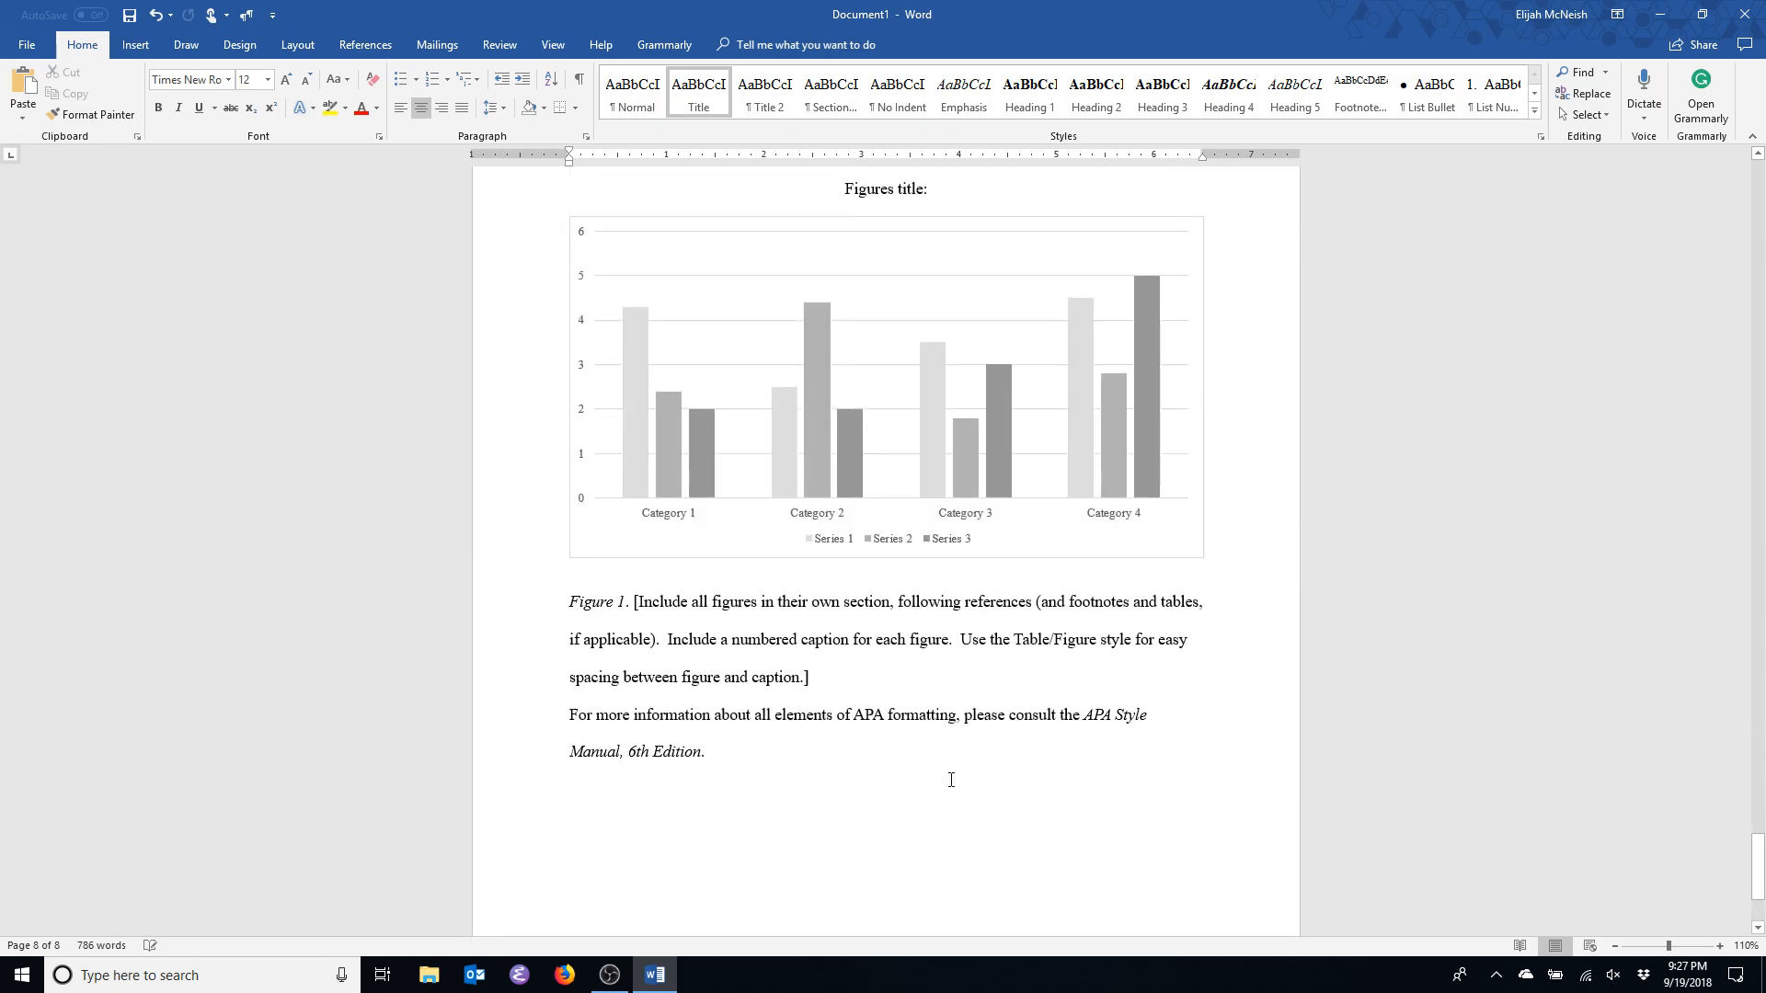
scroll(951, 780, "up", 1)
left_click_drag(824, 875, 726, 253)
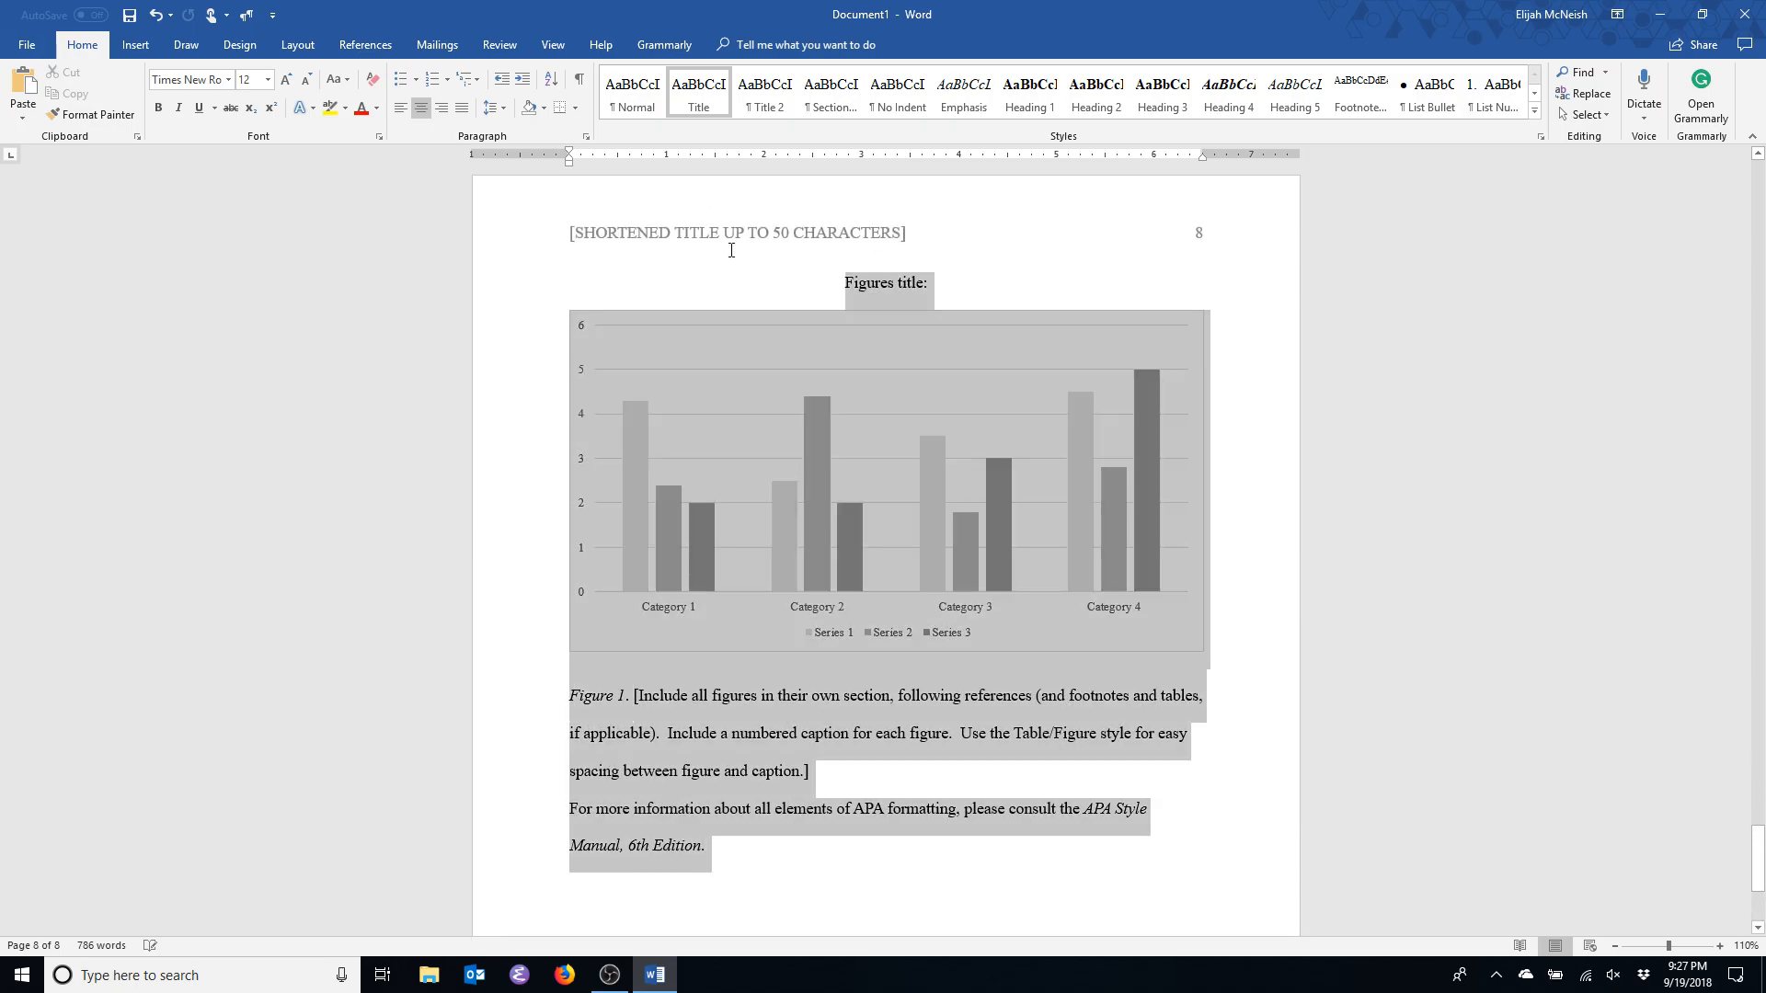
mouse_move(579, 295)
left_mouse_down()
mouse_move(769, 302)
mouse_move(623, 236)
mouse_move(616, 413)
mouse_move(634, 485)
mouse_move(607, 438)
mouse_move(1316, 742)
mouse_move(1261, 688)
left_mouse_up()
scroll(769, 302, "up", 8)
scroll(769, 301, "up", 3)
scroll(623, 237, "up", 3)
scroll(617, 413, "up", 10)
scroll(607, 438, "up", 10)
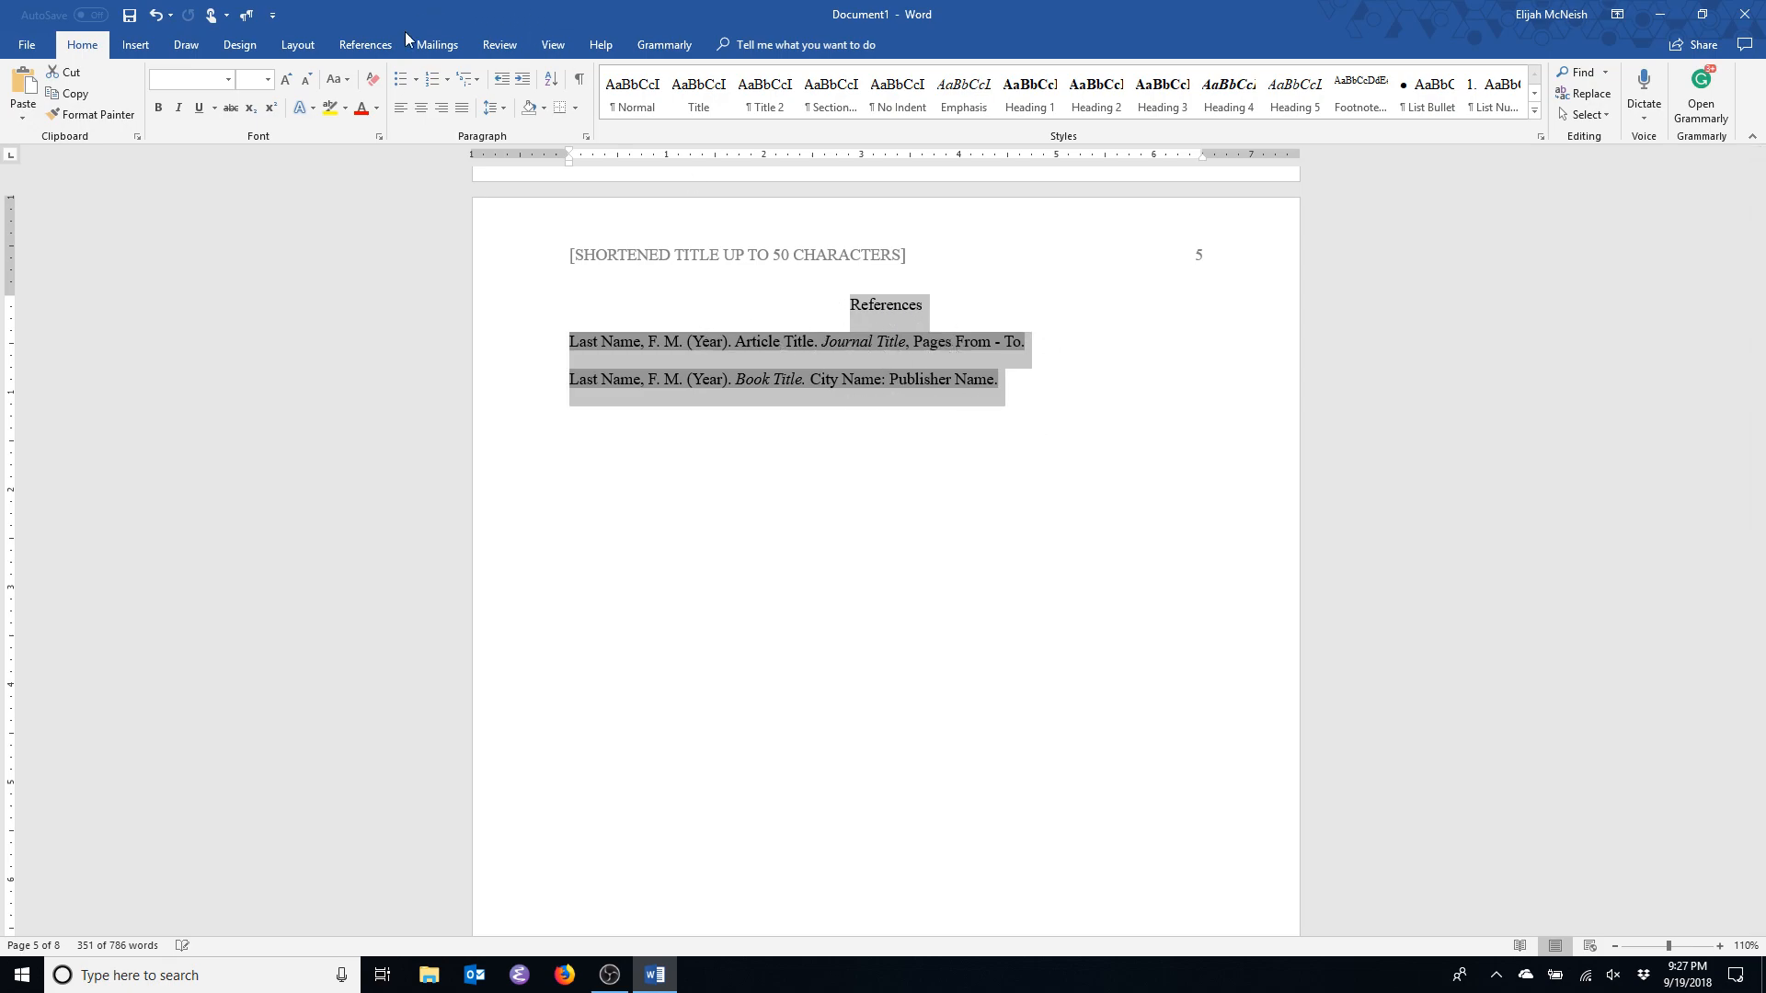
Examine the Source Manager and the blank book form for creating a source, leaving both without adding a source.
left_click(363, 46)
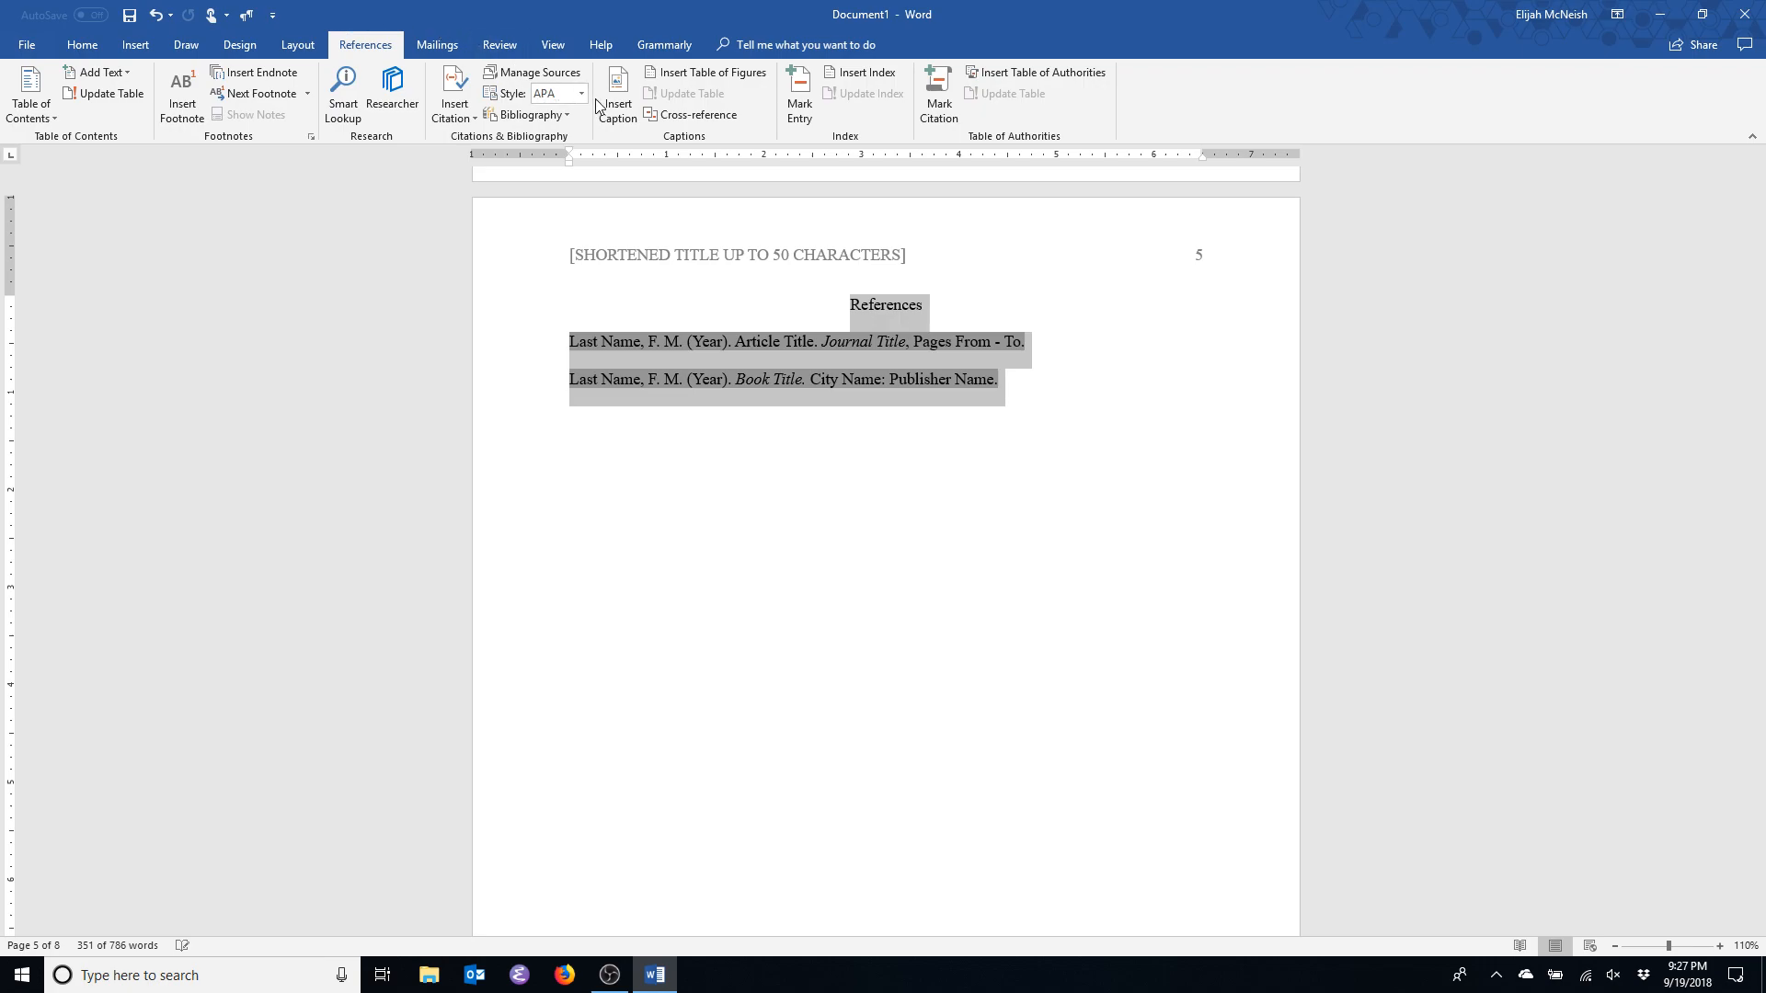
left_click(551, 74)
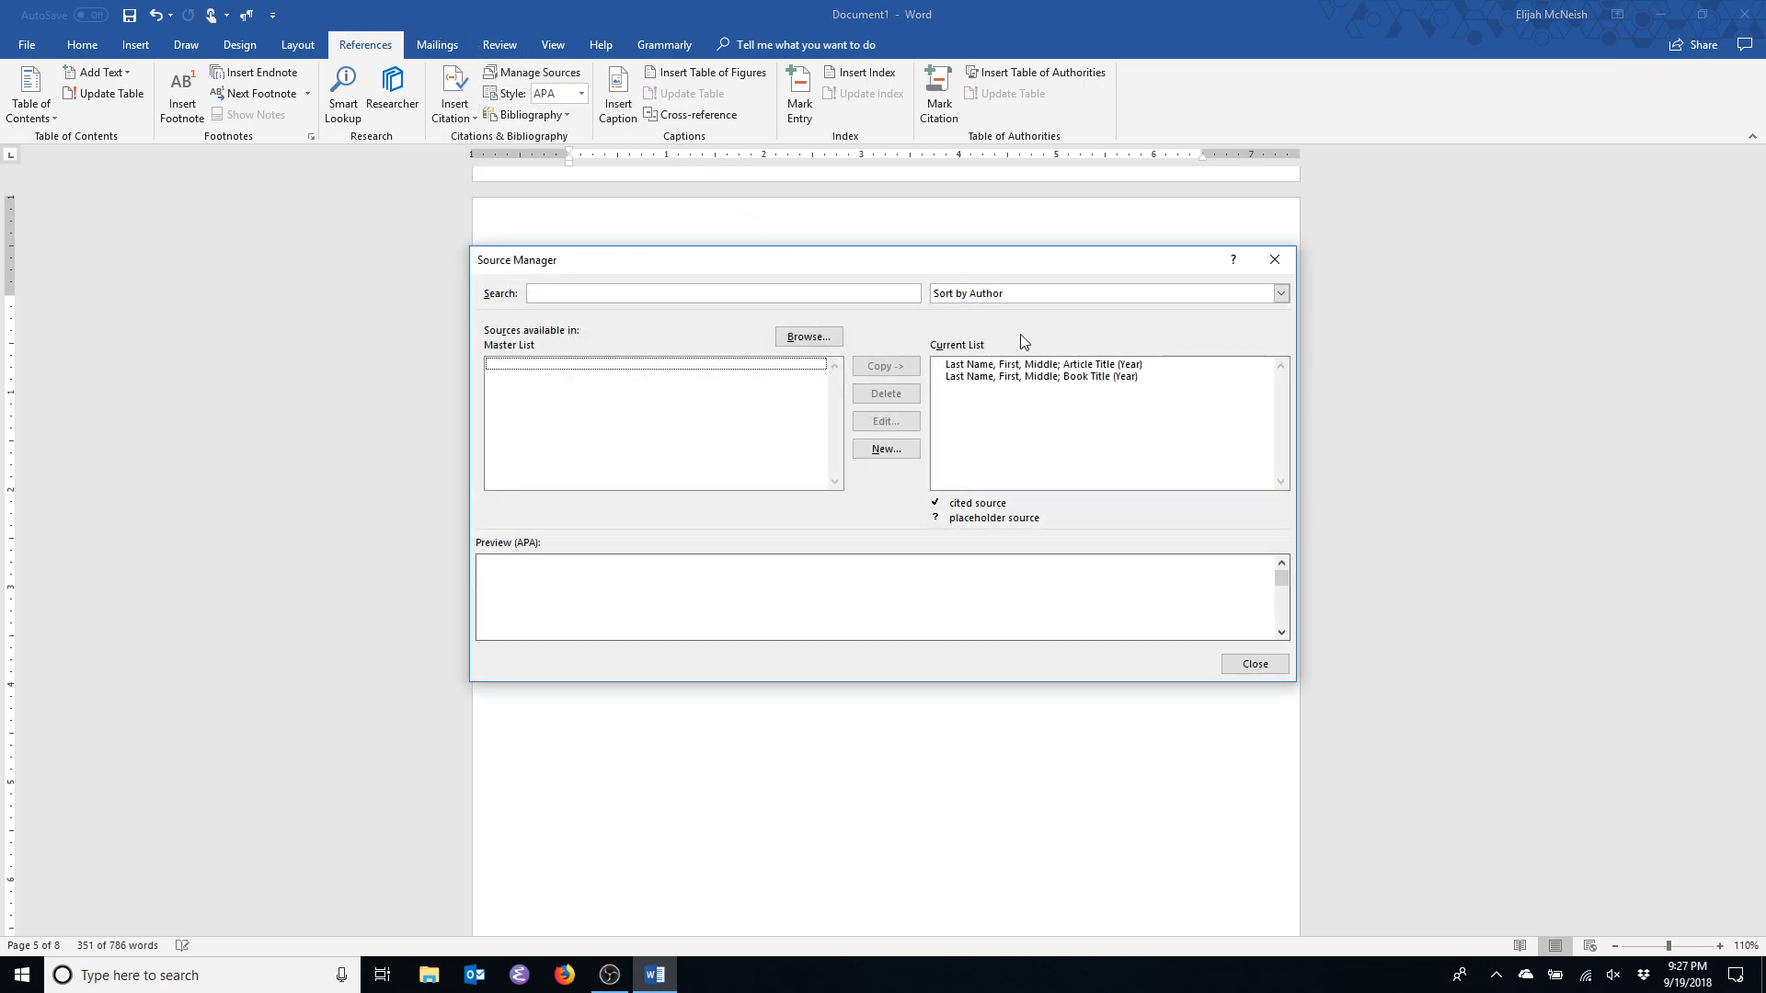
left_click(890, 451)
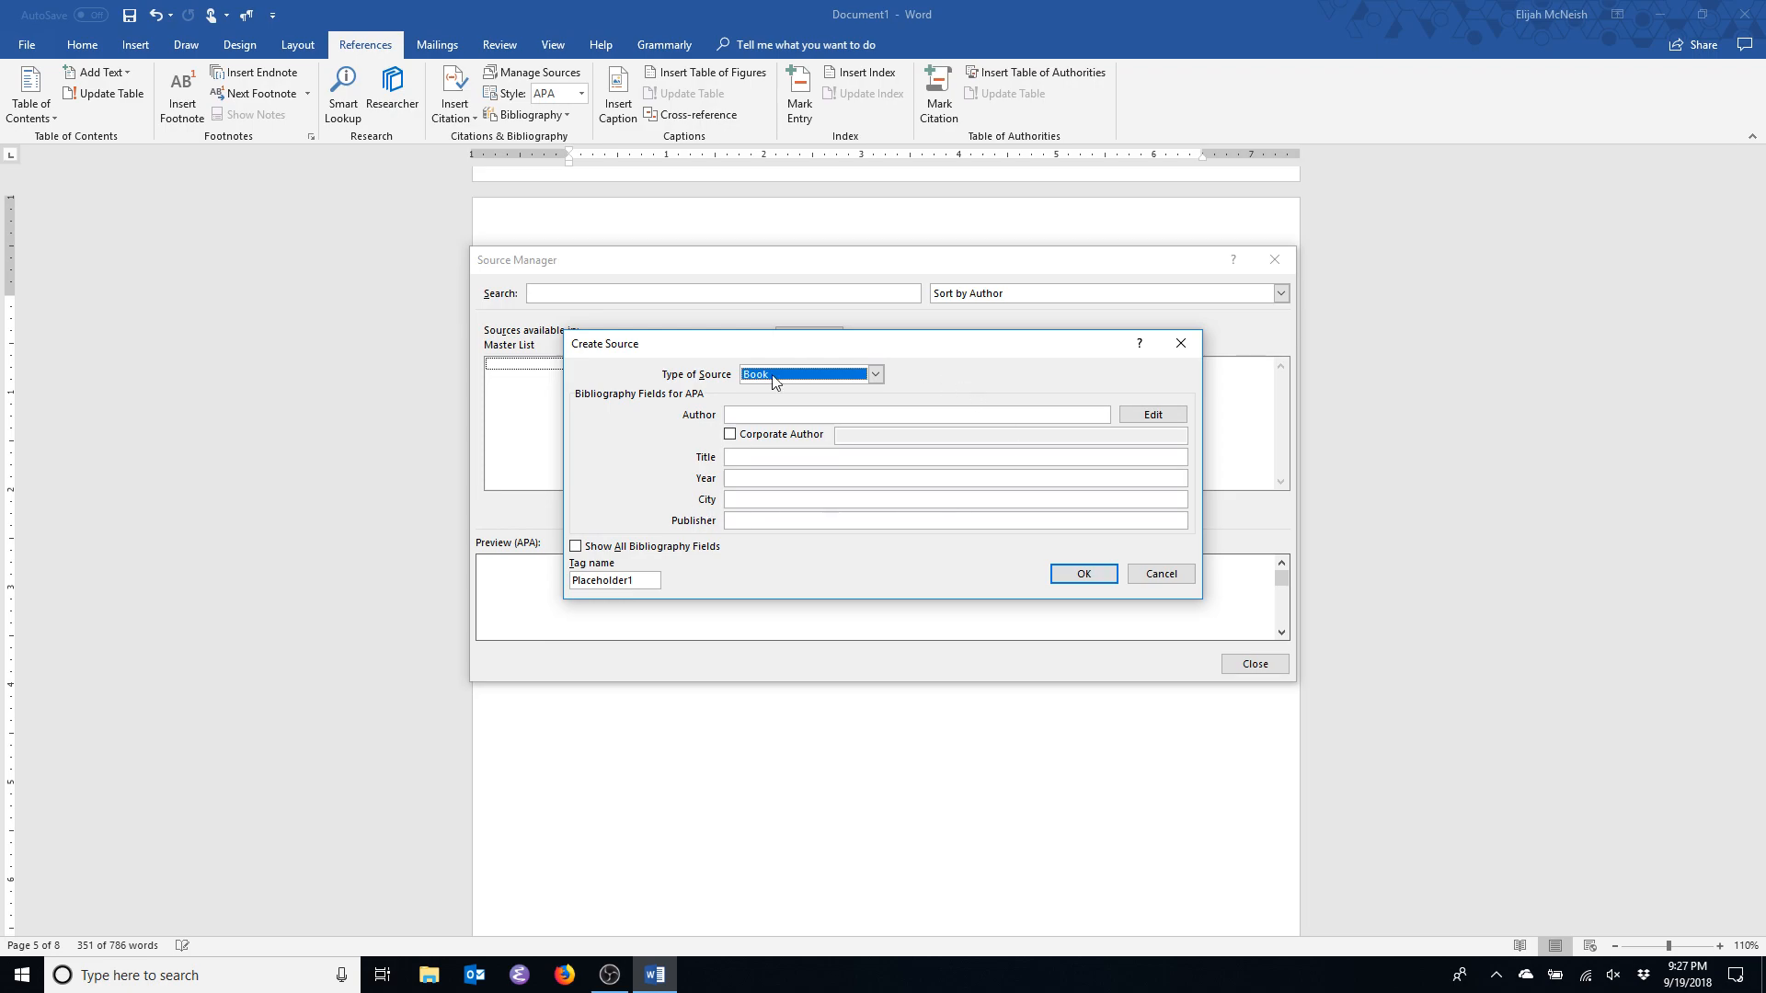
left_click_drag(1002, 350, 1009, 427)
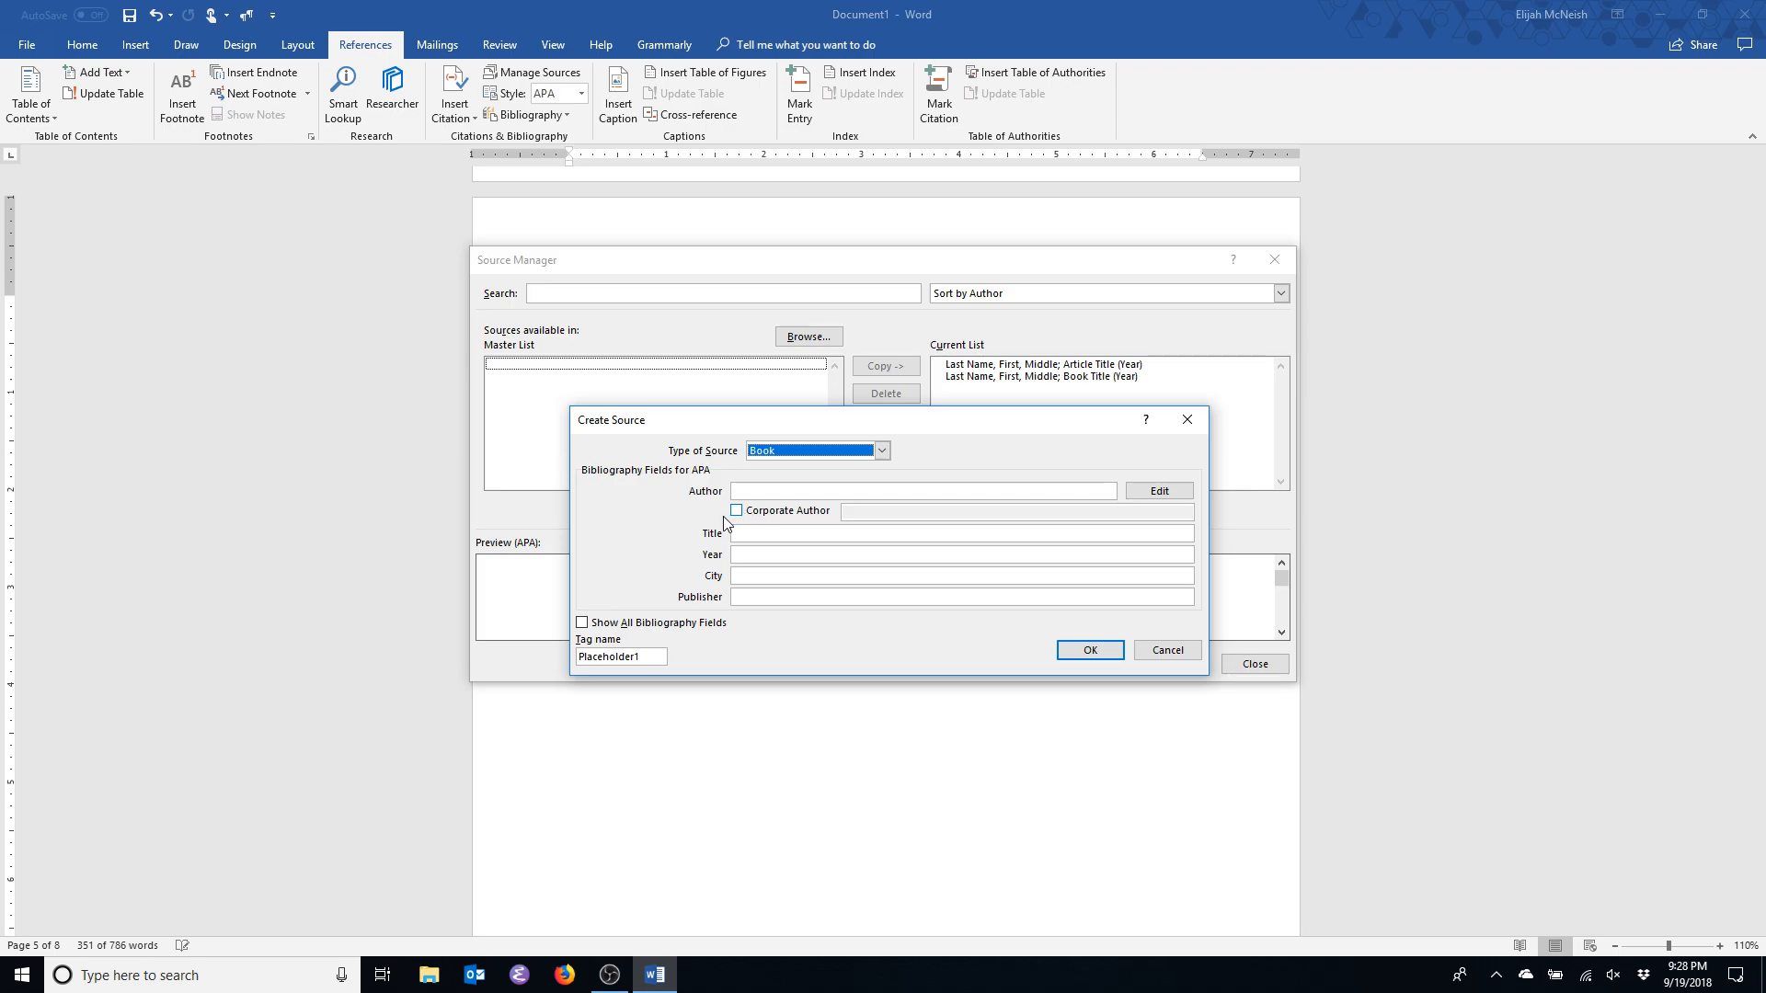
left_click(1148, 648)
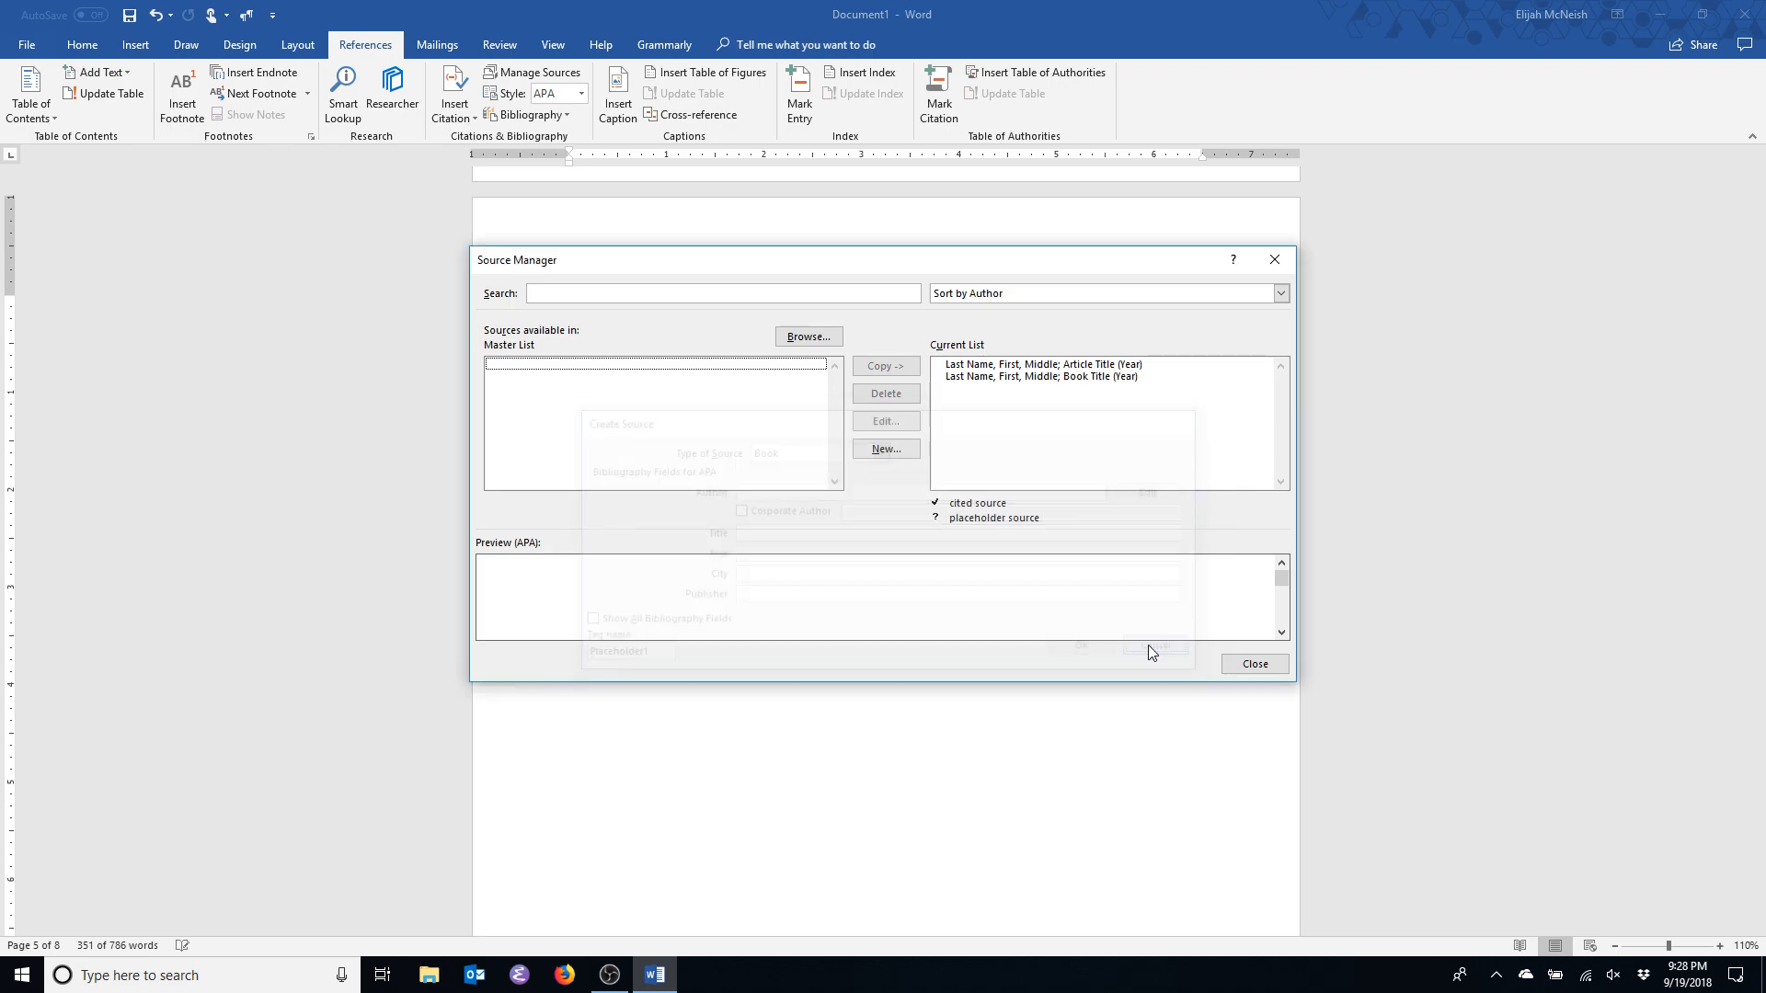
left_click(1255, 664)
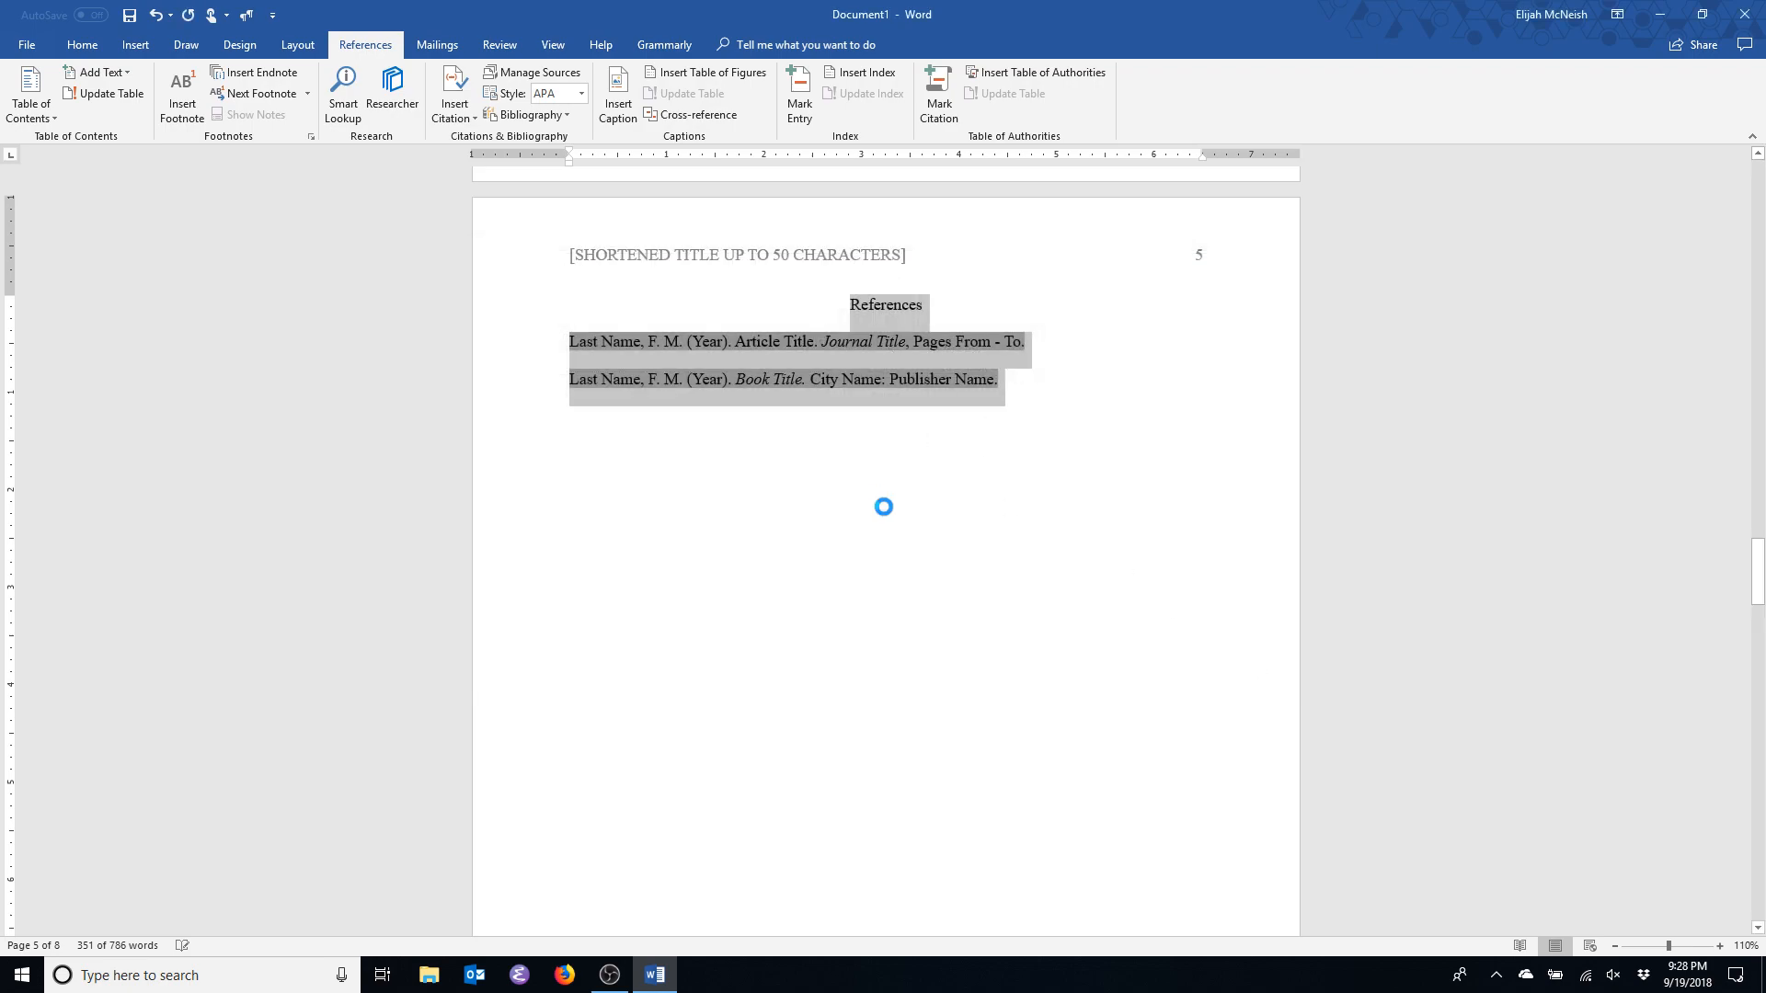
Delete the selected pages from References to the end and remove the empty page left behind.
key("Delete")
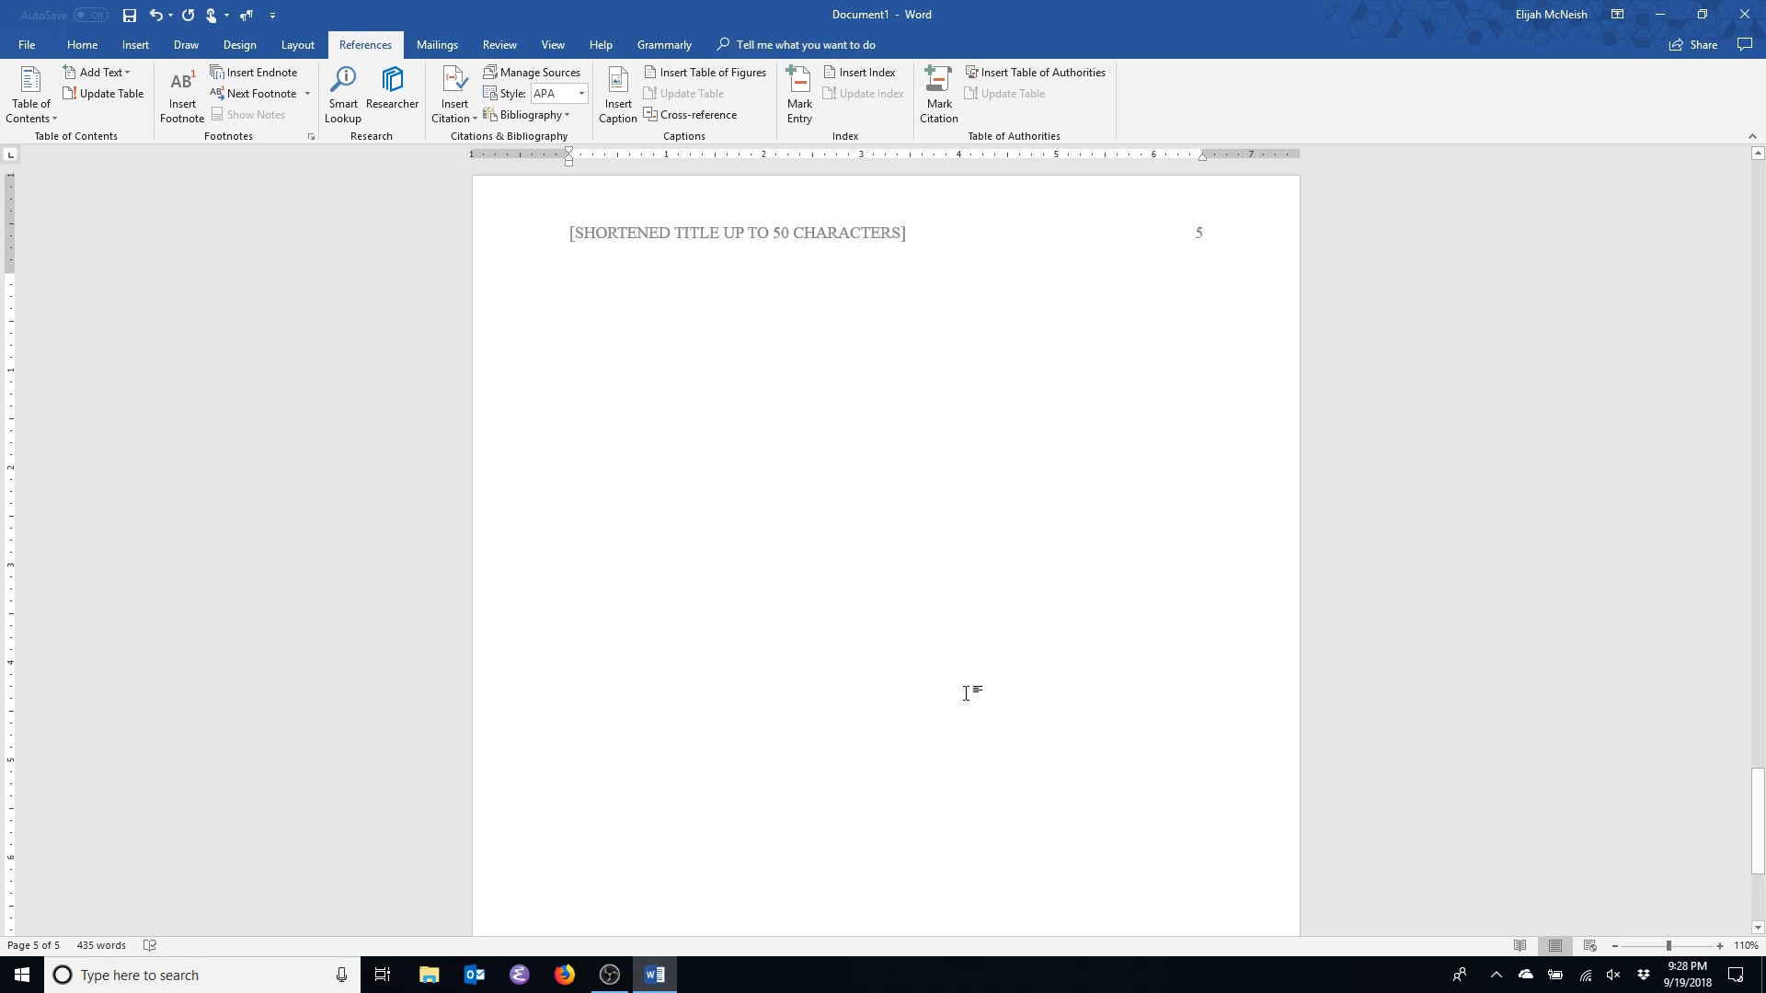
scroll(966, 695, "up", 5)
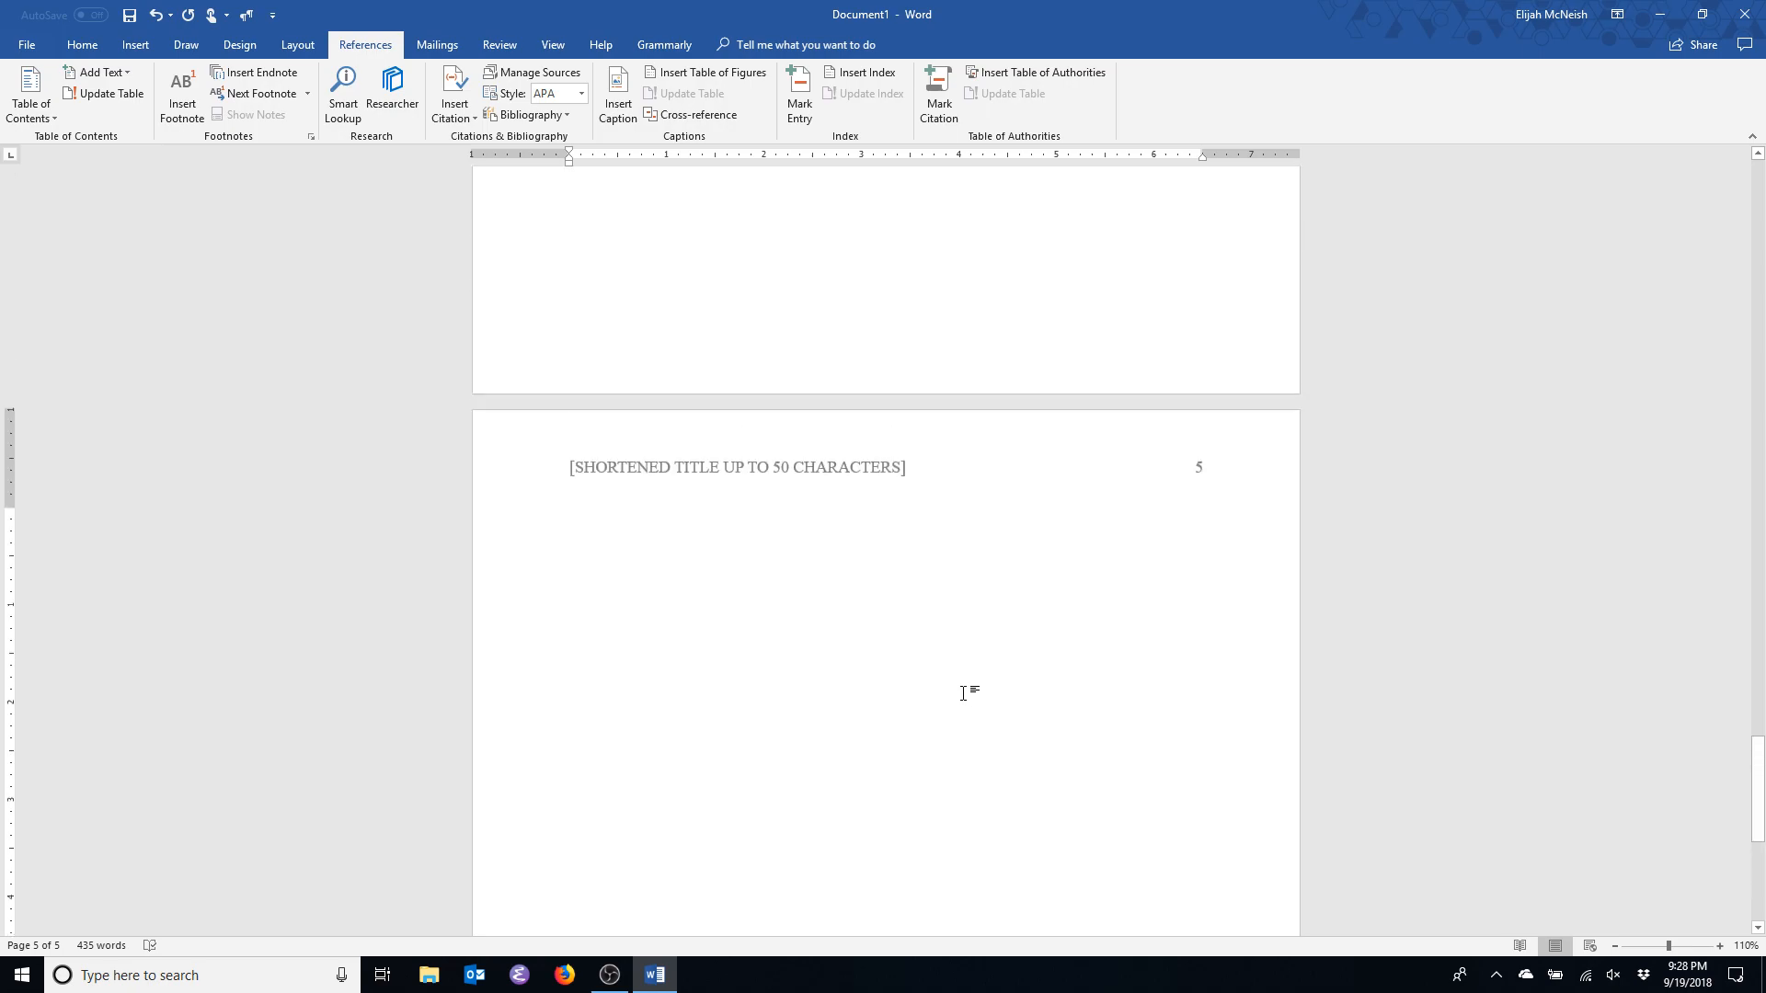
key("BackSpace")
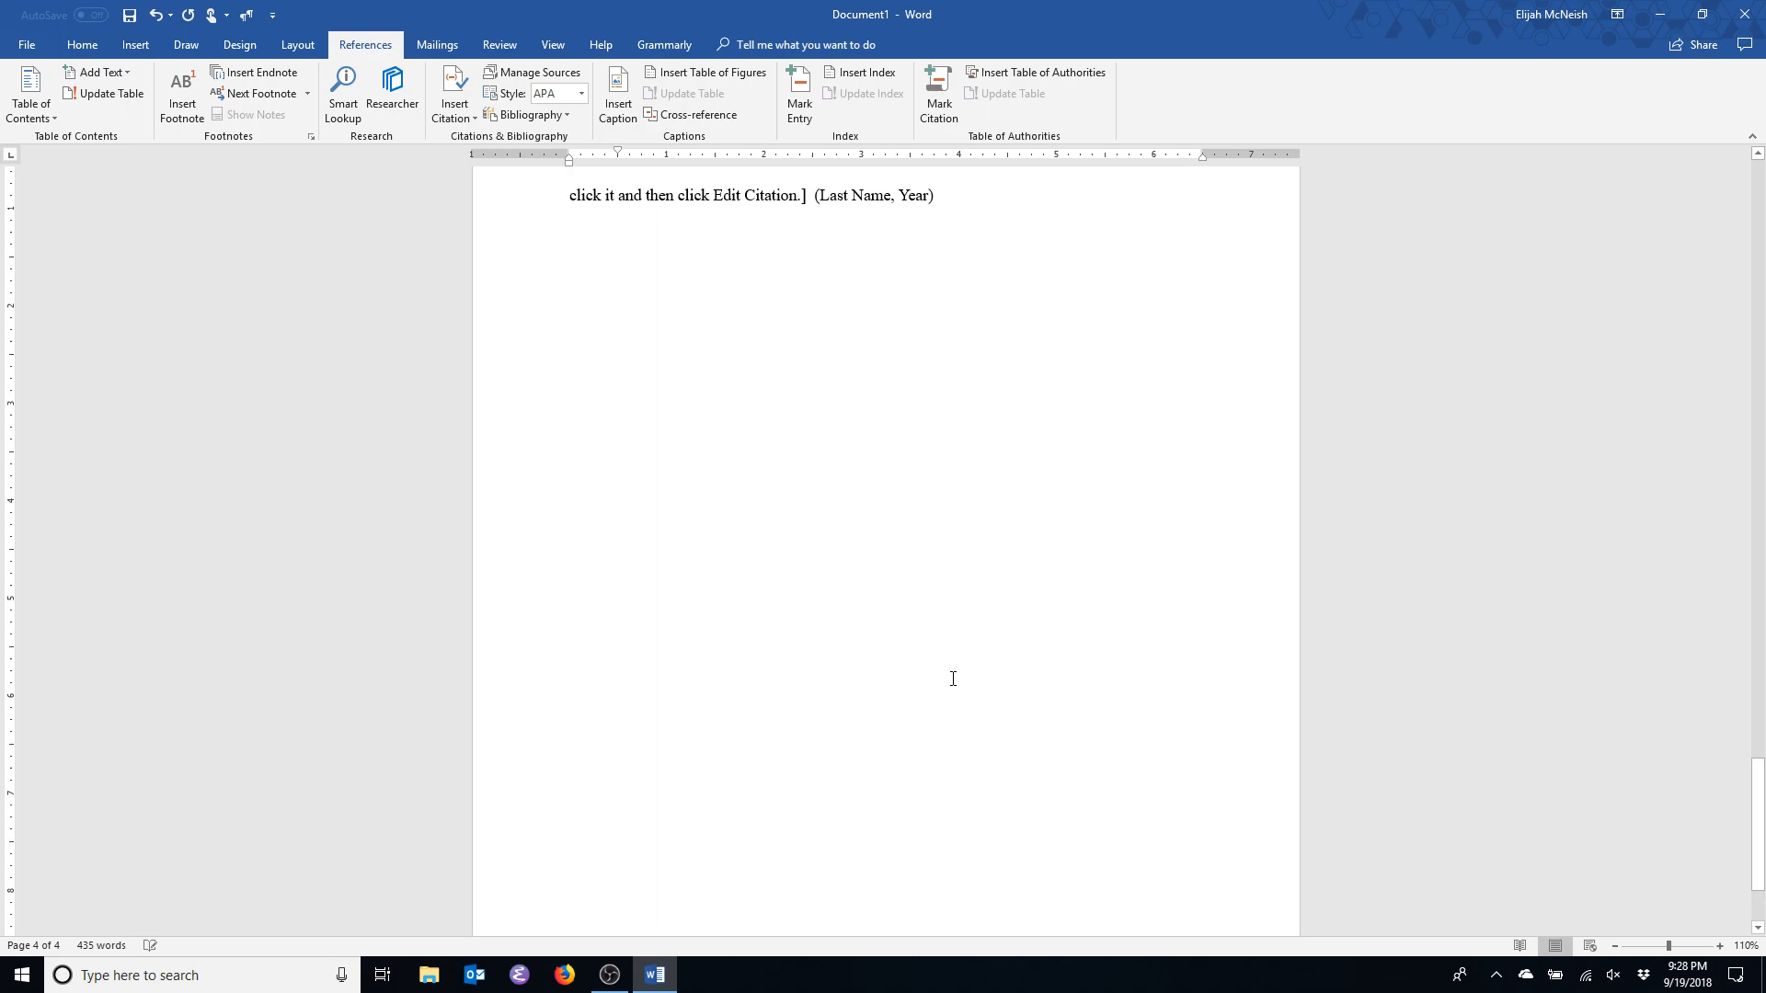
Delete the whole Abstract section, including its heading, paragraph and keywords line.
scroll(953, 679, "up", 3)
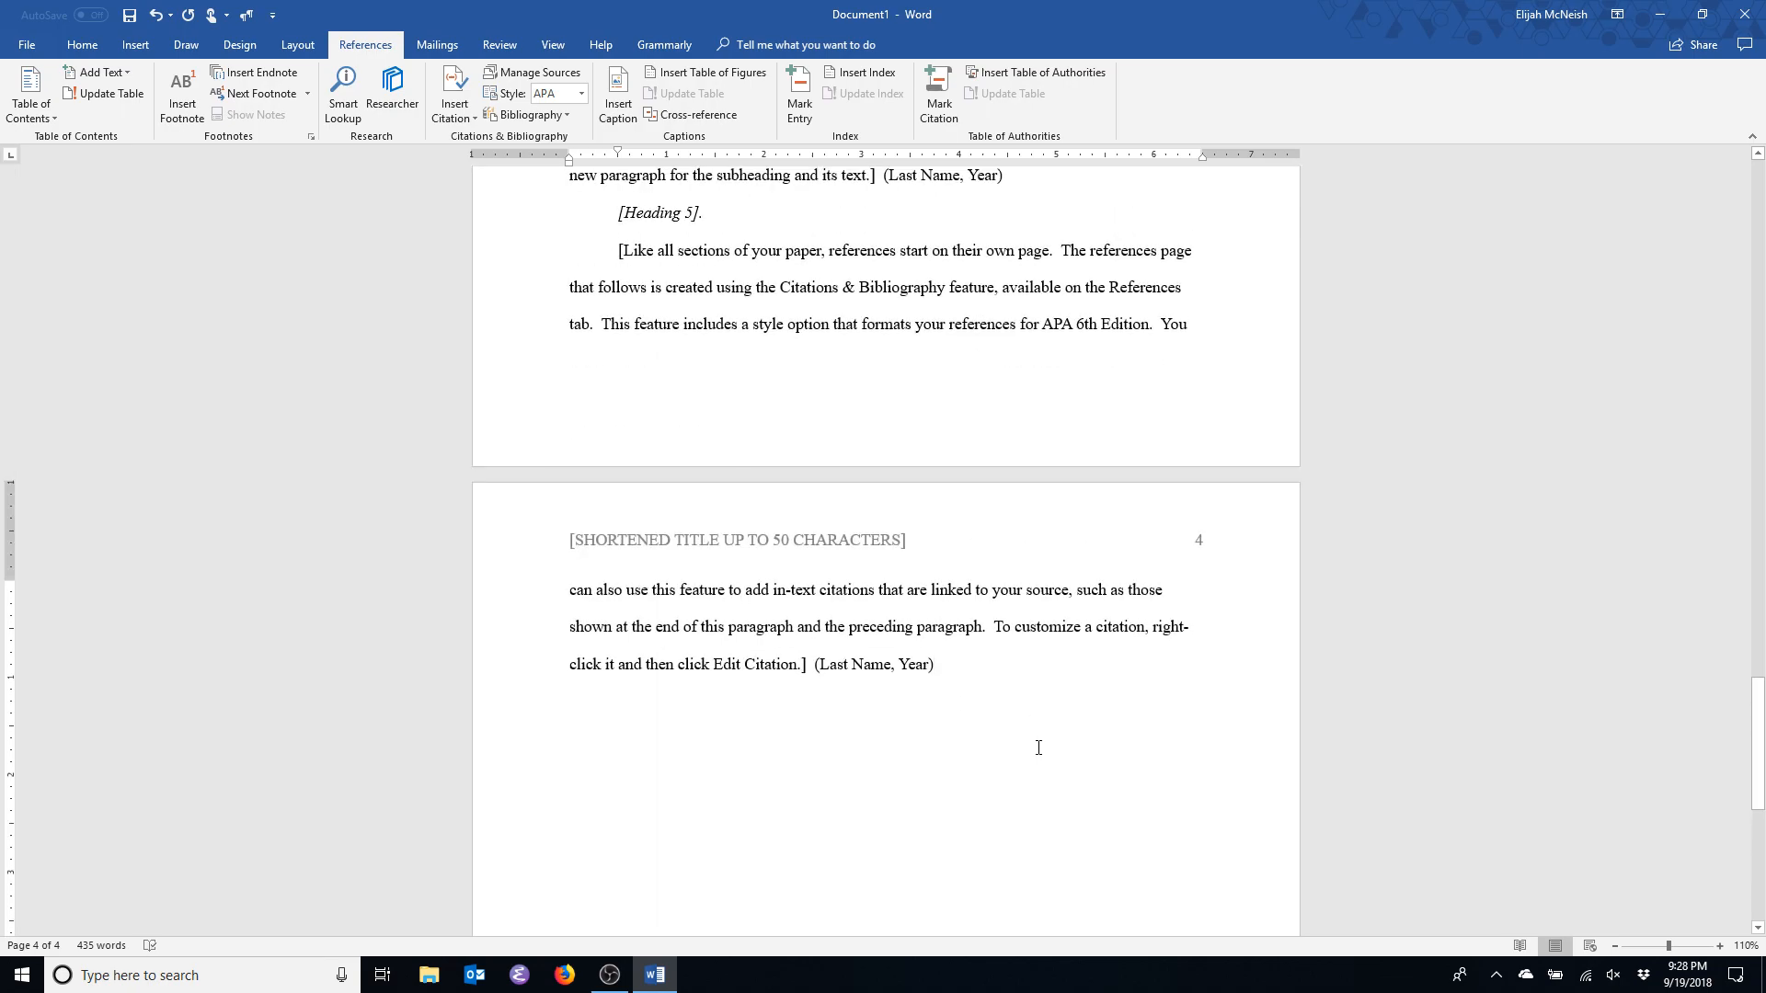
scroll(1161, 839, "down", 3)
scroll(1163, 841, "up", 11)
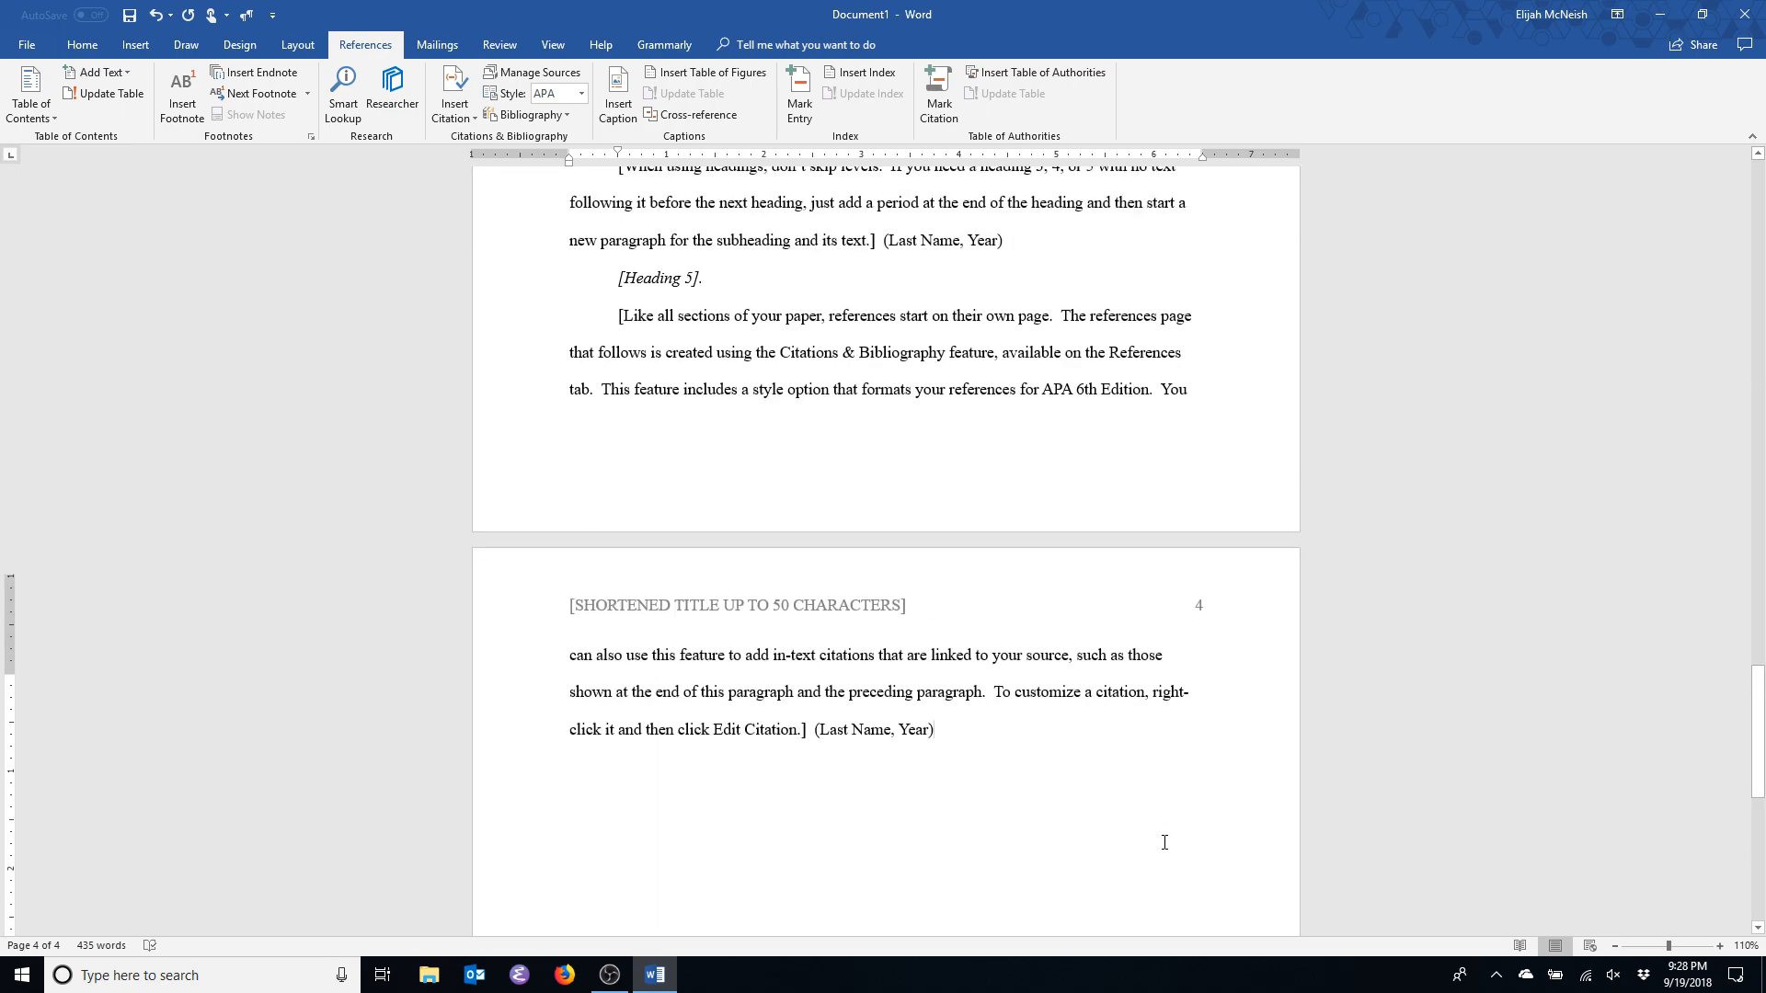
scroll(1163, 842, "down", 3)
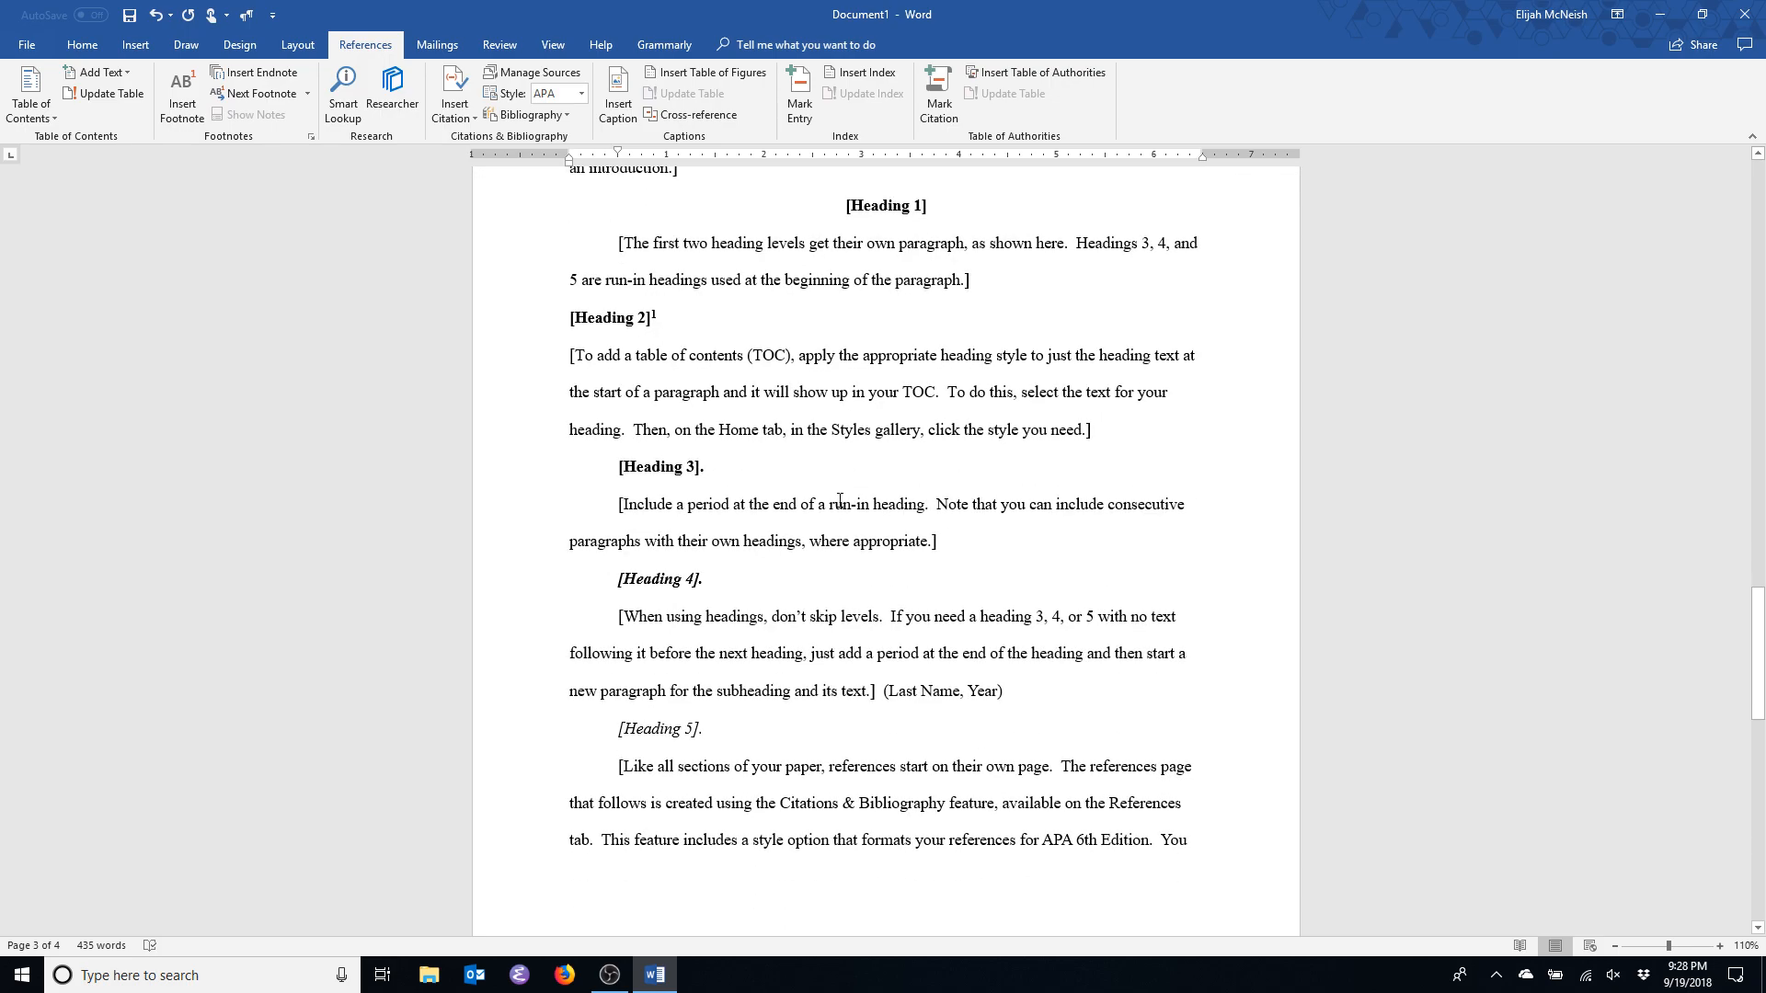
scroll(711, 679, "up", 4)
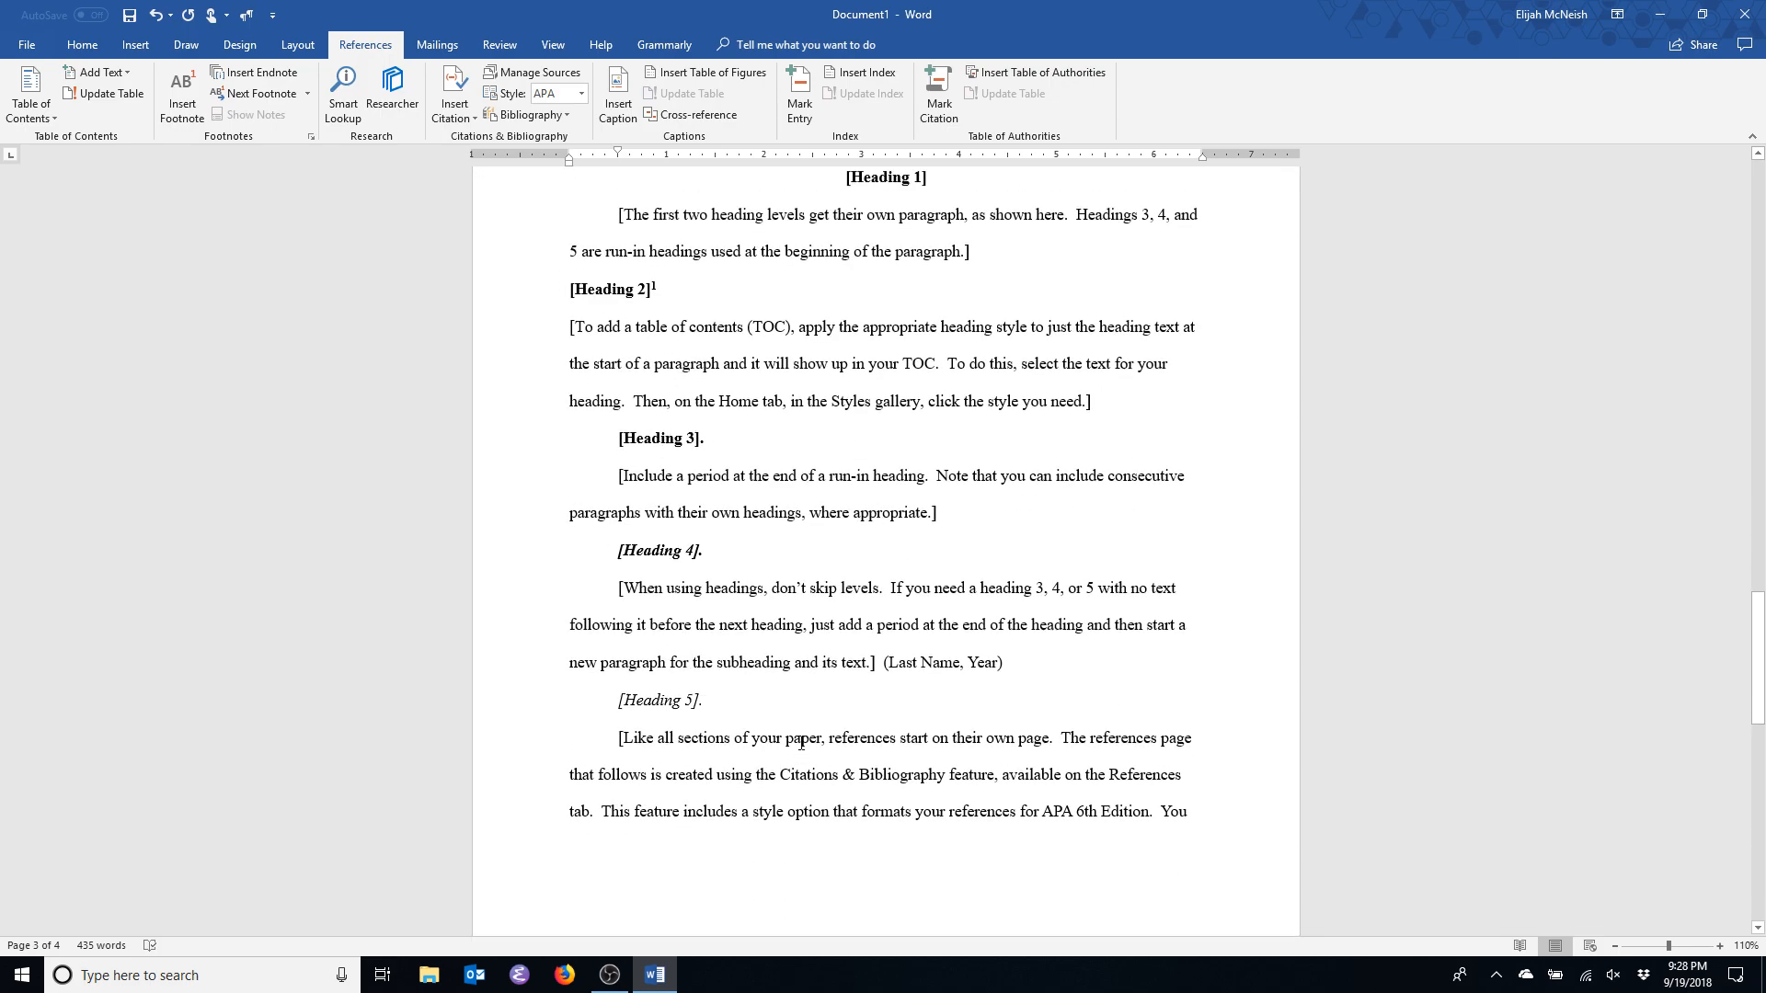
scroll(814, 518, "up", 10)
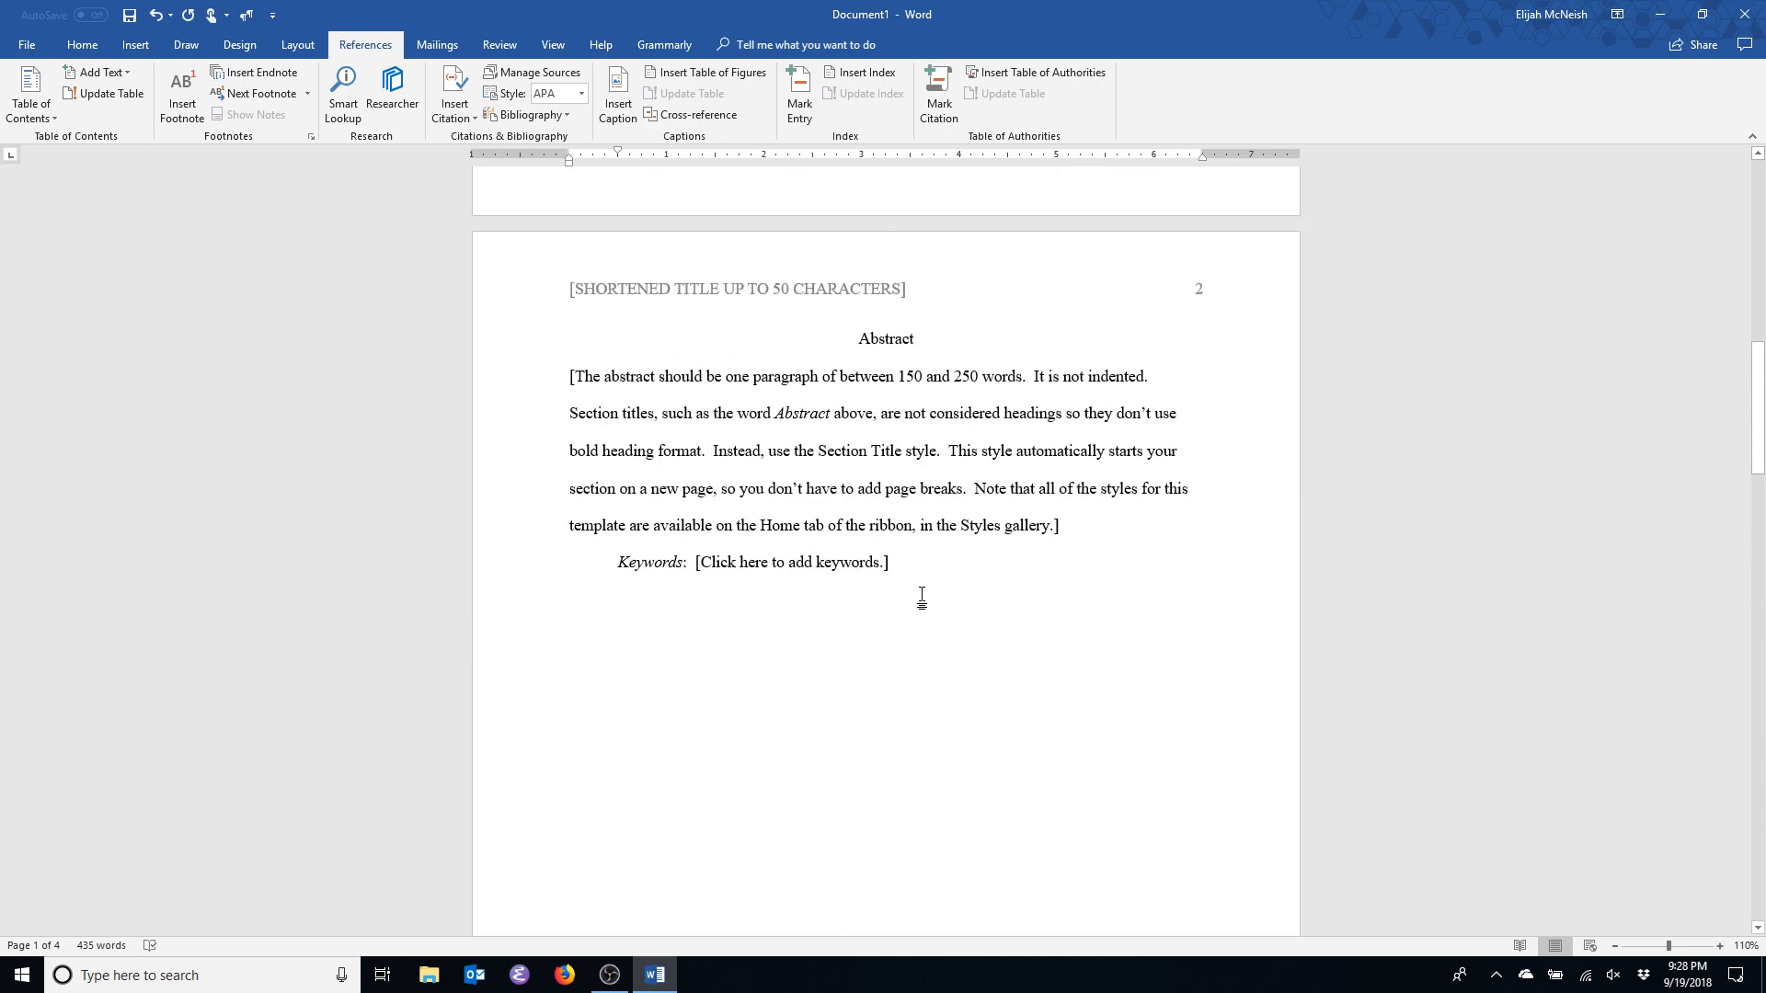
left_click_drag(1037, 599, 462, 308)
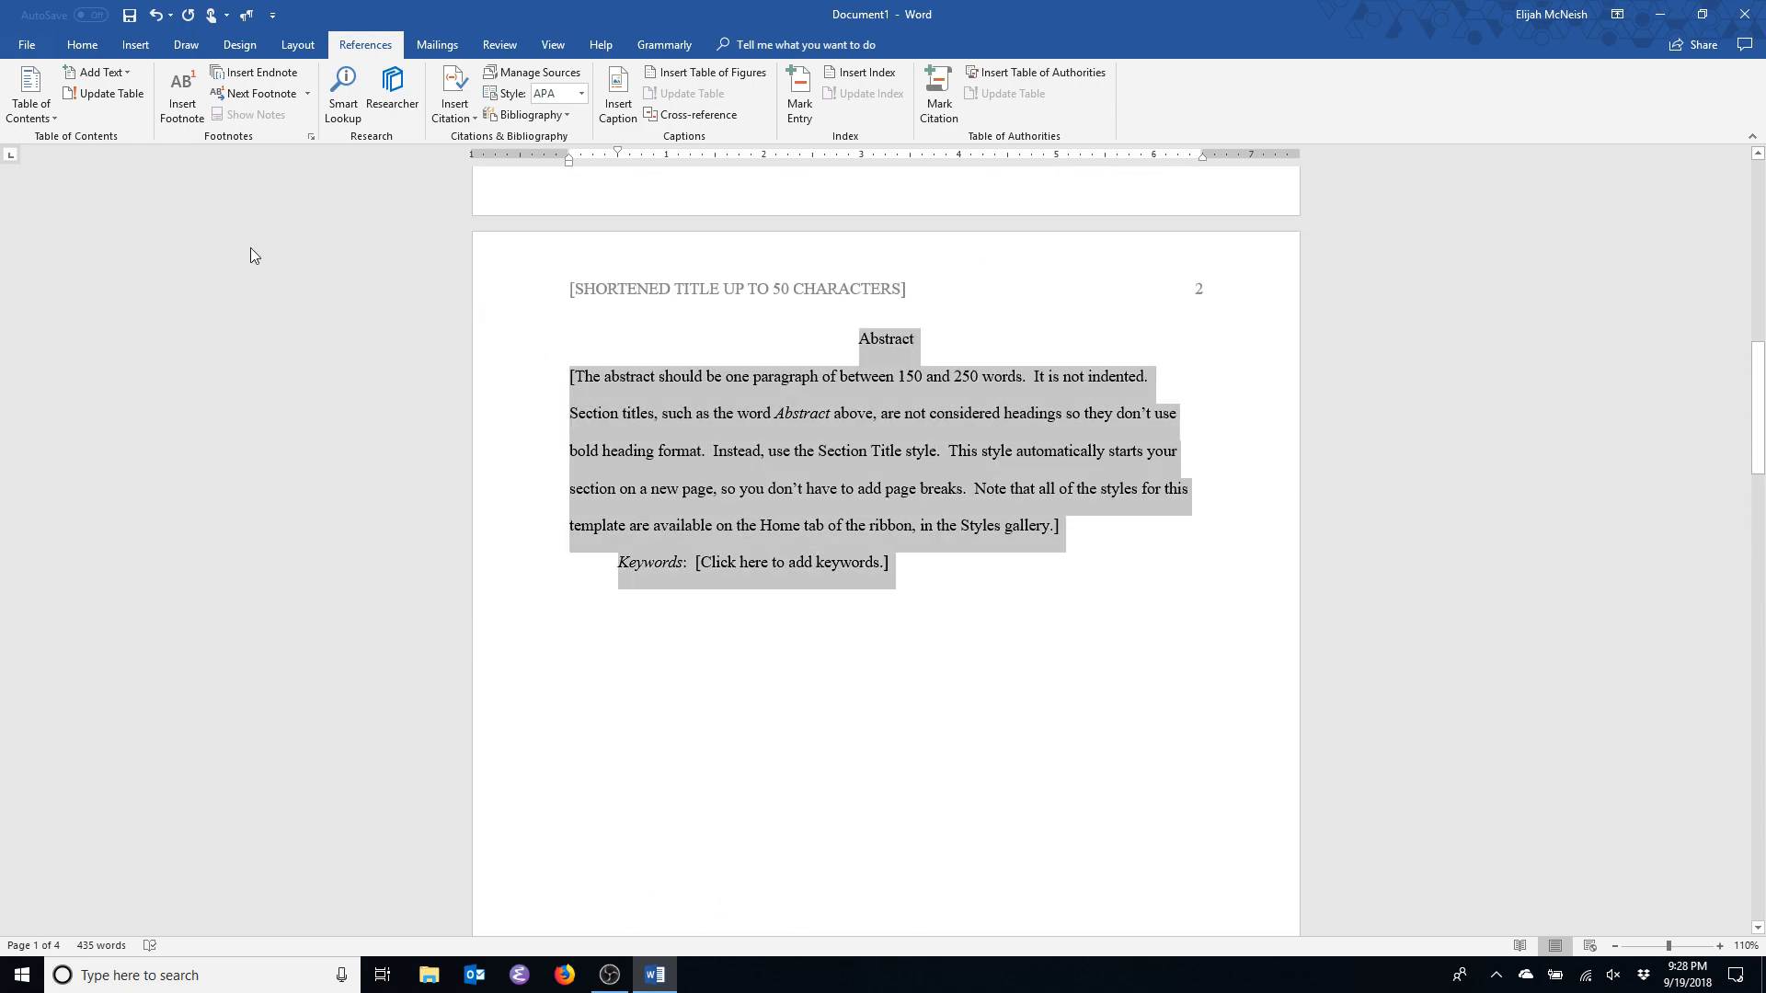
key("Delete")
Review the remaining title page and body pages with their sample headings.
scroll(1236, 634, "up", 3)
scroll(1238, 673, "up", 7)
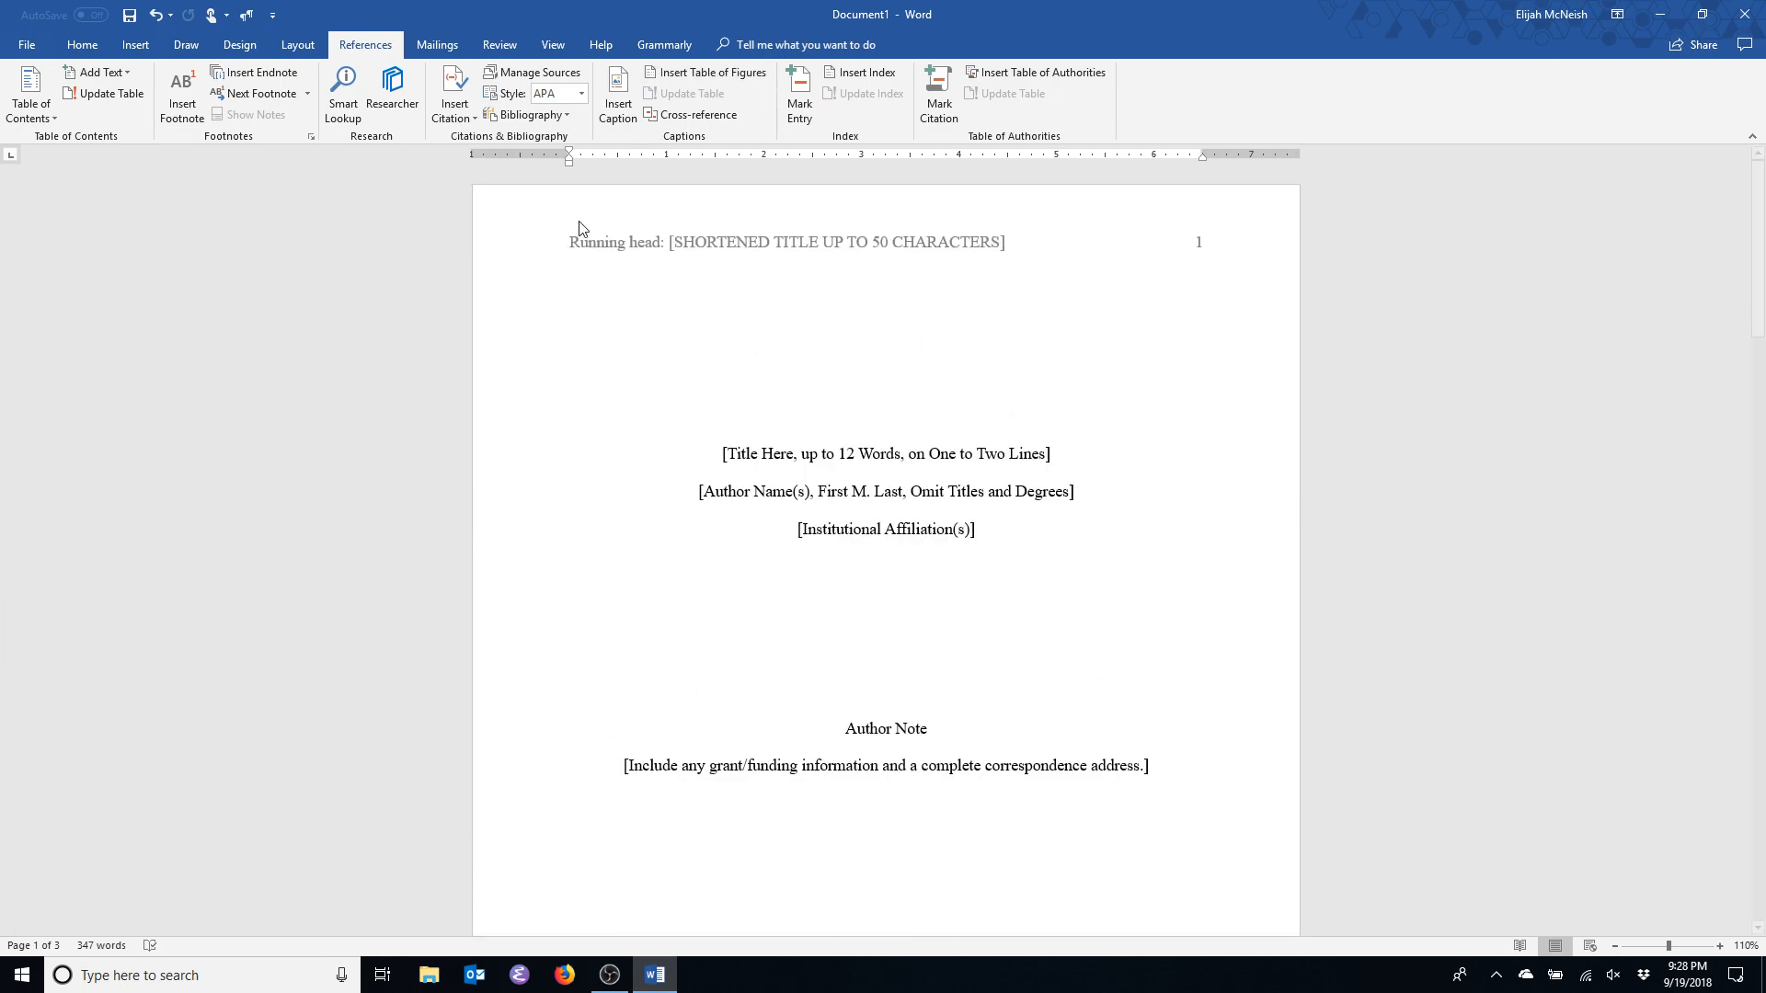
scroll(1040, 416, "down", 9)
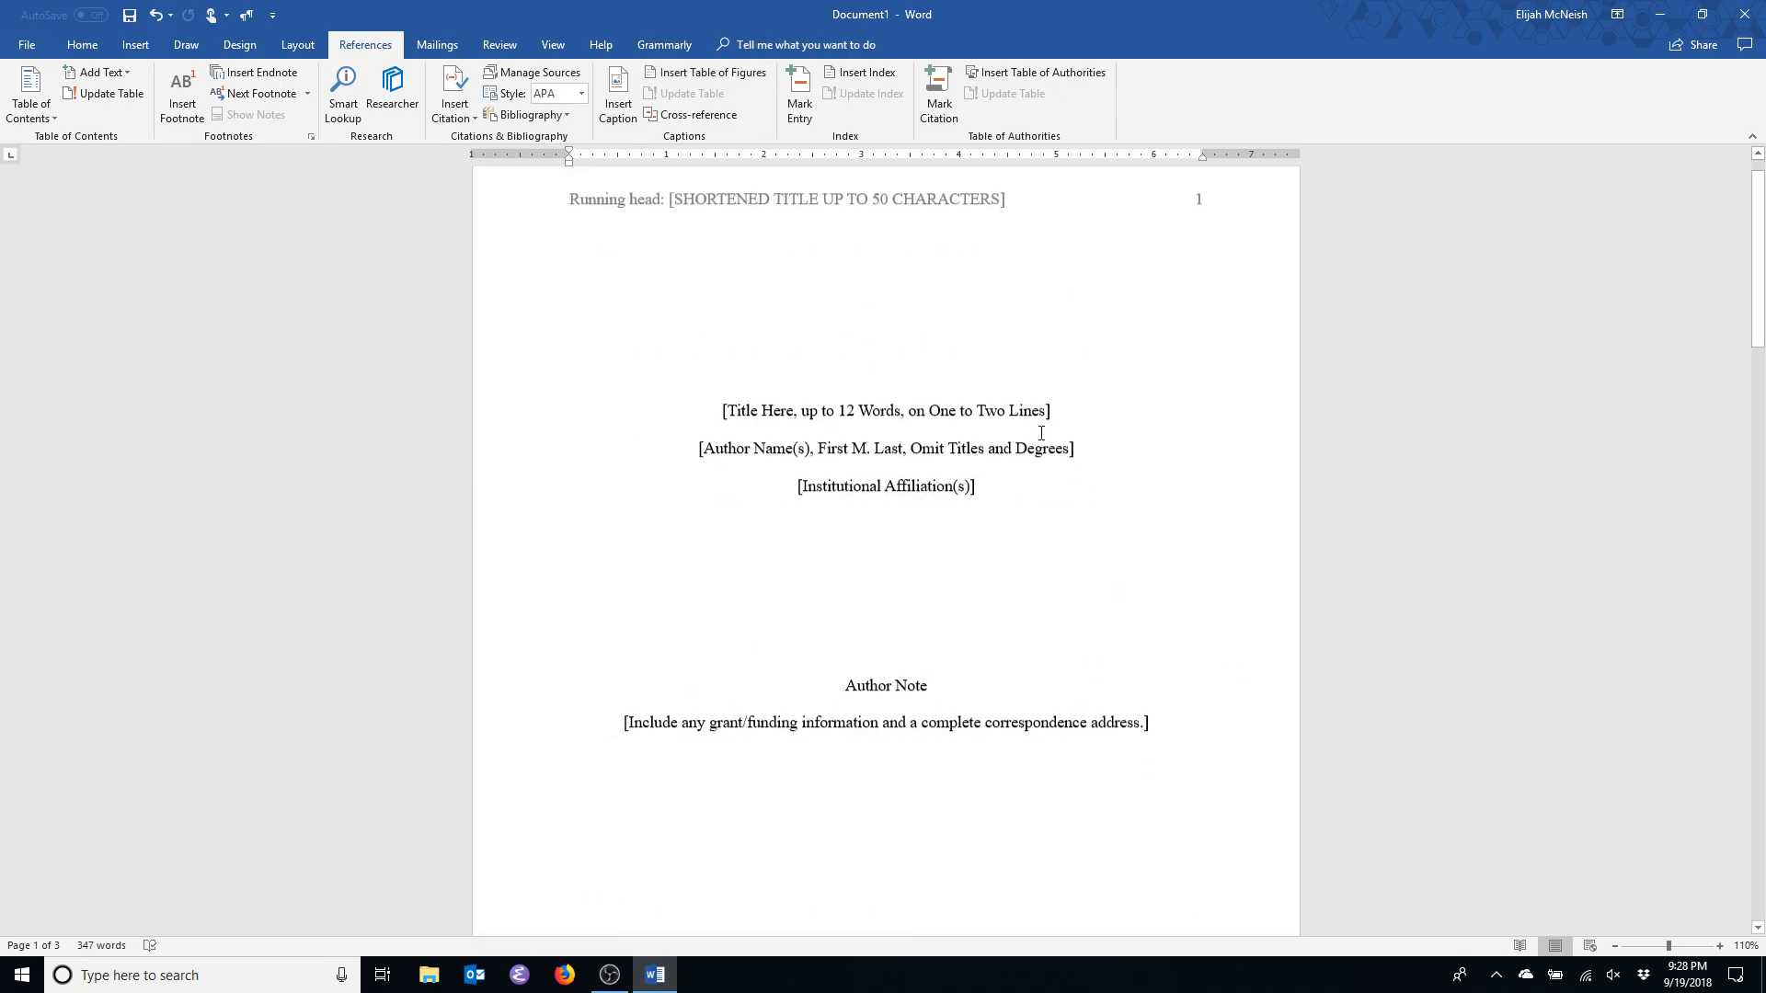
scroll(757, 407, "down", 4)
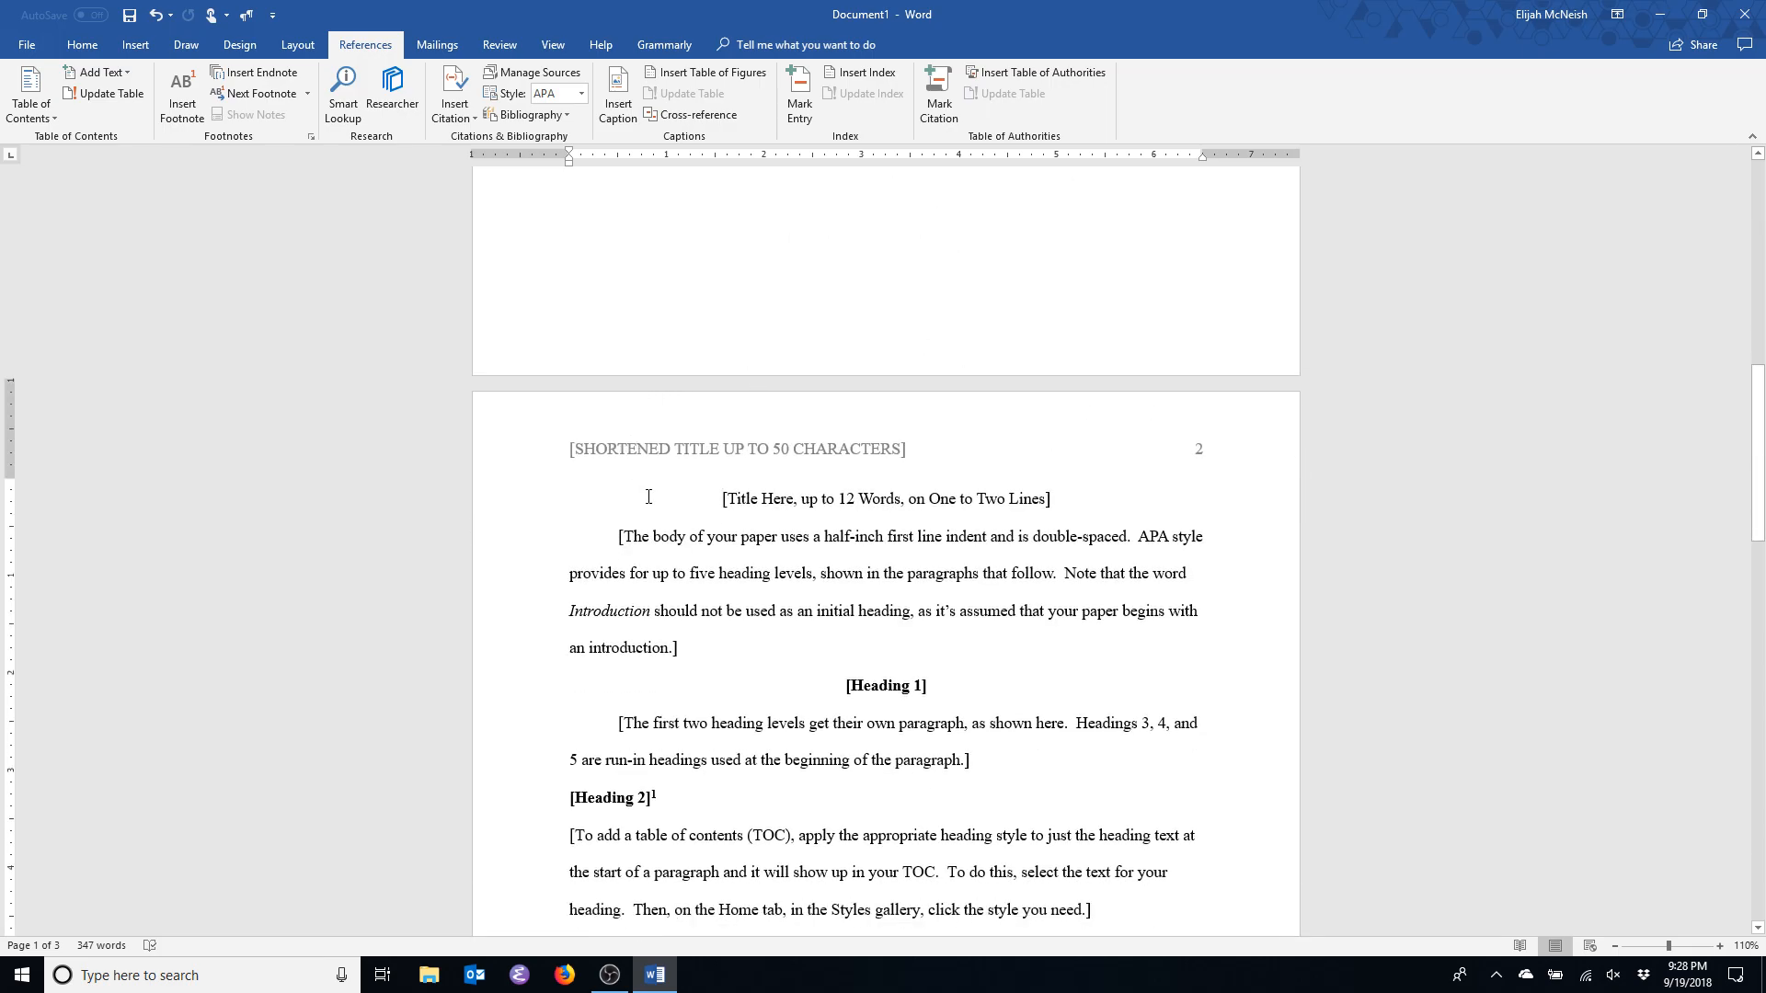
scroll(958, 459, "down", 10)
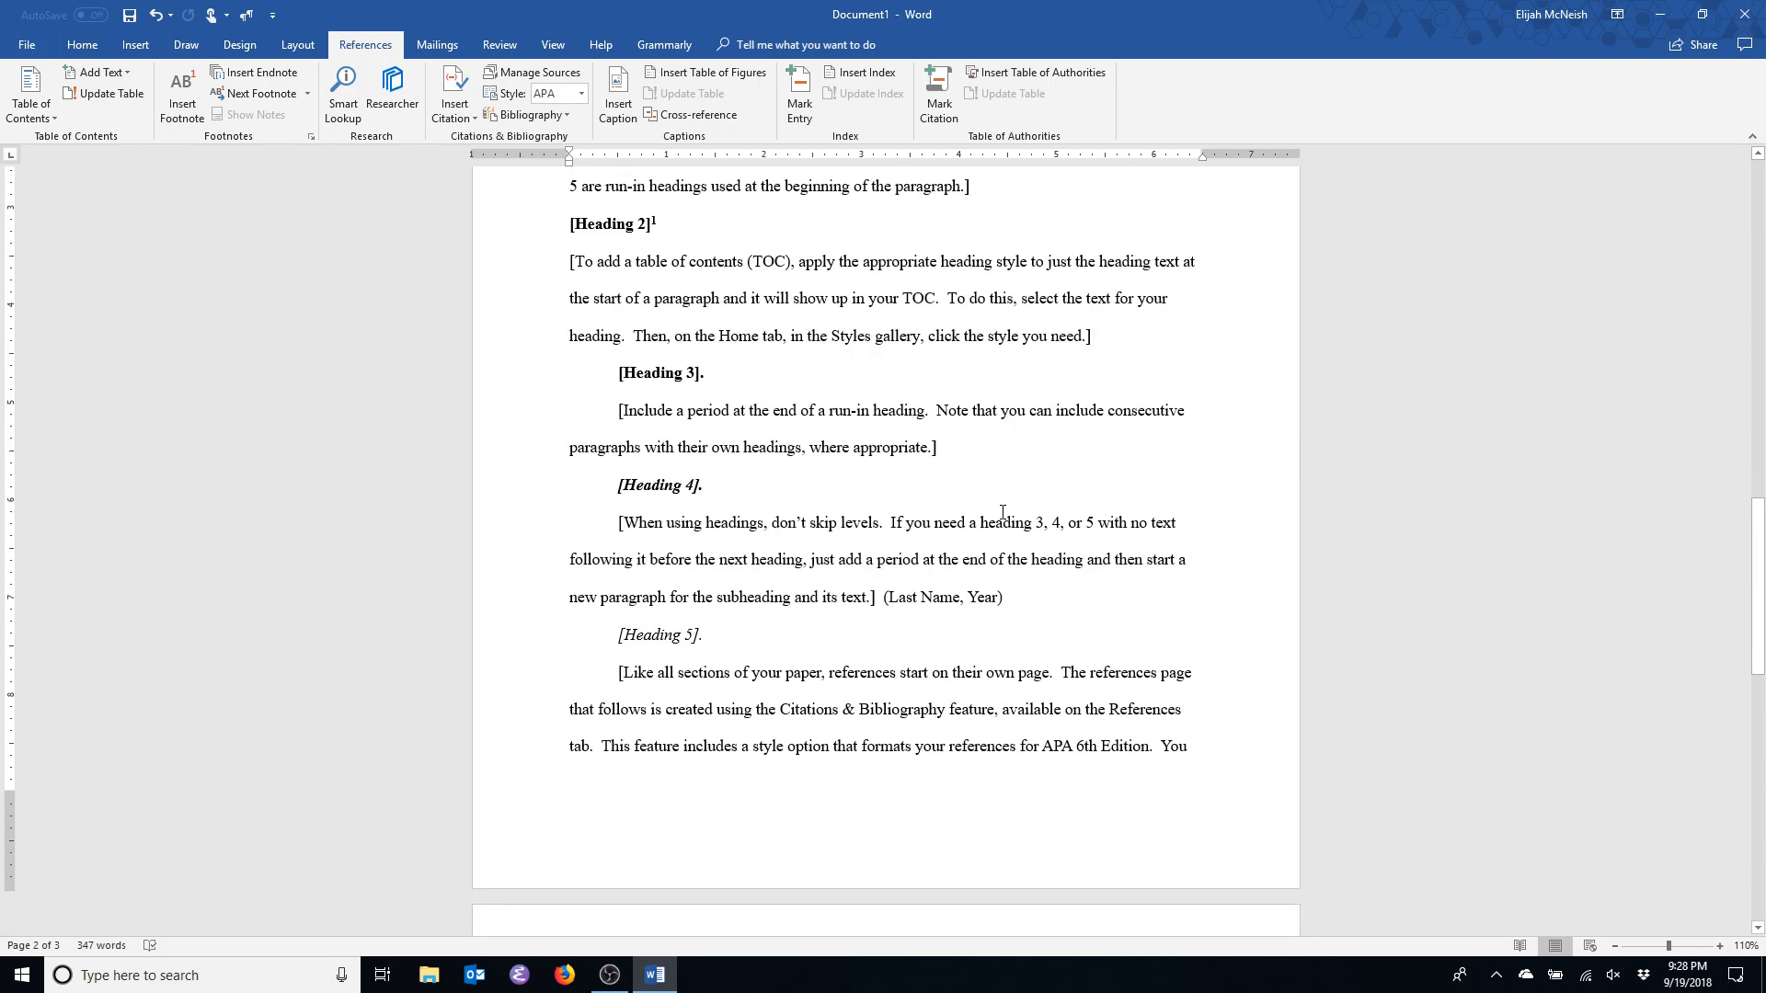
scroll(1035, 531, "up", 8)
scroll(1035, 531, "up", 15)
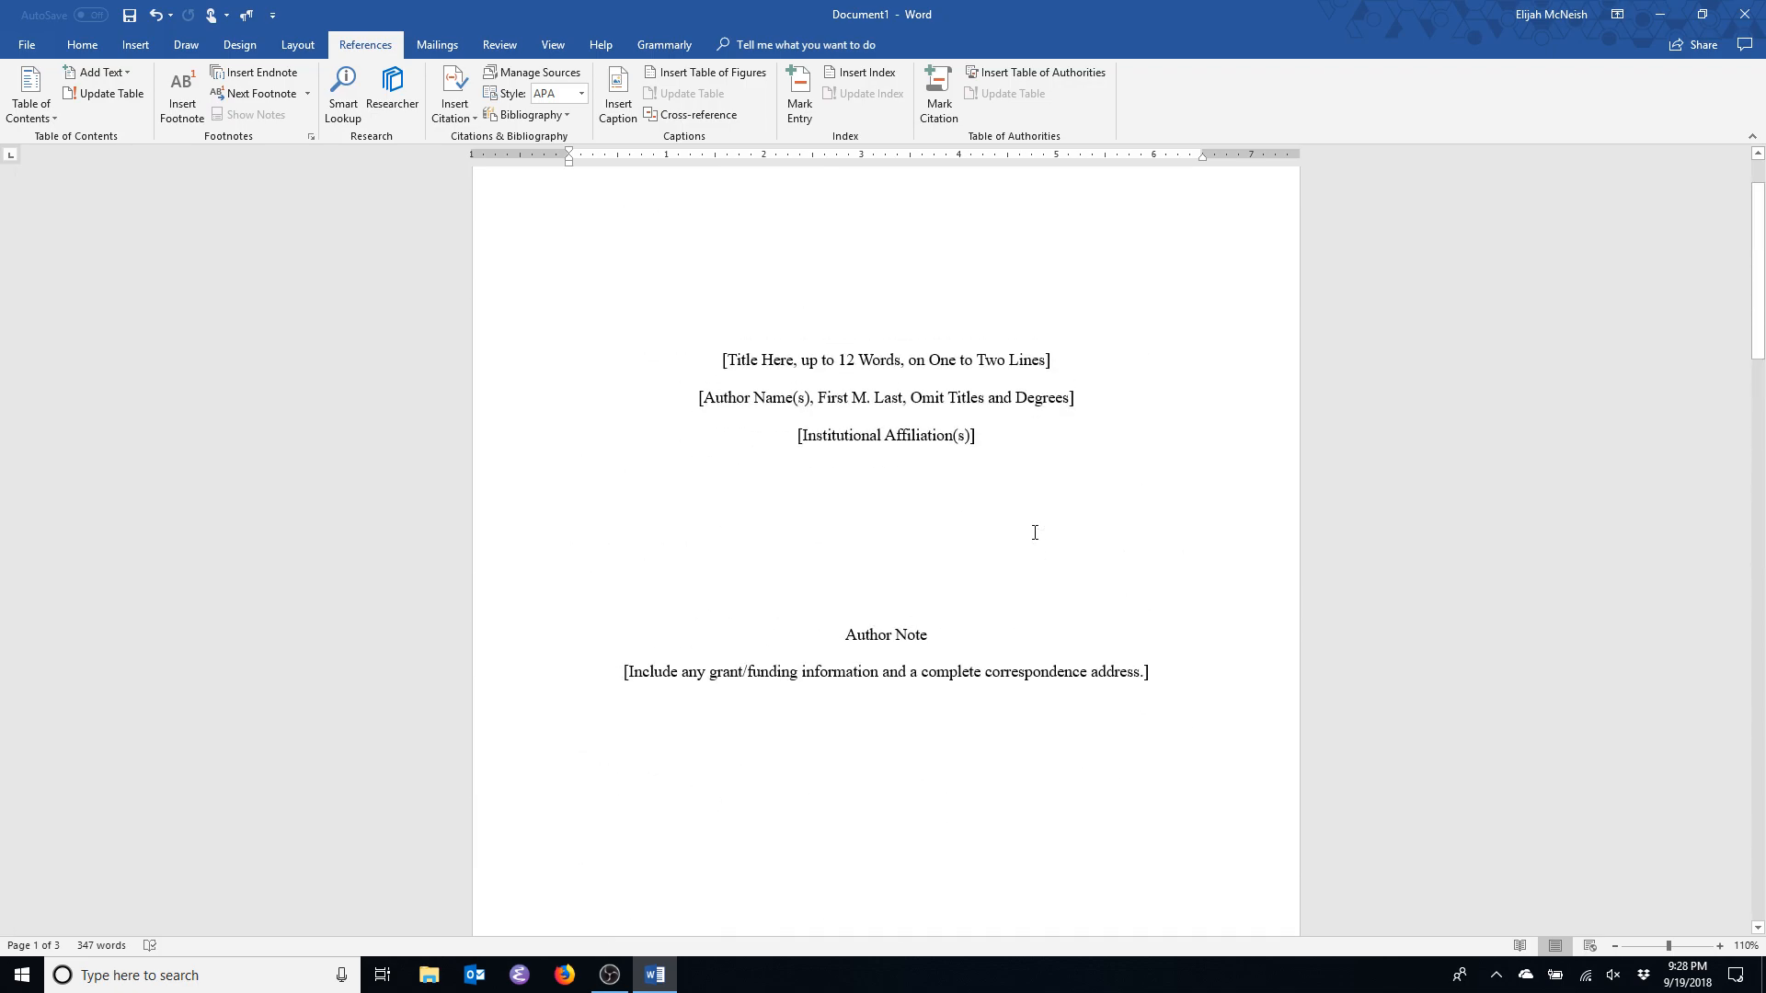
scroll(1035, 532, "up", 2)
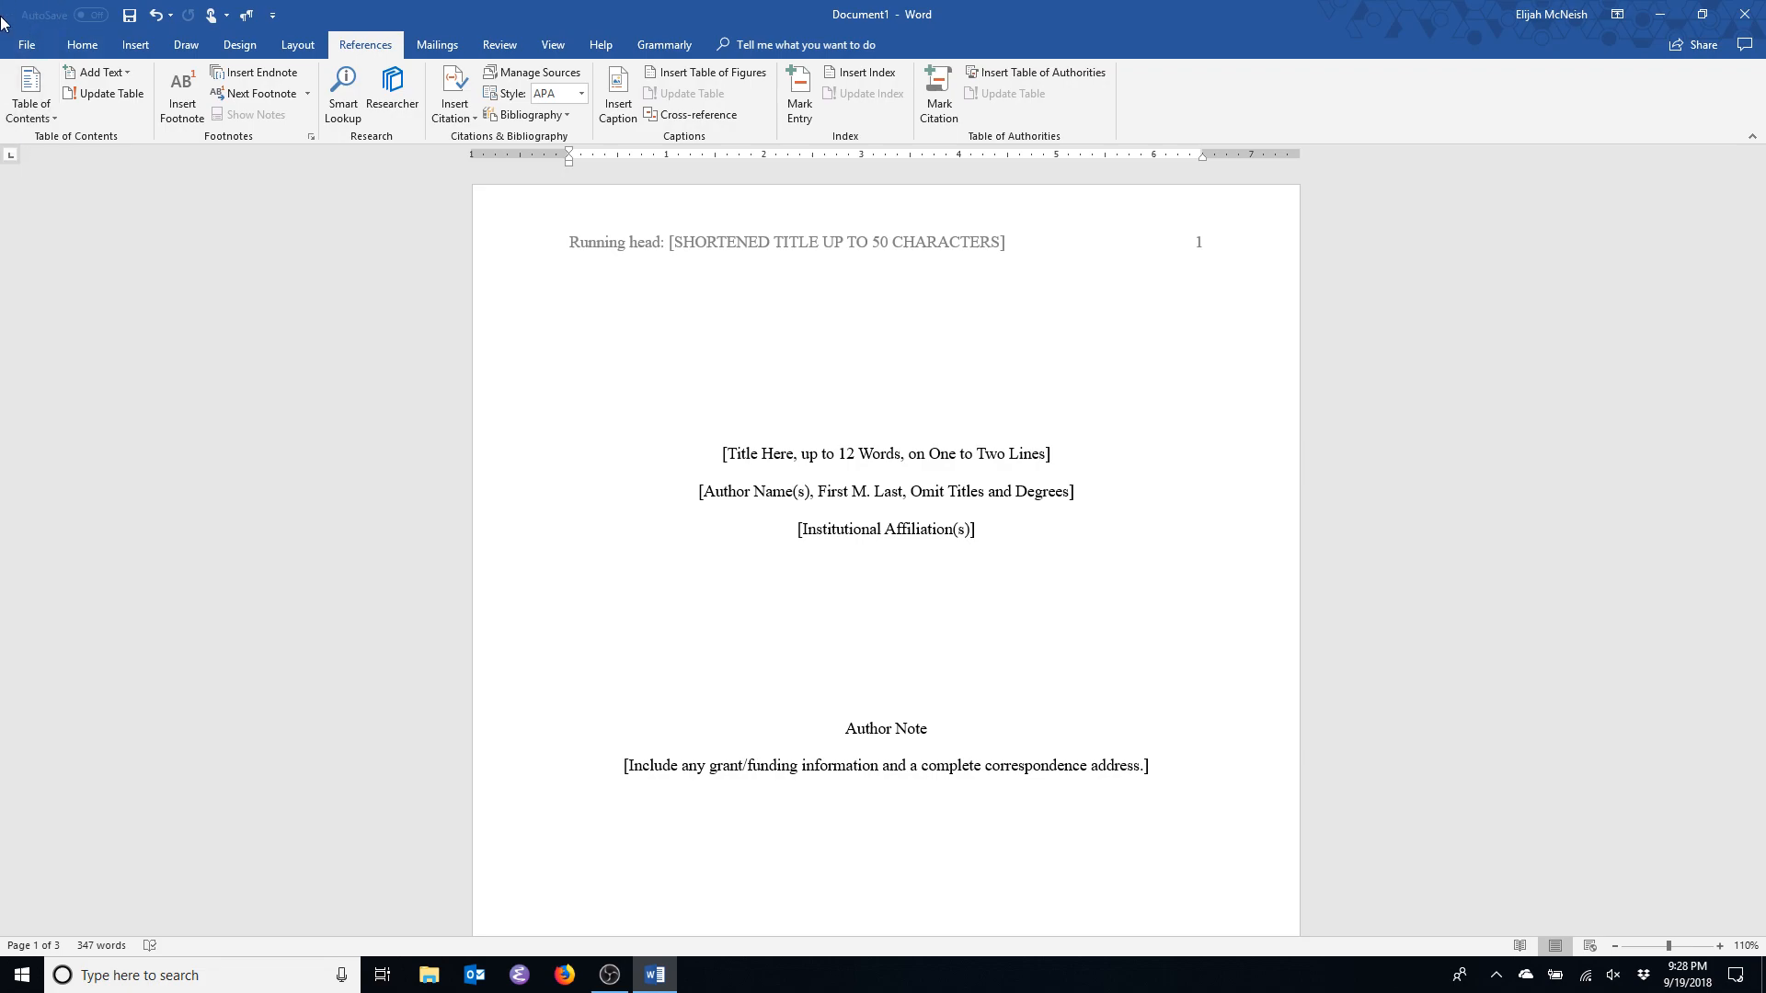
Compare the AutoFormat and AutoFormat As You Type settings in the AutoCorrect options of the proofing settings.
left_click(21, 46)
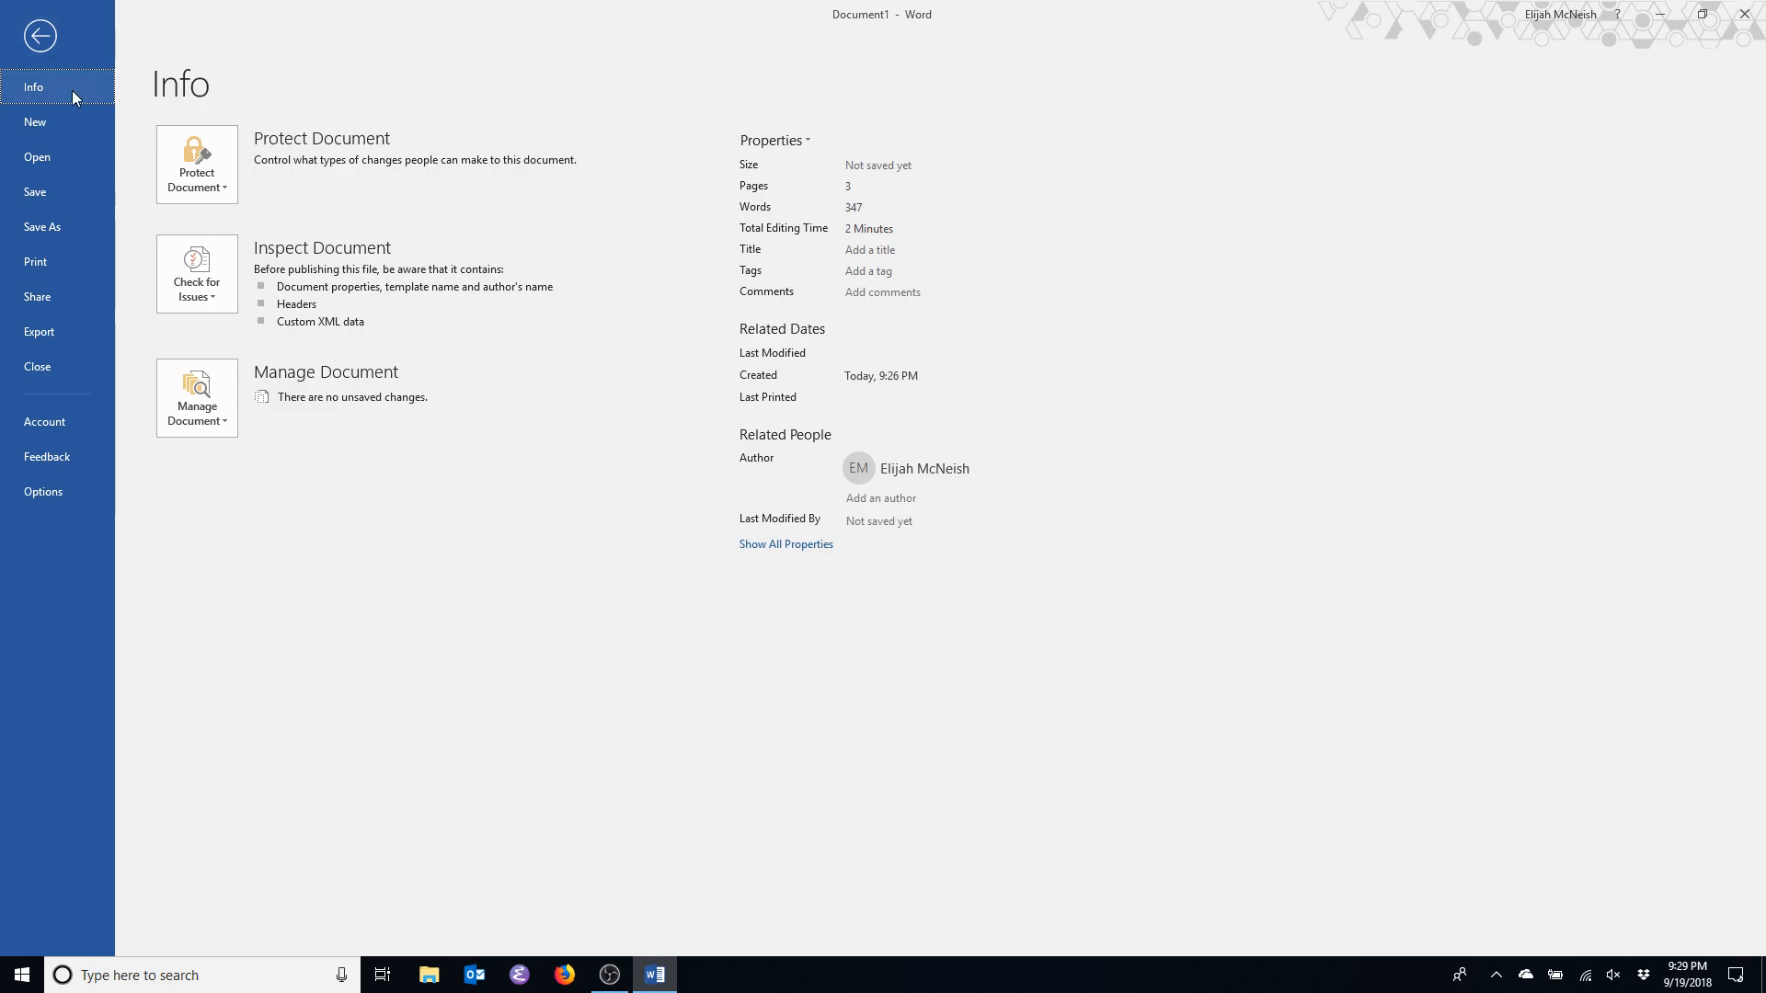
left_click(41, 492)
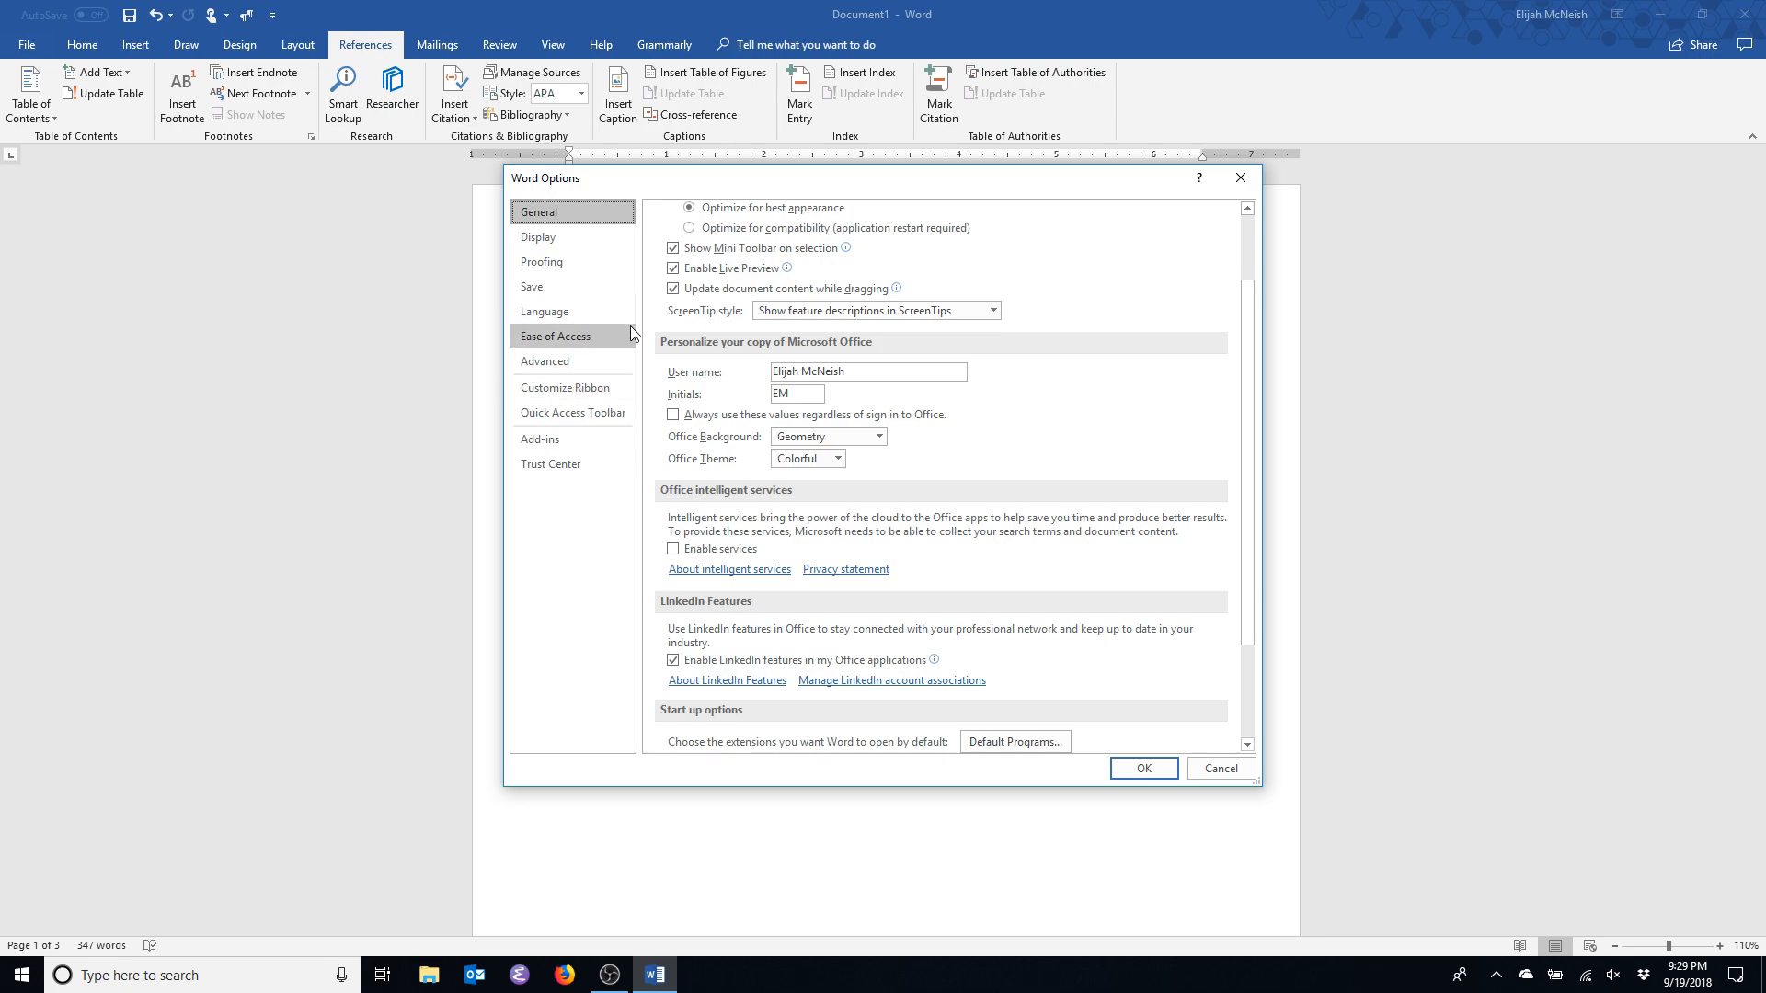
left_click(567, 267)
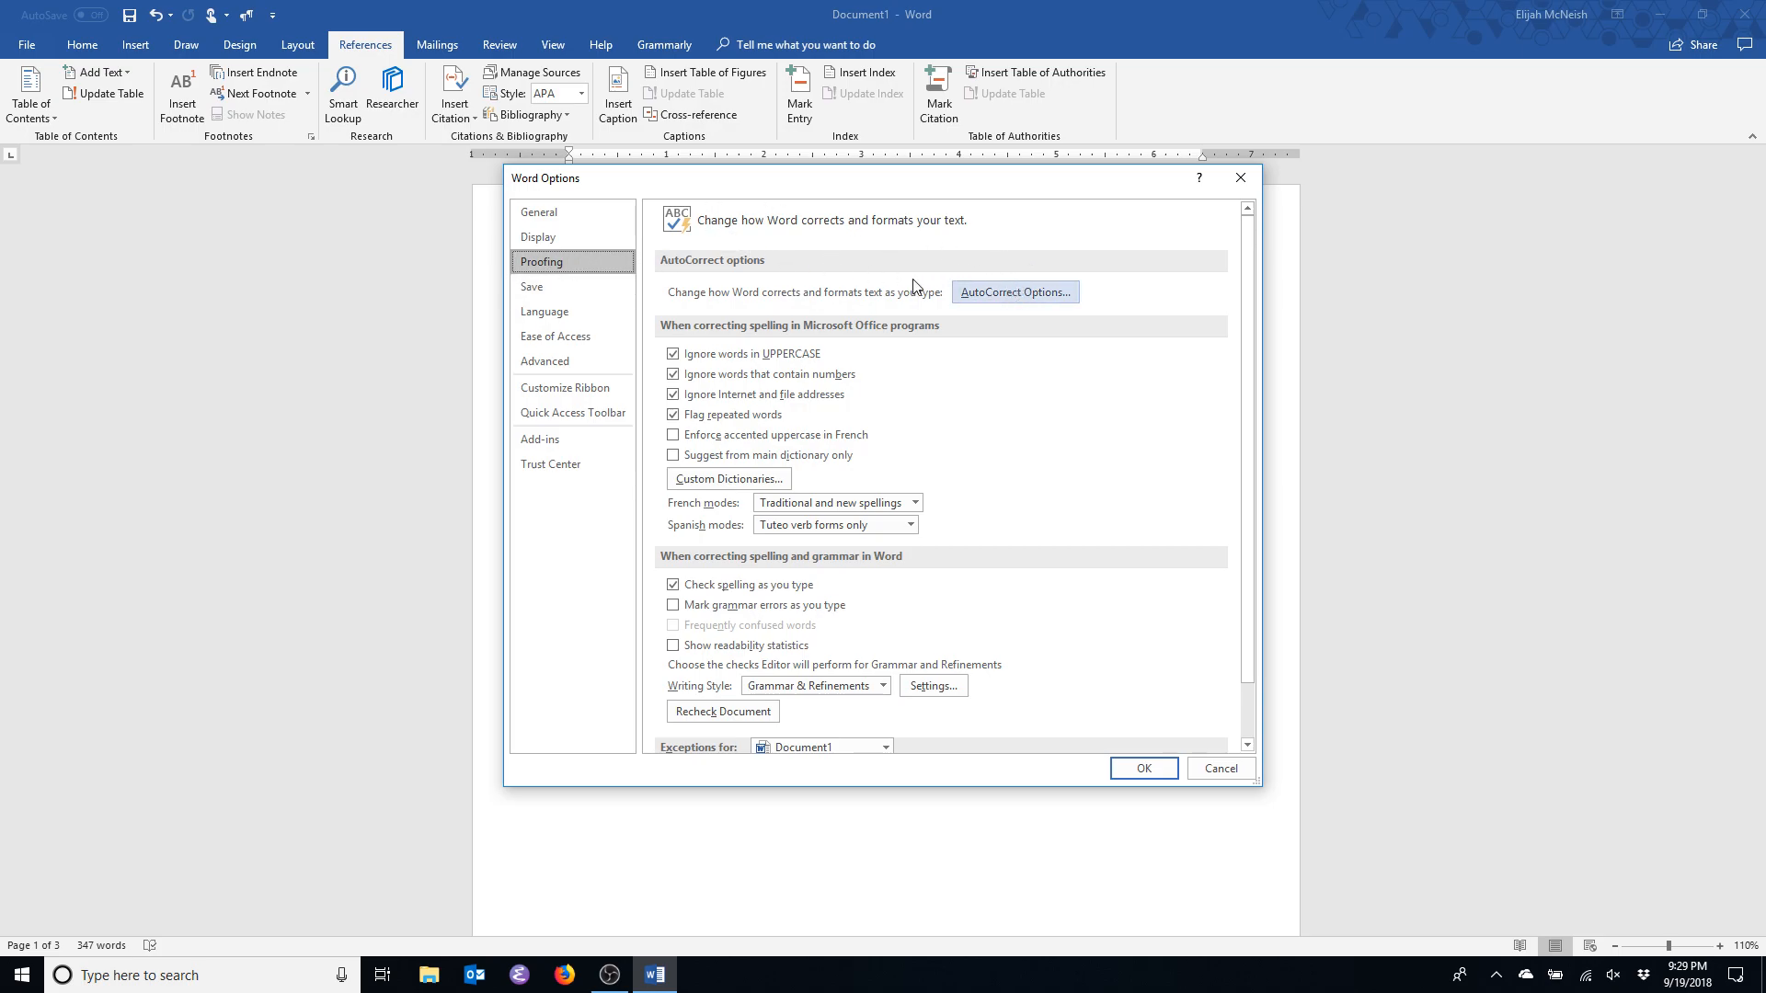
left_click(1002, 301)
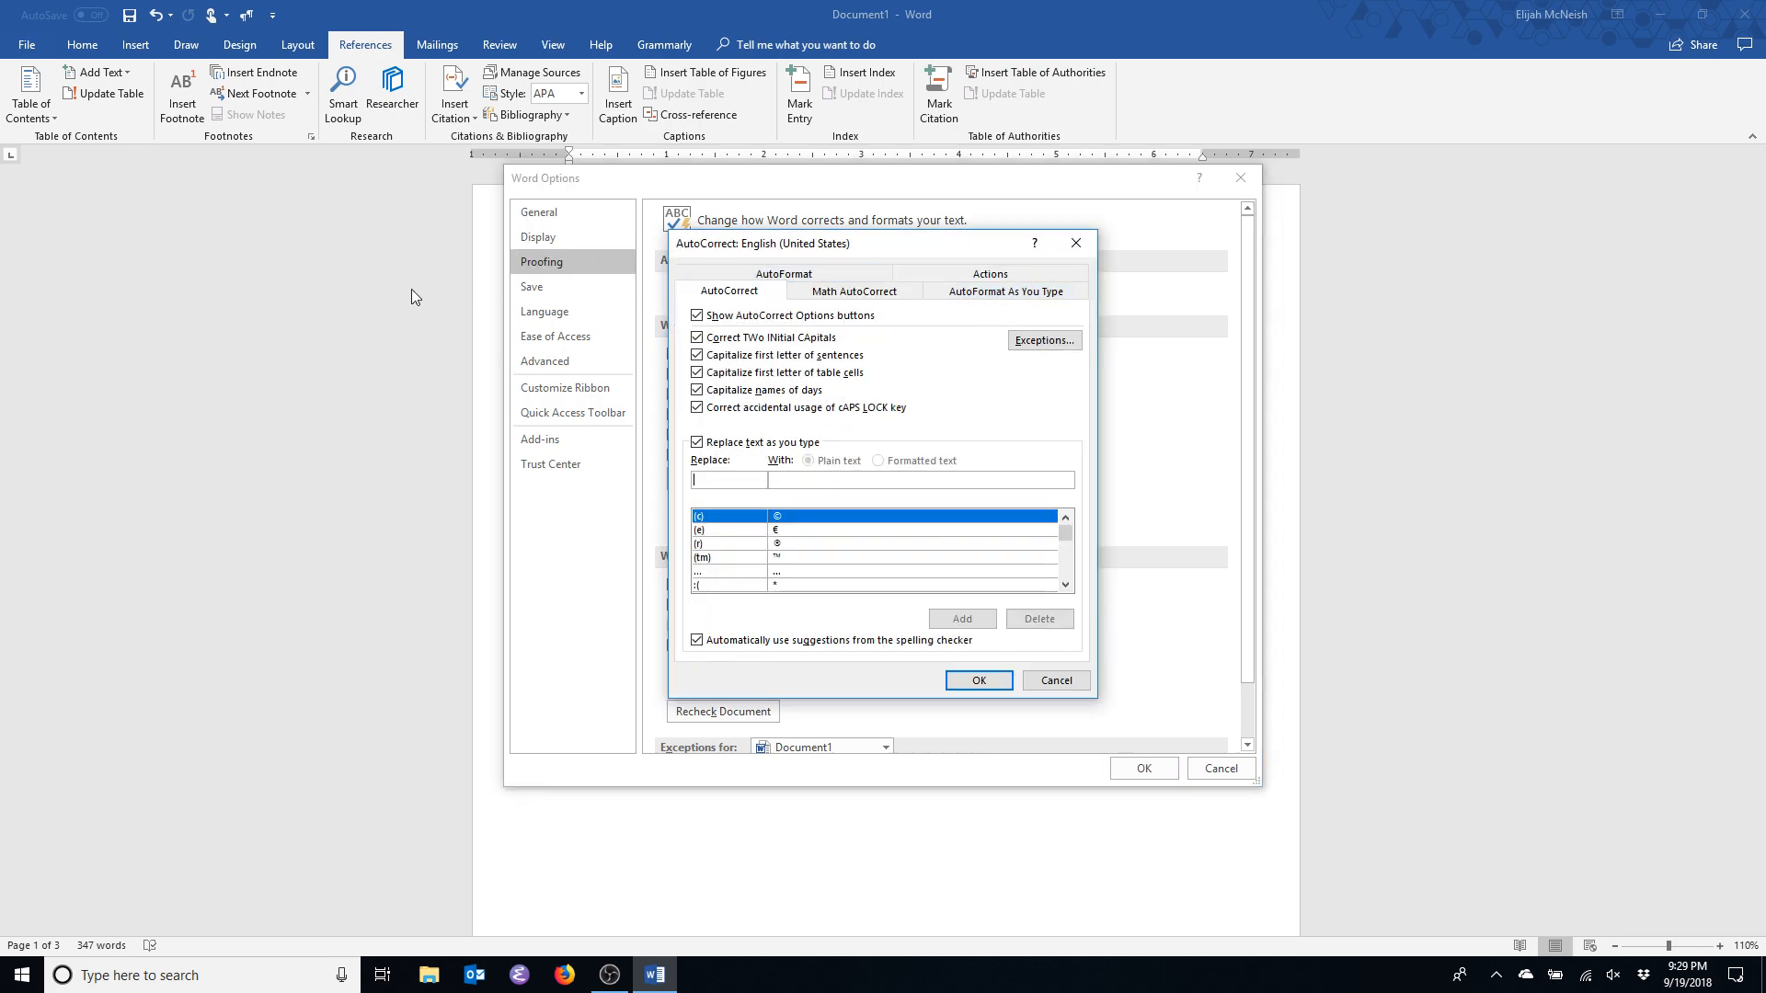
left_click(784, 278)
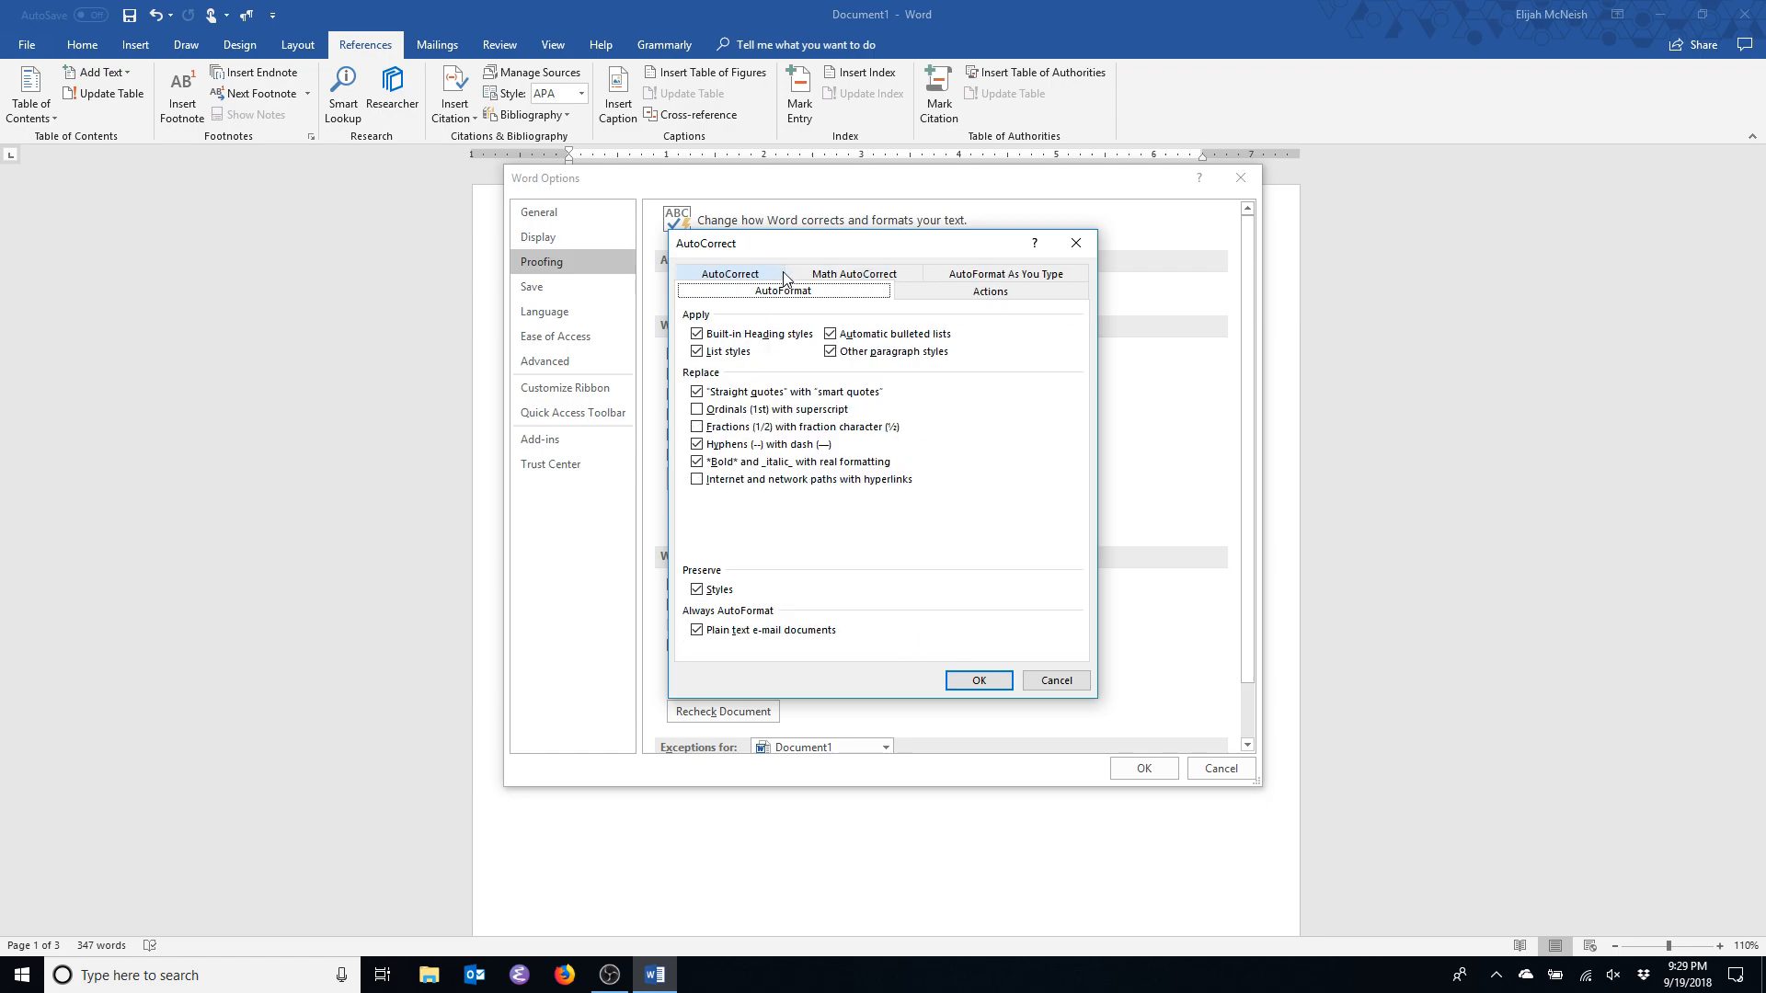
left_click(1002, 277)
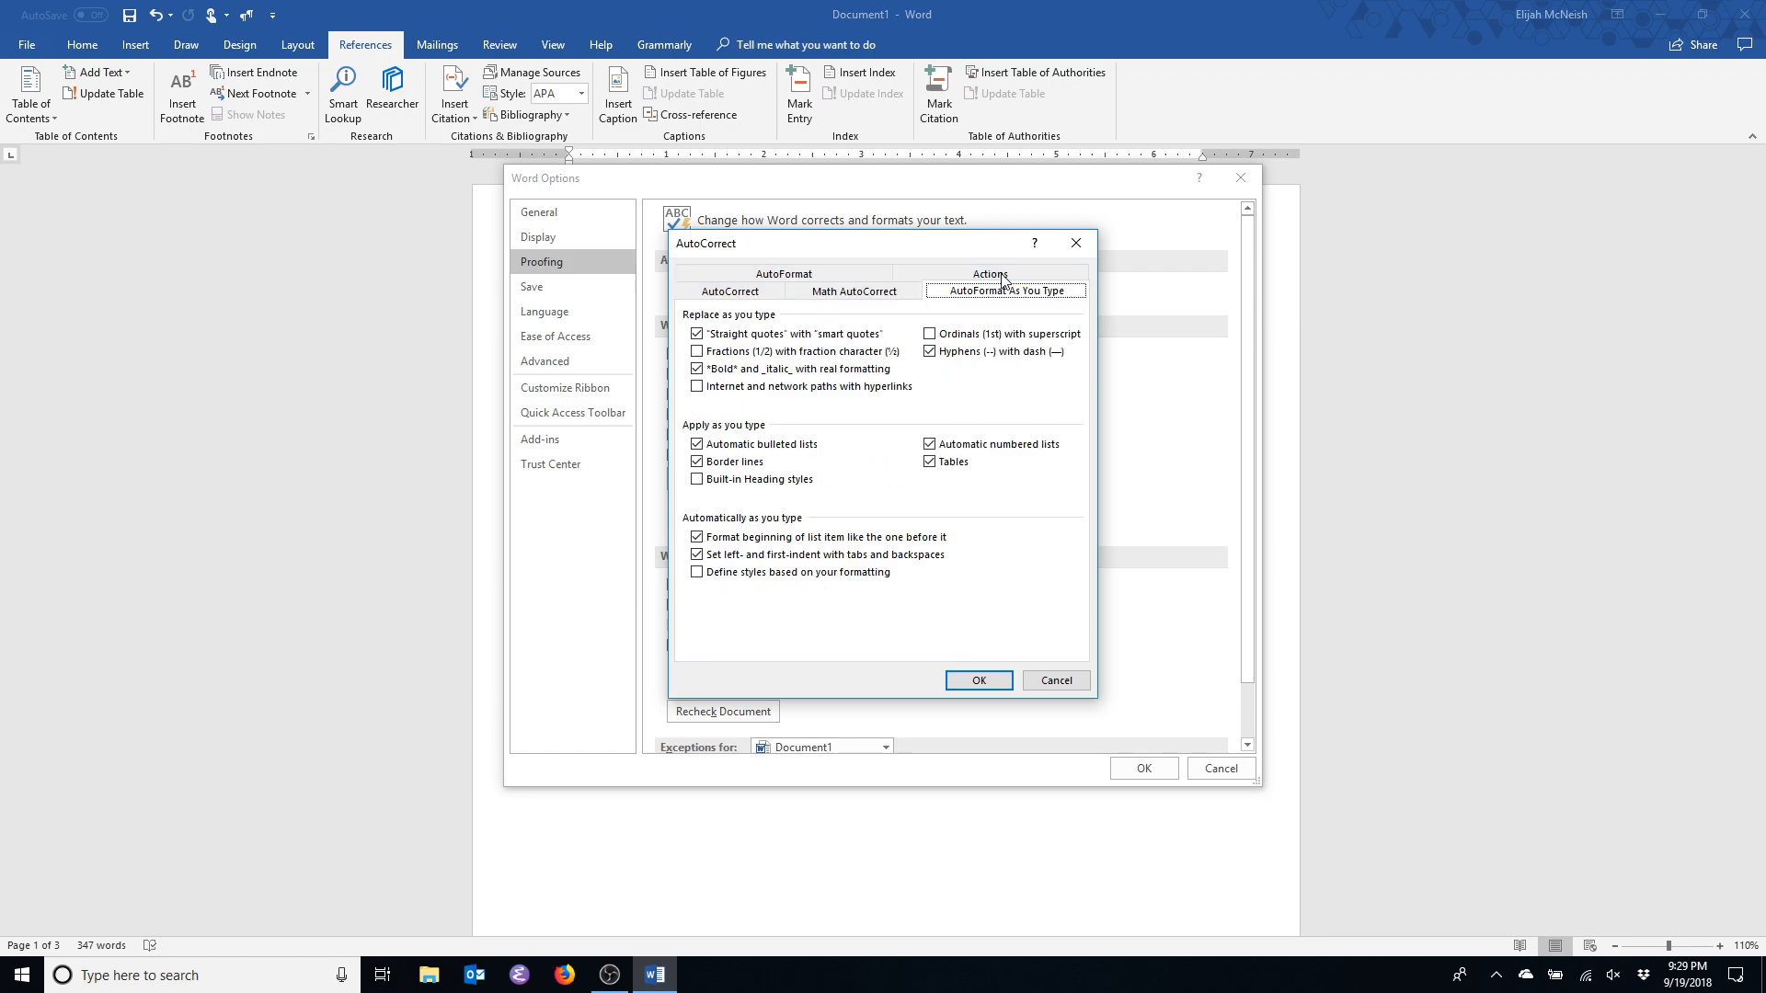
left_click(827, 276)
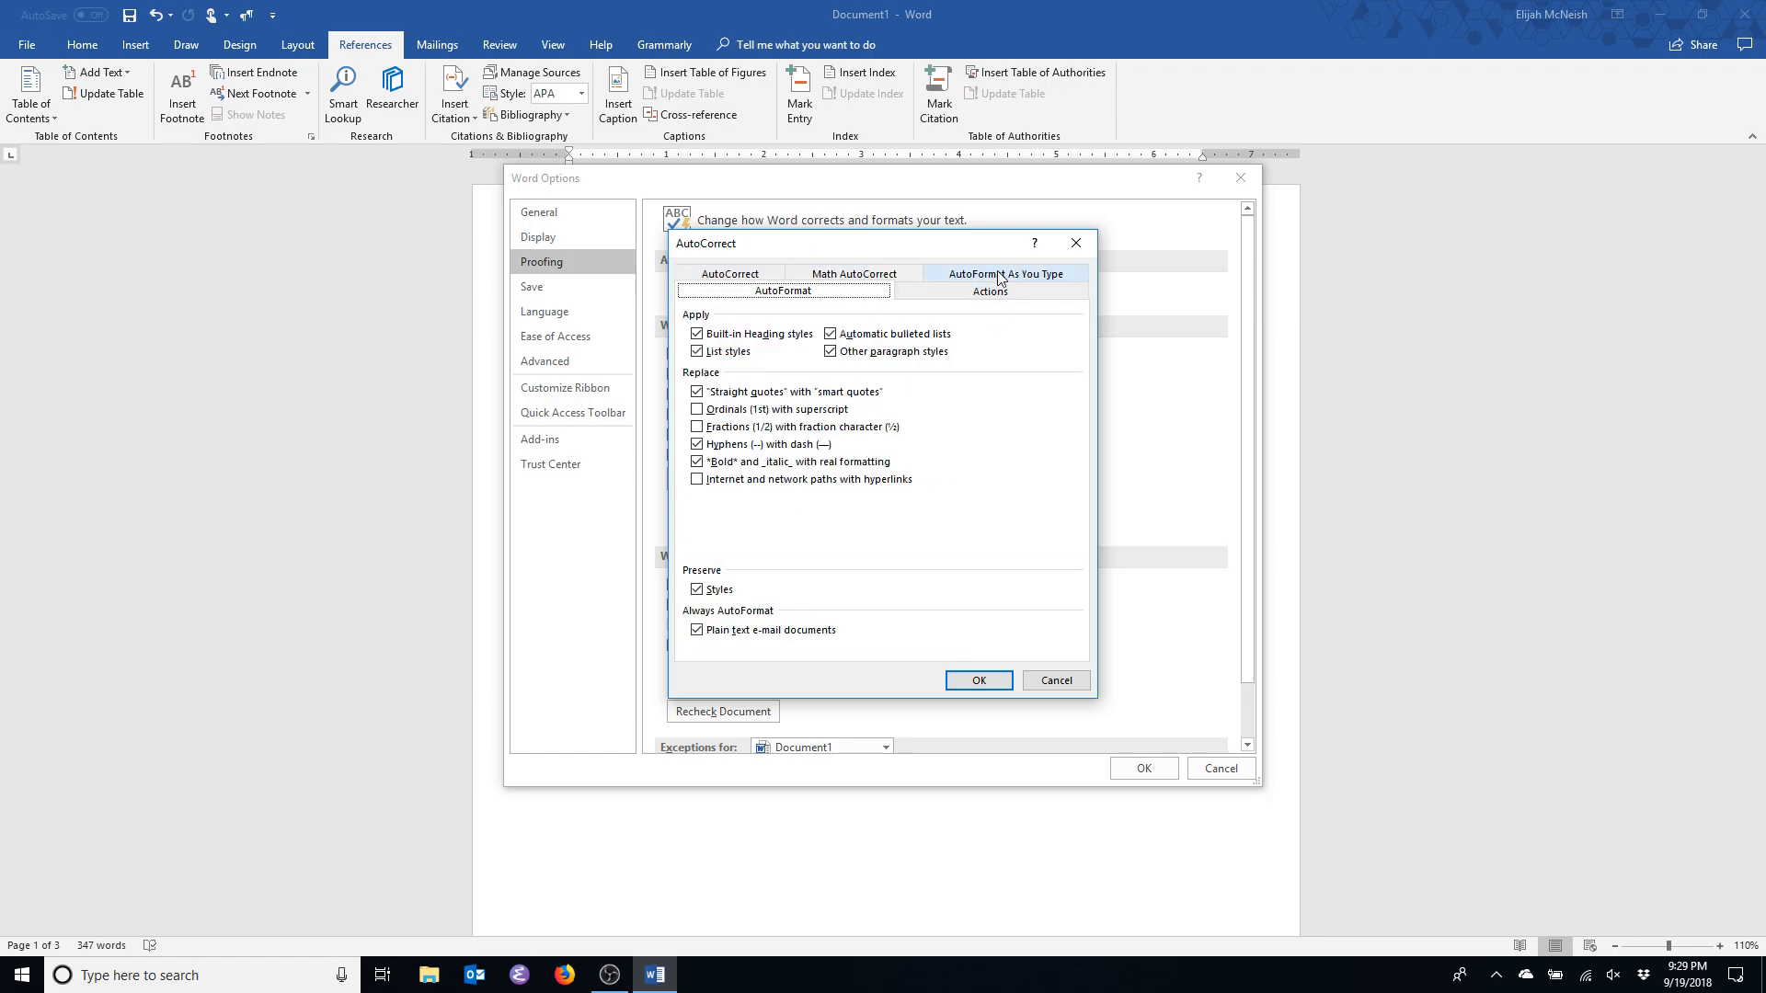
left_click(1002, 277)
left_click(825, 278)
left_click(1000, 275)
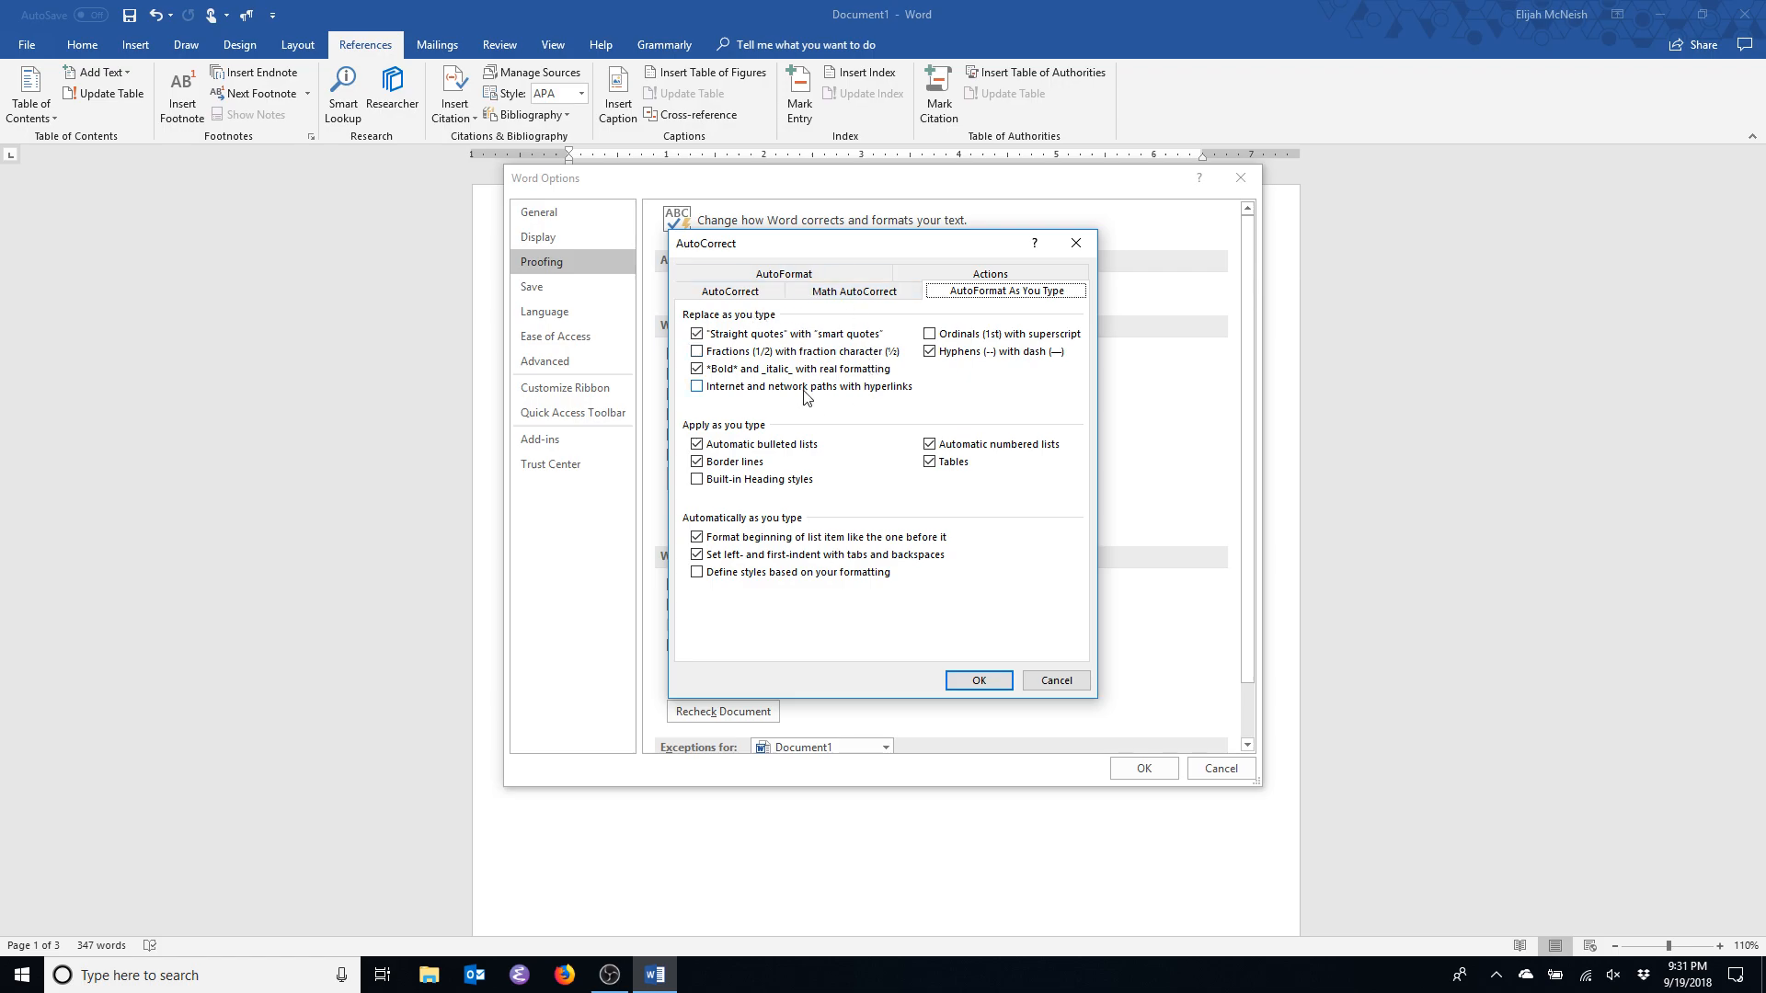
left_click(806, 275)
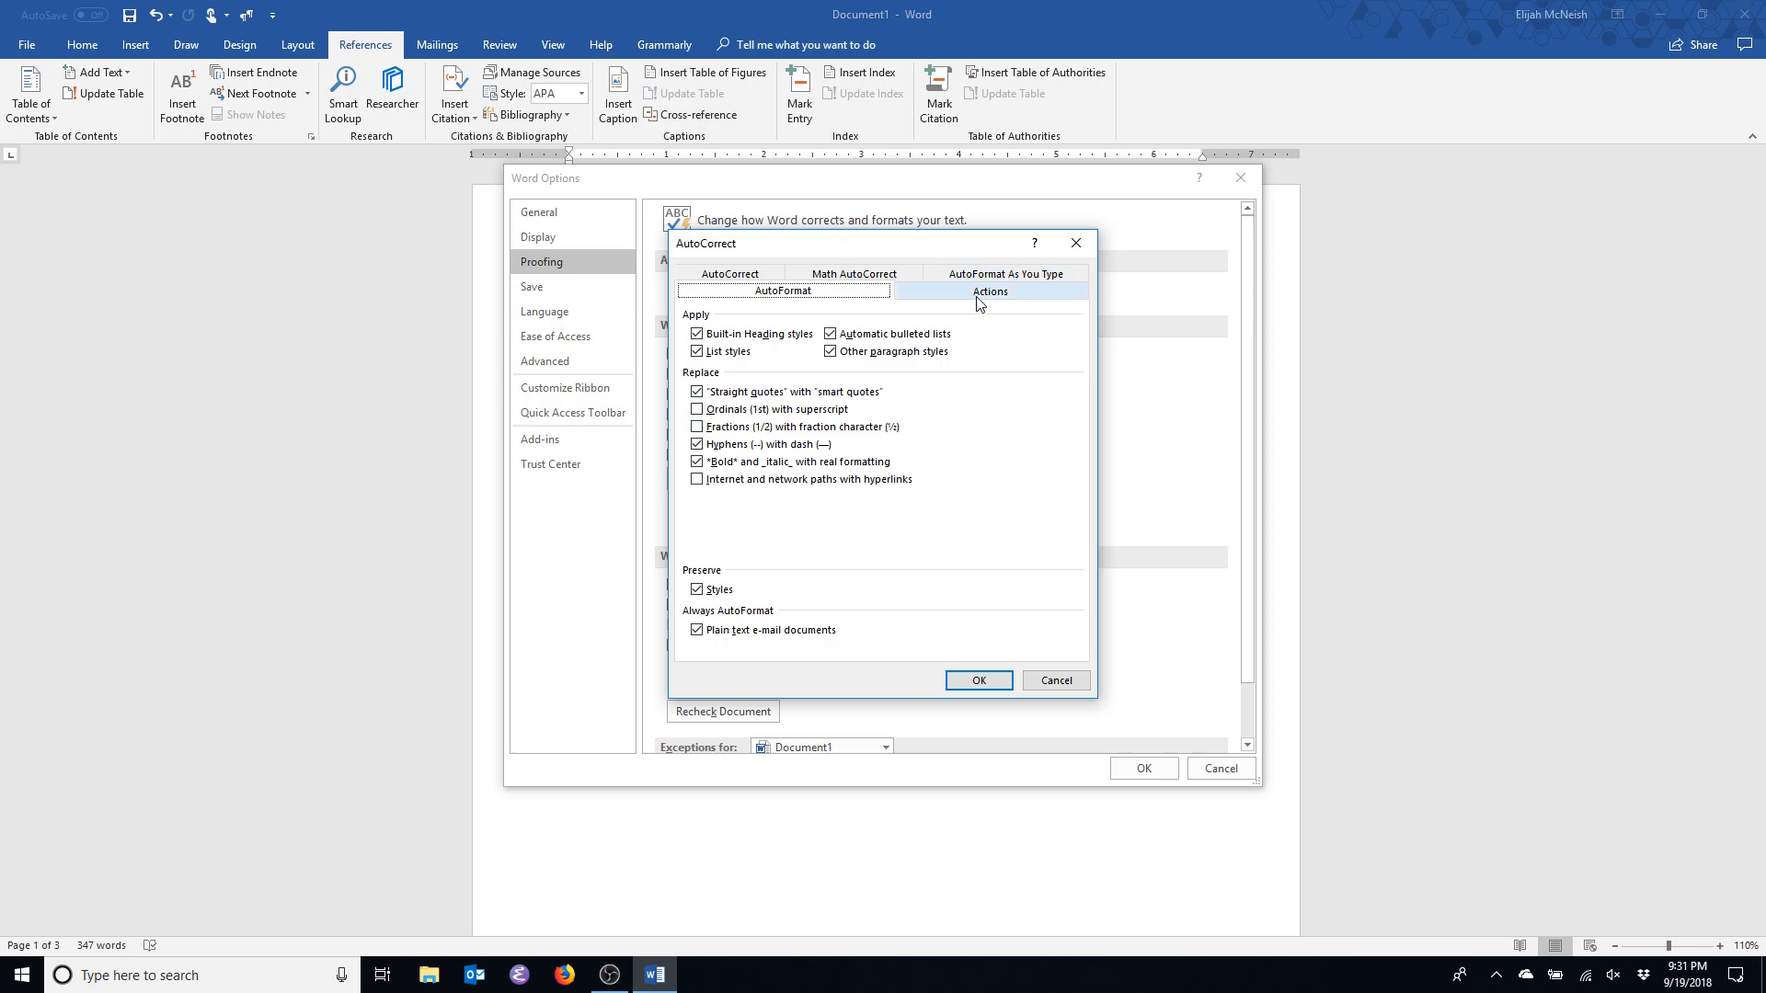
left_click(977, 682)
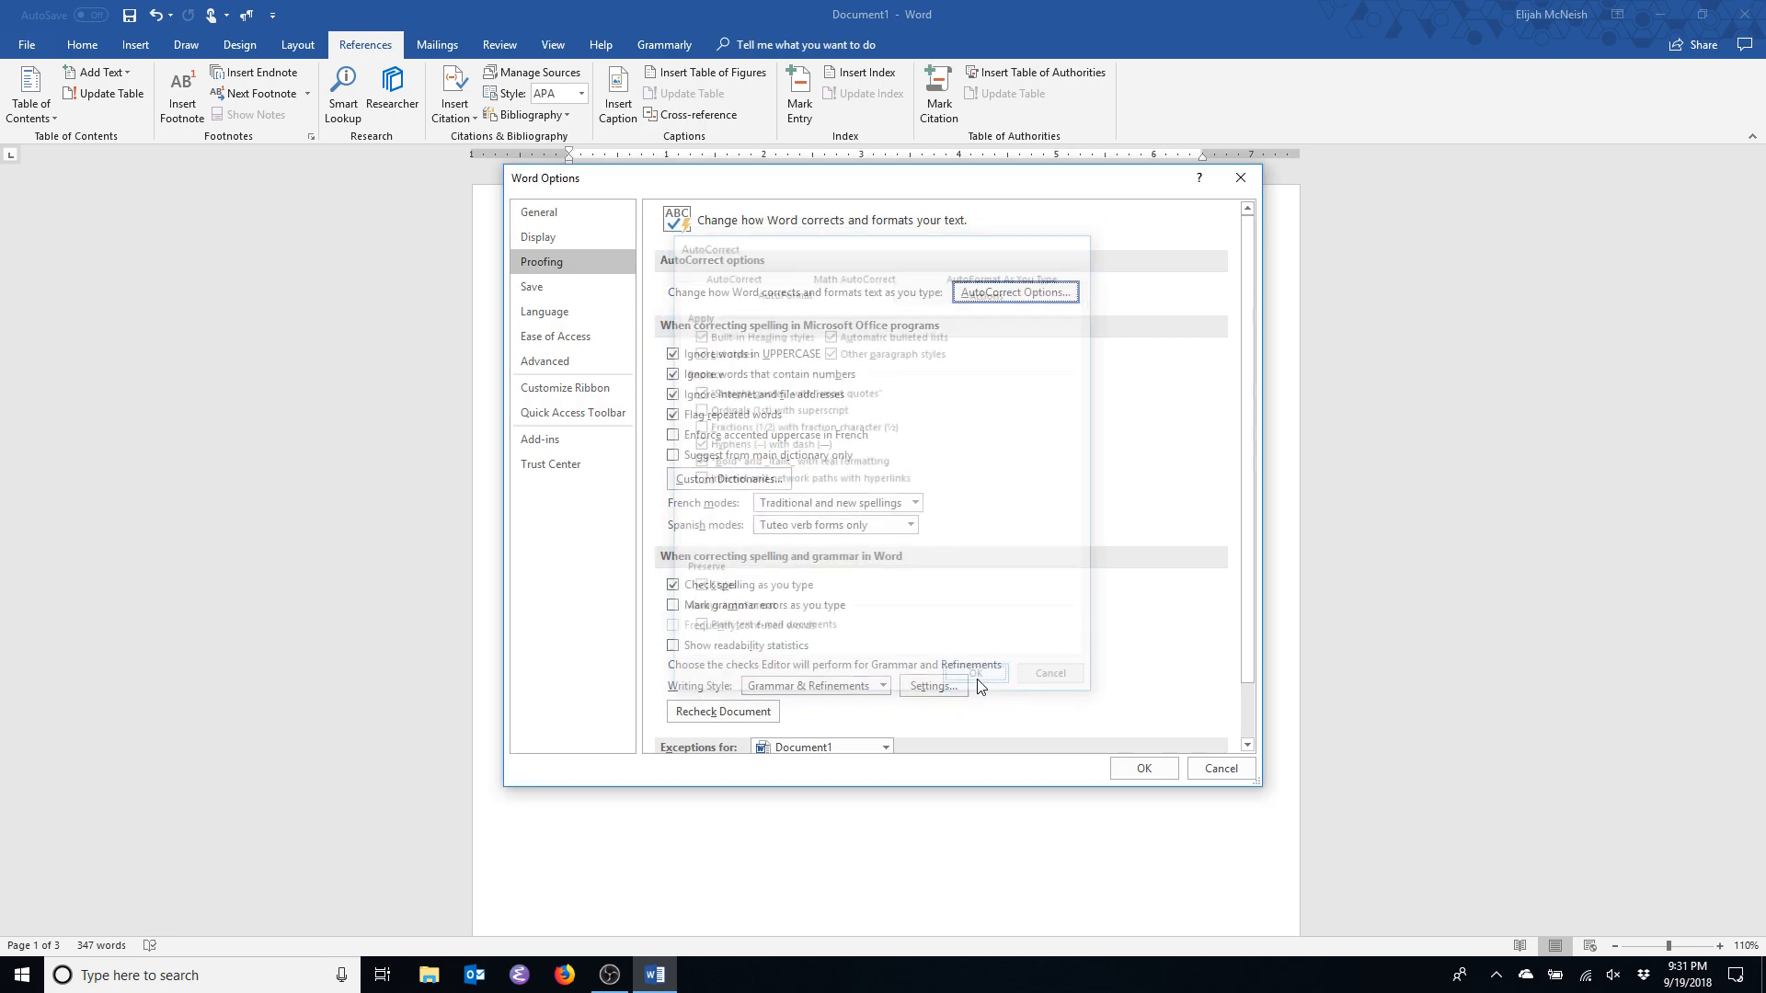
Set Space Between Sentences to two spaces in the grammar settings of the Grammar & Refinements writing style.
scroll(1237, 508, "down", 2)
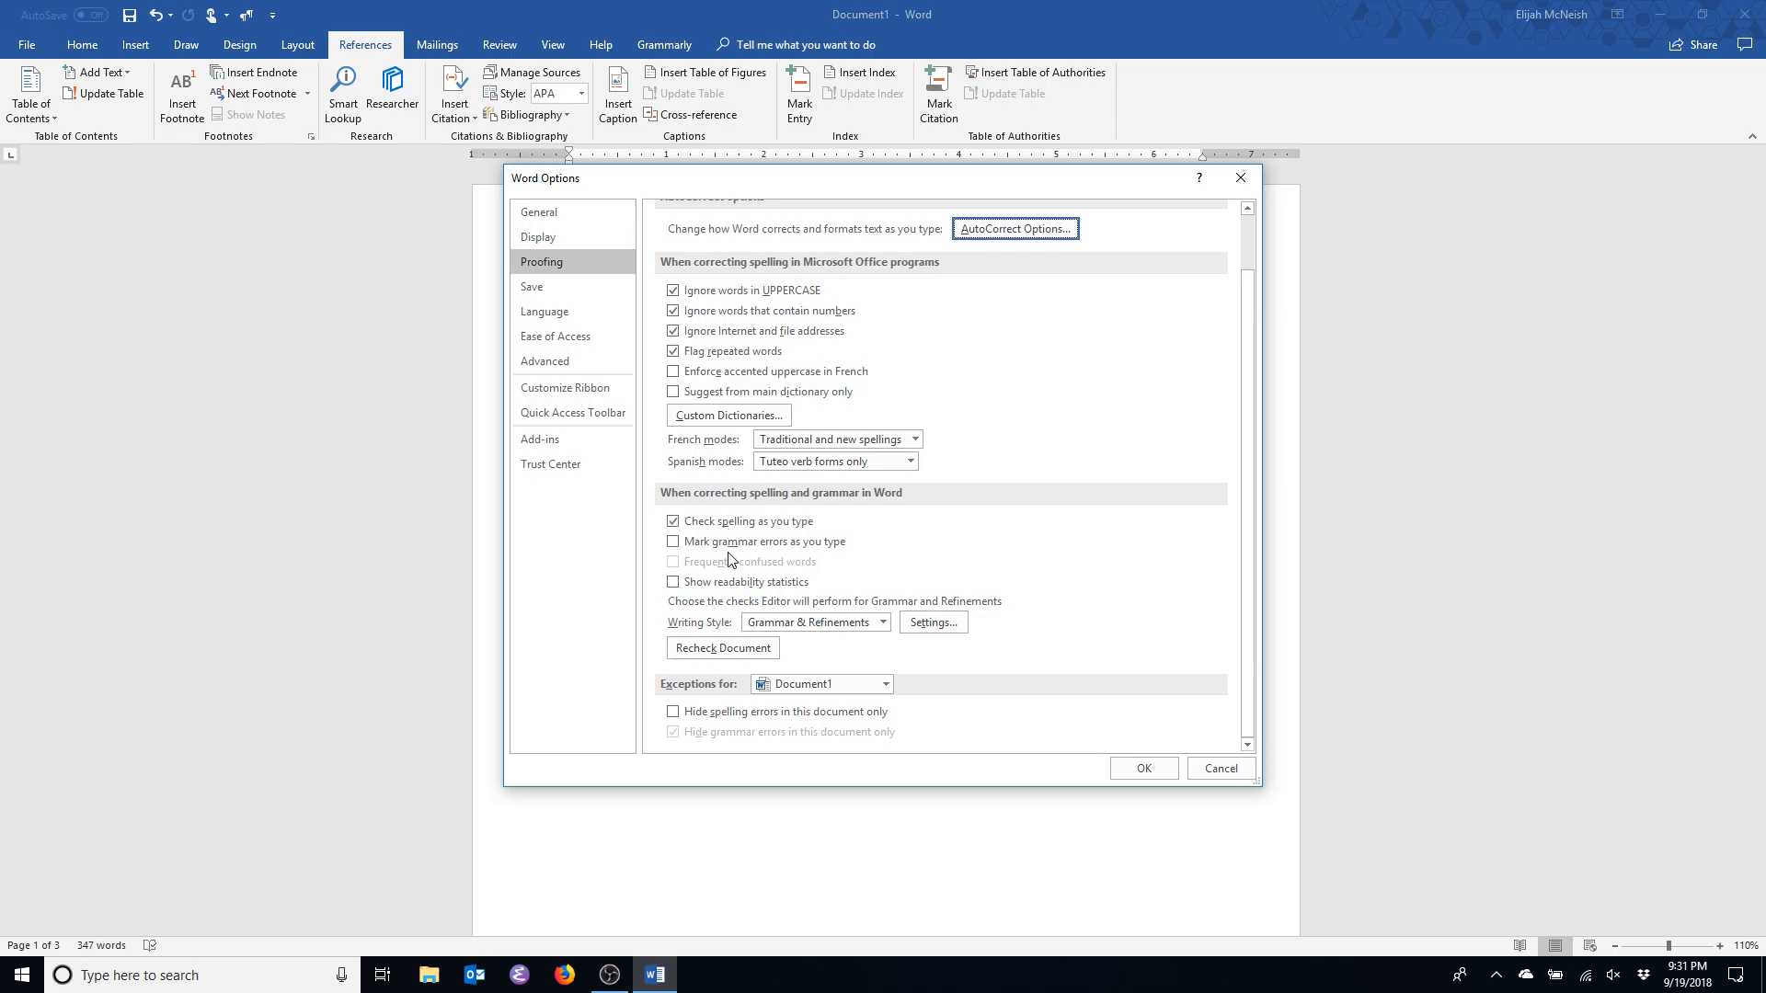
left_click(697, 524)
left_click(745, 542)
left_click(881, 625)
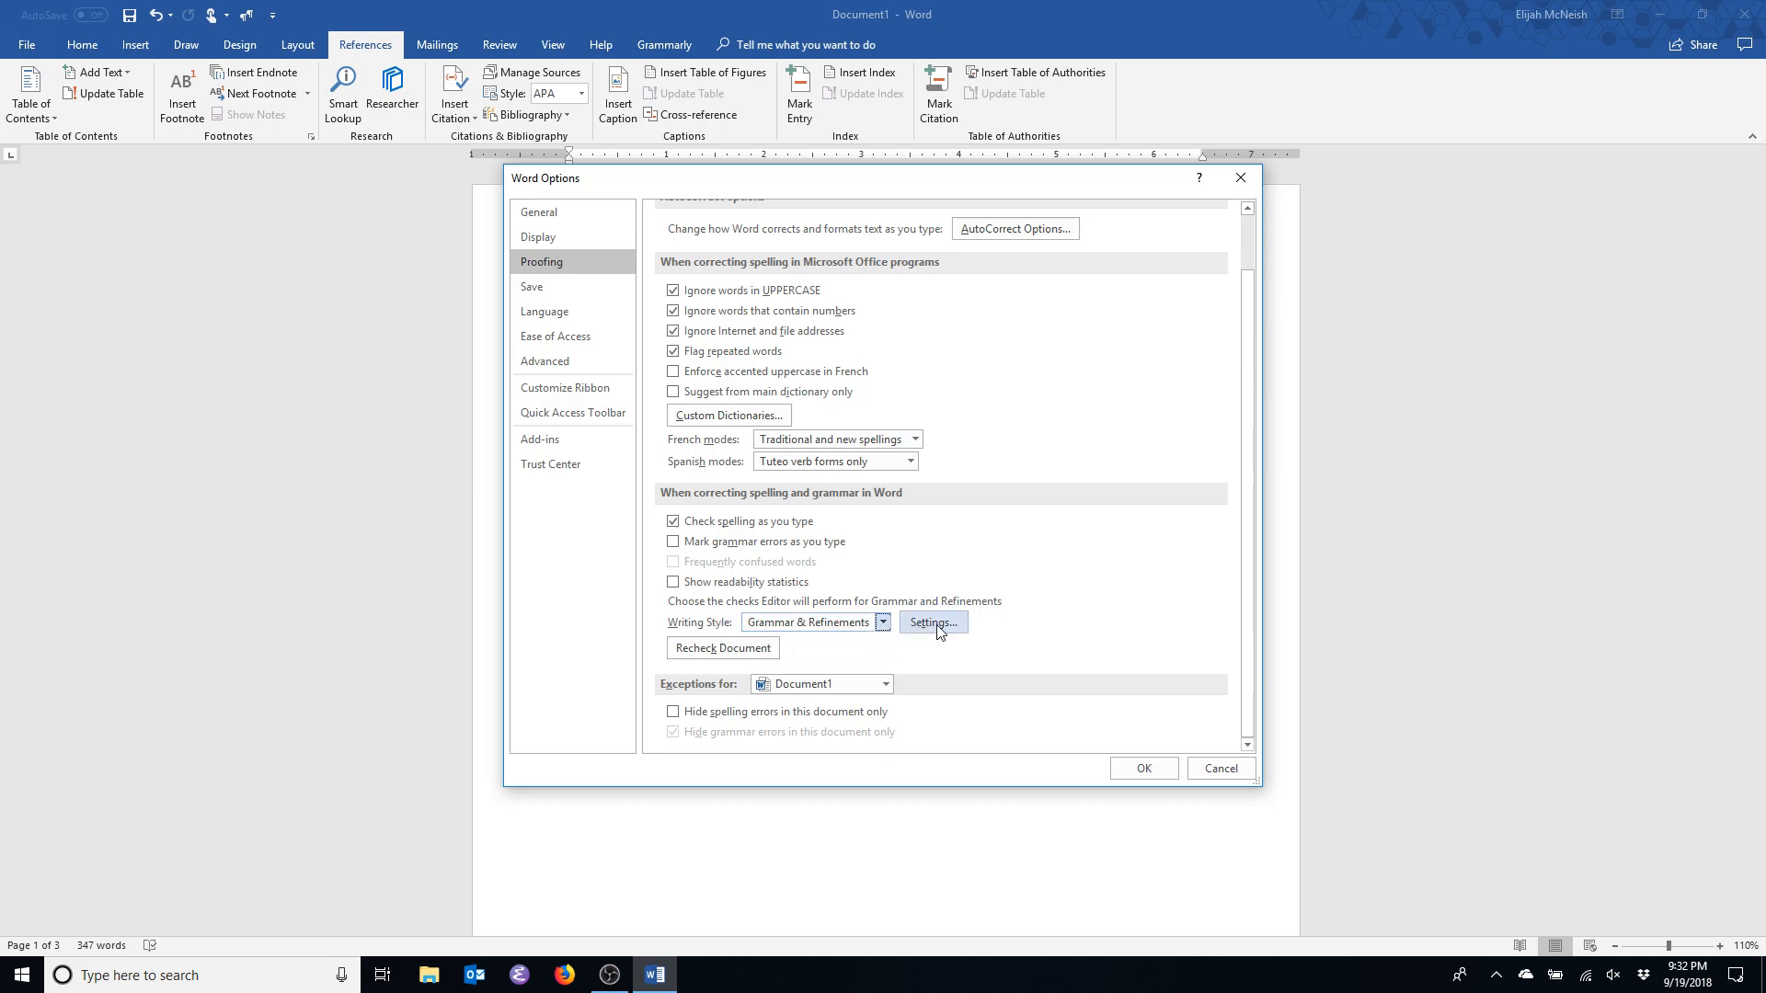
left_click(936, 626)
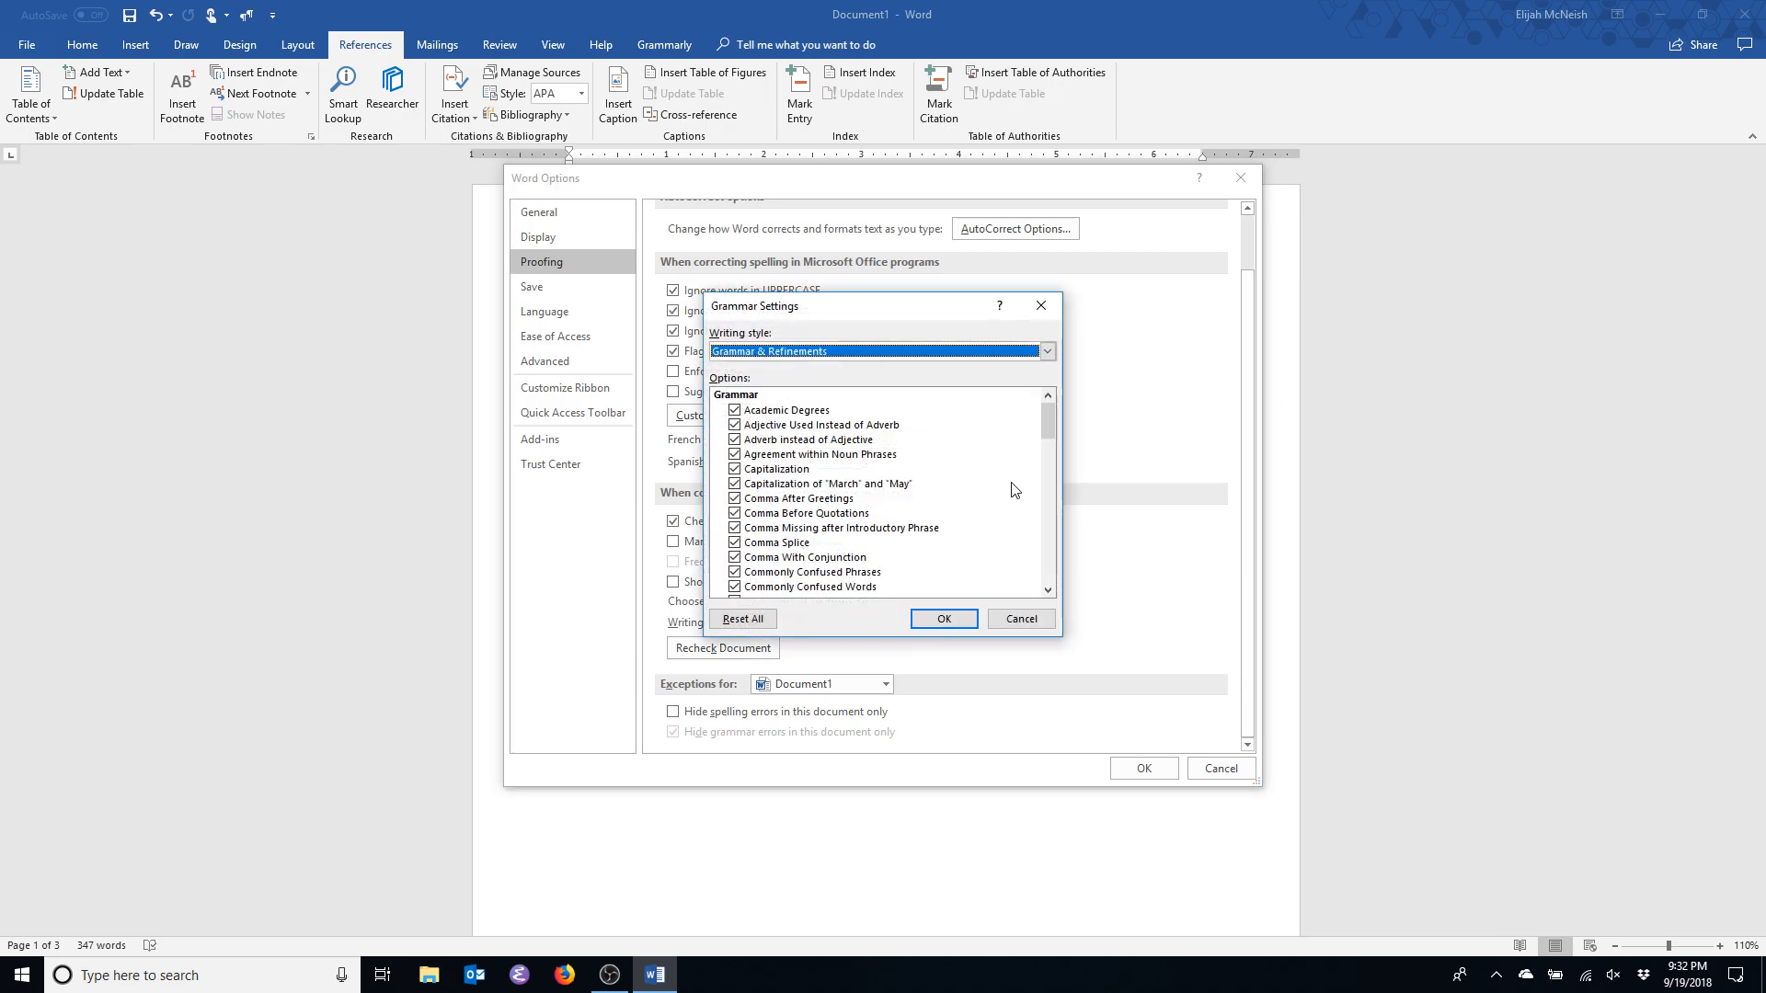
left_click_drag(1049, 410, 1024, 585)
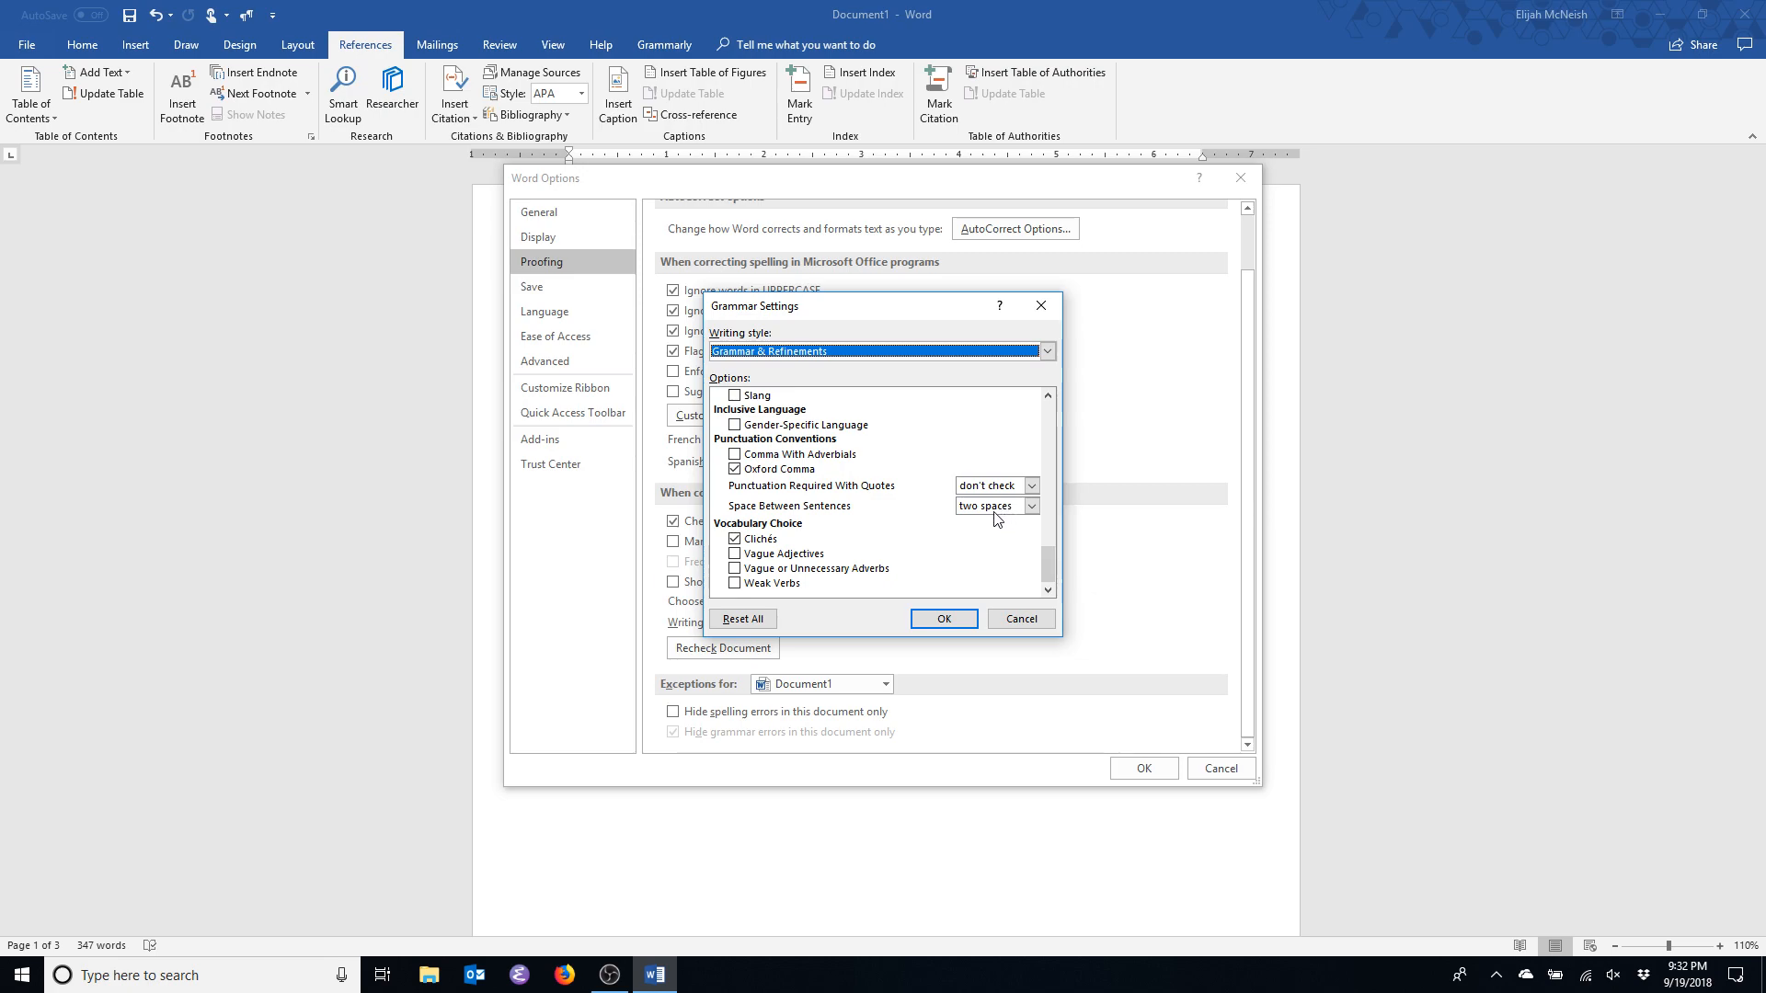
left_click(1029, 514)
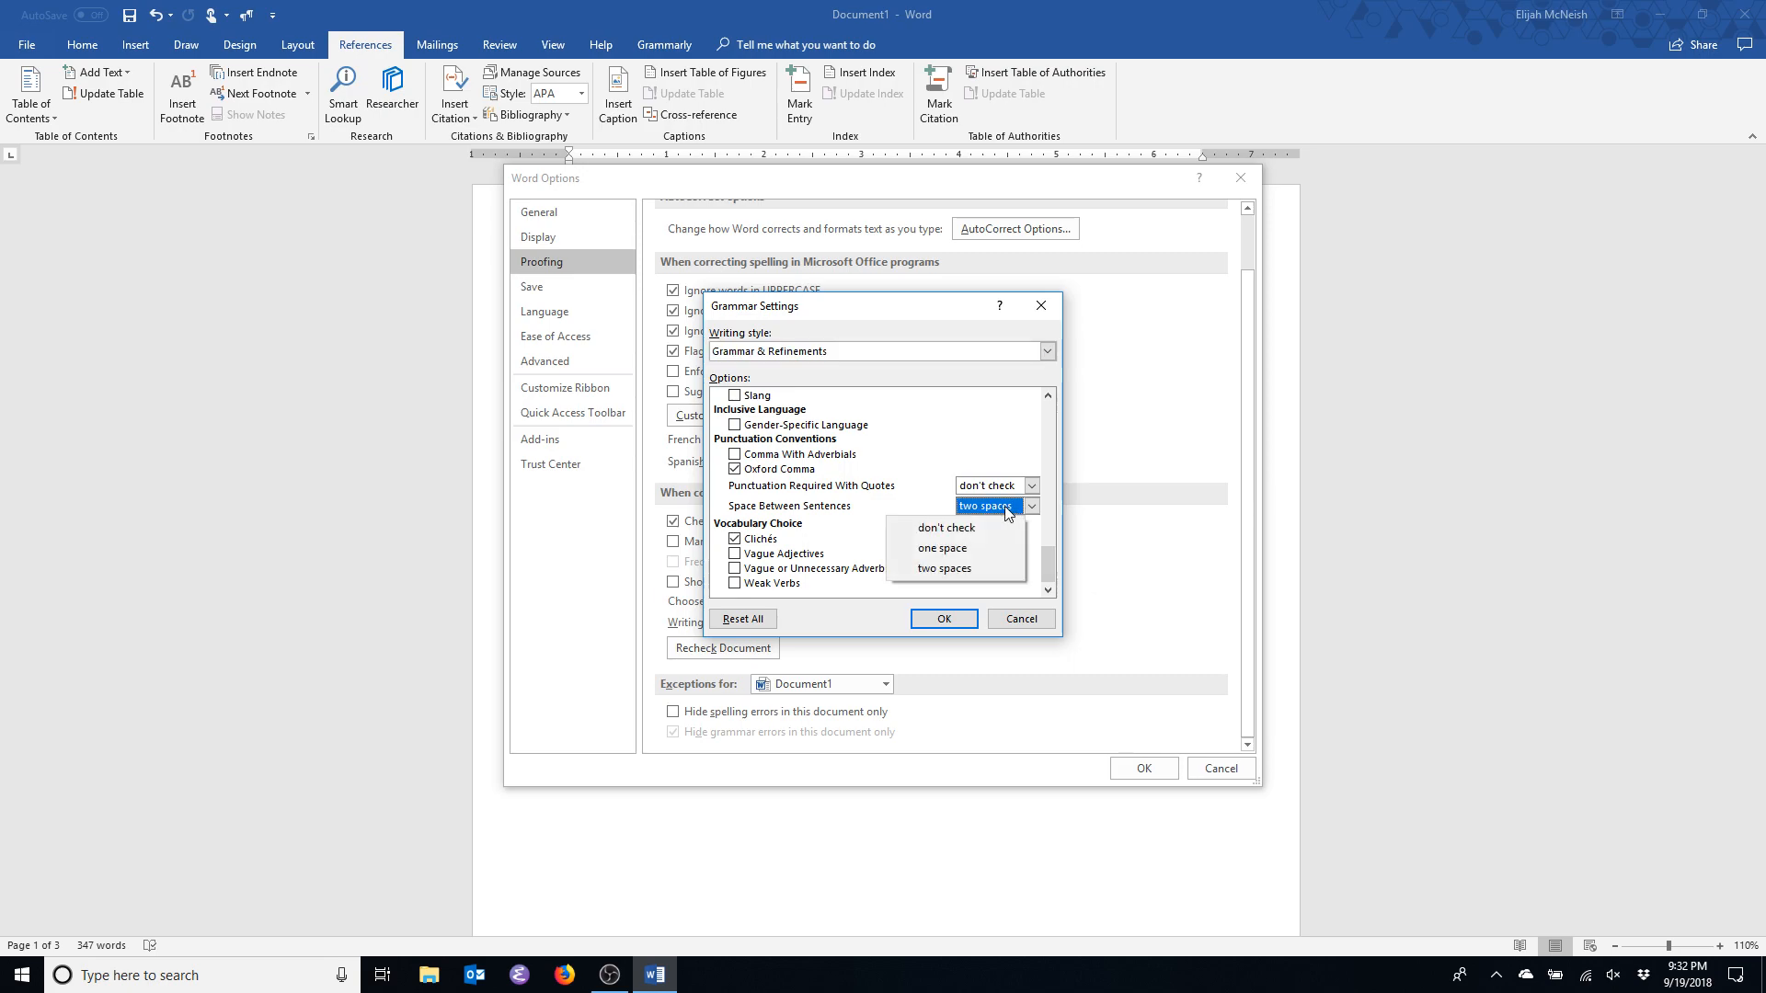
left_click(968, 566)
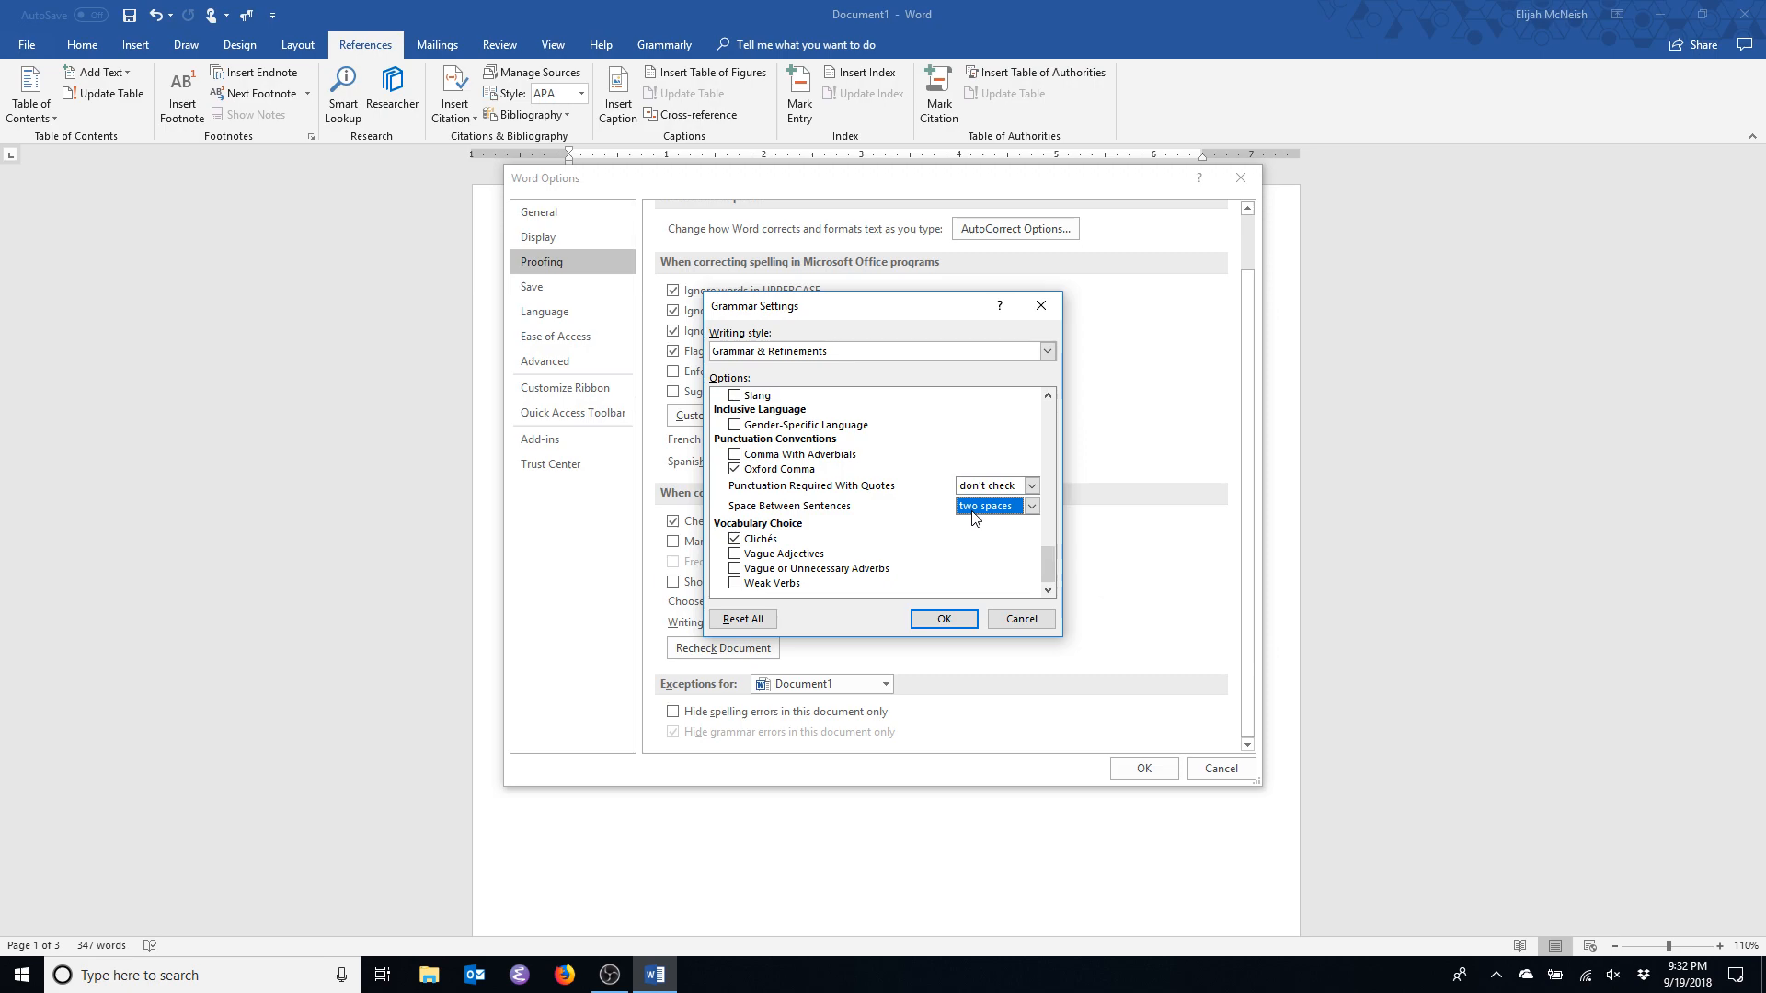
left_click(1017, 507)
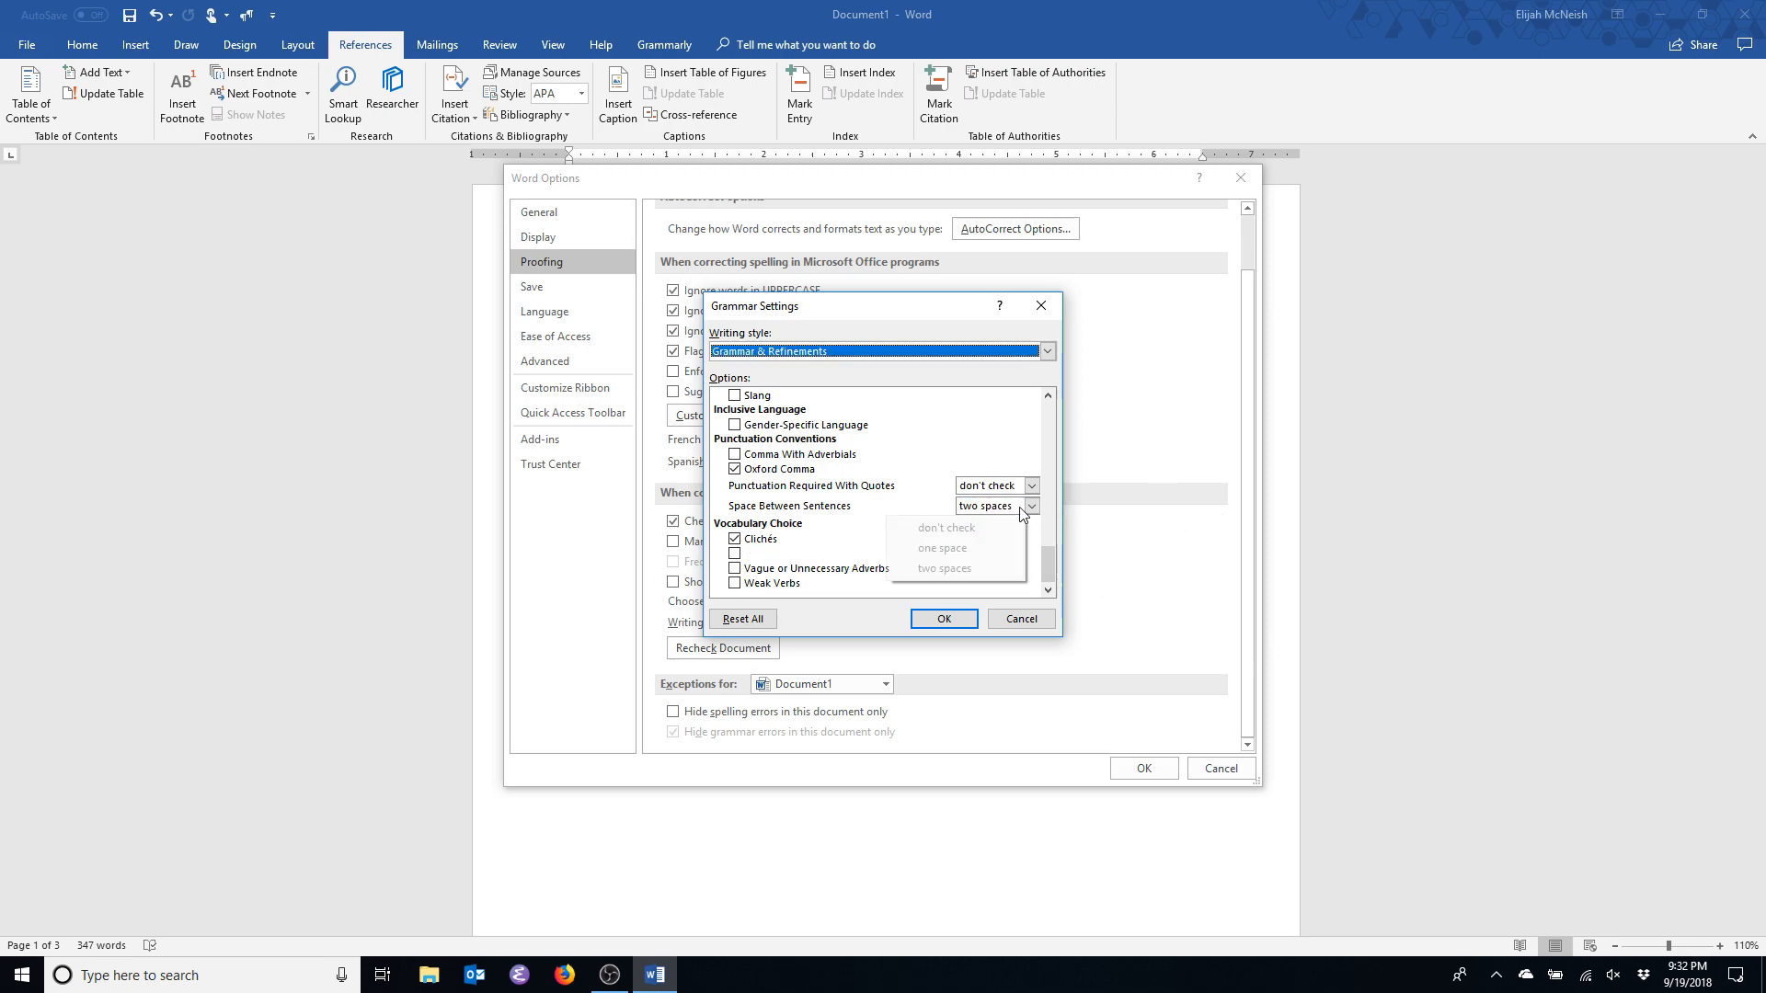
left_click(1018, 507)
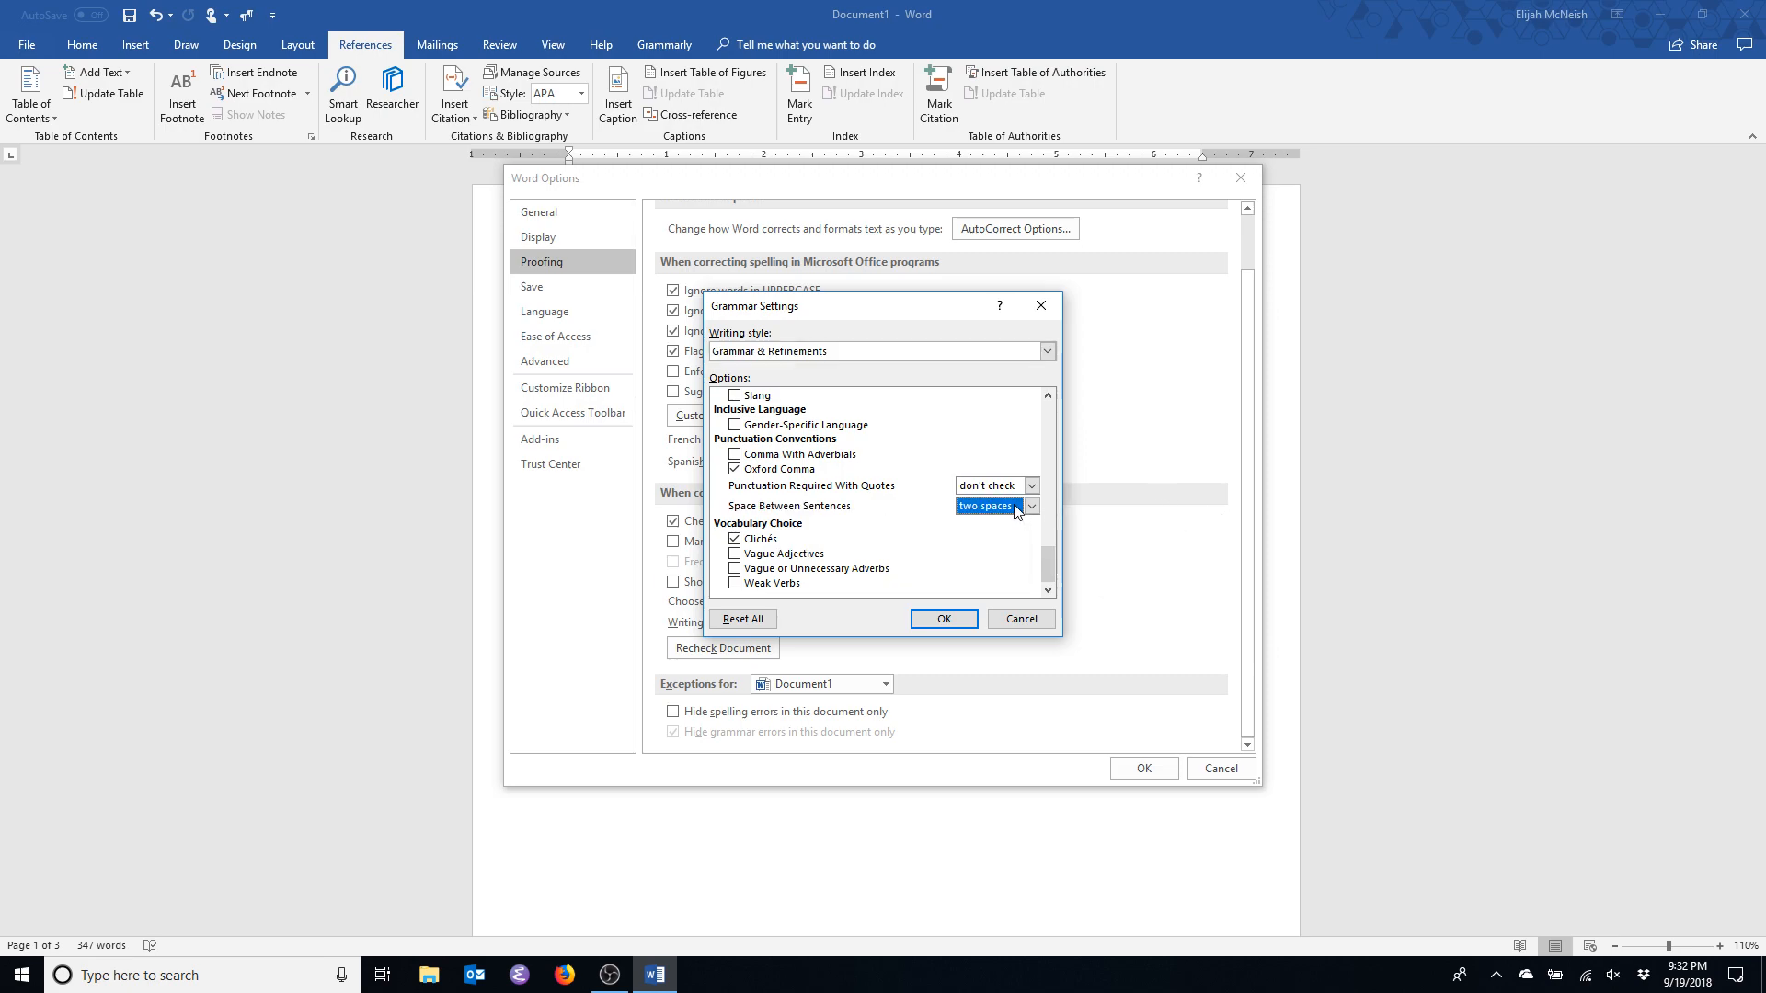
left_click(947, 621)
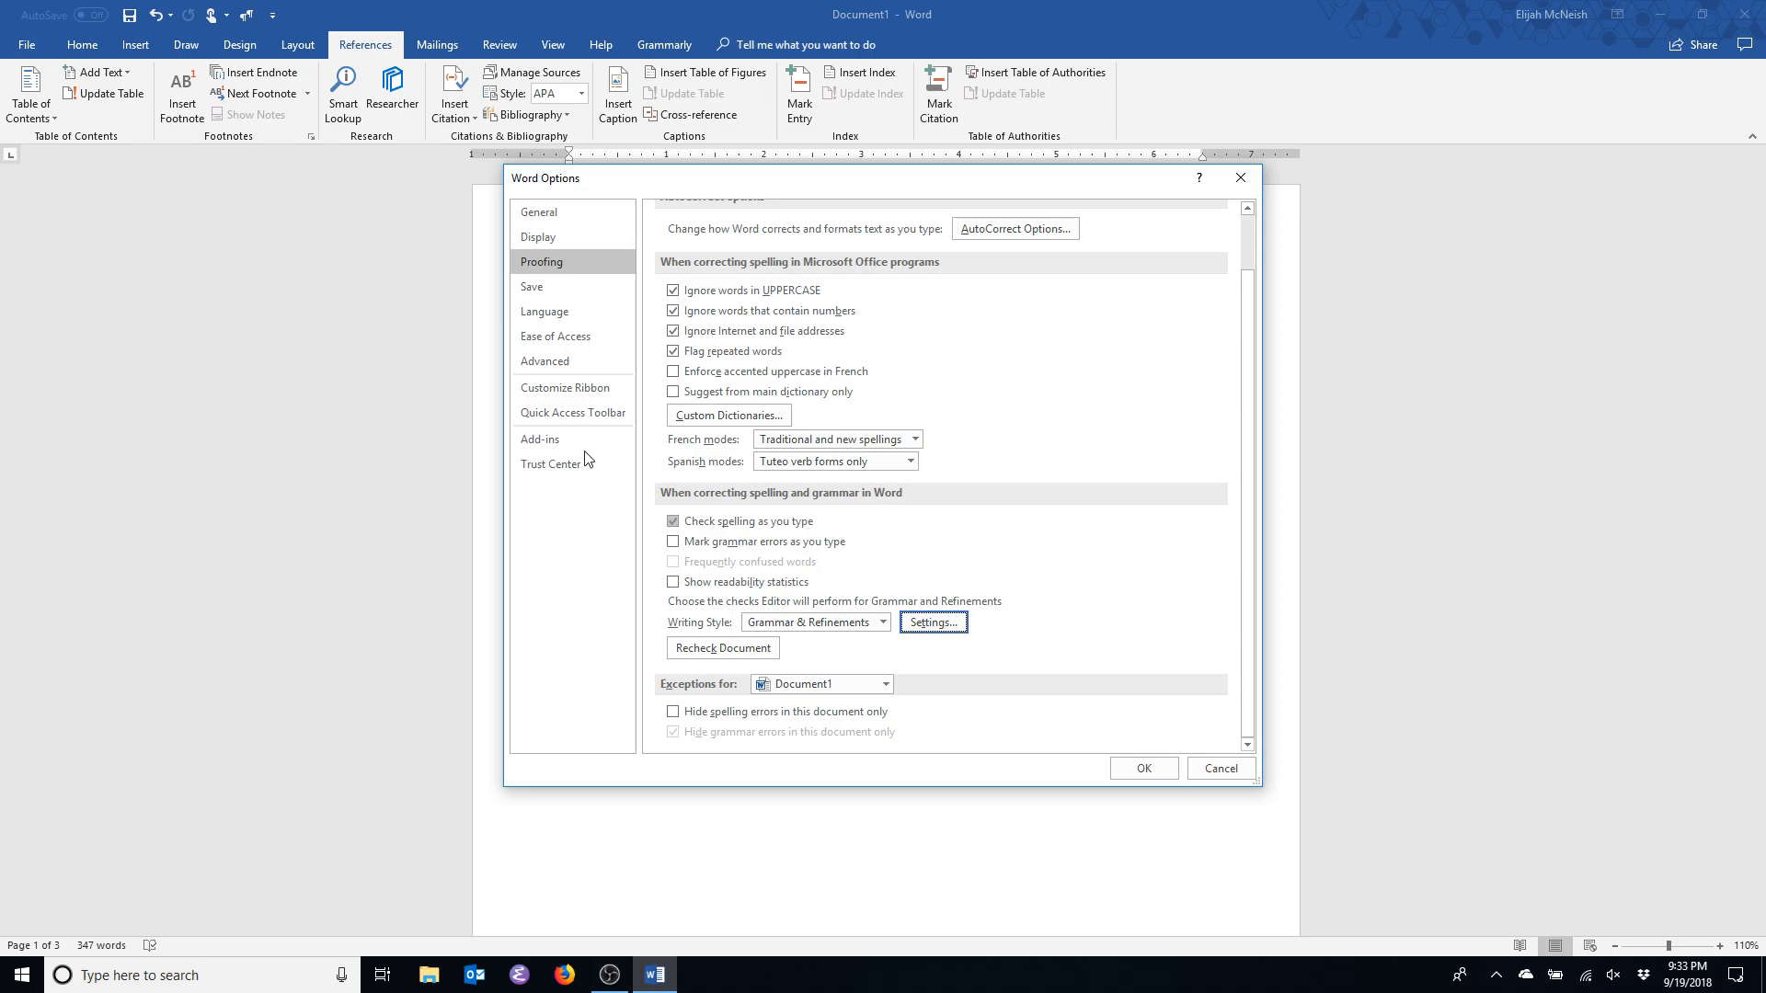
Remove the Style Separator command from the Quick Access Toolbar's command list.
left_click(565, 289)
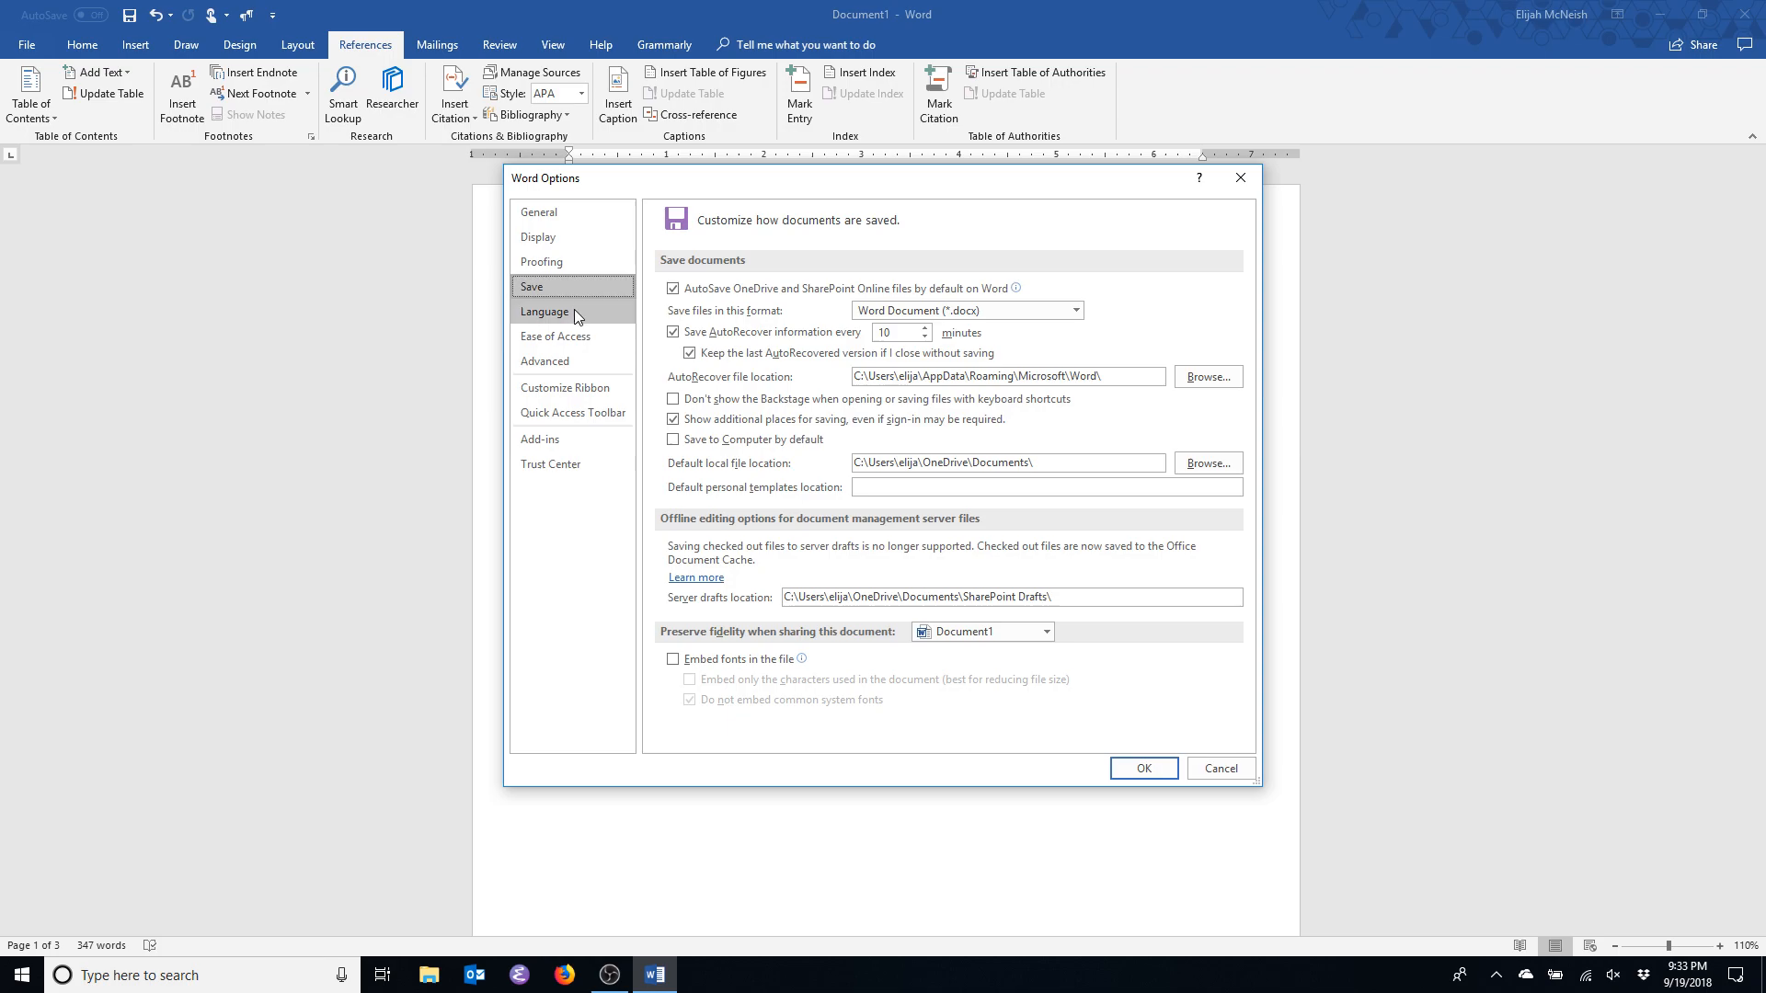
left_click(574, 309)
left_click(579, 335)
left_click(582, 361)
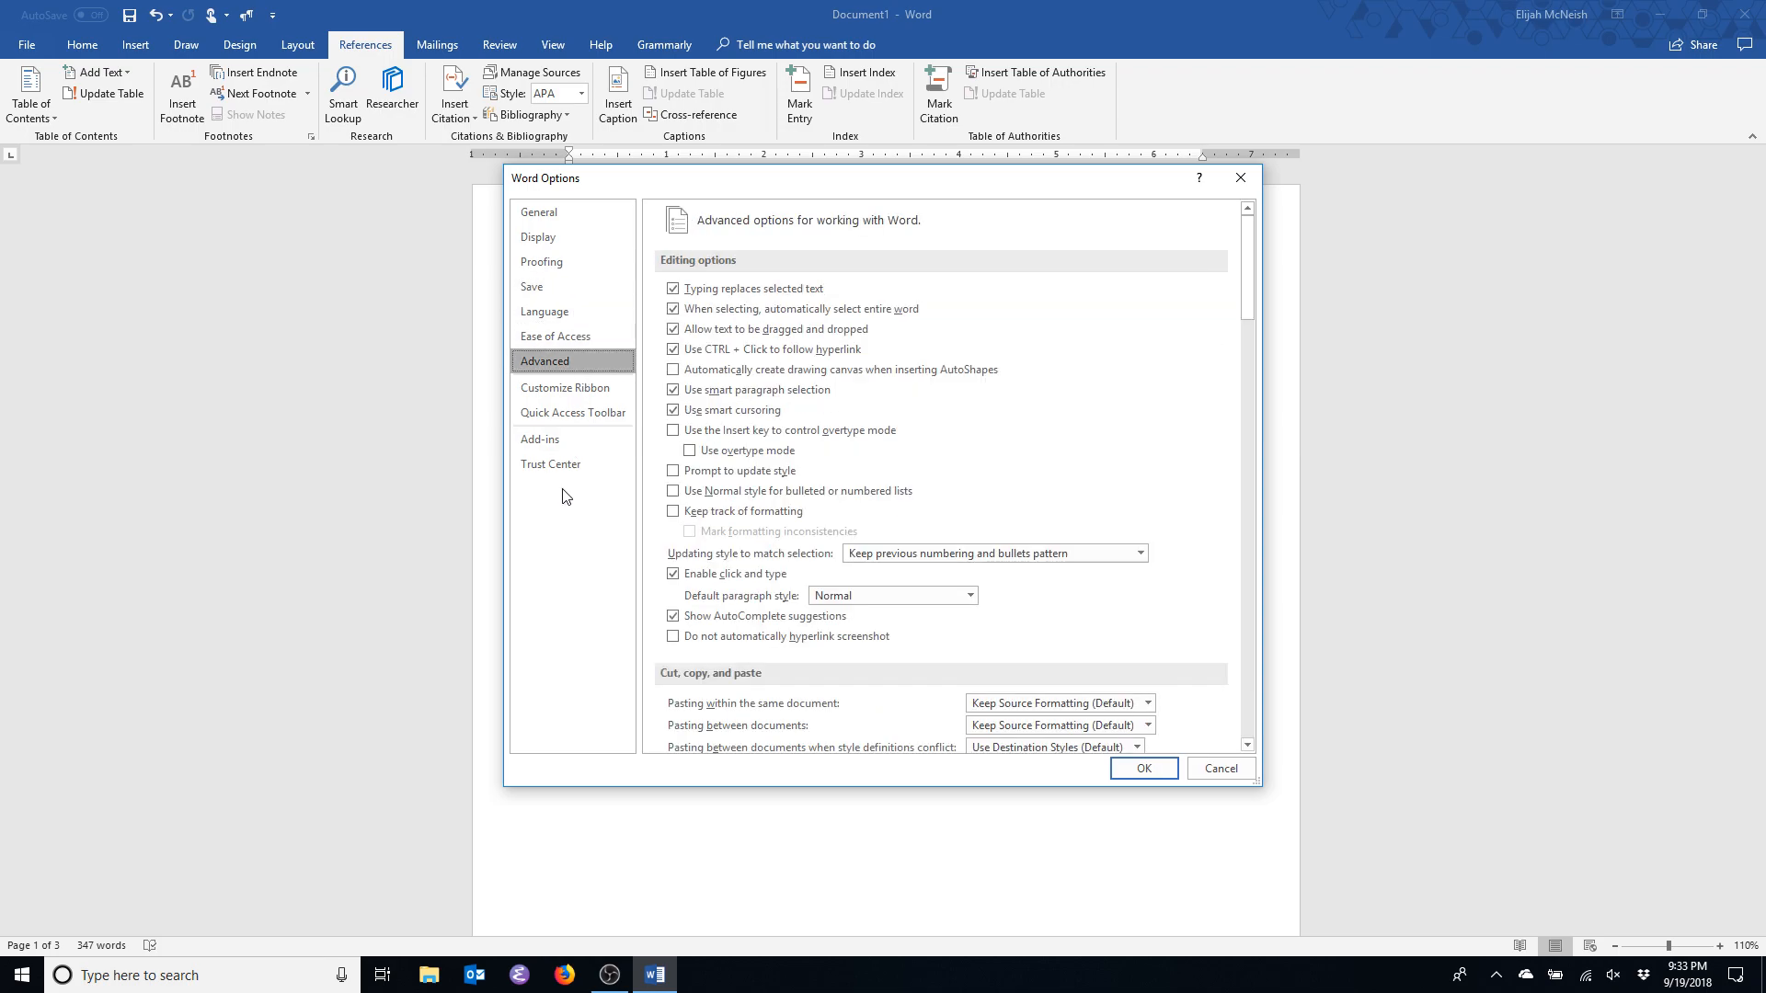
left_click(541, 420)
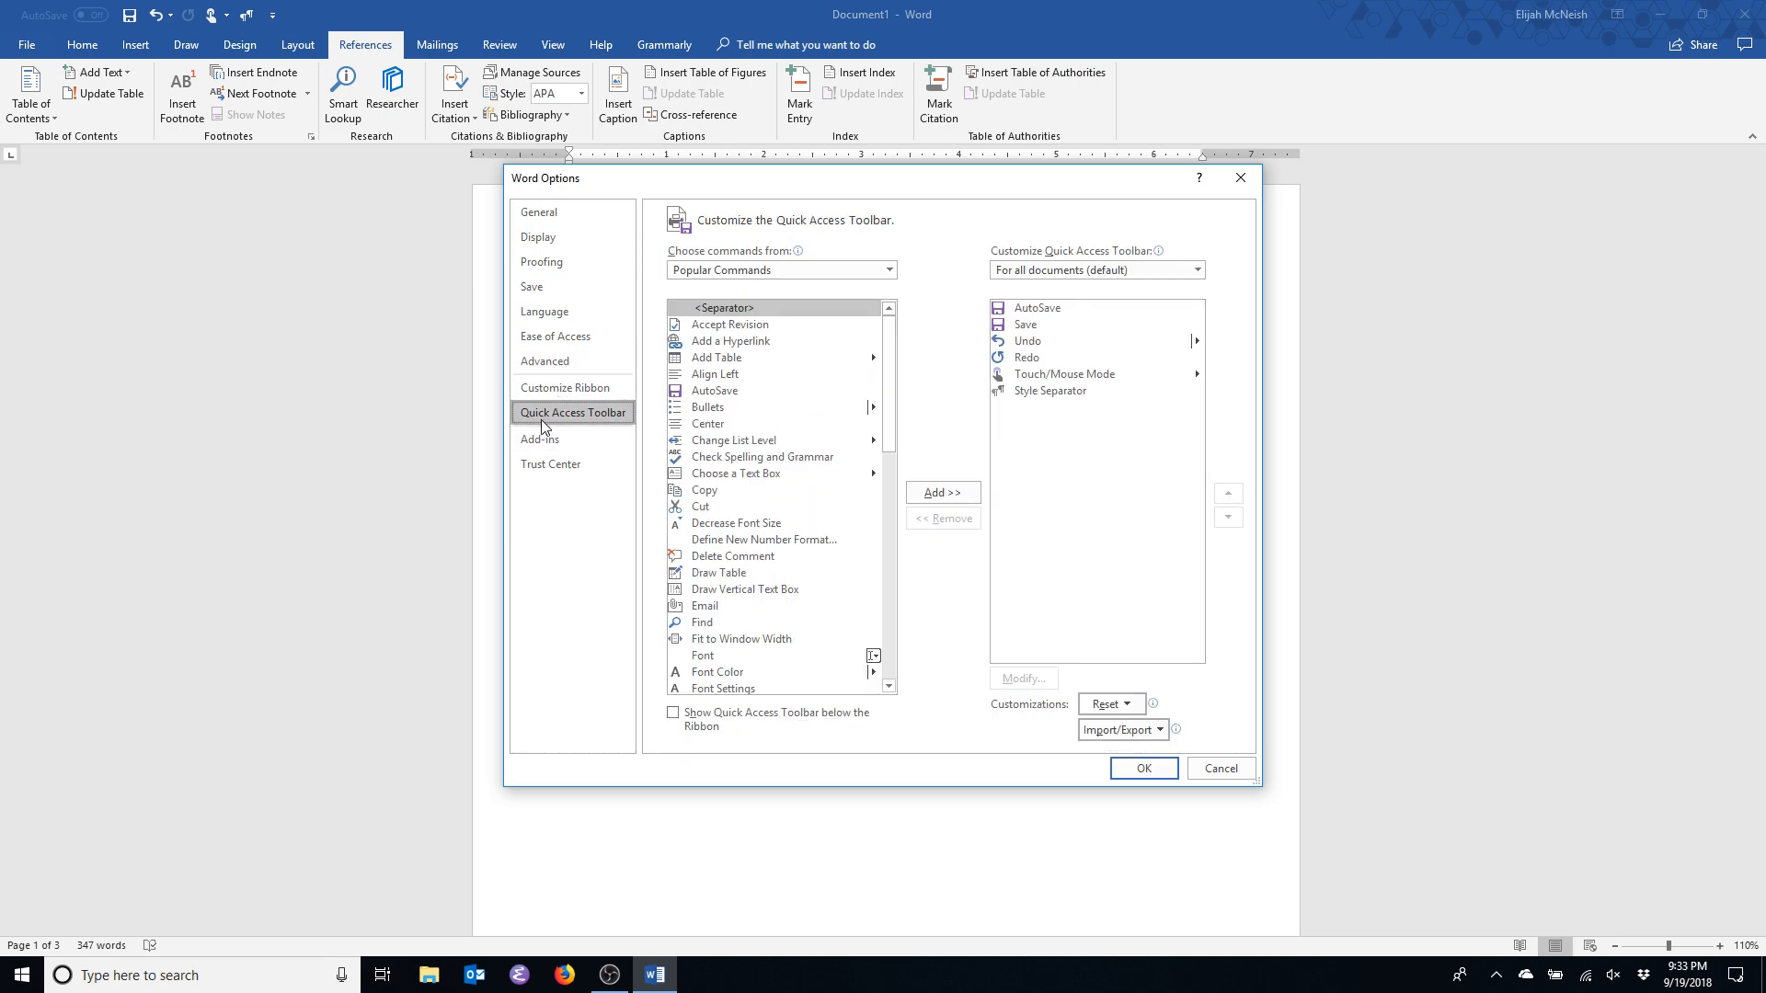
left_click(1056, 399)
left_click(942, 518)
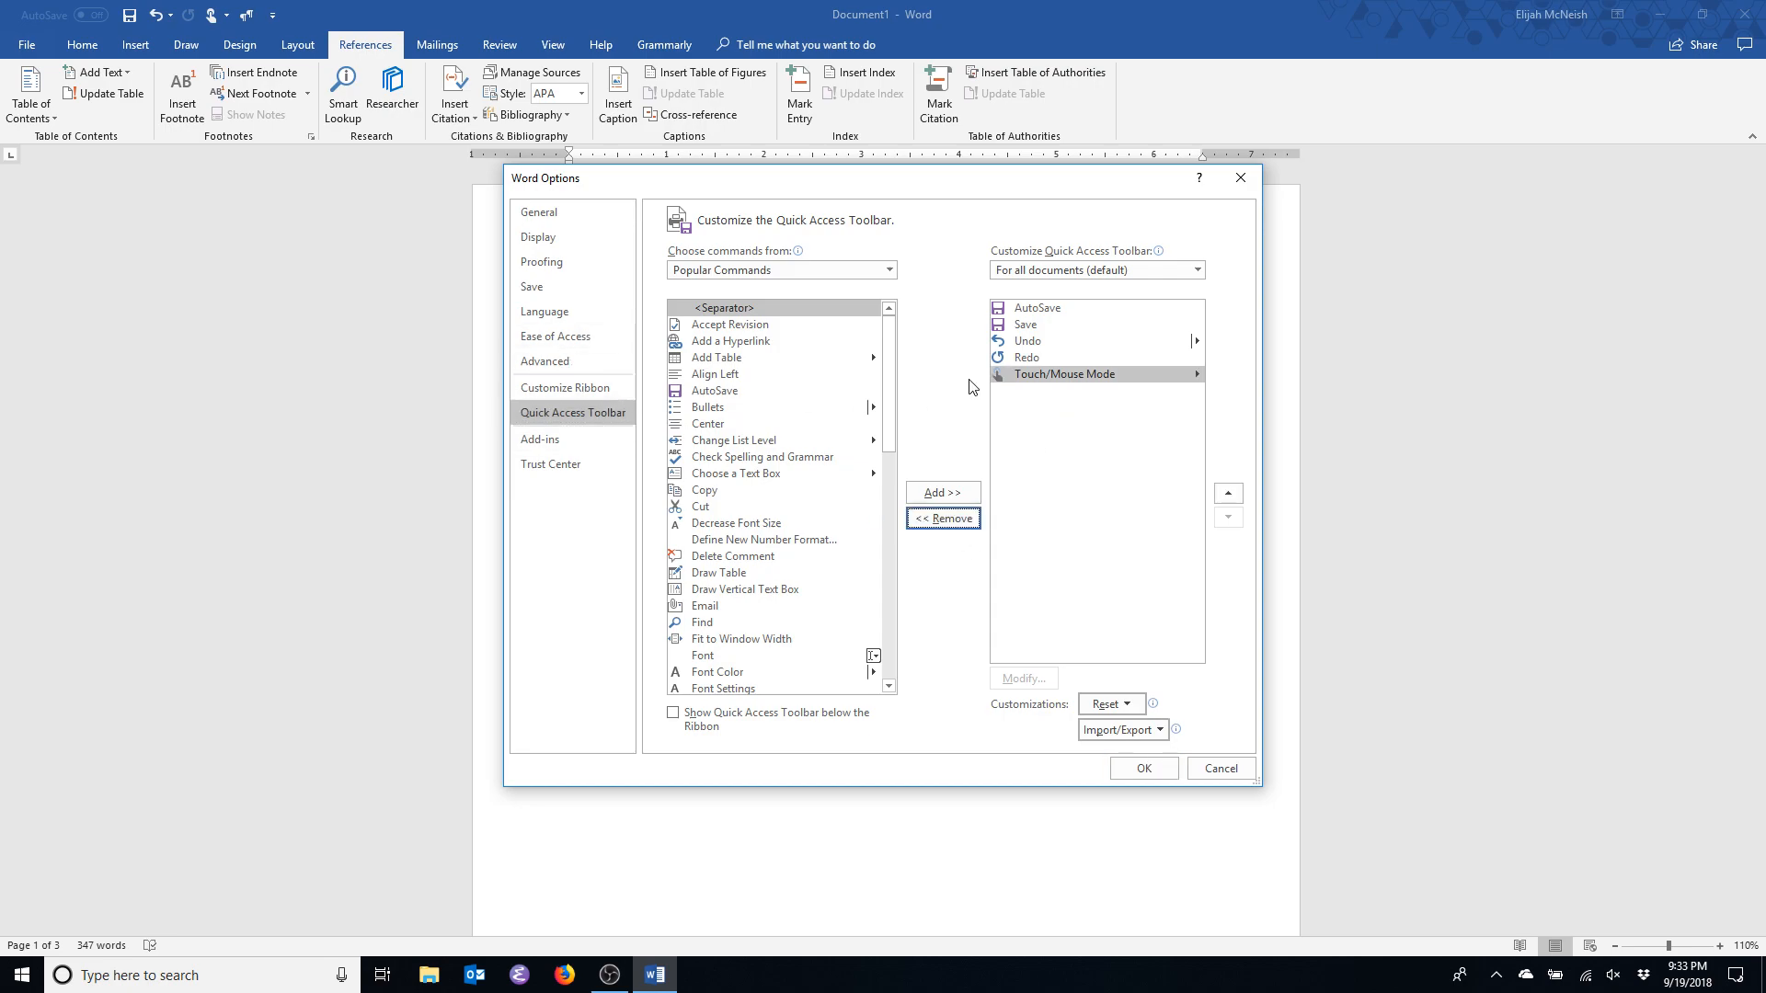
Add Style Separator from All Commands to the Quick Access Toolbar for all documents and apply the options.
left_click_drag(888, 353, 869, 270)
left_click(781, 273)
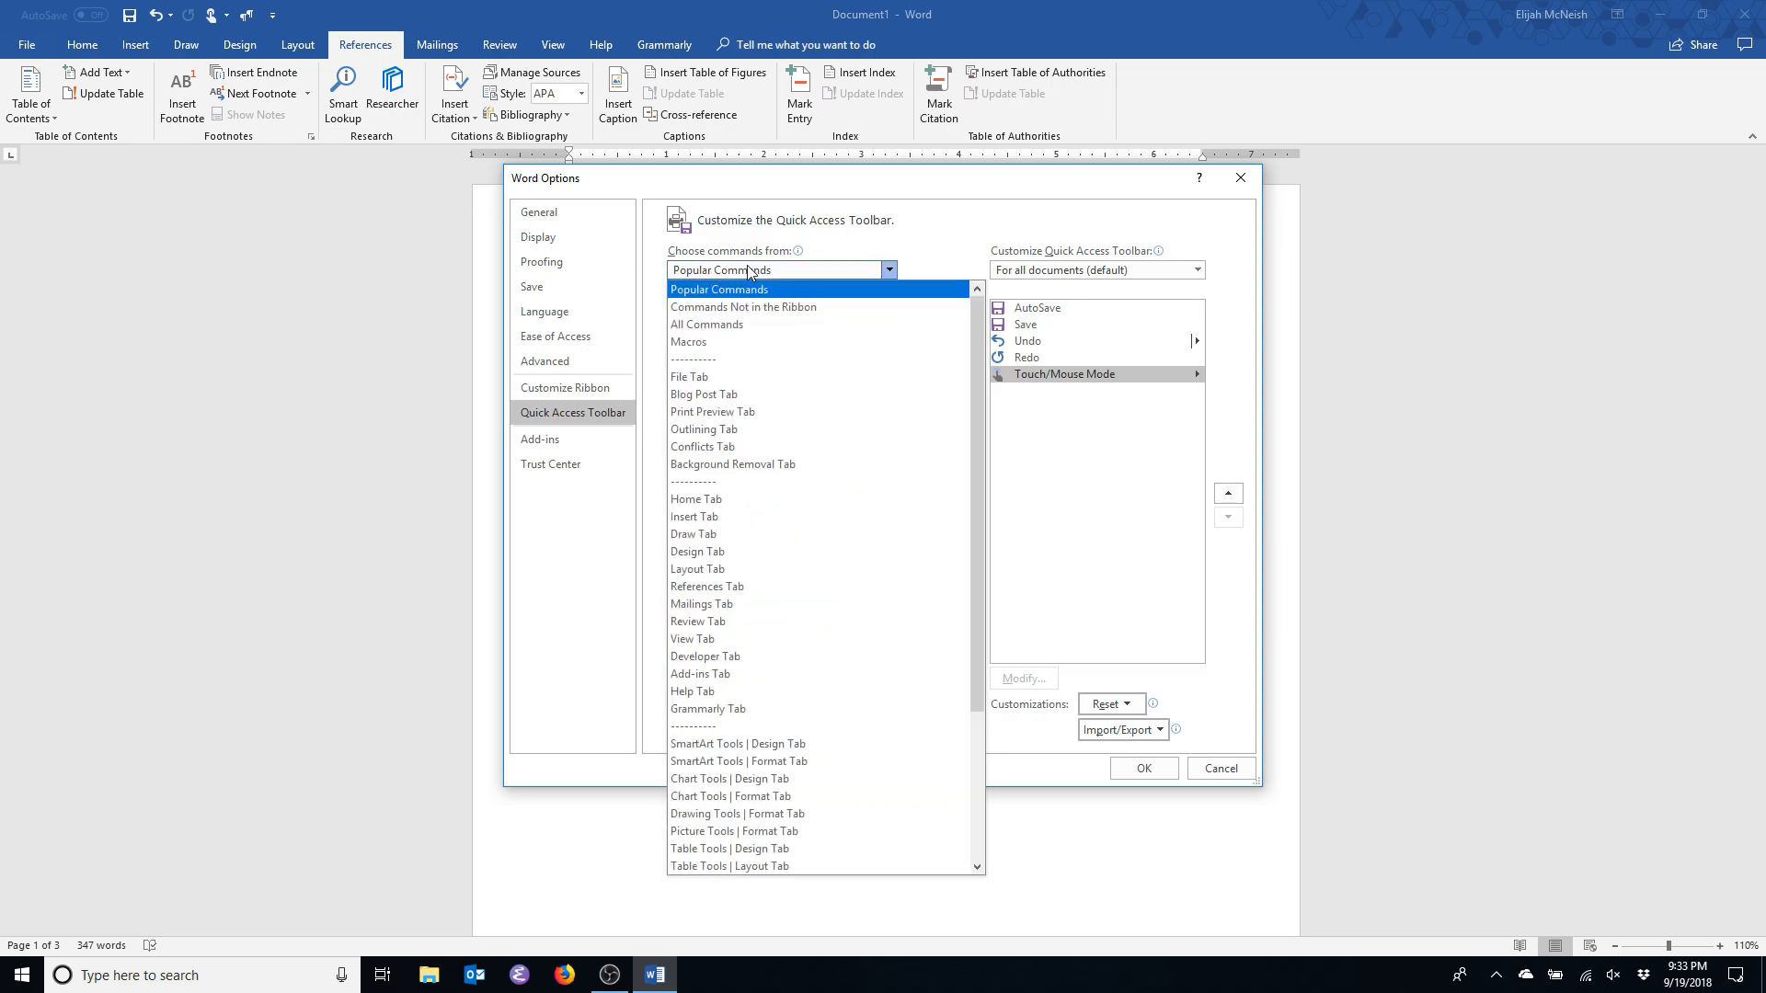
left_click(713, 326)
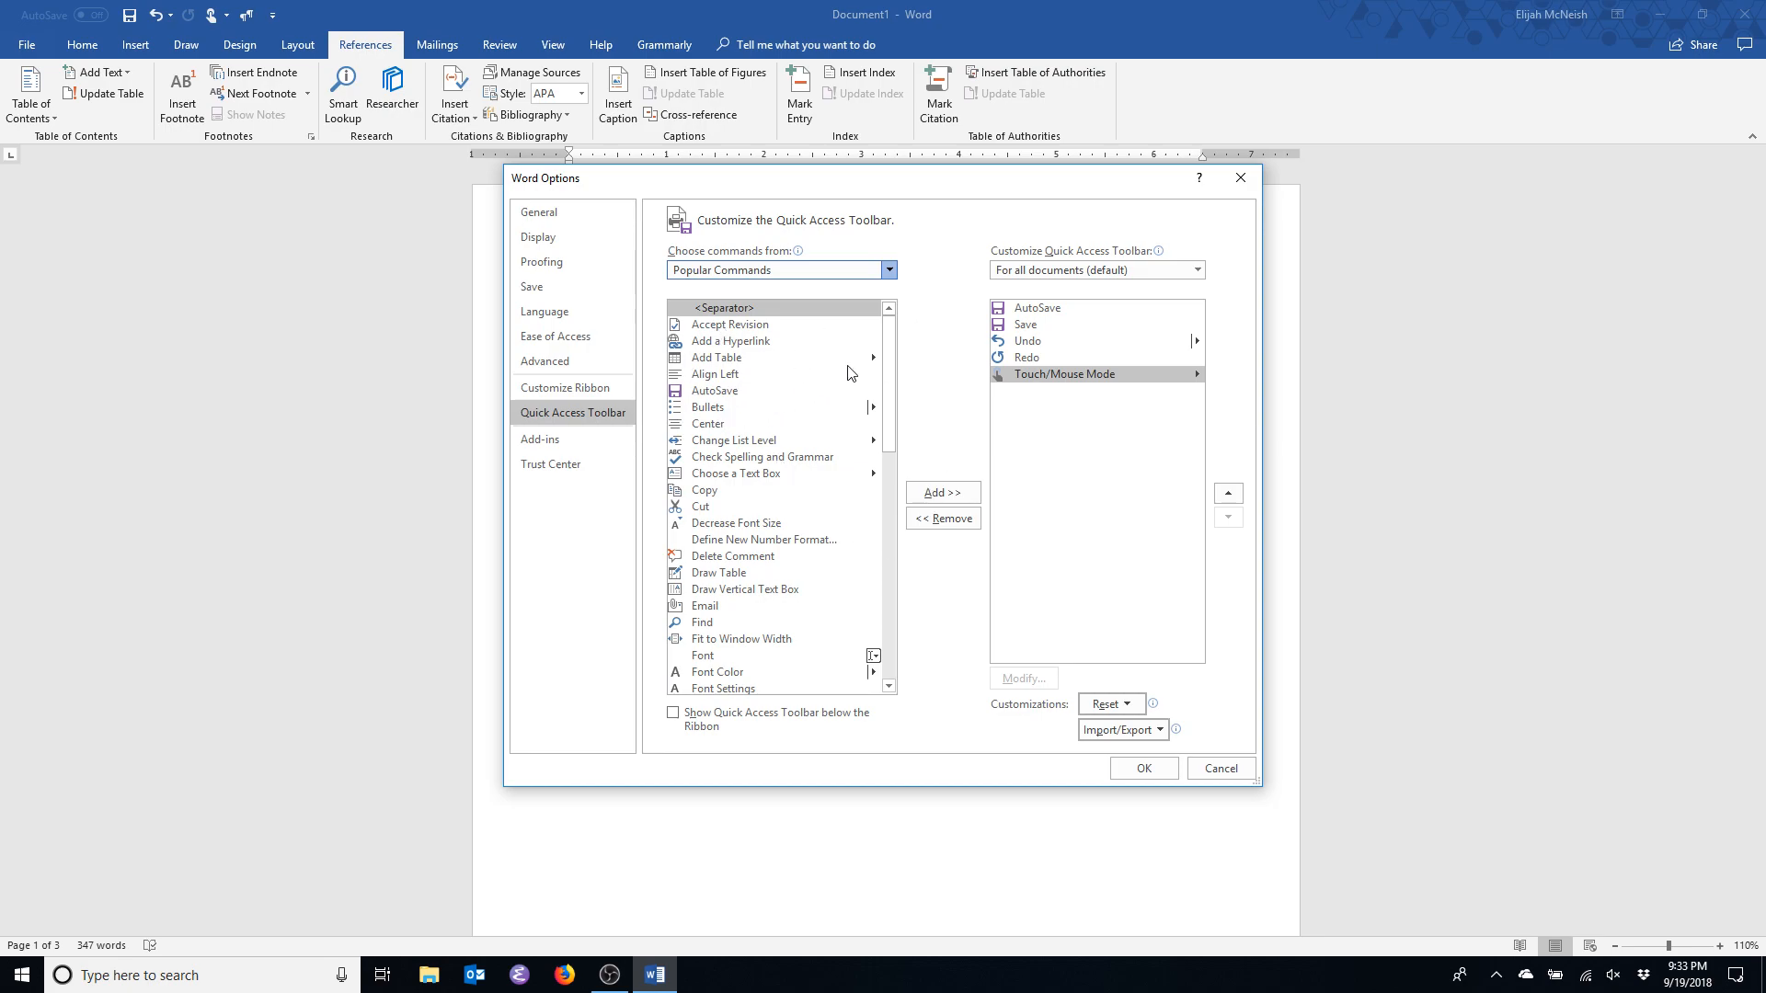
left_click(889, 269)
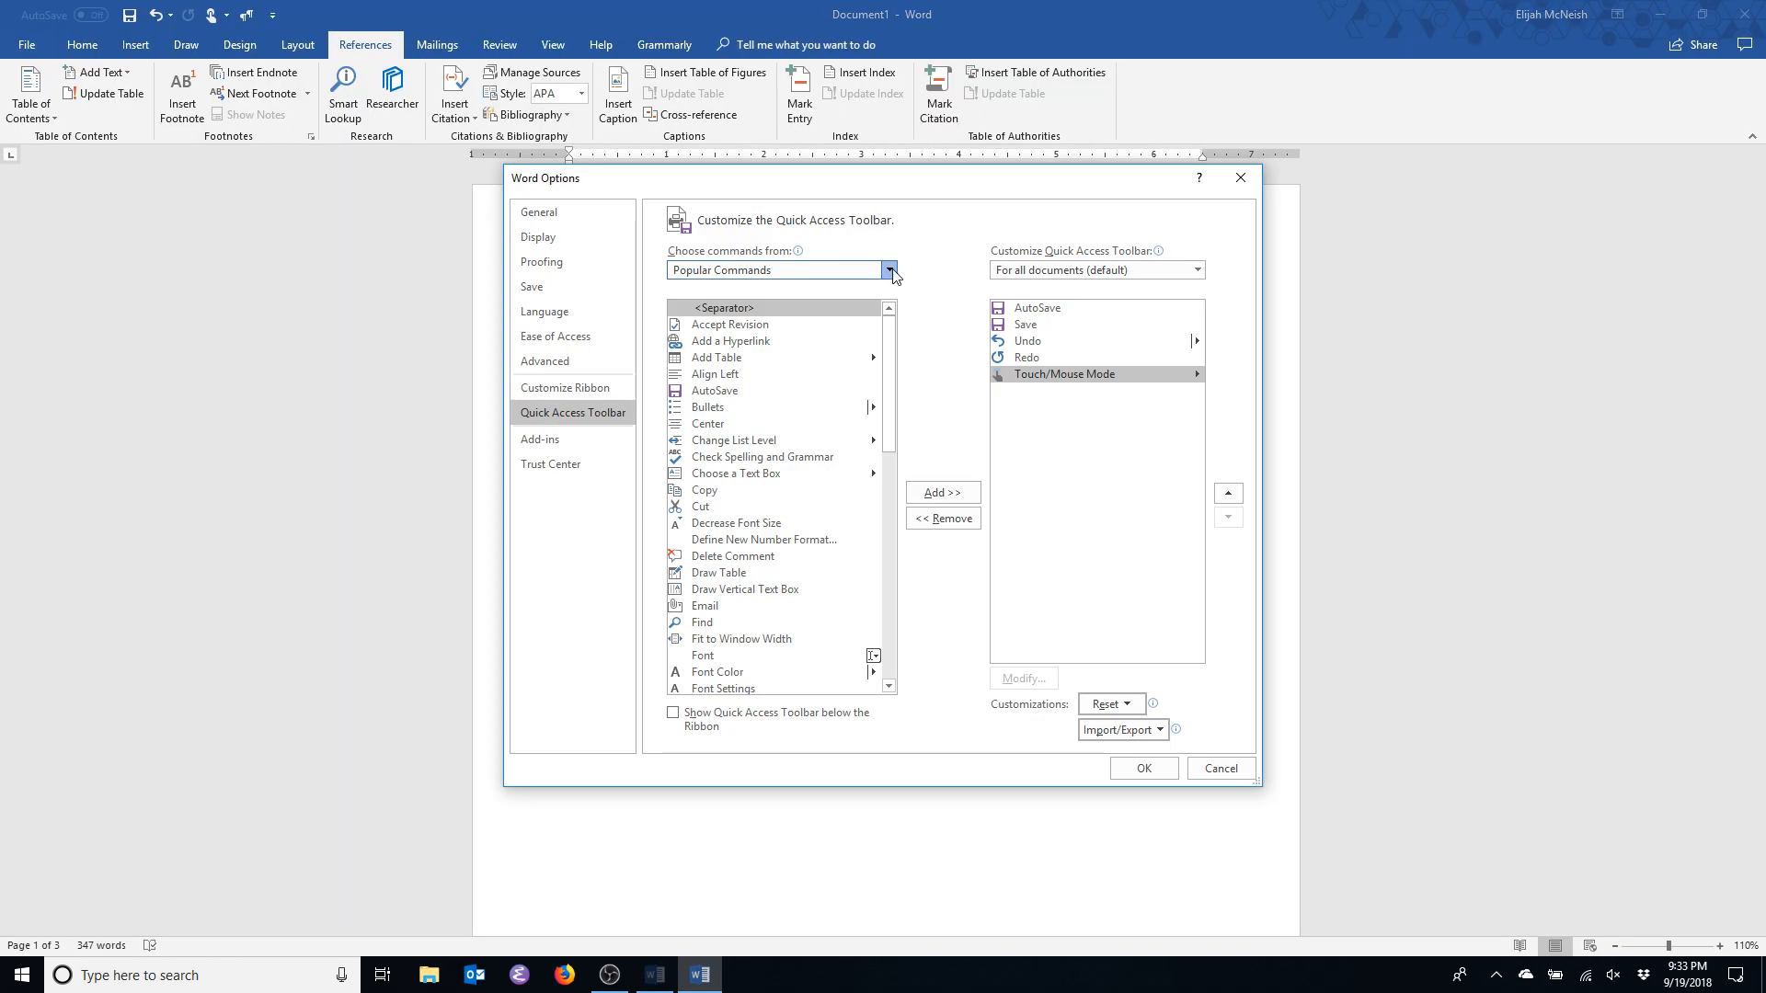
left_click(923, 245)
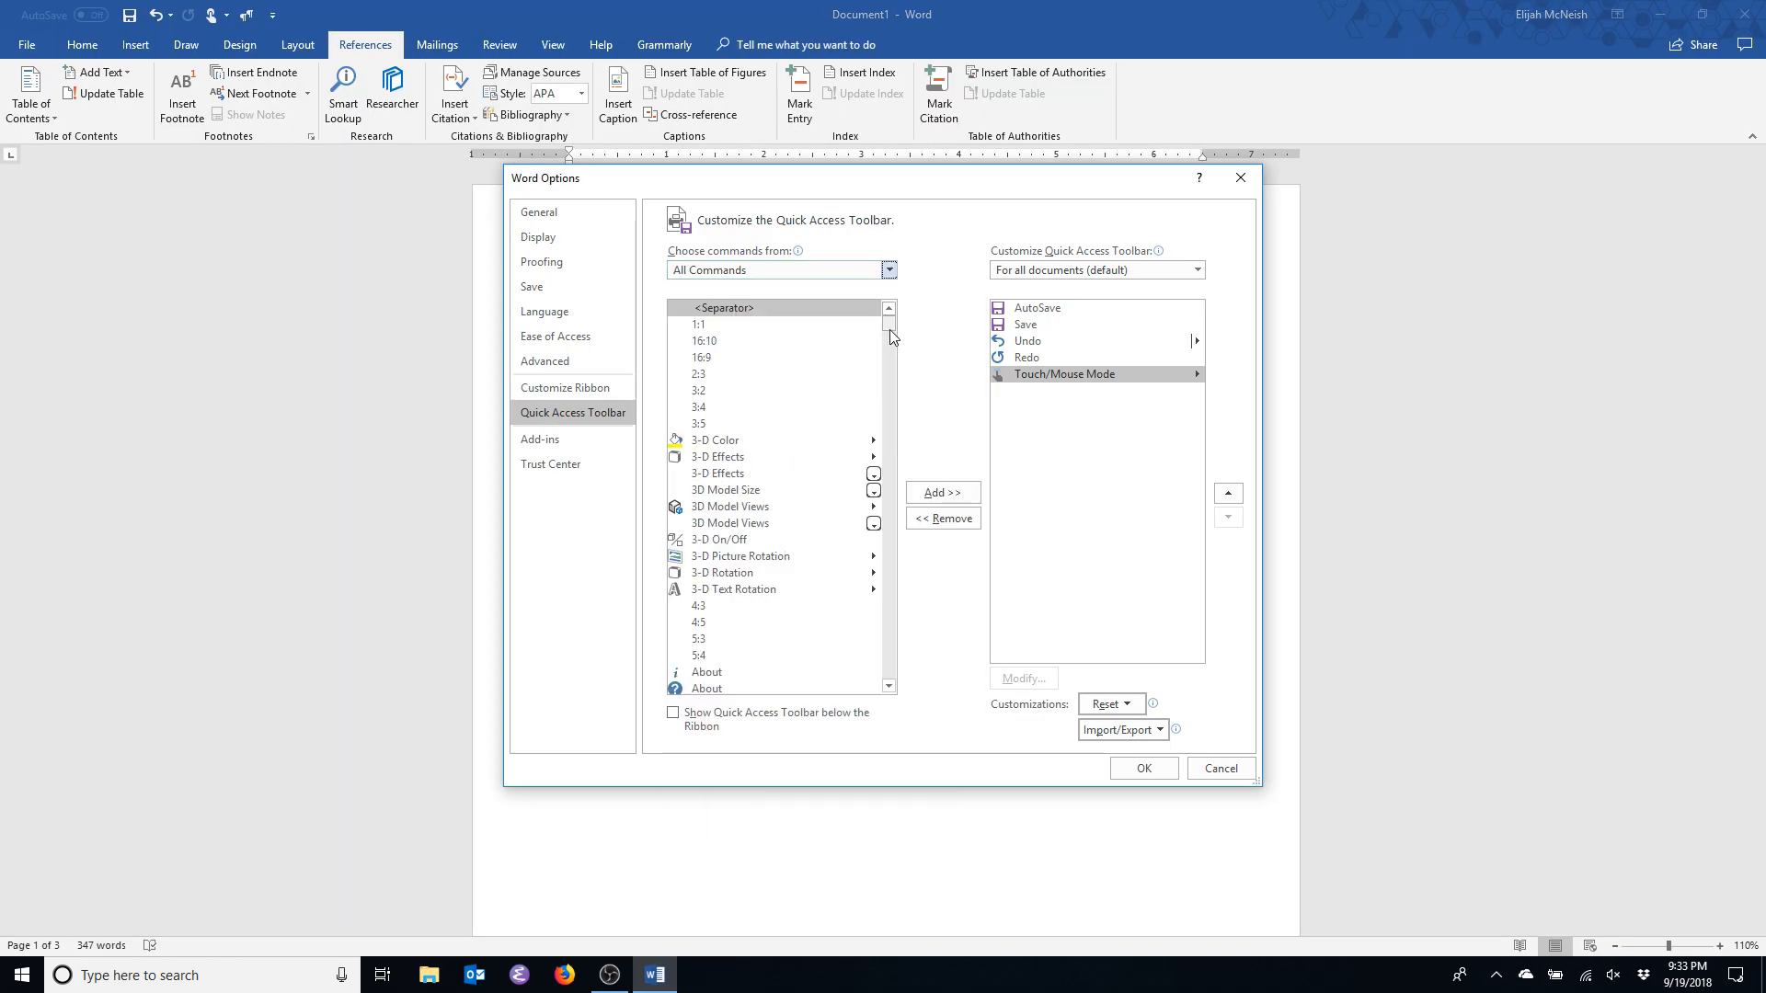
left_click_drag(889, 331, 890, 647)
scroll(777, 506, "up", 6)
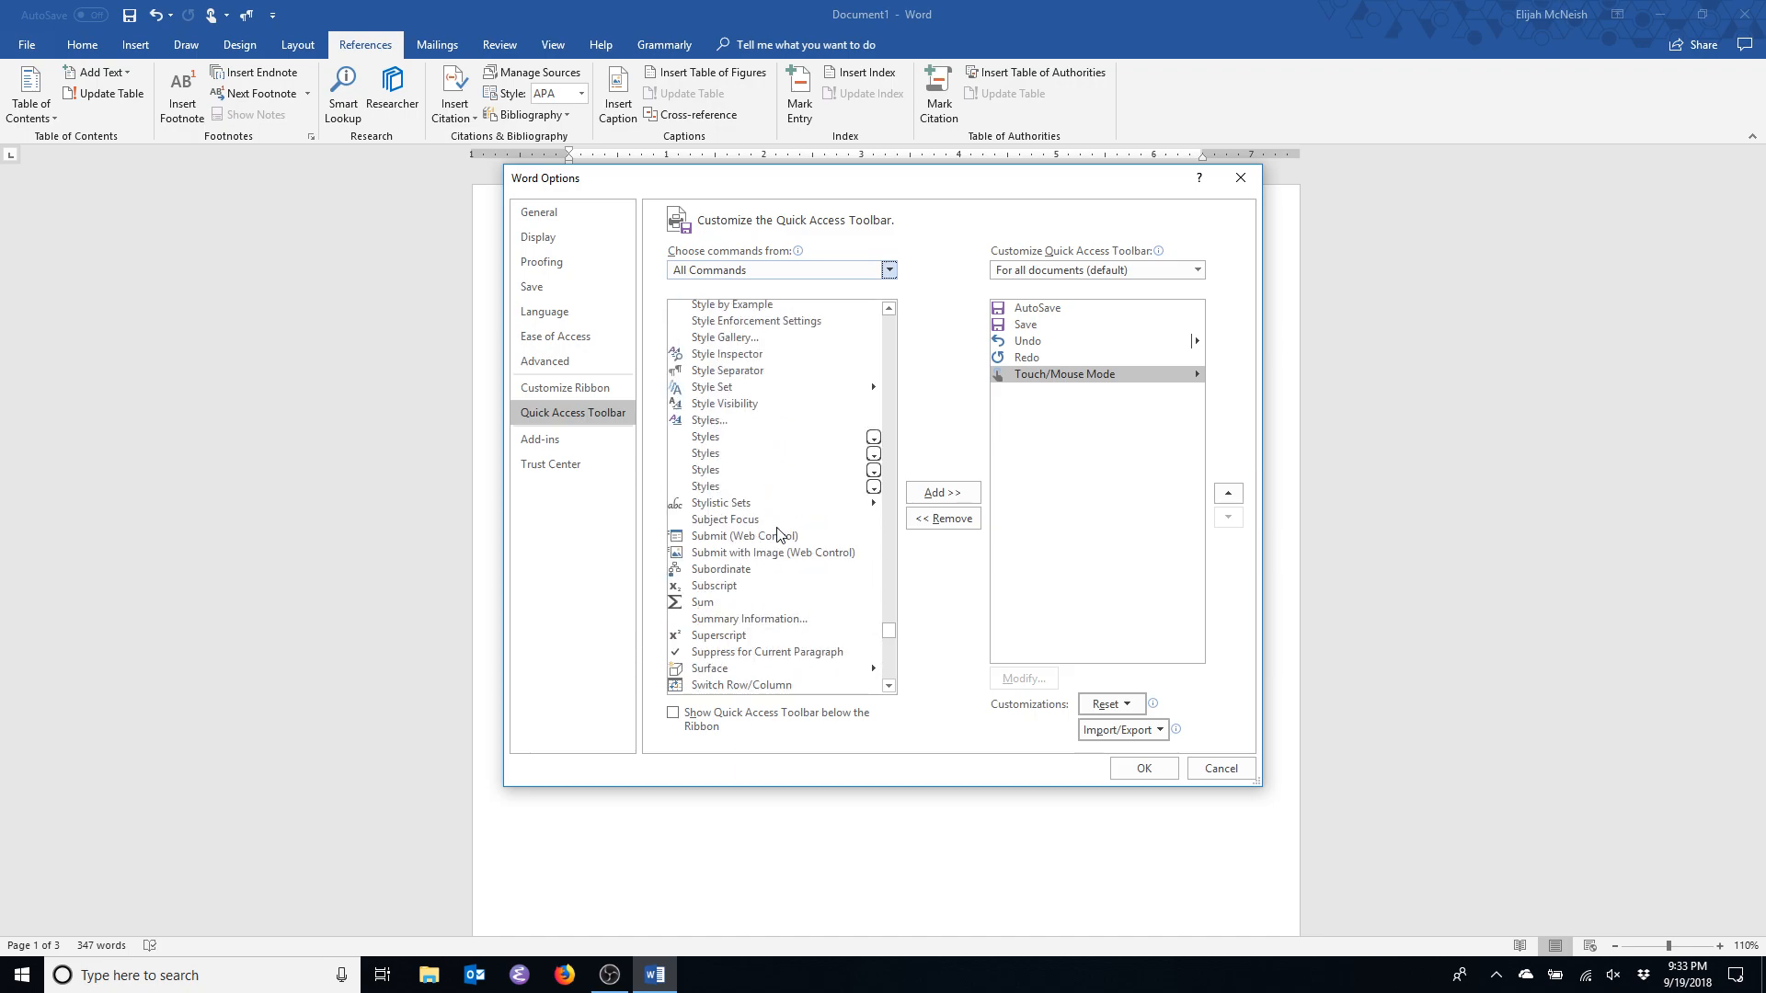
left_click(743, 371)
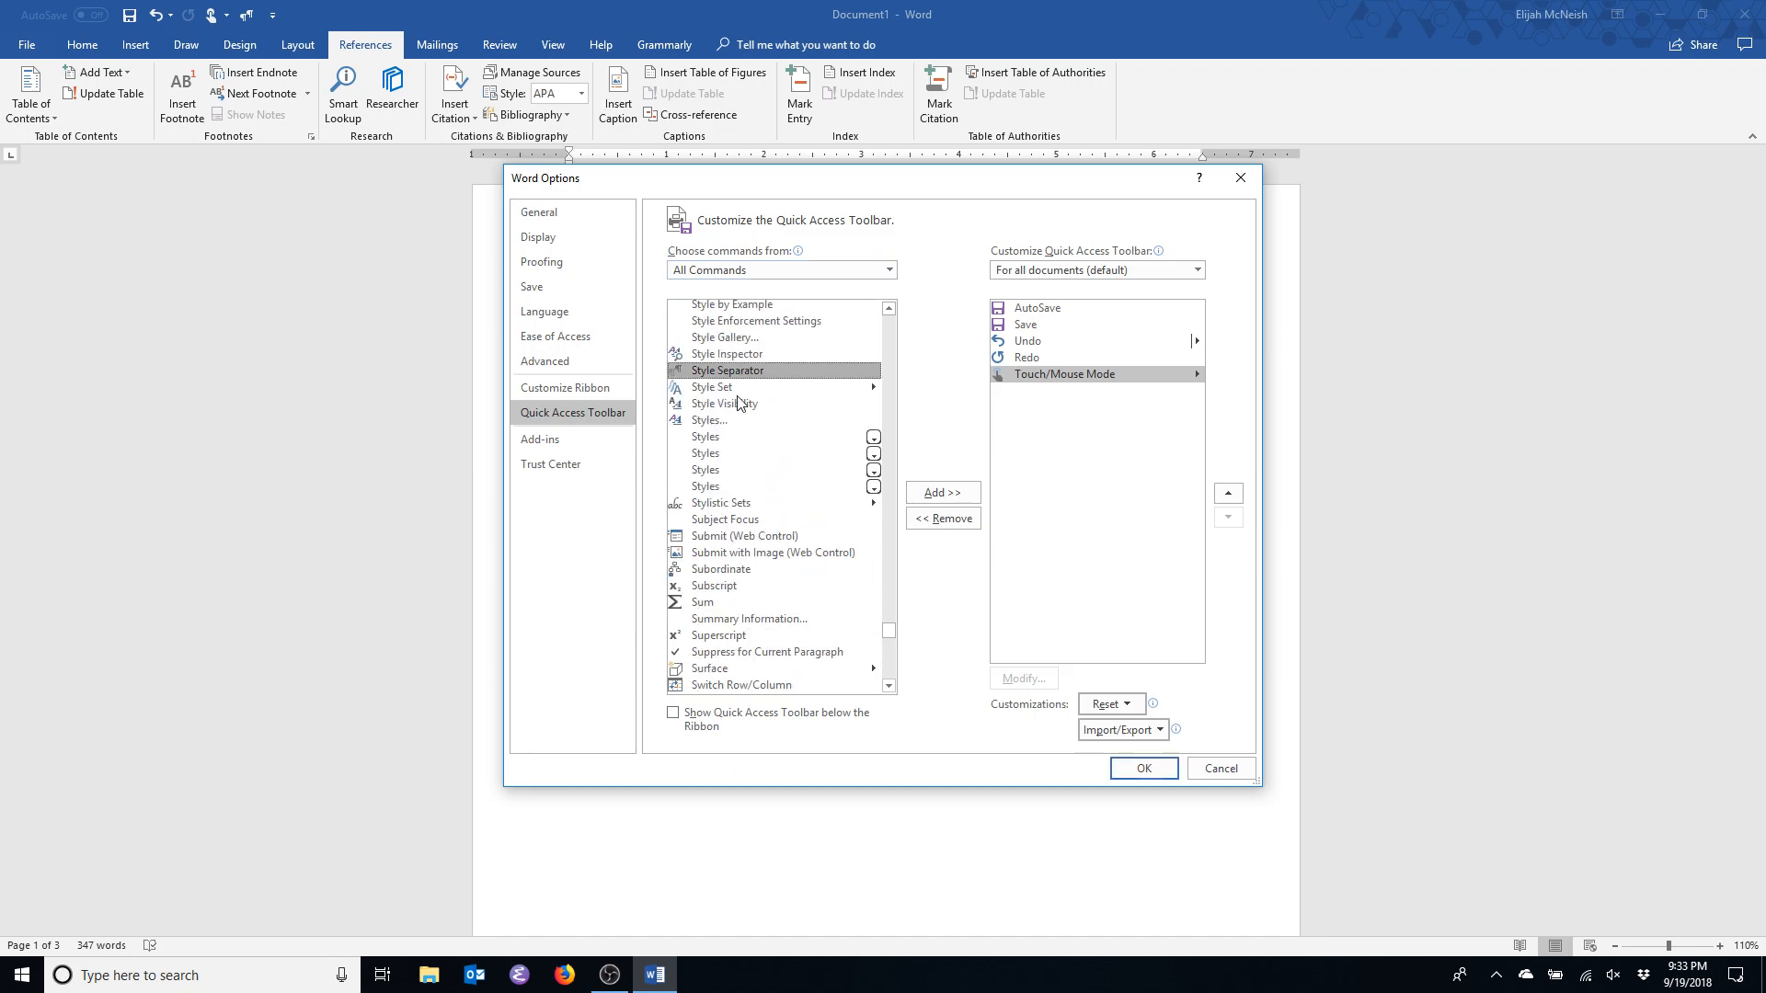
left_click(958, 493)
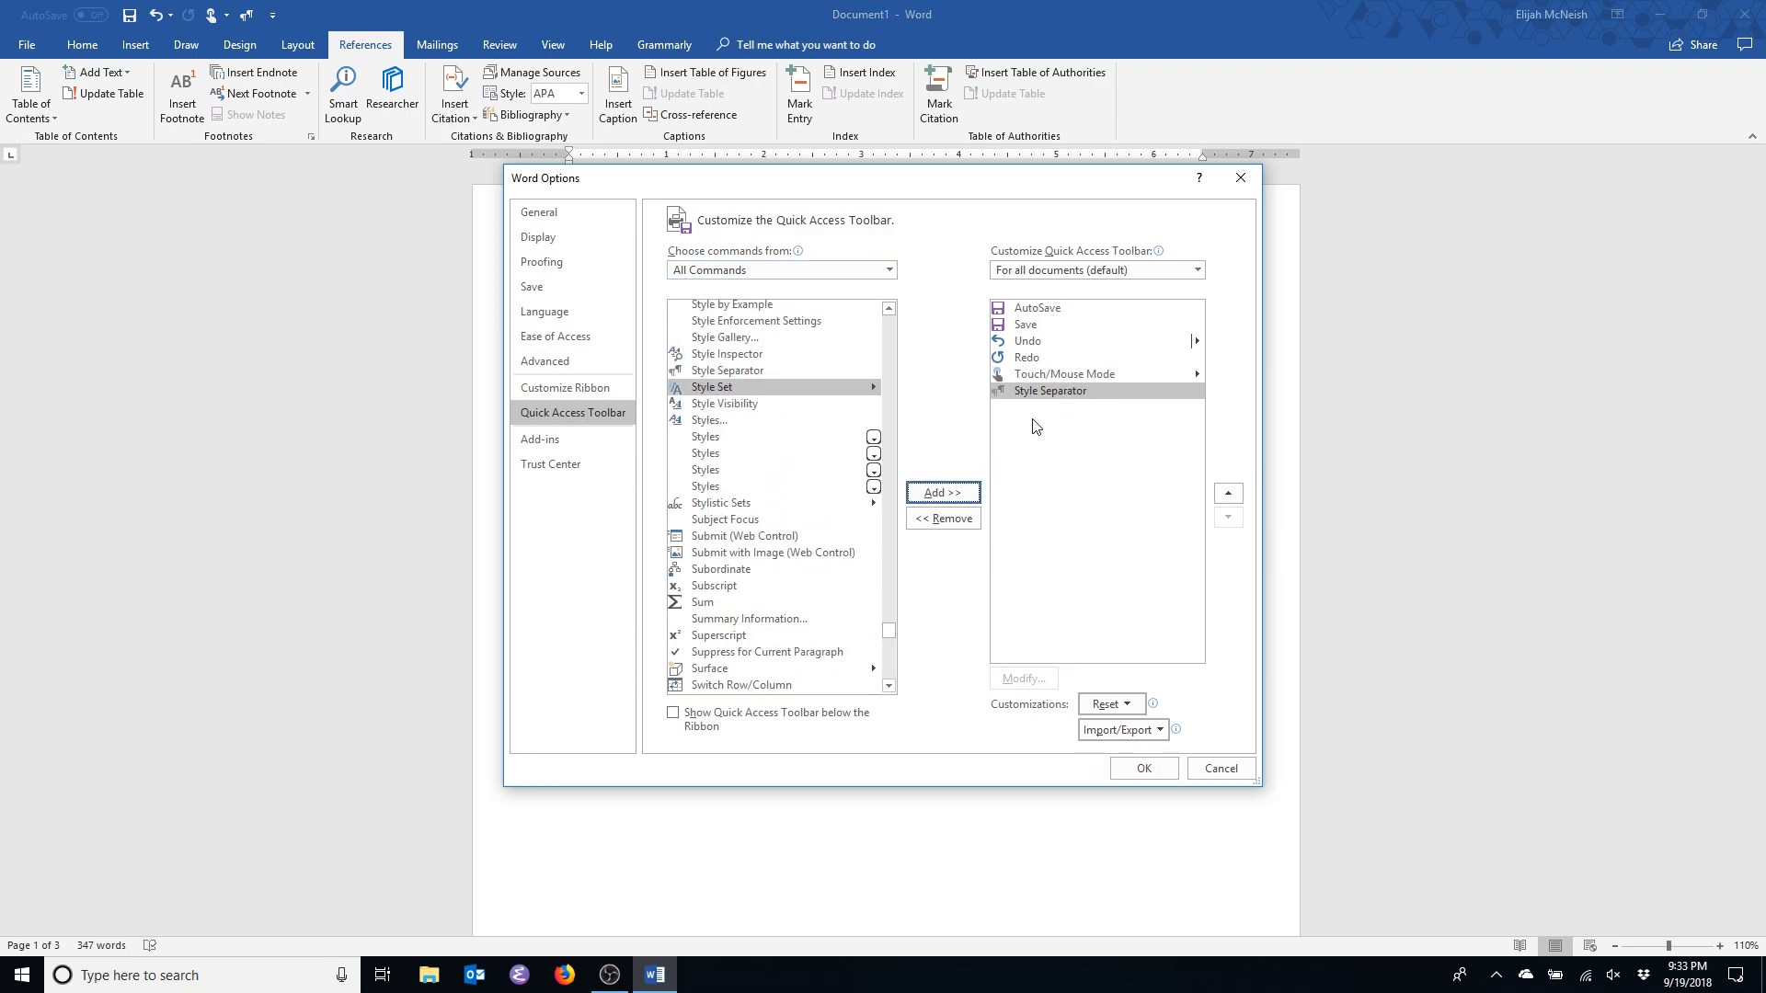
mouse_move(1154, 258)
left_click(1144, 769)
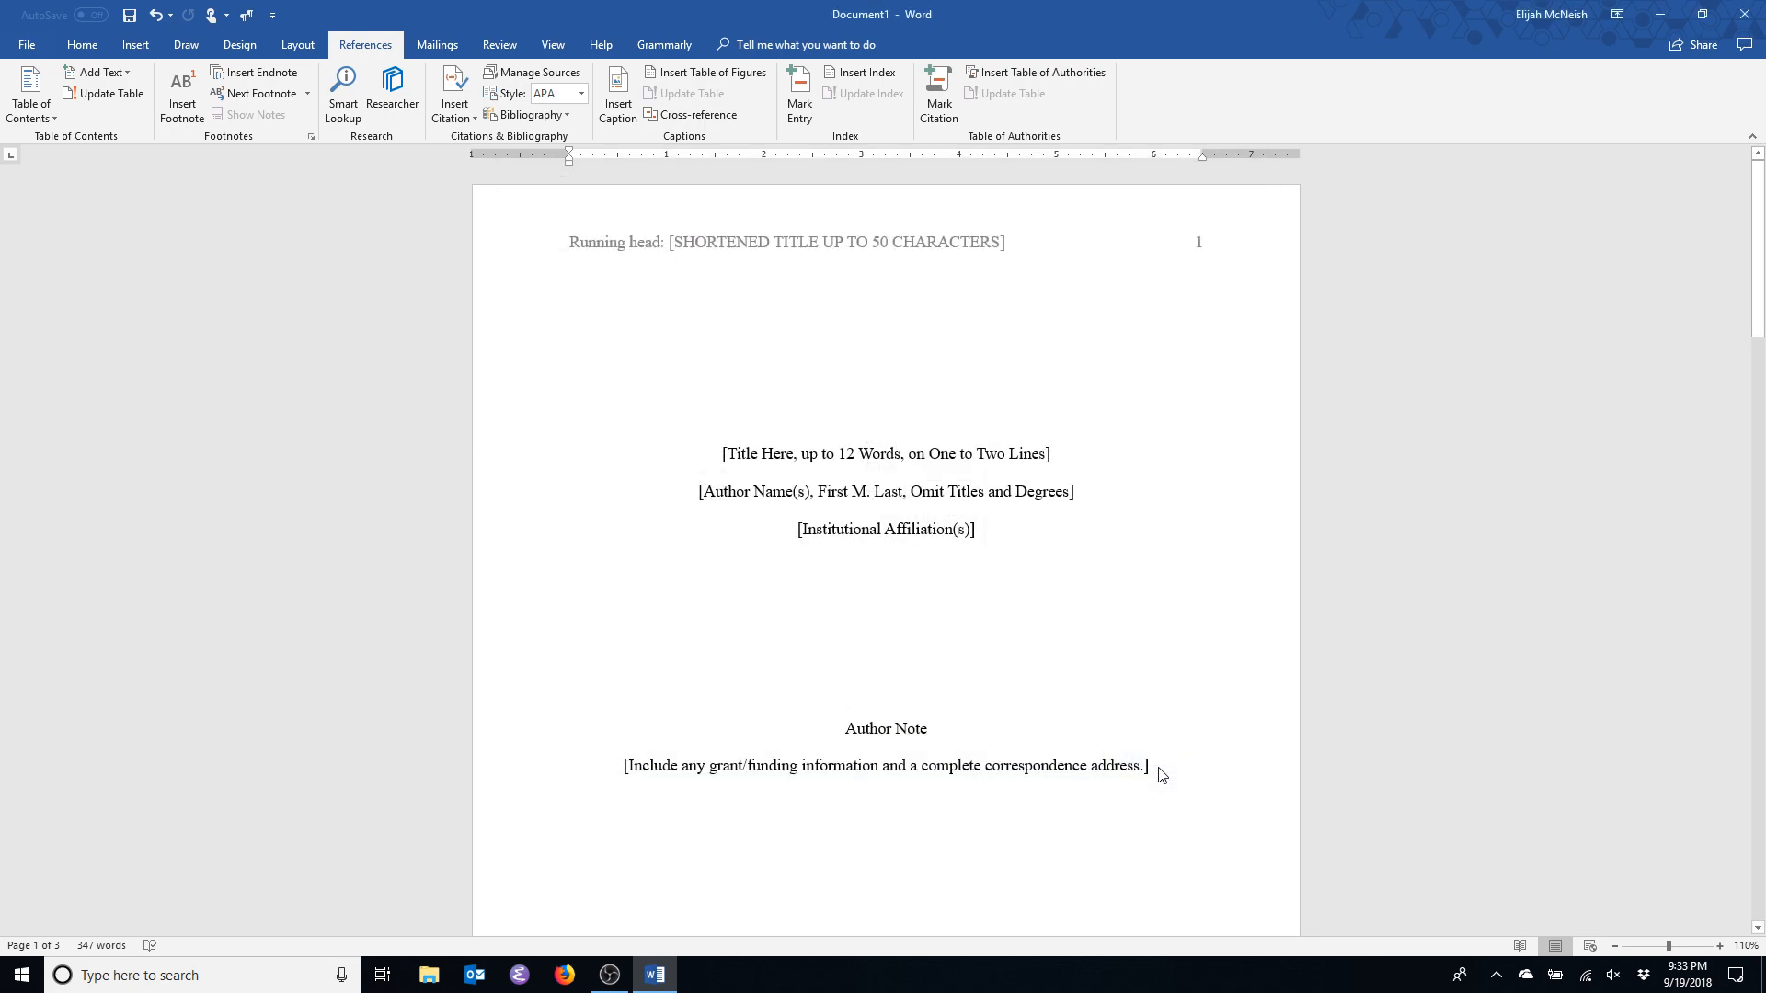
Delete the Author Note heading, its grant/funding paragraph and the blank space above them from the title page.
scroll(1312, 741, "down", 5)
scroll(1230, 714, "up", 3)
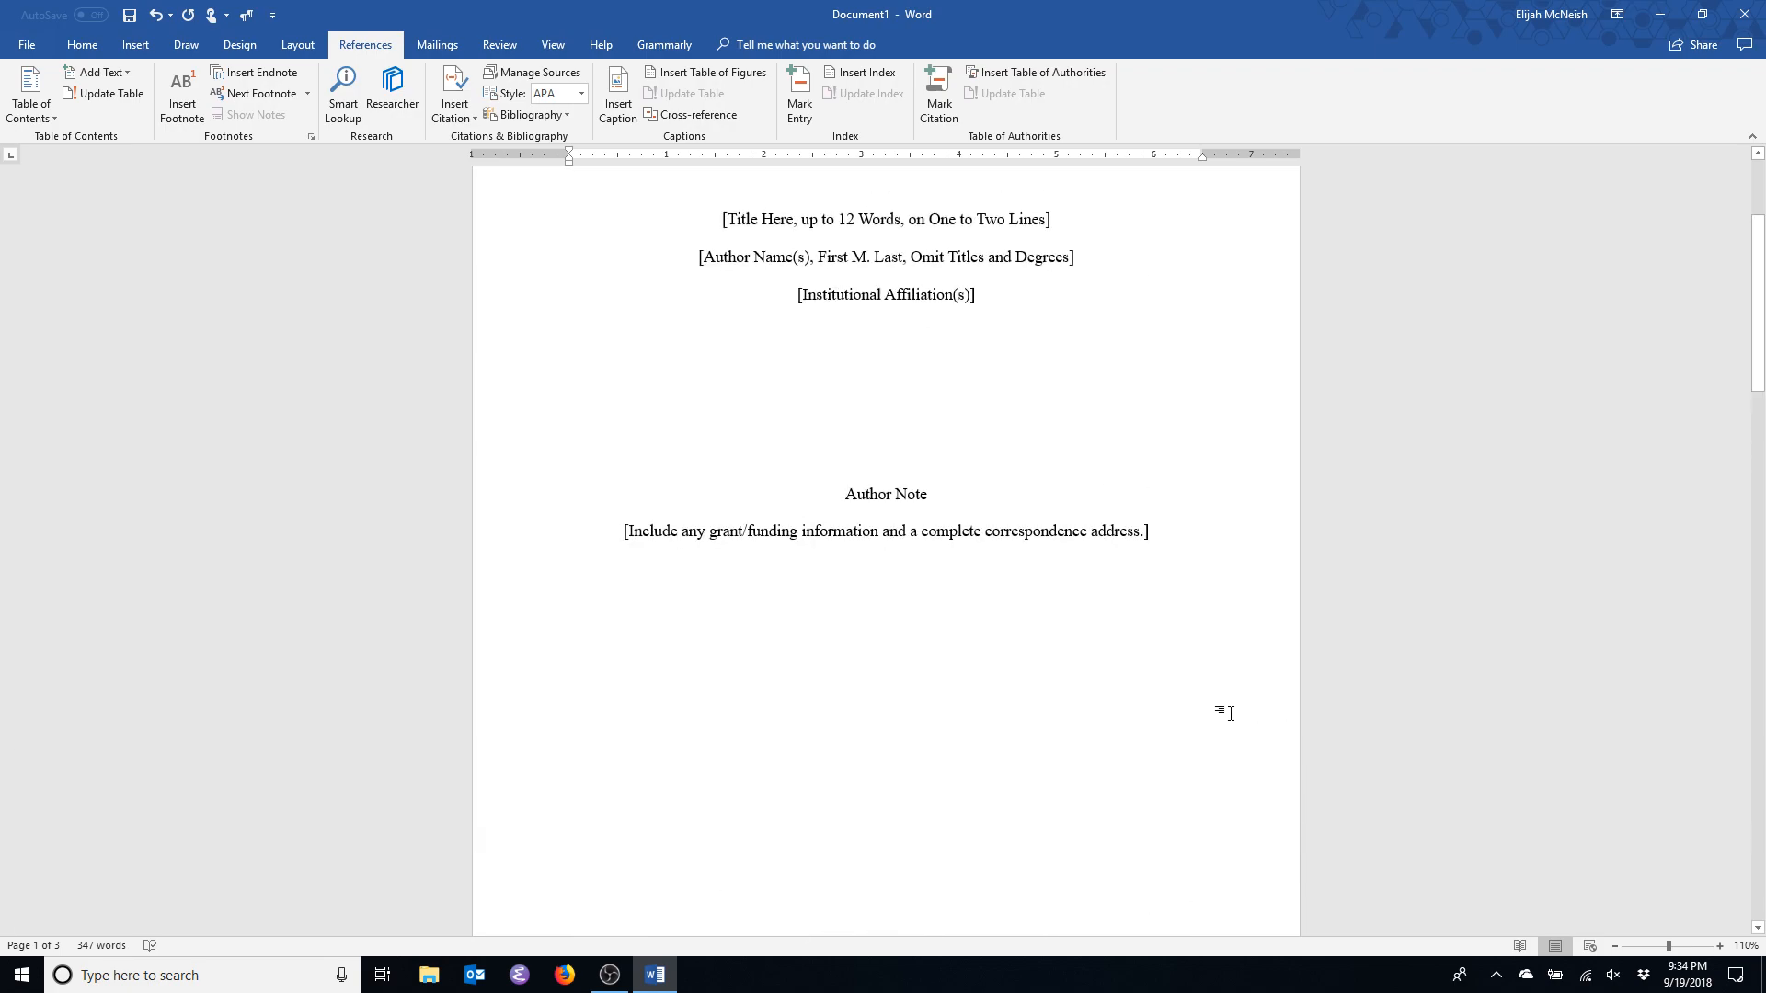
left_click_drag(1088, 536, 306, 497)
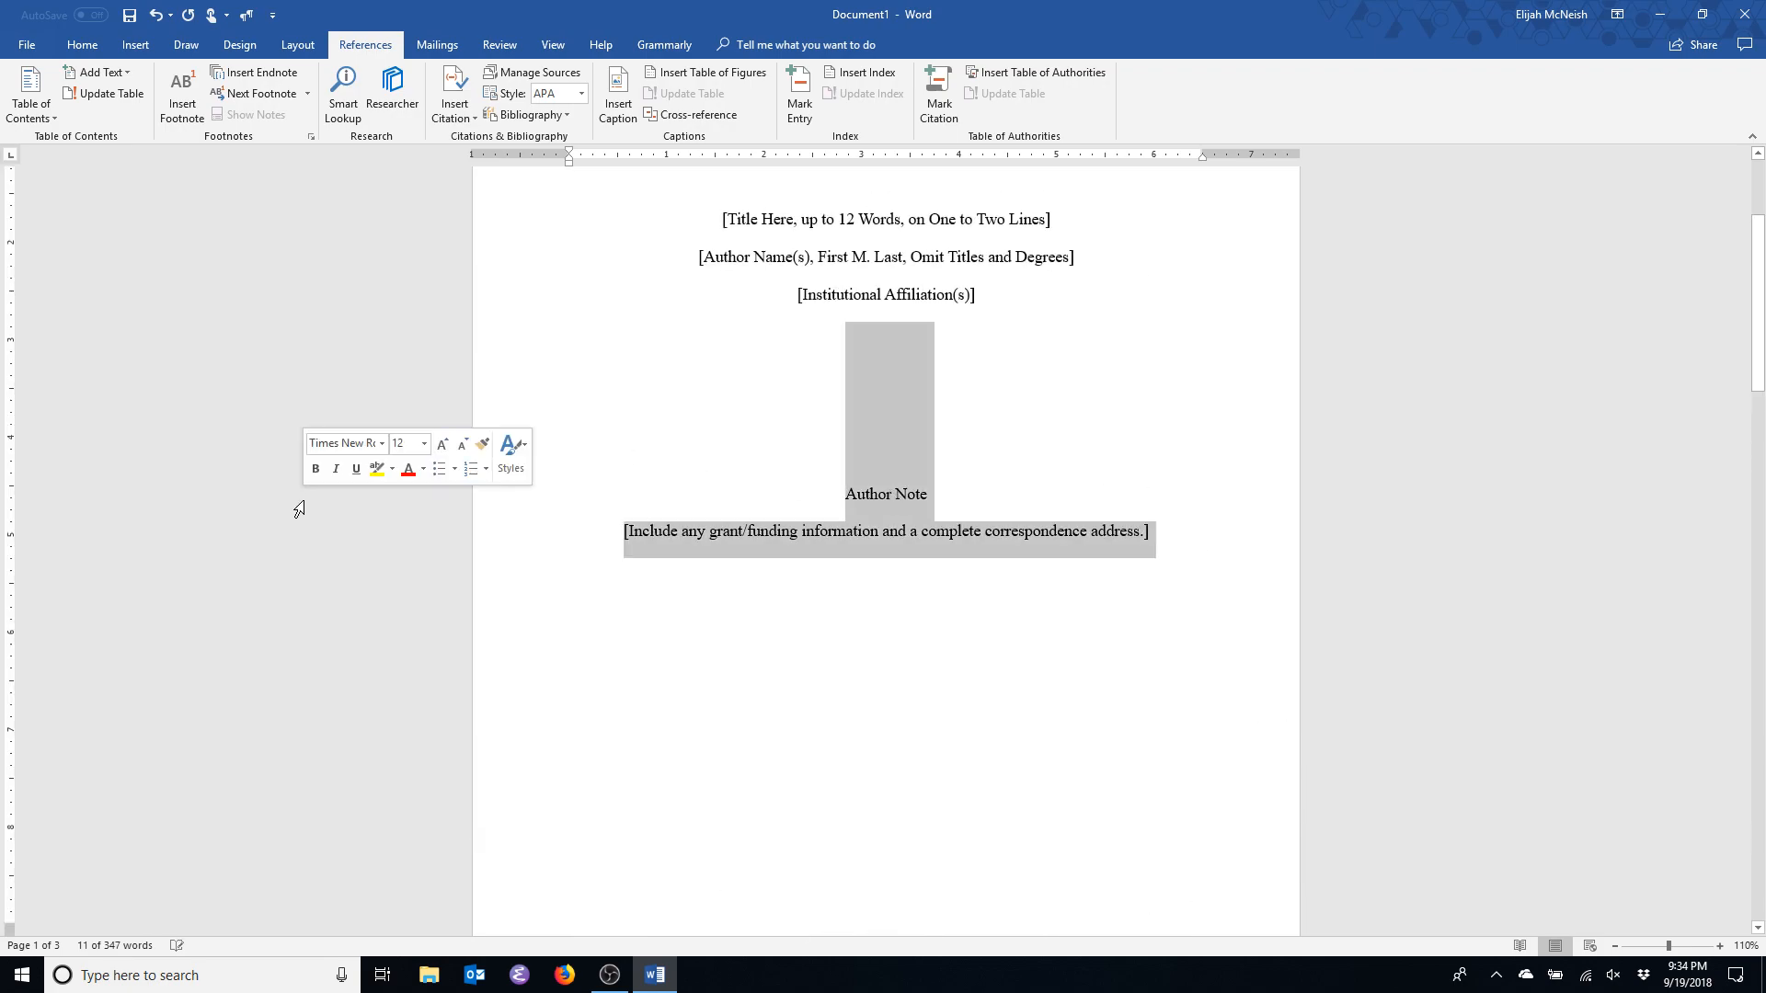
key("Delete")
scroll(1222, 684, "down", 3)
scroll(1222, 684, "down", 8)
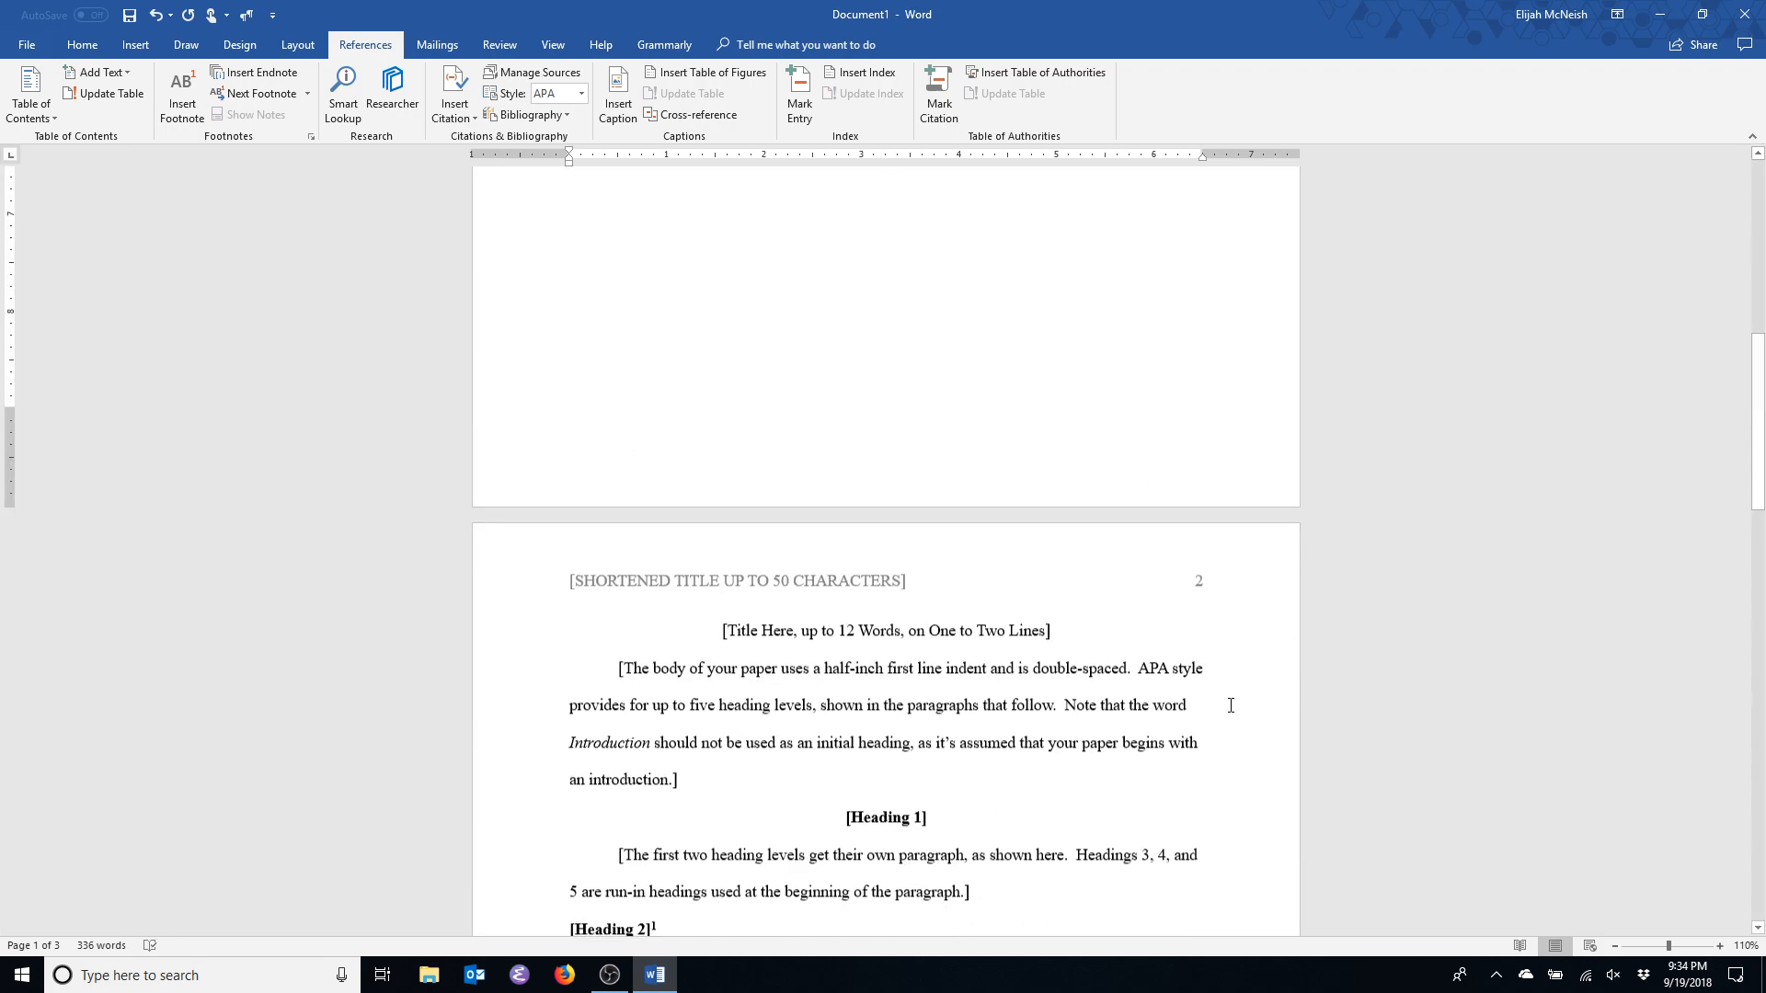
scroll(1236, 730, "up", 6)
scroll(1237, 736, "up", 6)
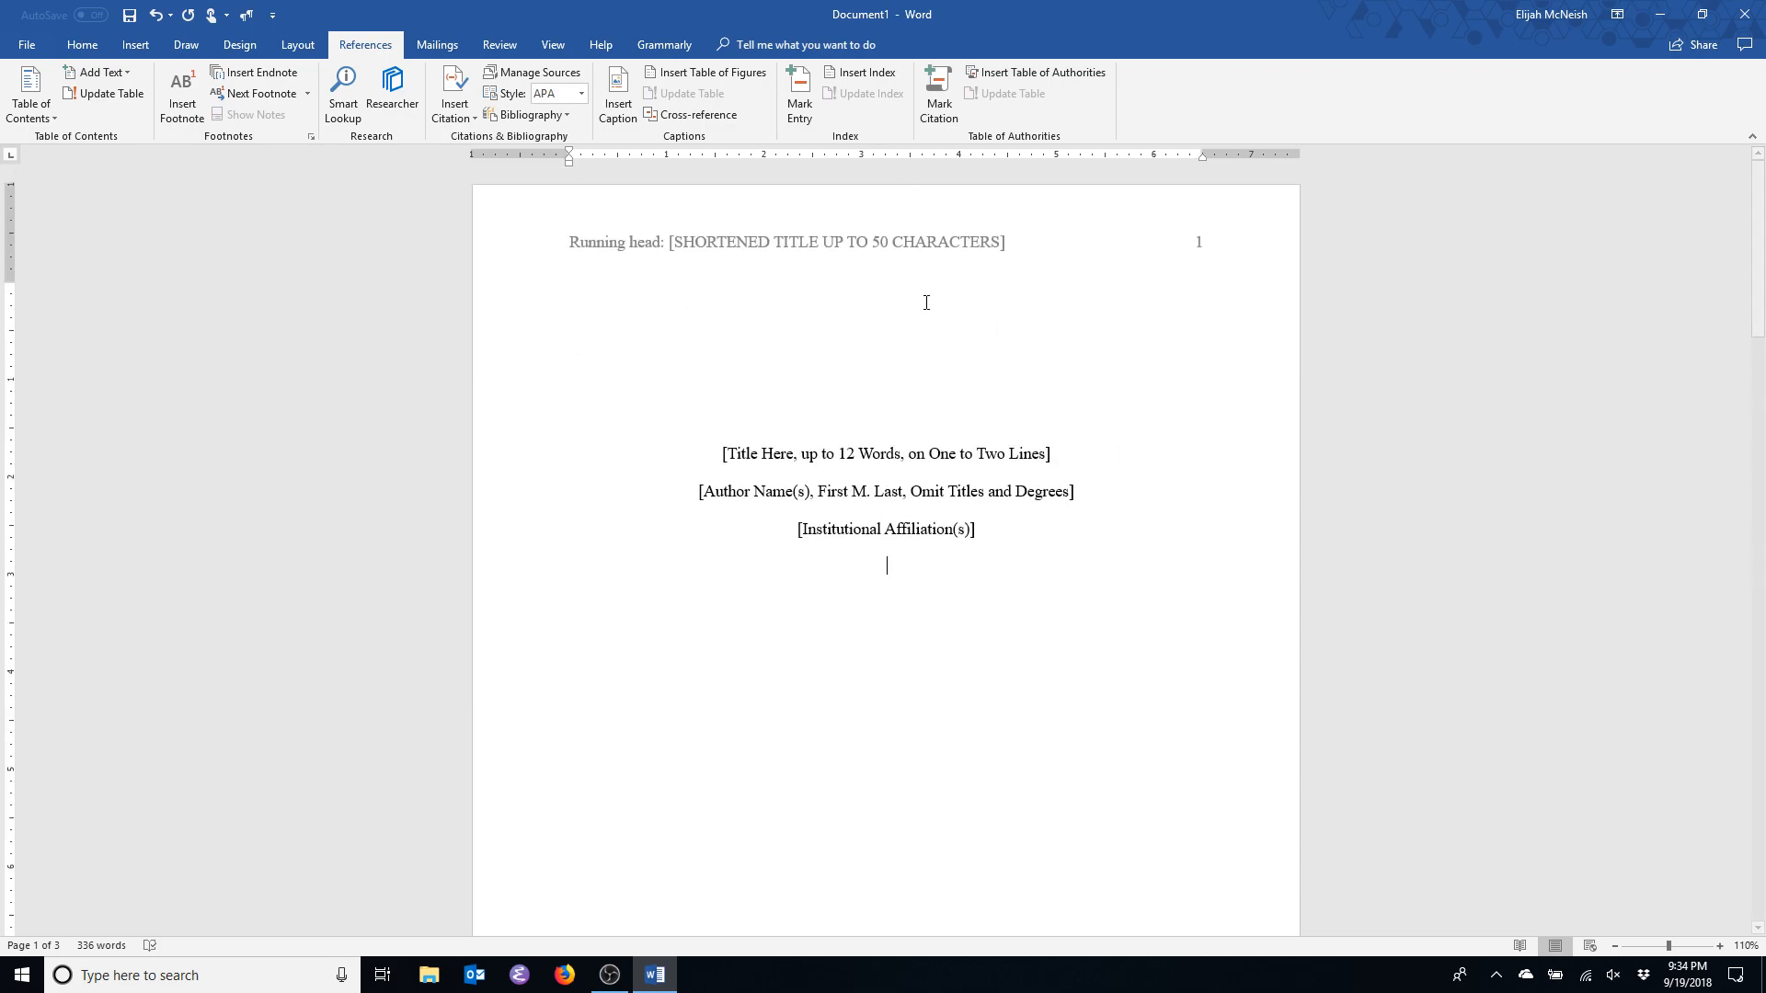
Replace the running head placeholder in the first page header with "SHORTENED FORM OF EBP TITLE" and return to the body text.
left_click(1006, 244)
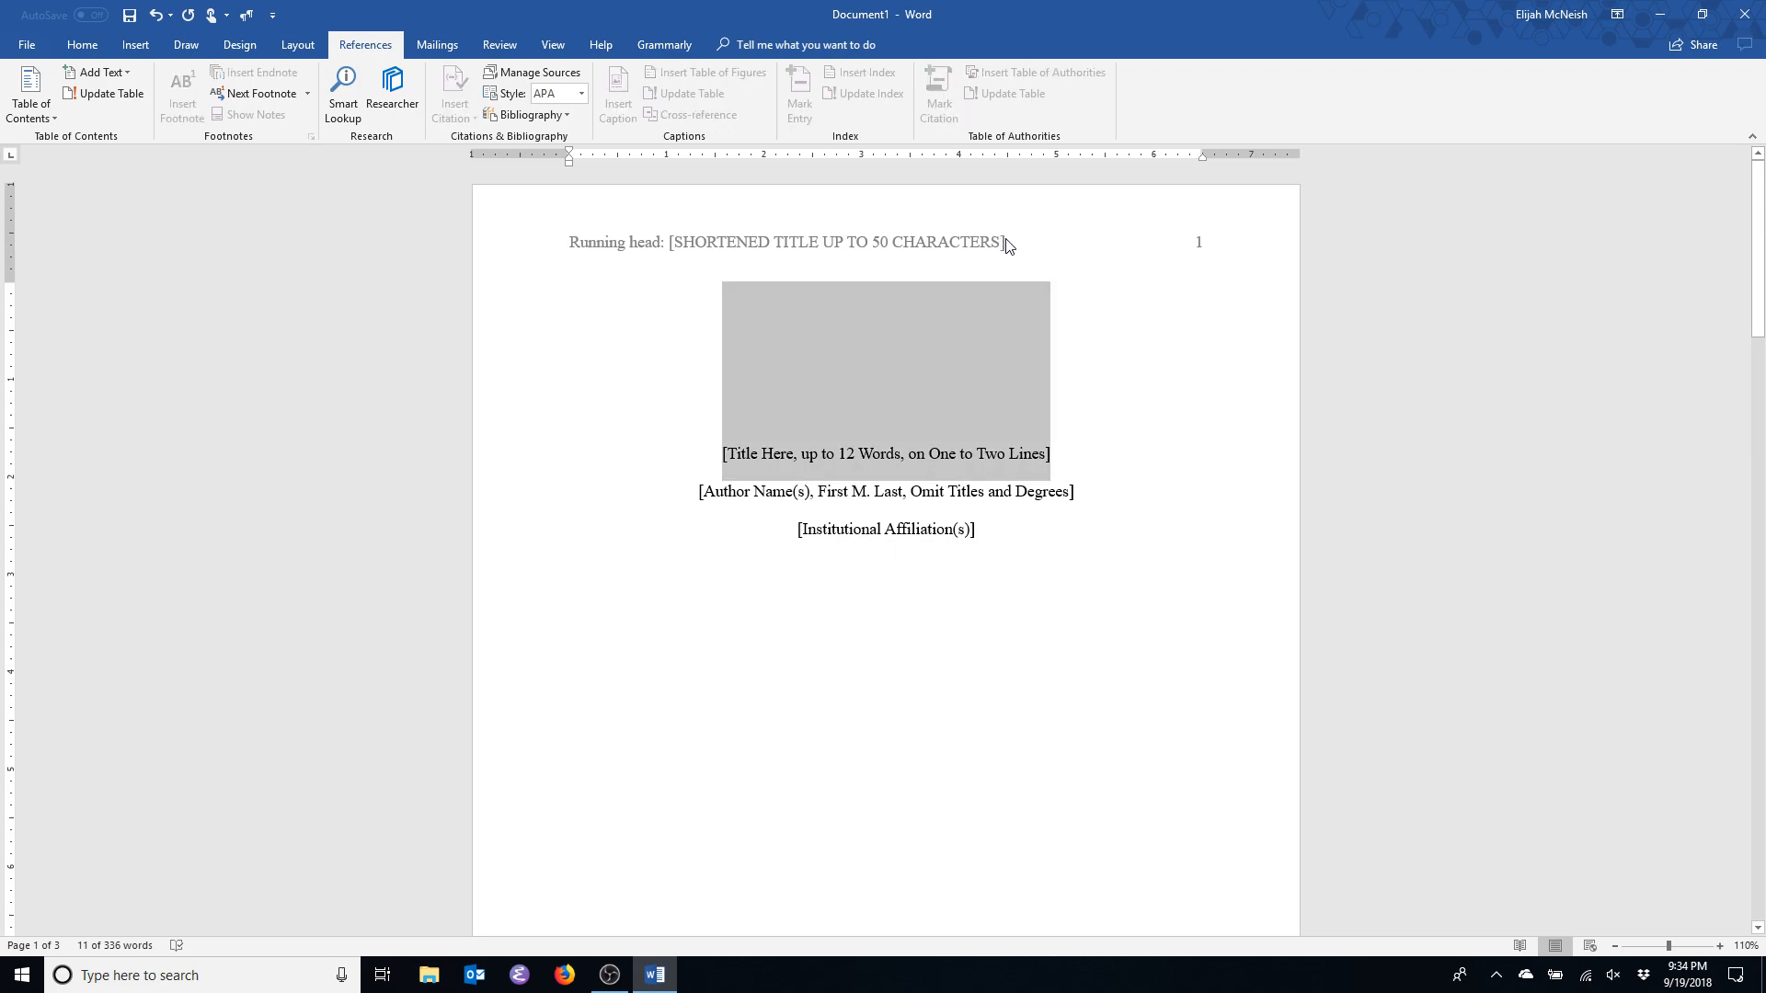
double_click(1007, 243)
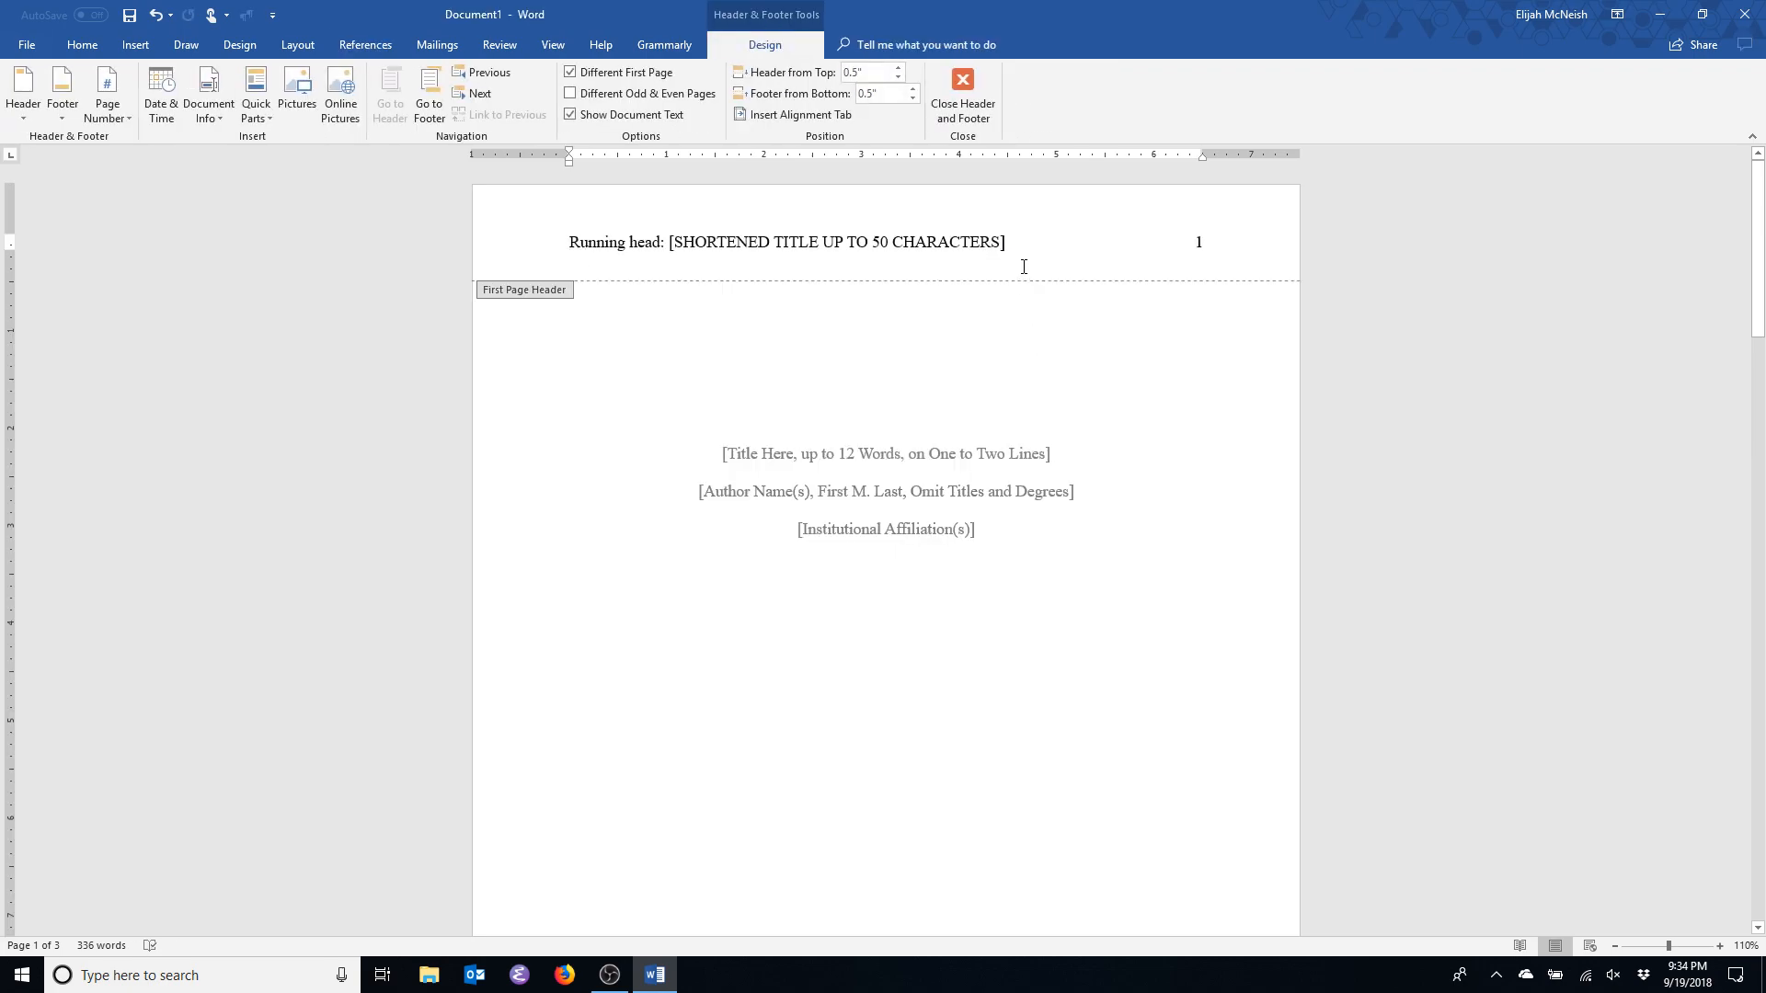
left_click(940, 247)
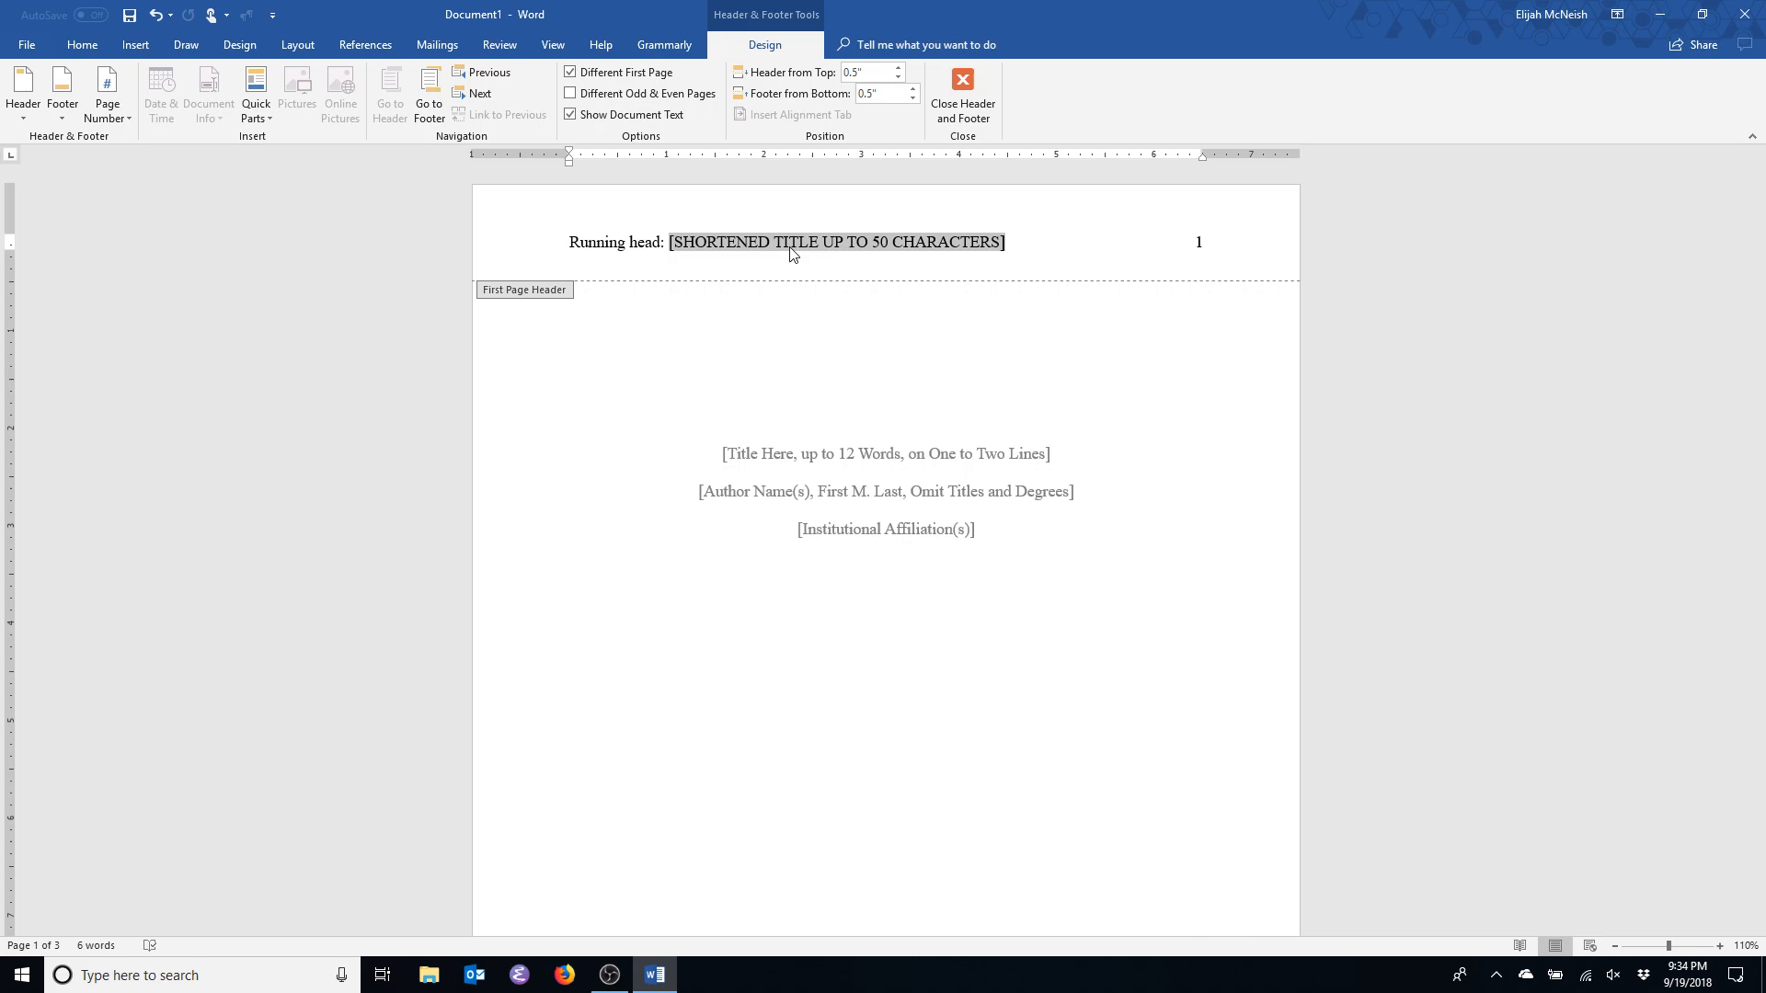
type("SHORTENED FORM OF EBP TITL")
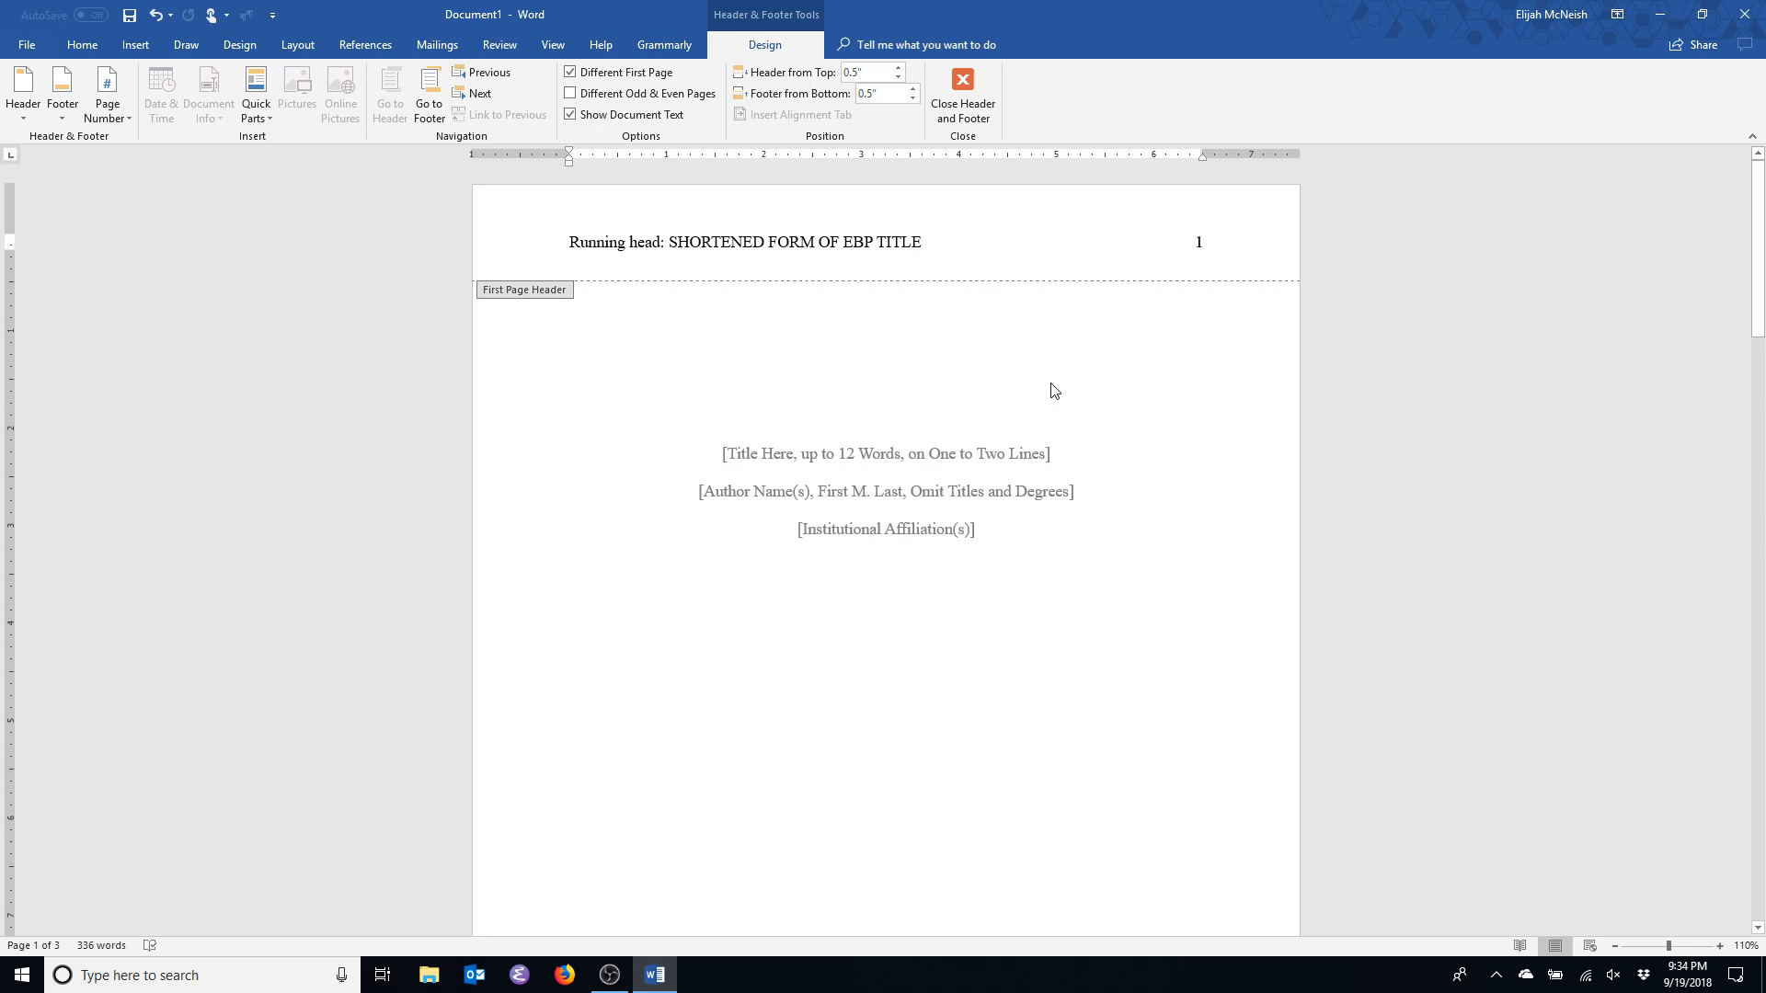
double_click(916, 355)
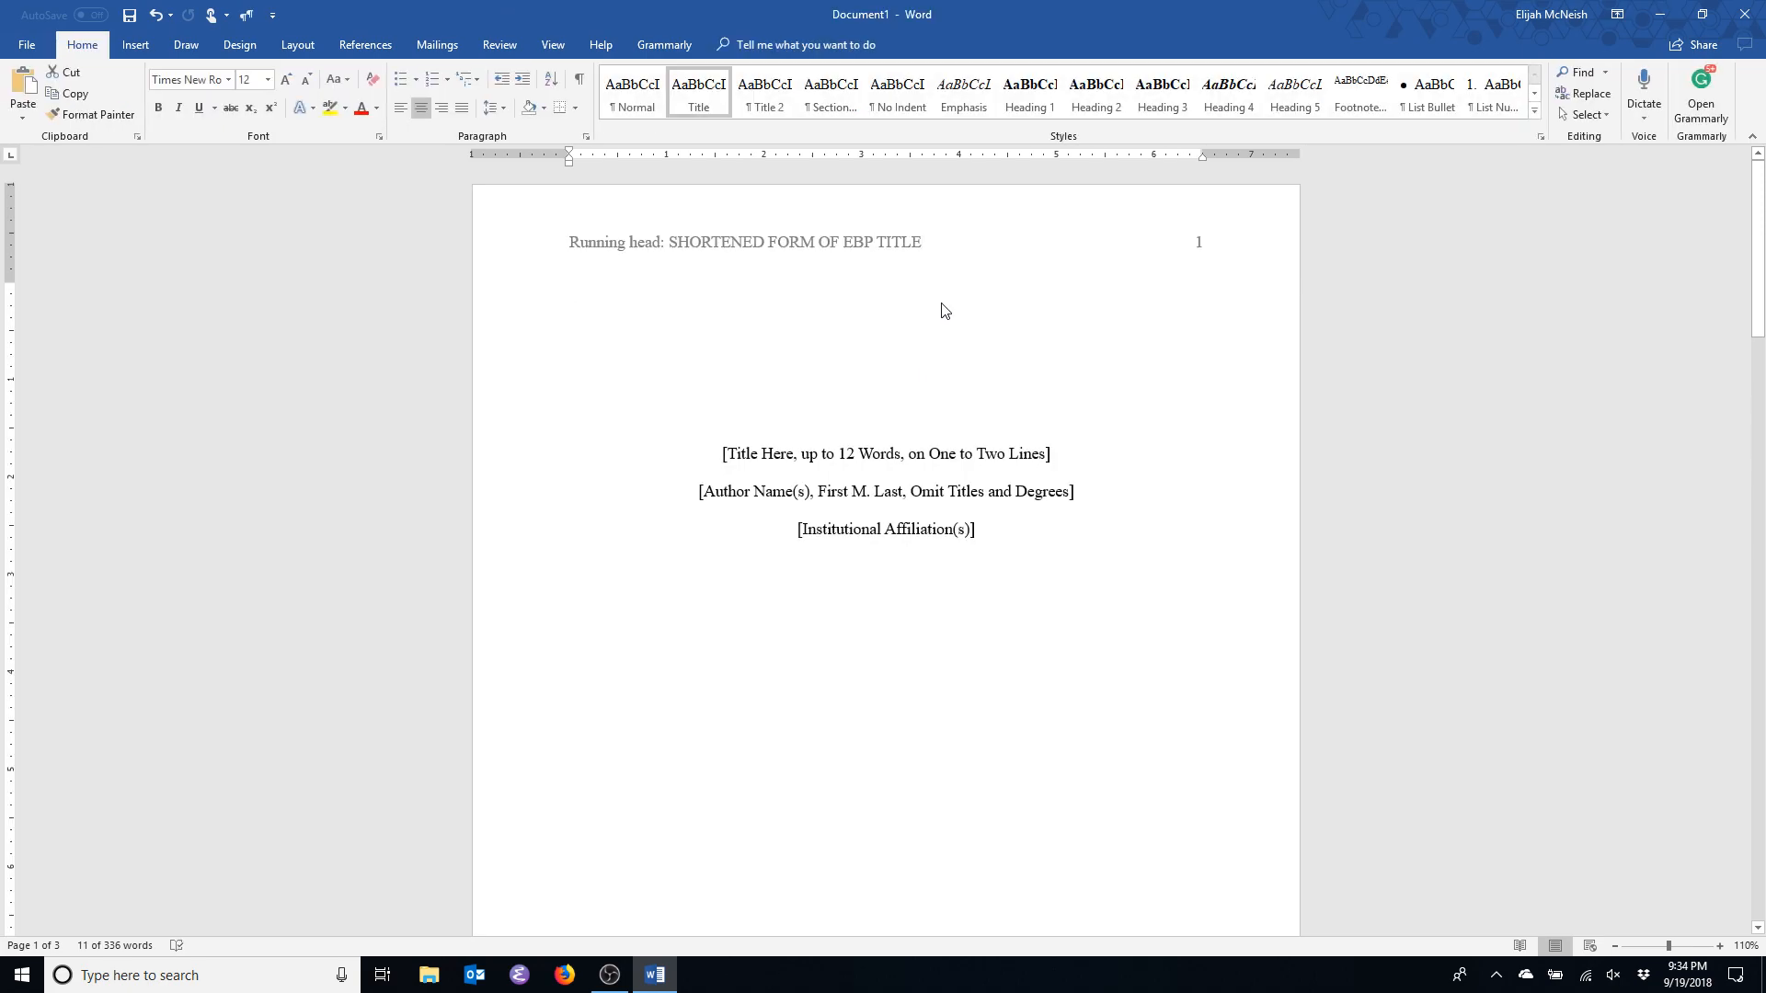
Compare the running head on the title page with the headers on the following pages.
scroll(670, 251, "down", 7)
scroll(644, 267, "down", 6)
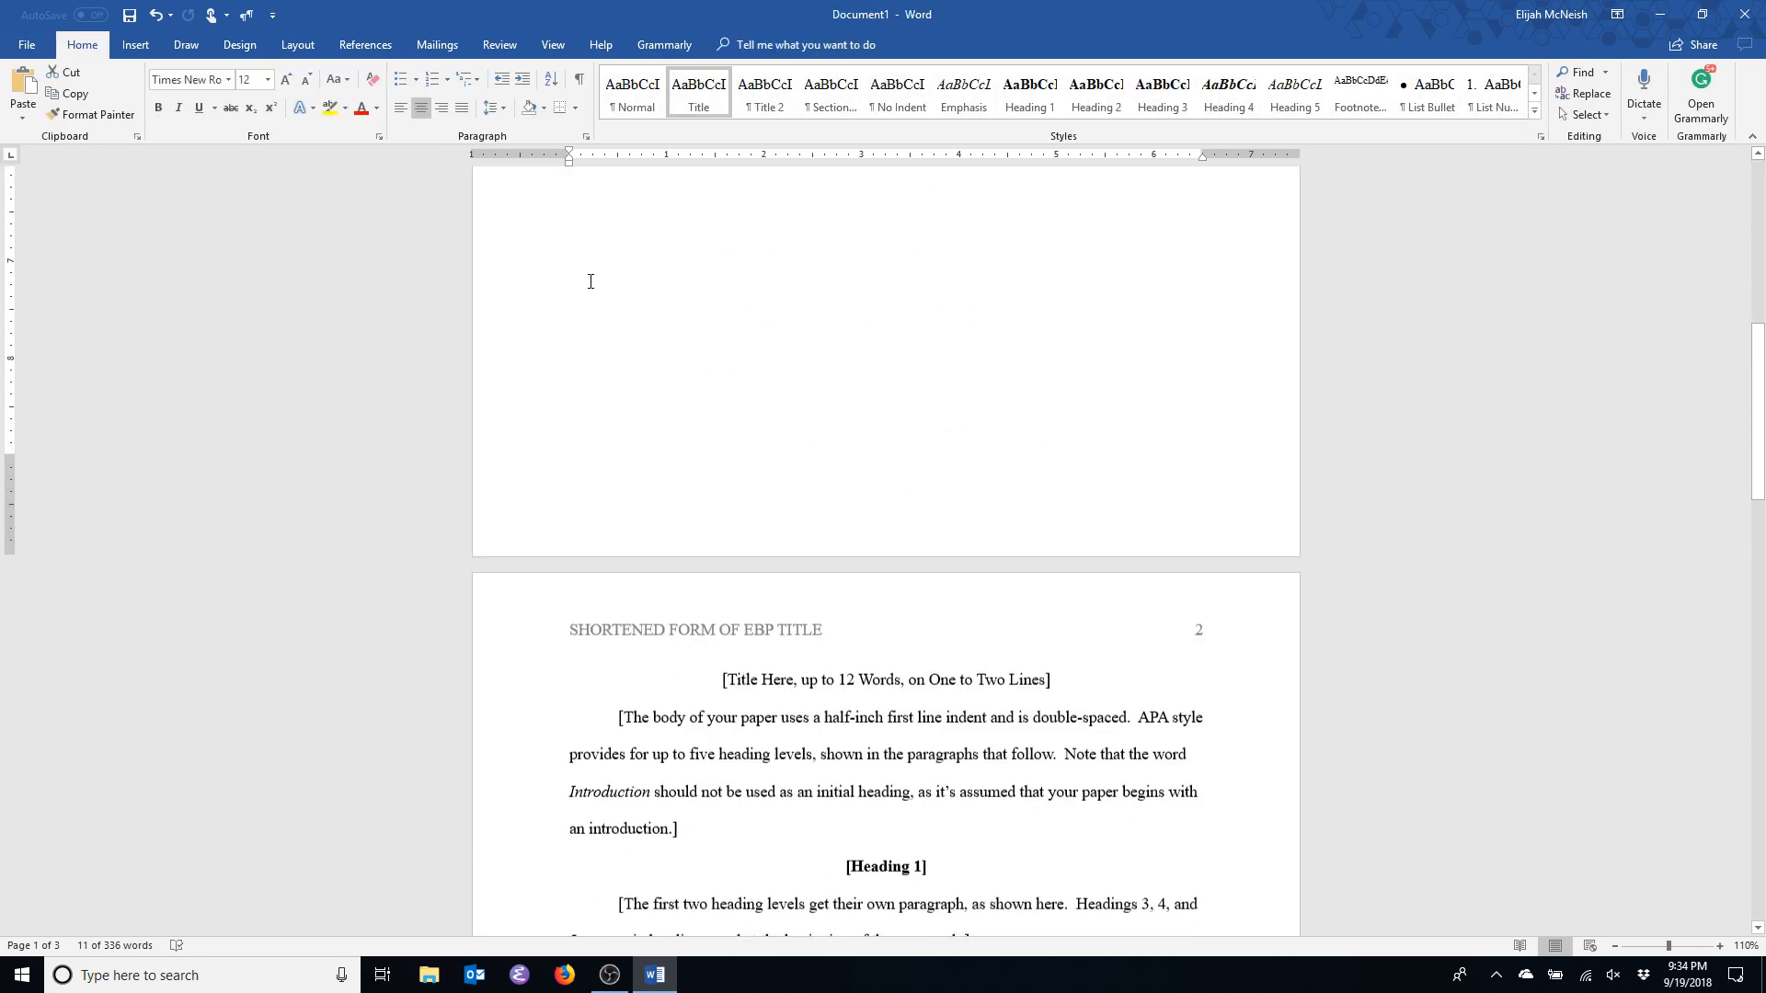
scroll(925, 518, "down", 17)
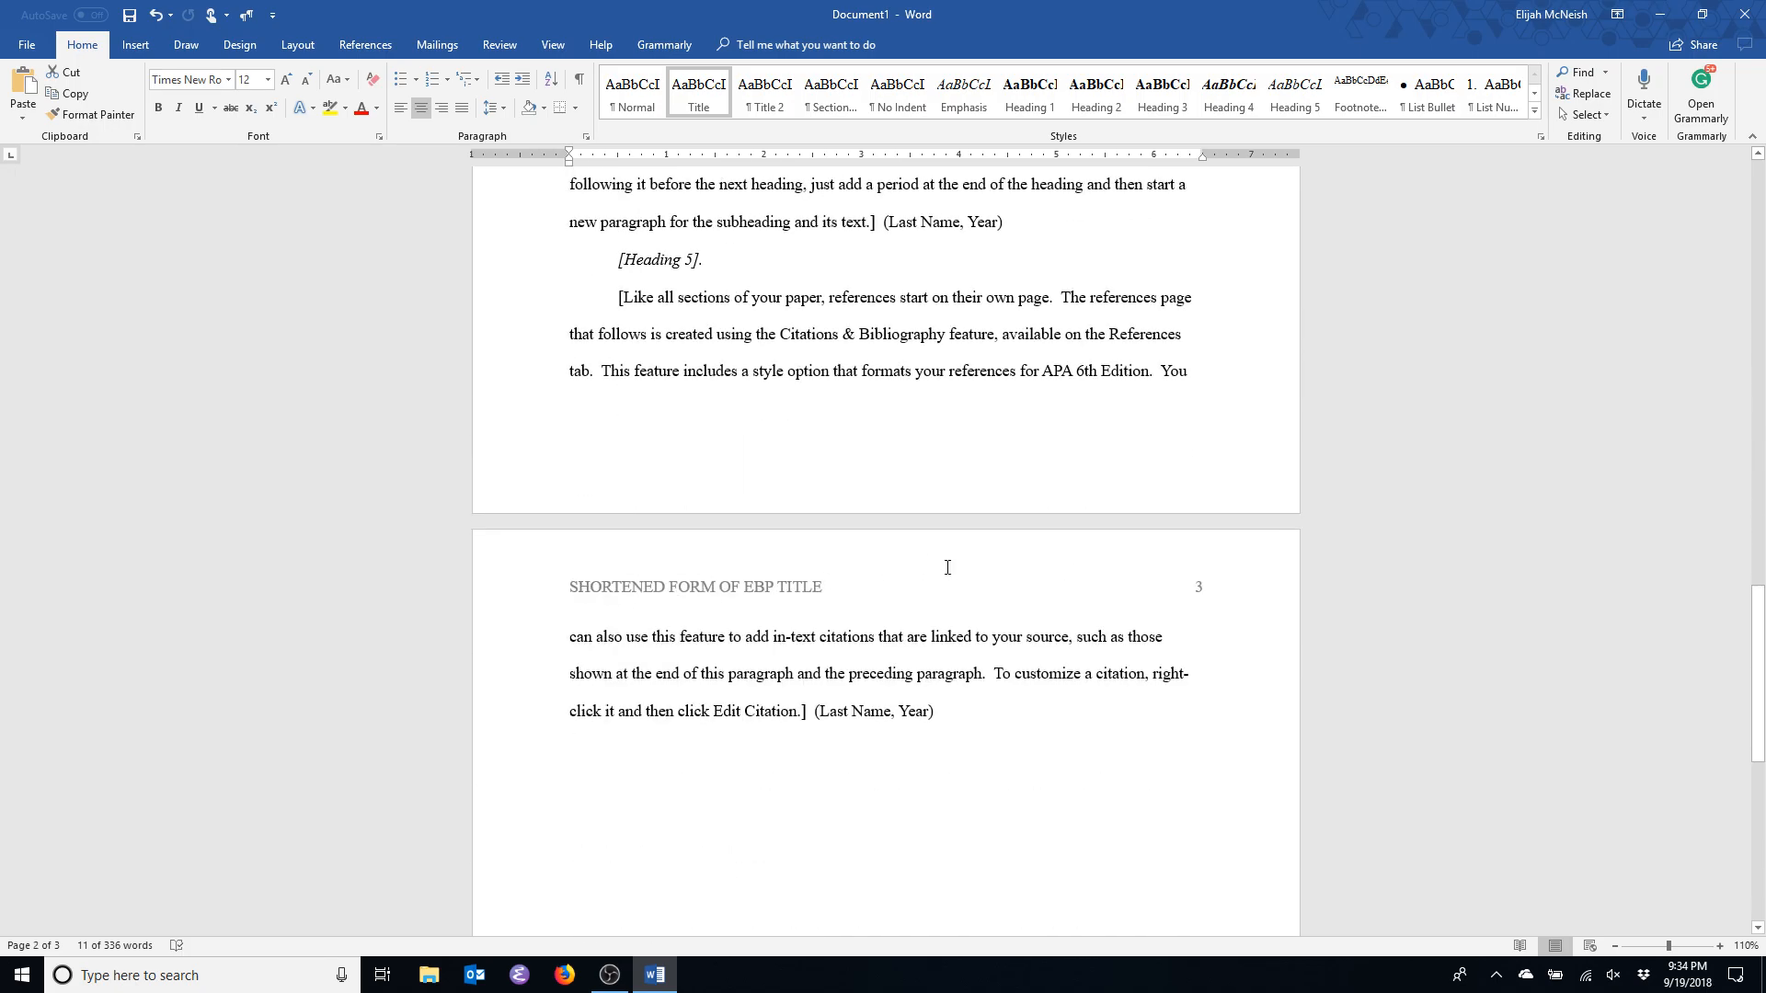
scroll(946, 564, "up", 13)
scroll(621, 308, "up", 17)
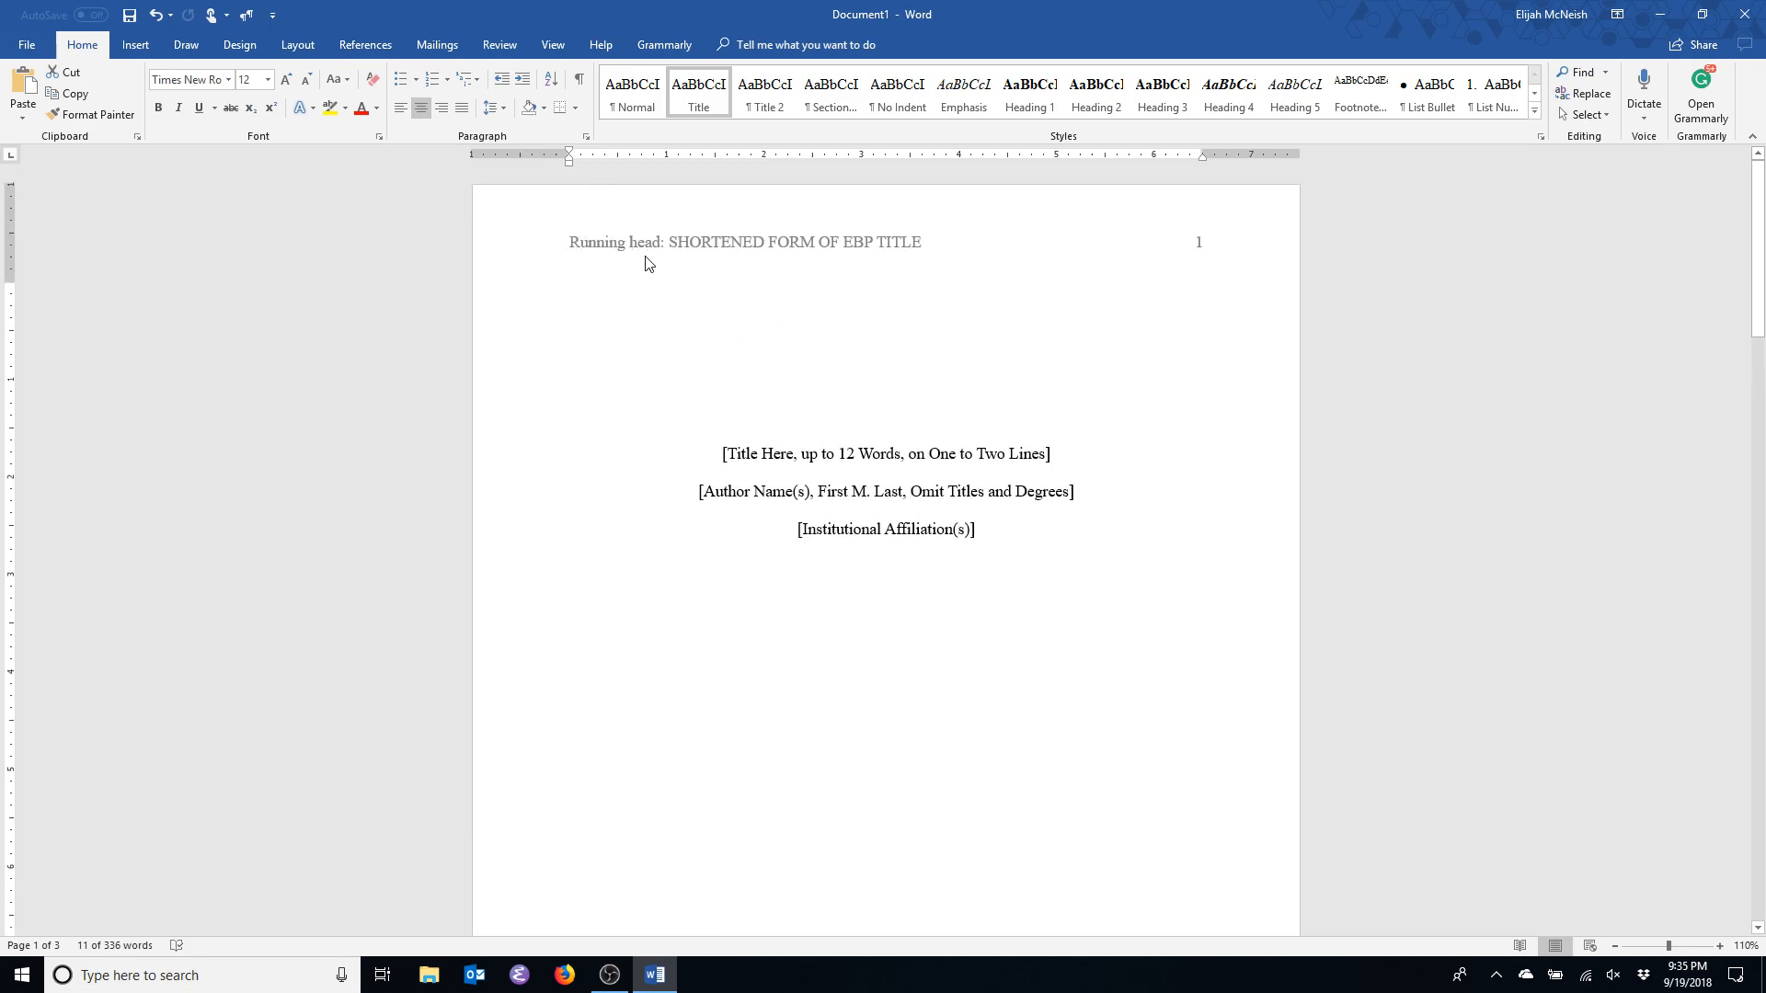
scroll(678, 323, "down", 9)
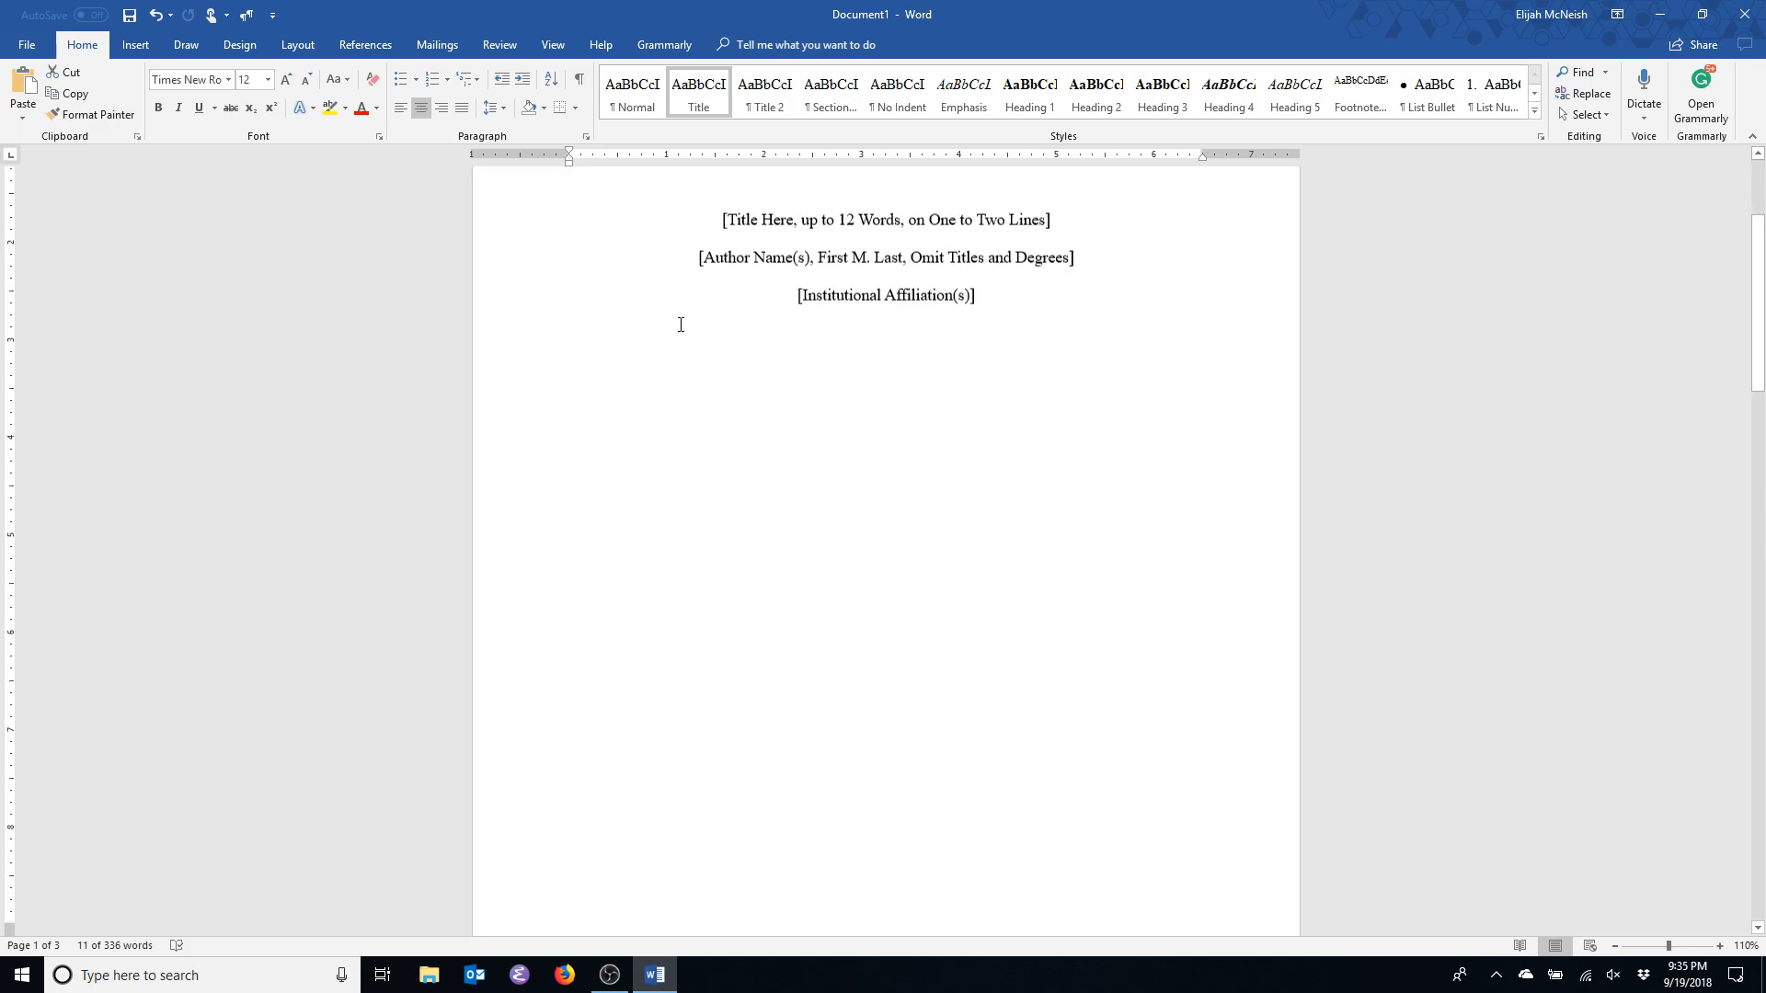
scroll(642, 583, "down", 2)
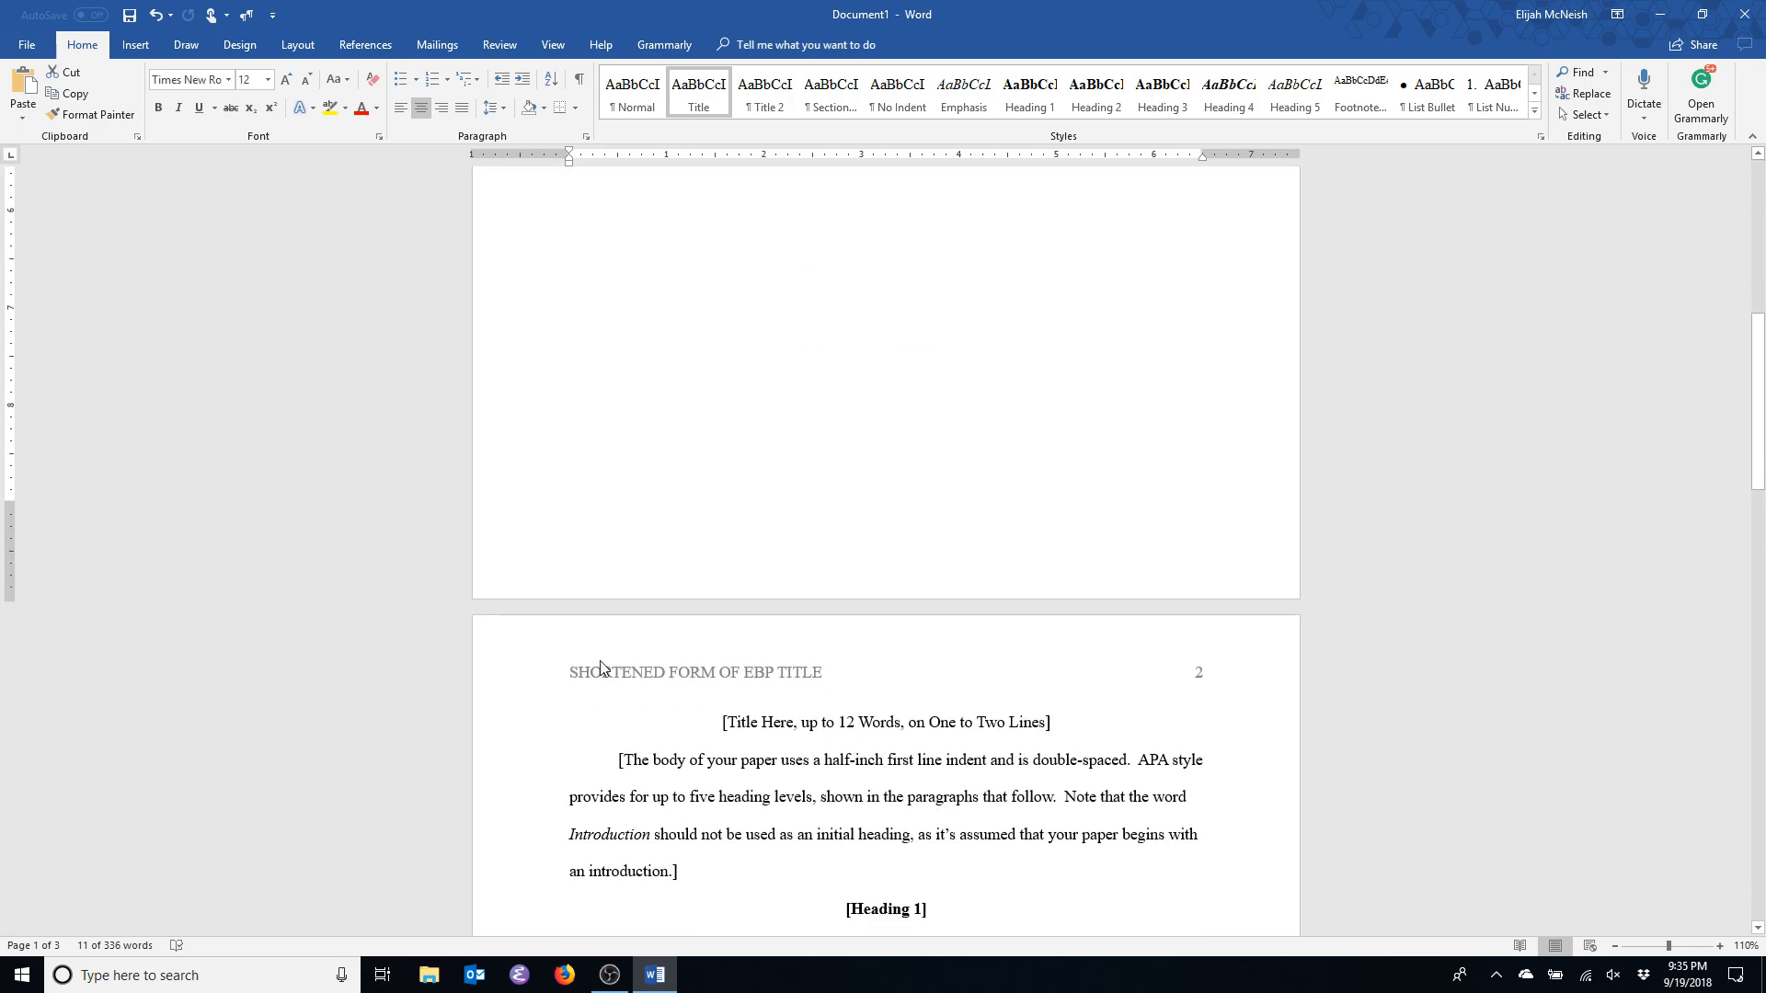
scroll(702, 520, "down", 2)
scroll(701, 520, "up", 8)
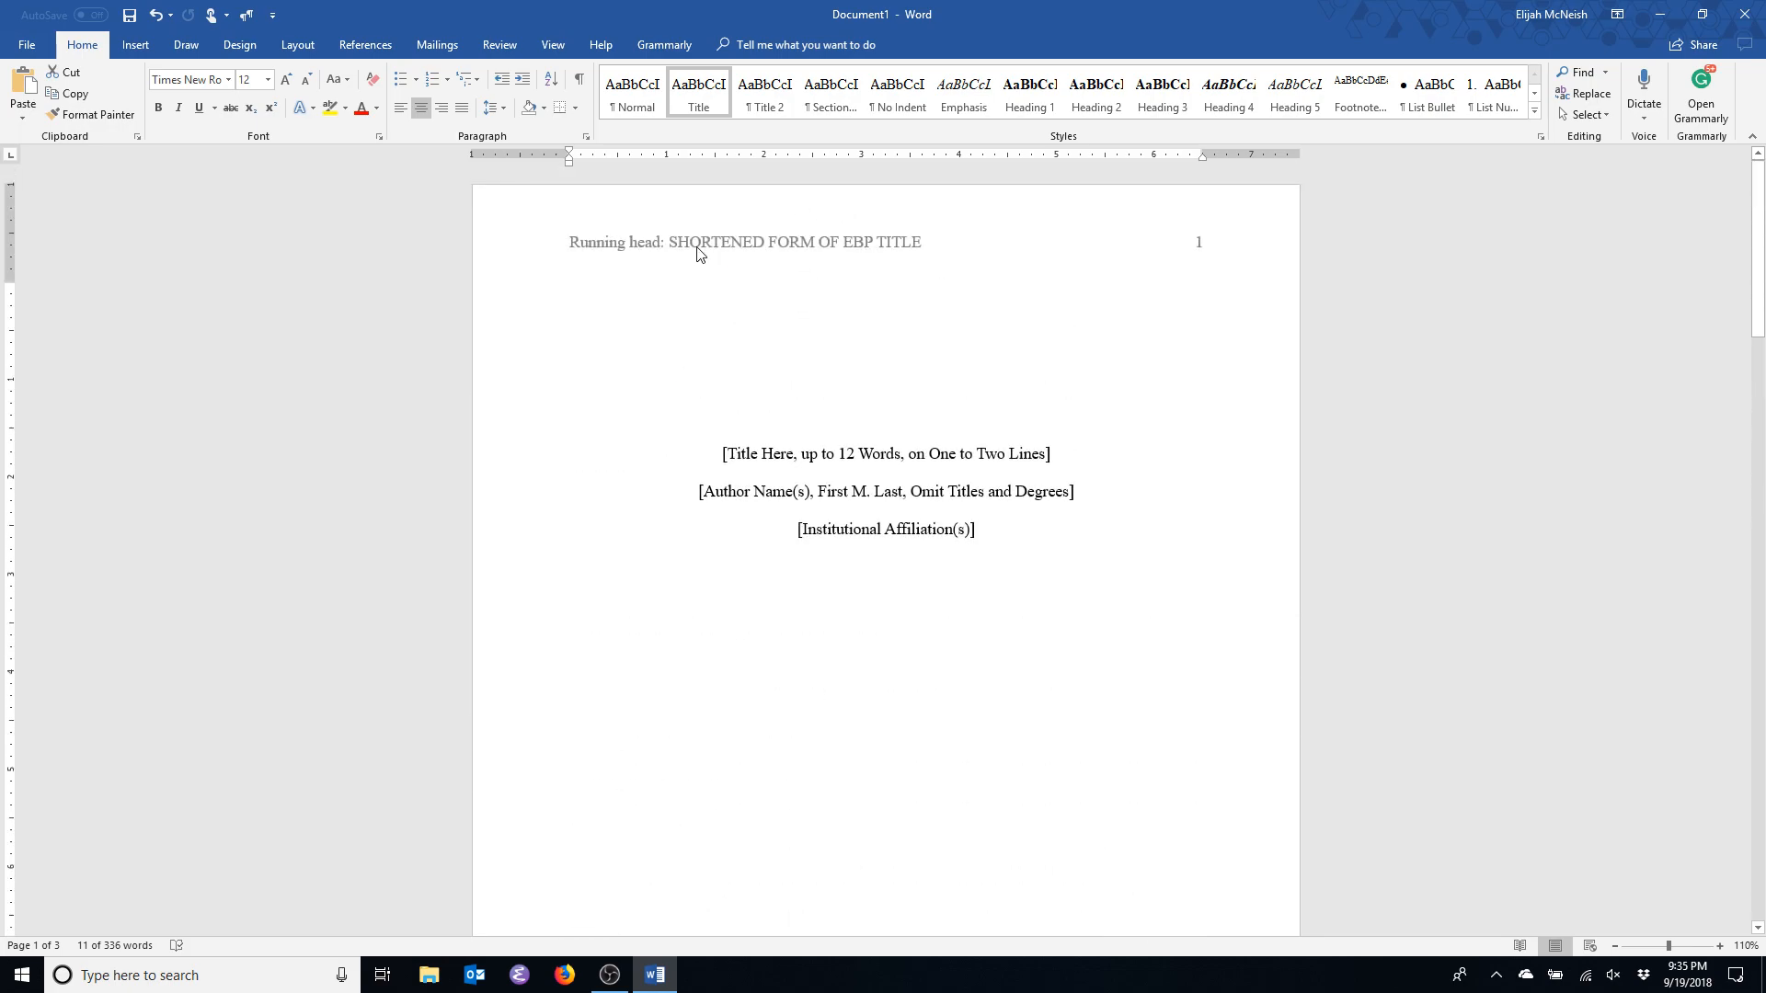
scroll(886, 346, "down", 9)
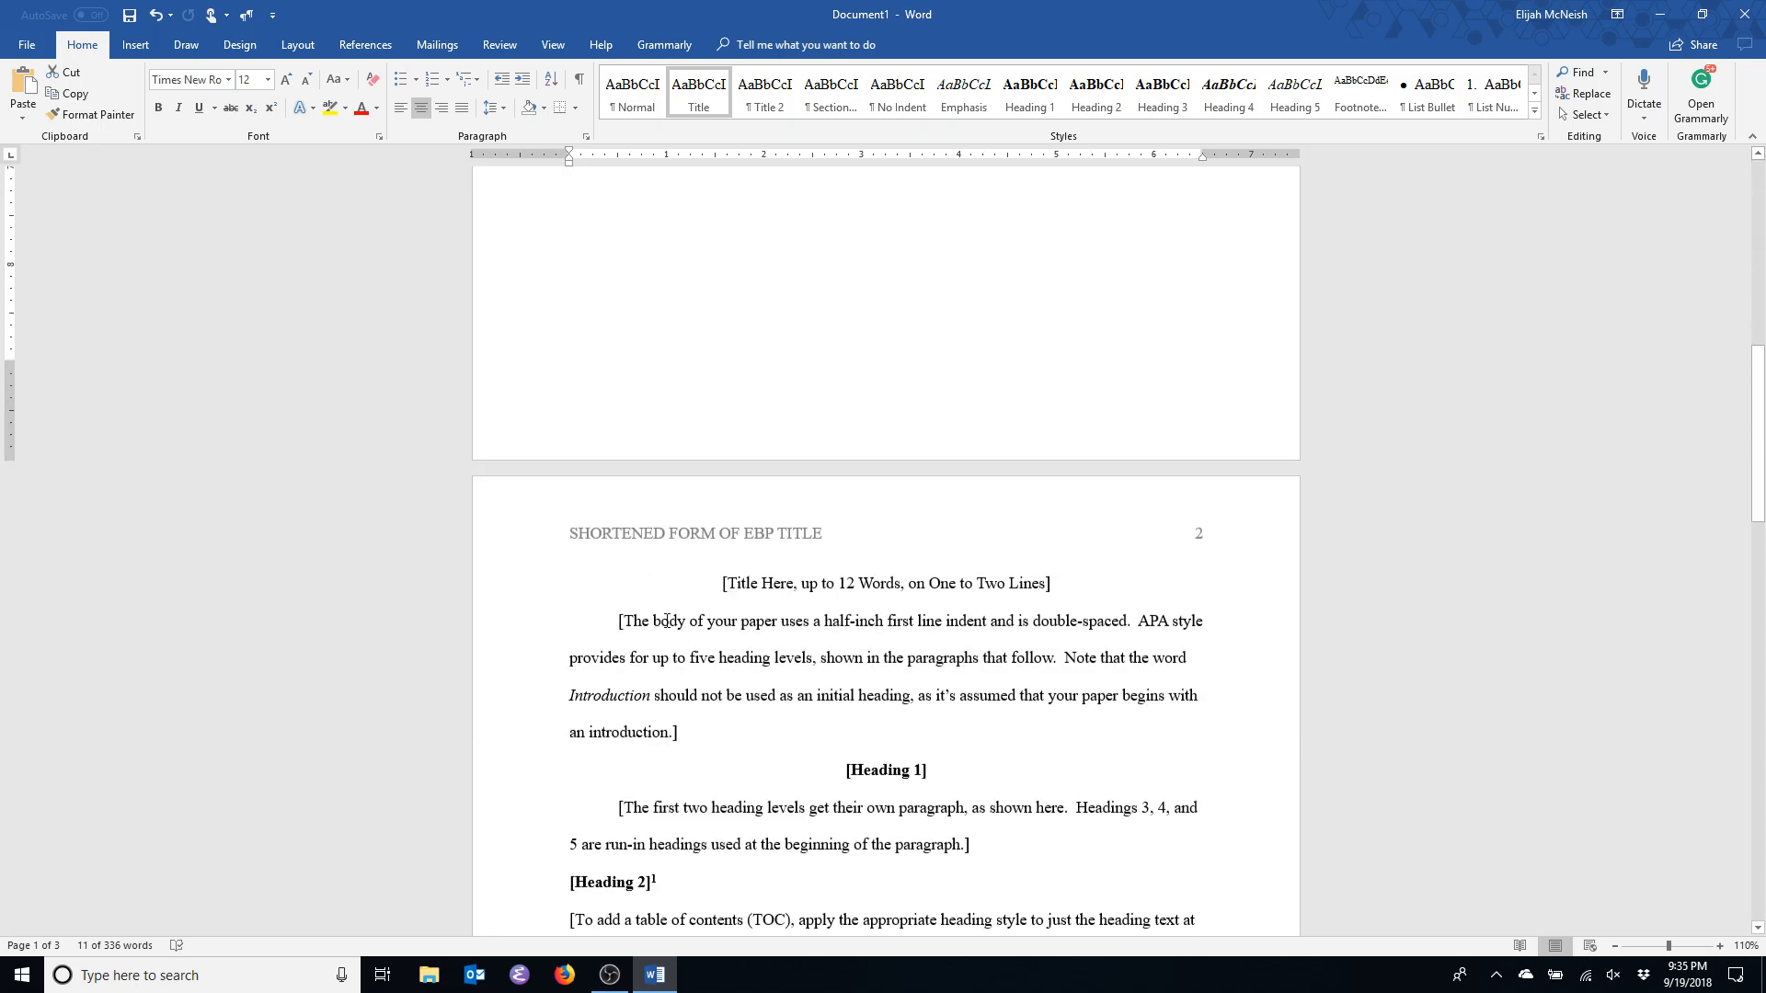
scroll(902, 325, "down", 11)
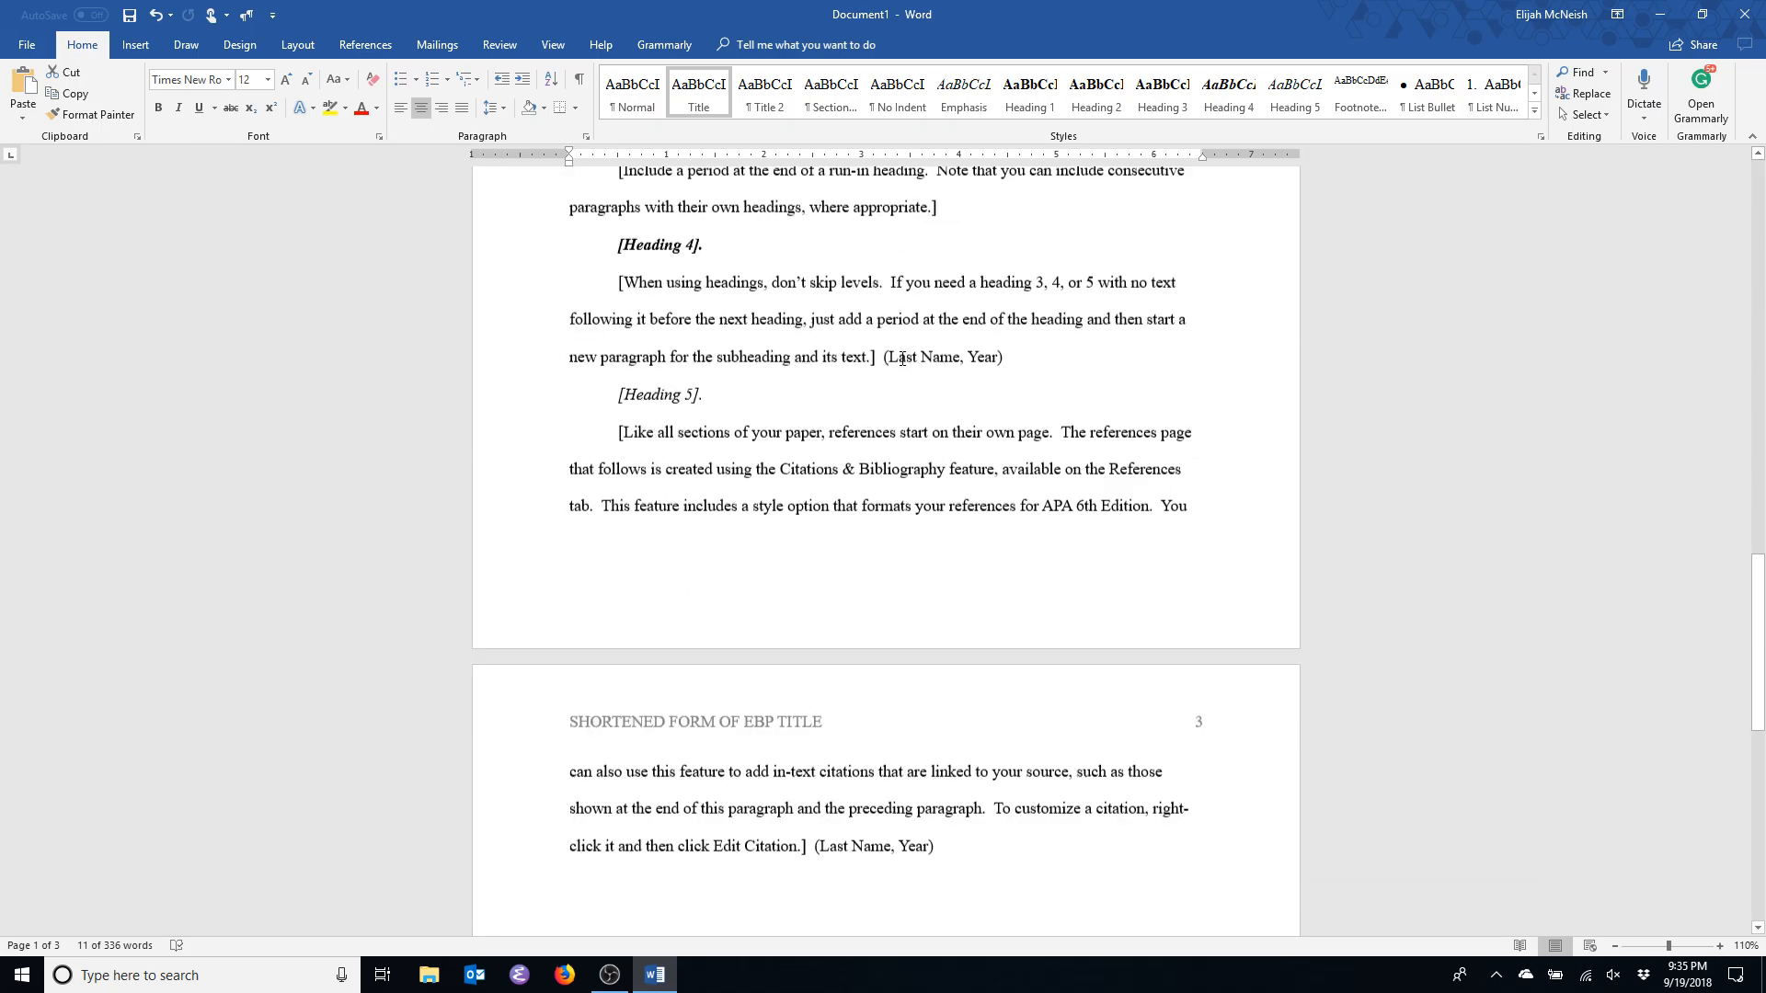
scroll(935, 425, "up", 14)
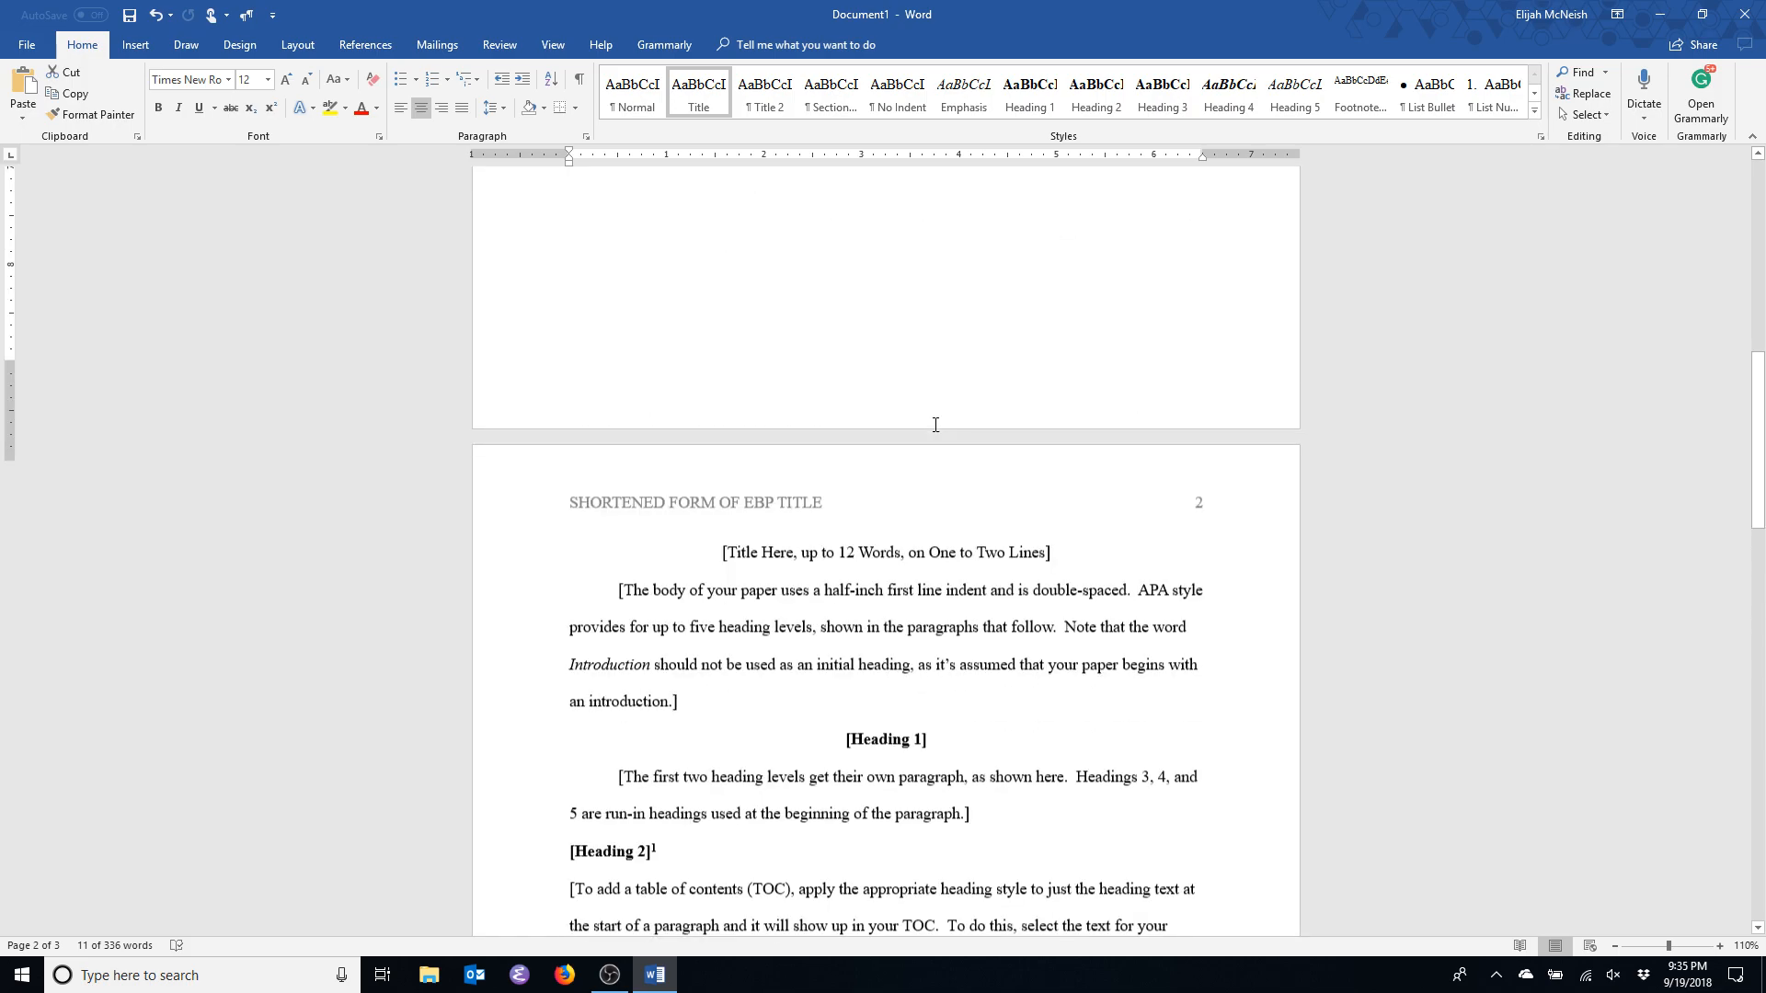
scroll(1111, 435, "up", 5)
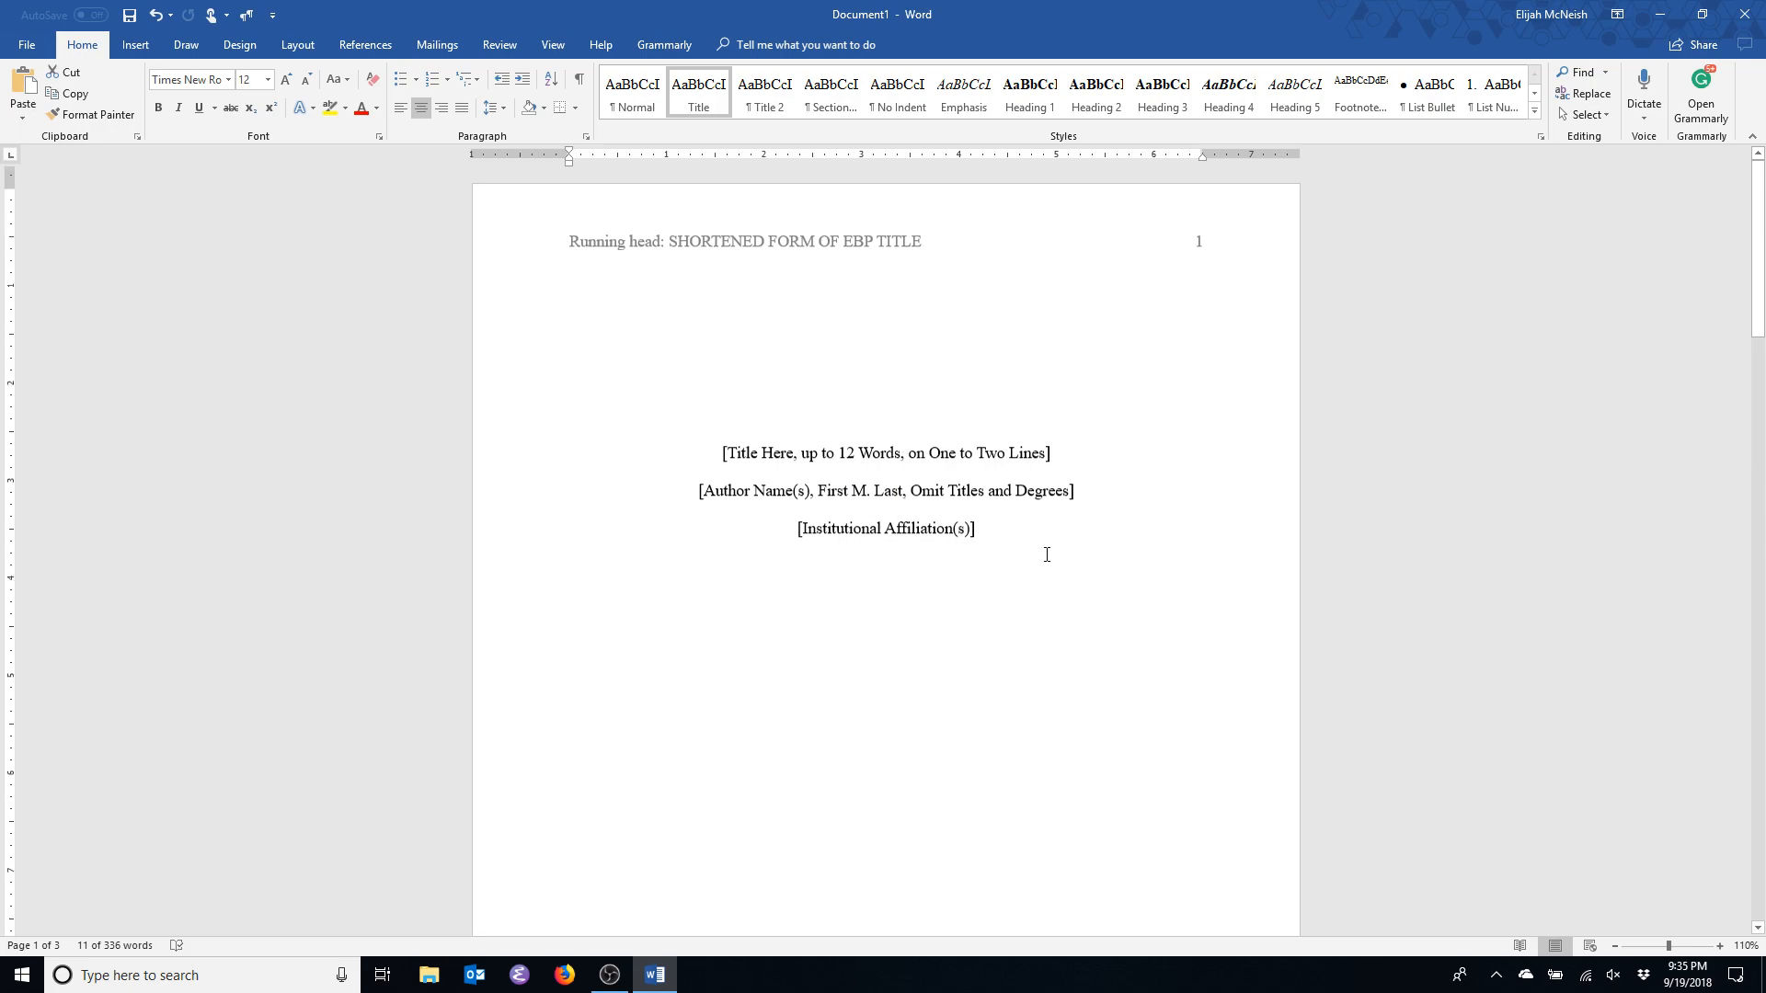
Examine the full title page layout and the heading levels on the body pages at 70% zoom.
scroll(1045, 552, "down", 8)
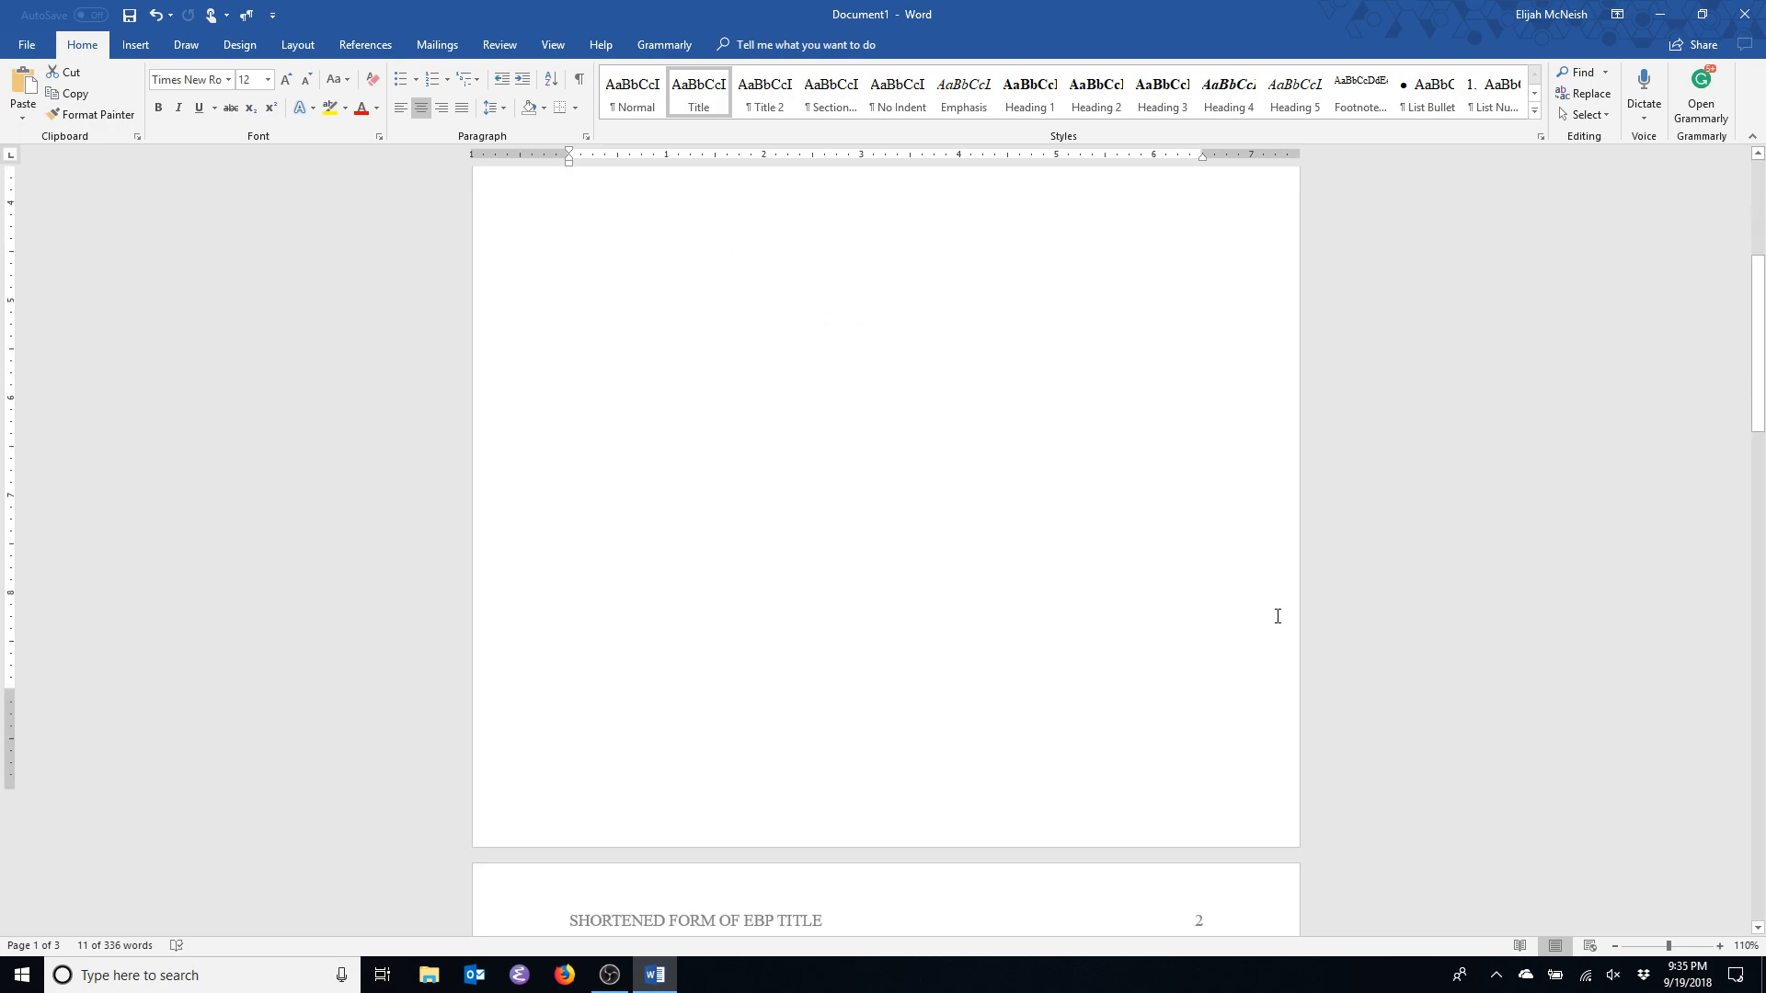
left_click(1616, 947)
left_click(1616, 947)
left_click(1615, 947)
left_click(1615, 946)
scroll(1699, 872, "up", 3)
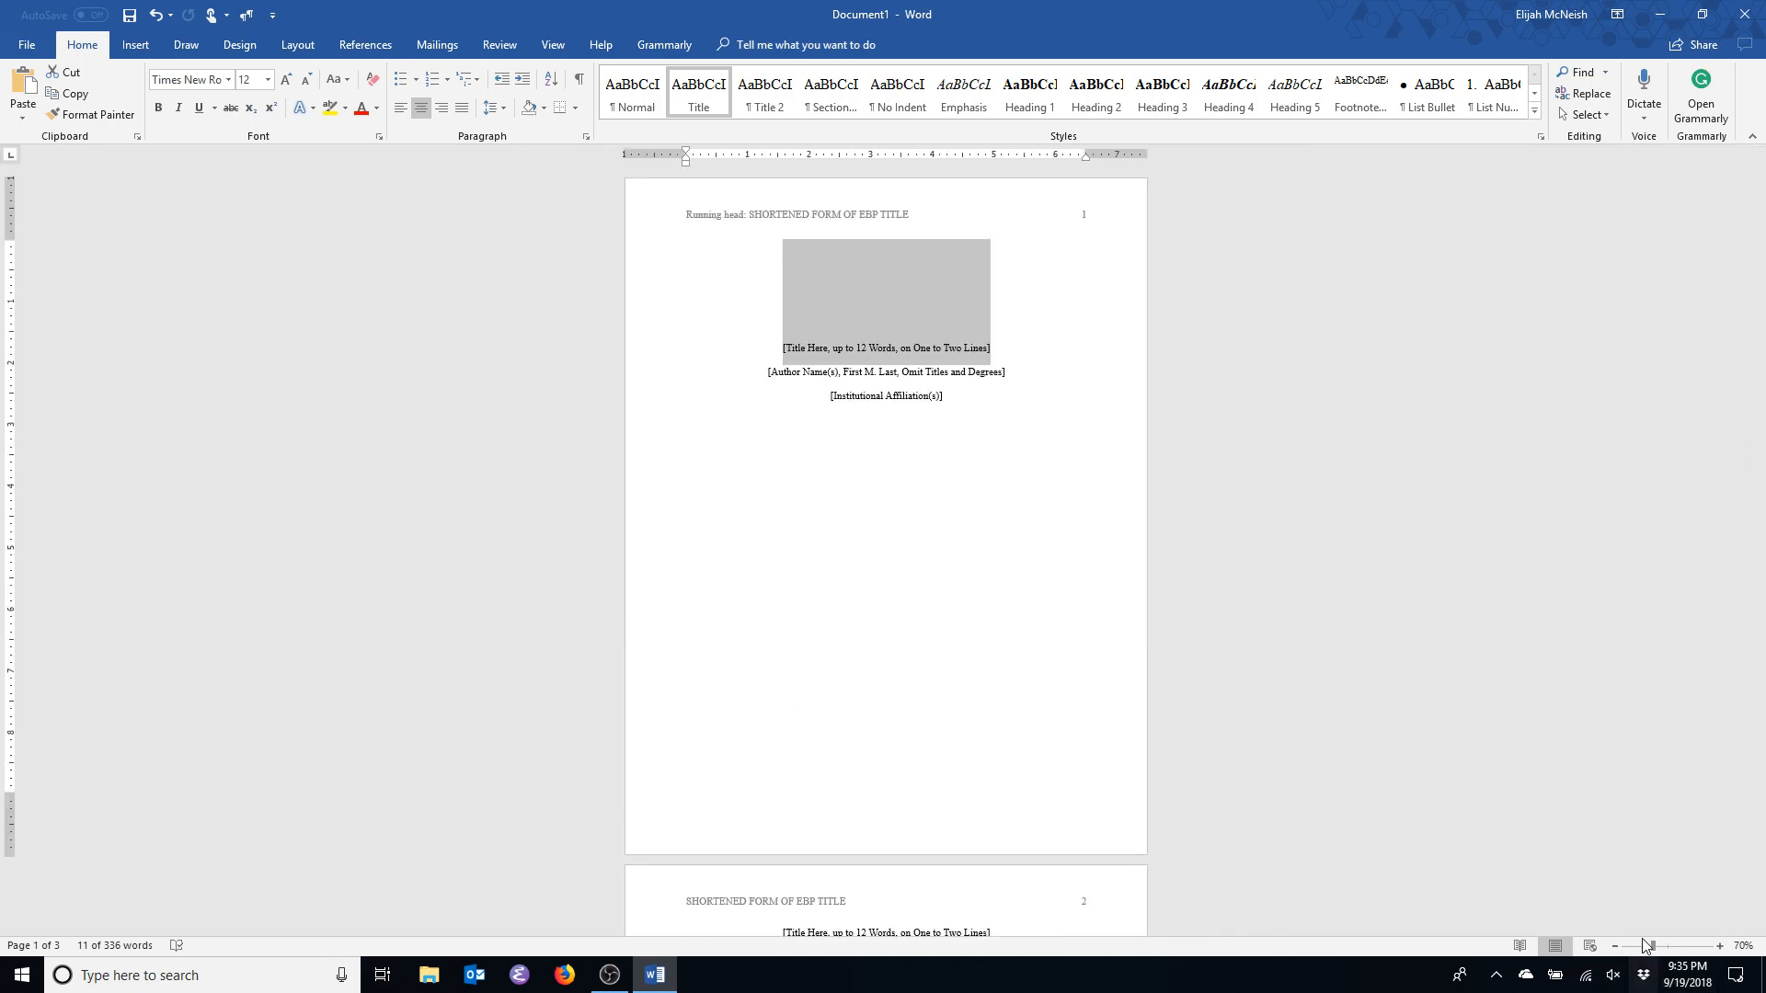
left_click(553, 48)
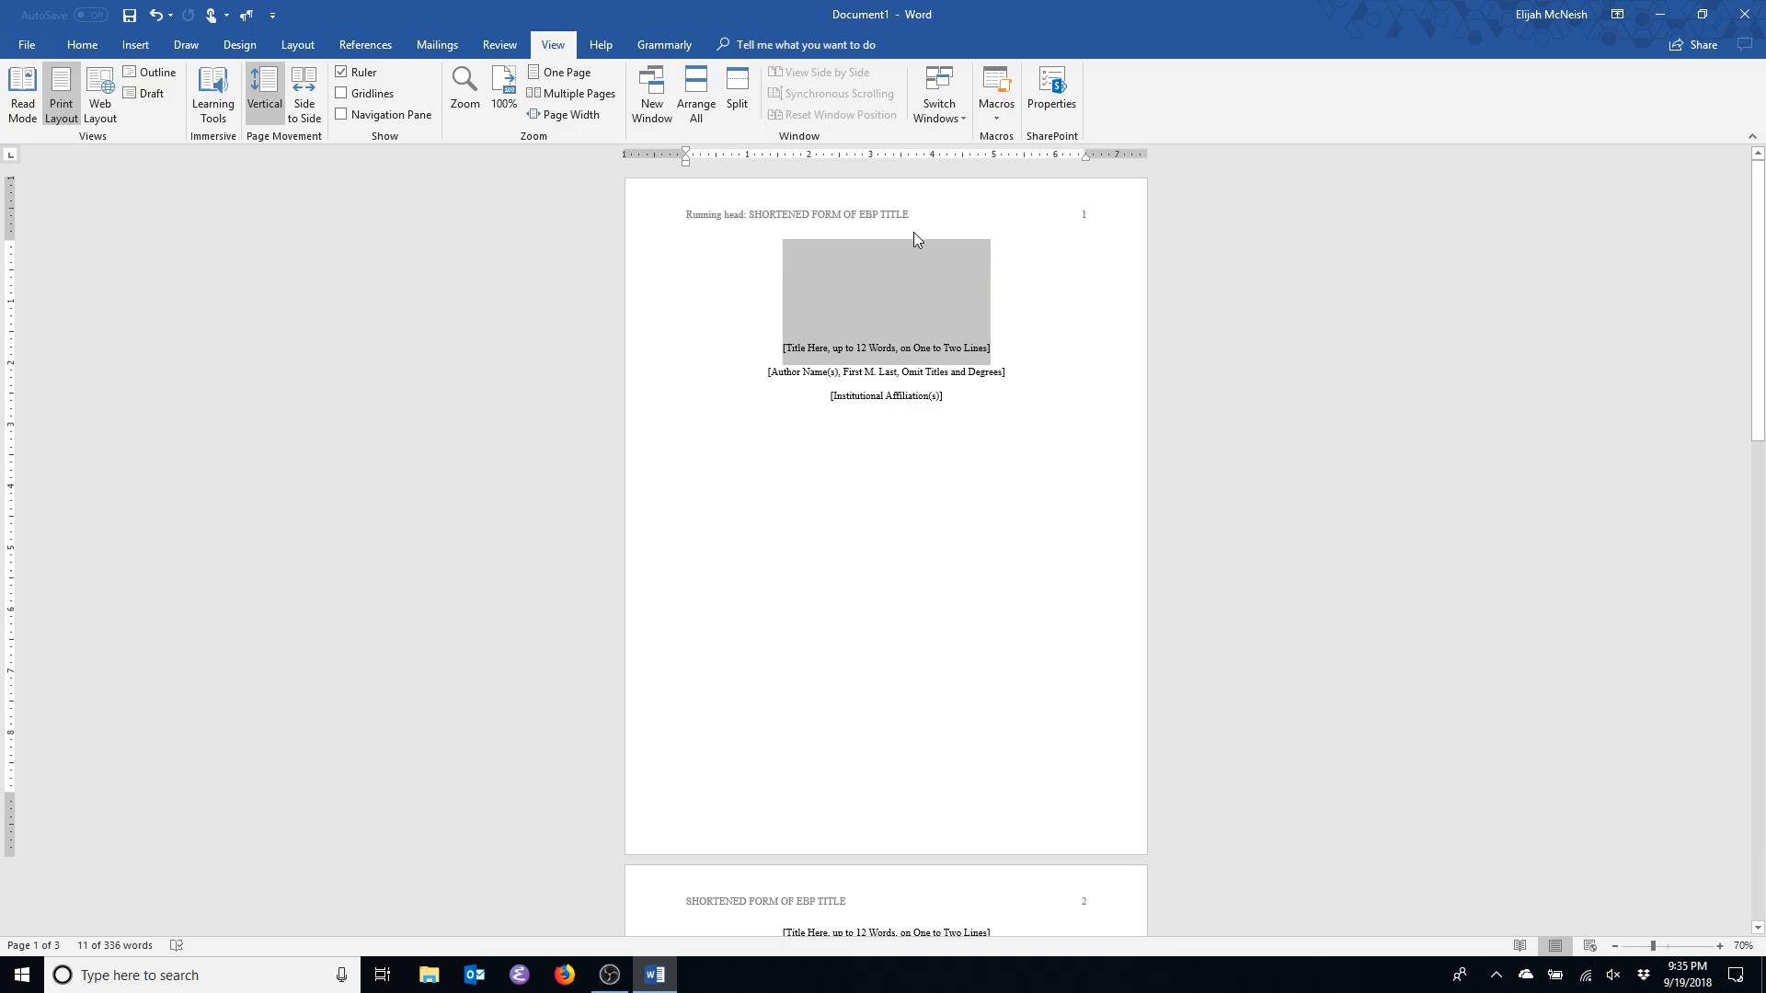
left_click(82, 45)
scroll(1321, 561, "down", 5)
scroll(1320, 563, "down", 5)
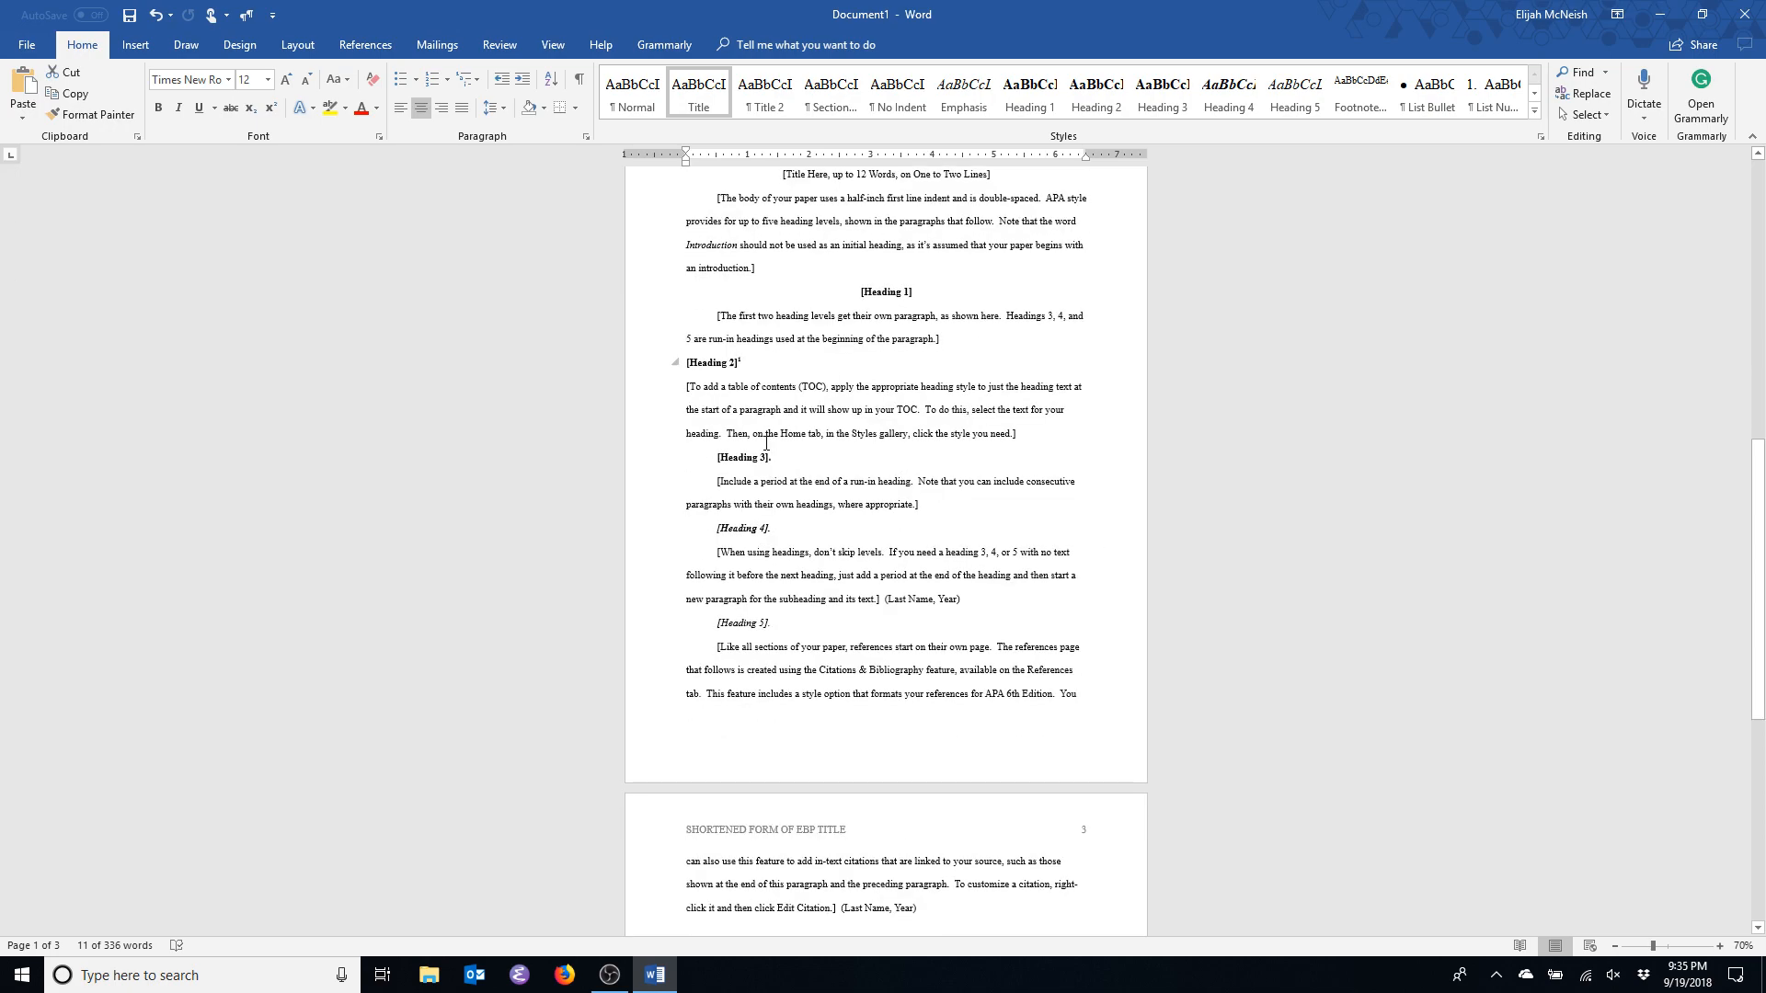
left_click(721, 457)
scroll(909, 333, "up", 12)
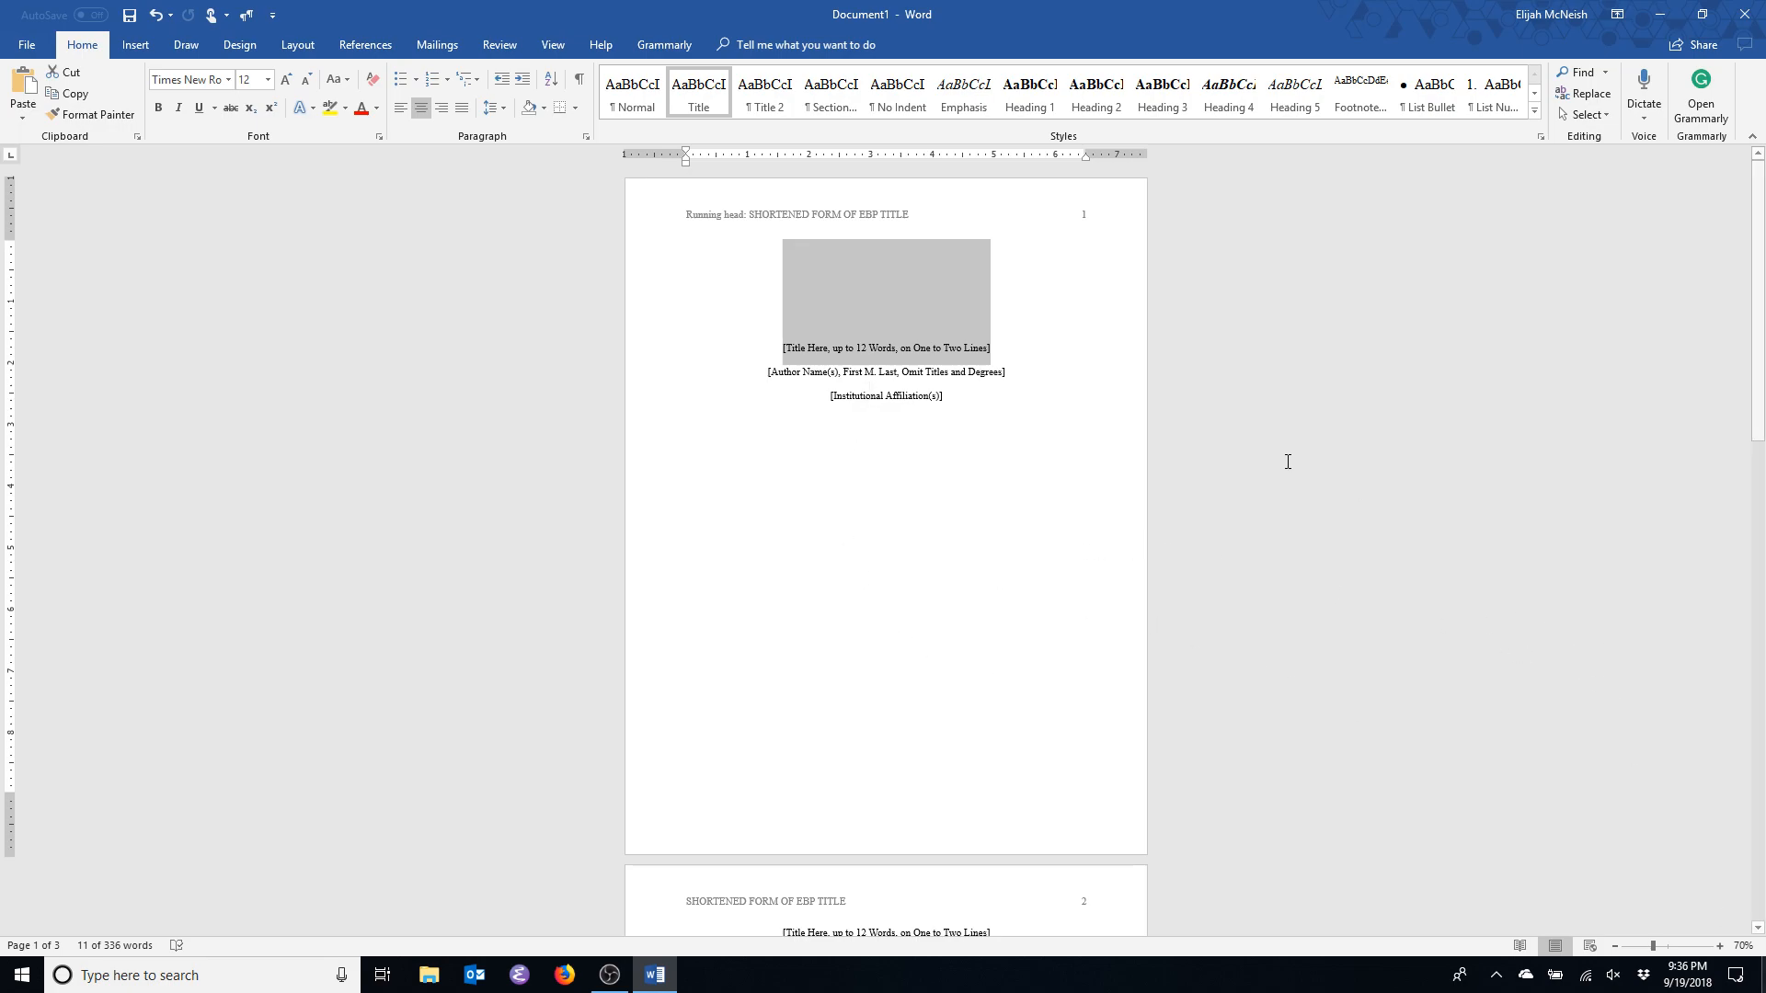
Set the spacing before the title paragraph on the title page to 240 pt.
left_click(985, 419)
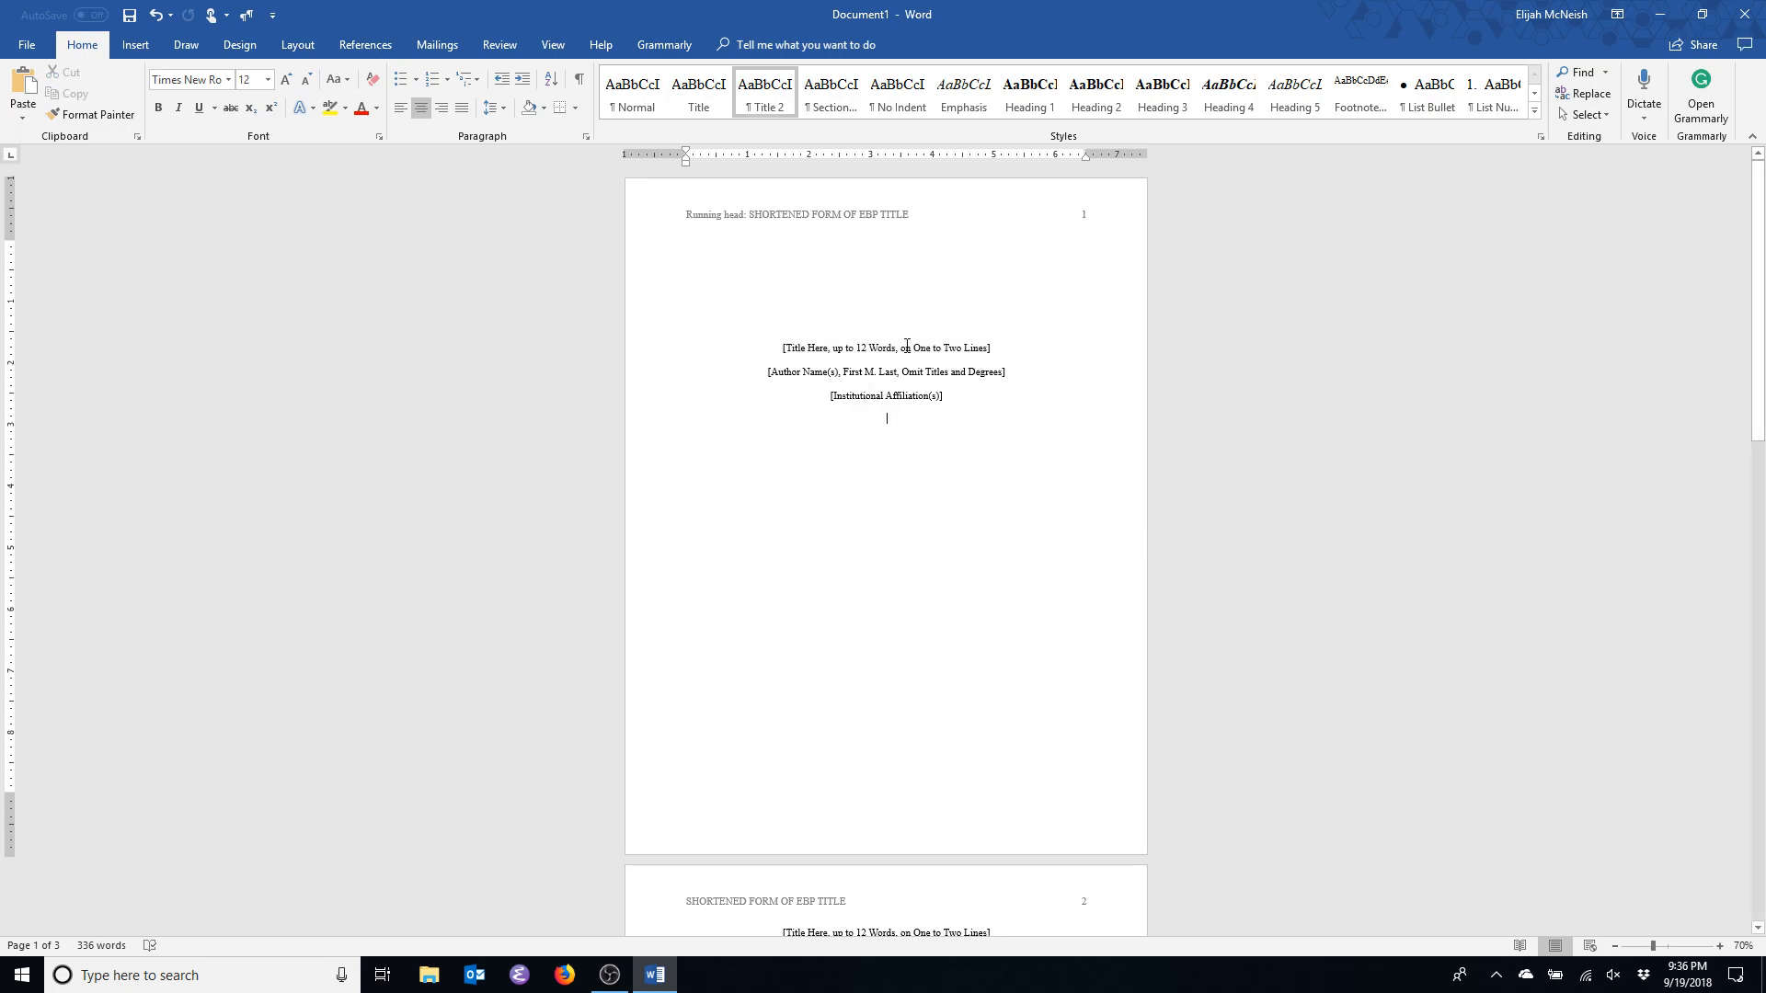
left_click(907, 346)
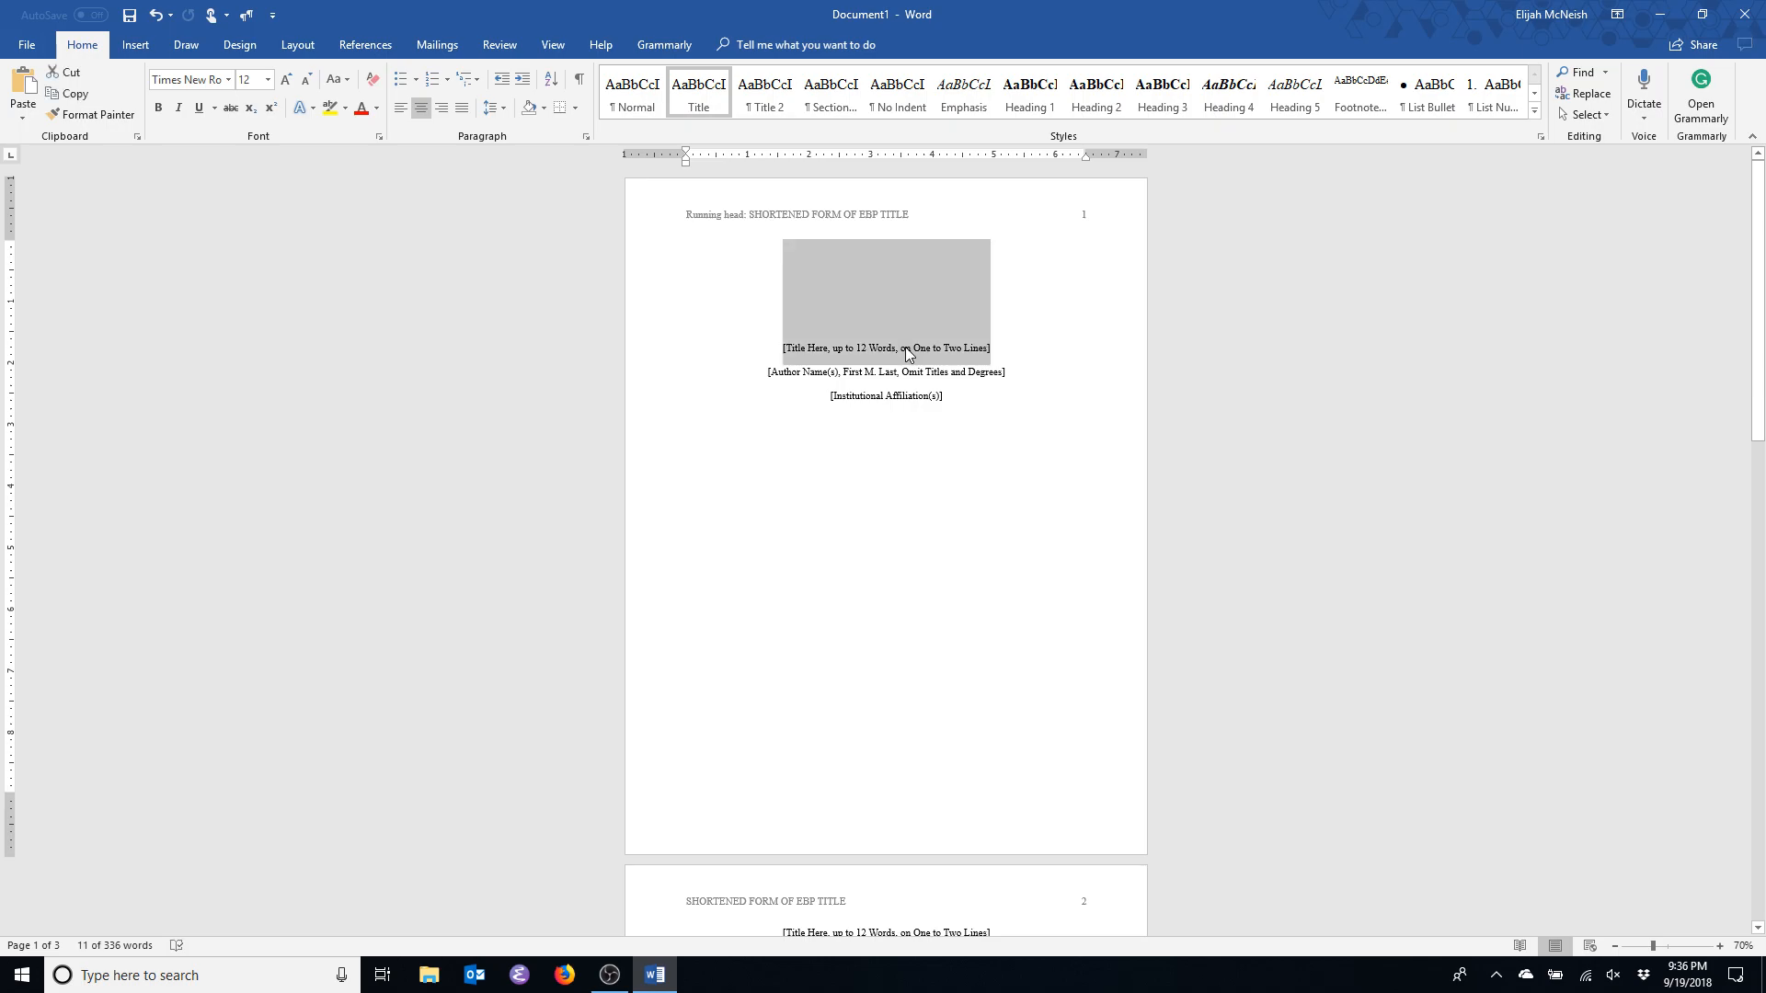
right_click(906, 351)
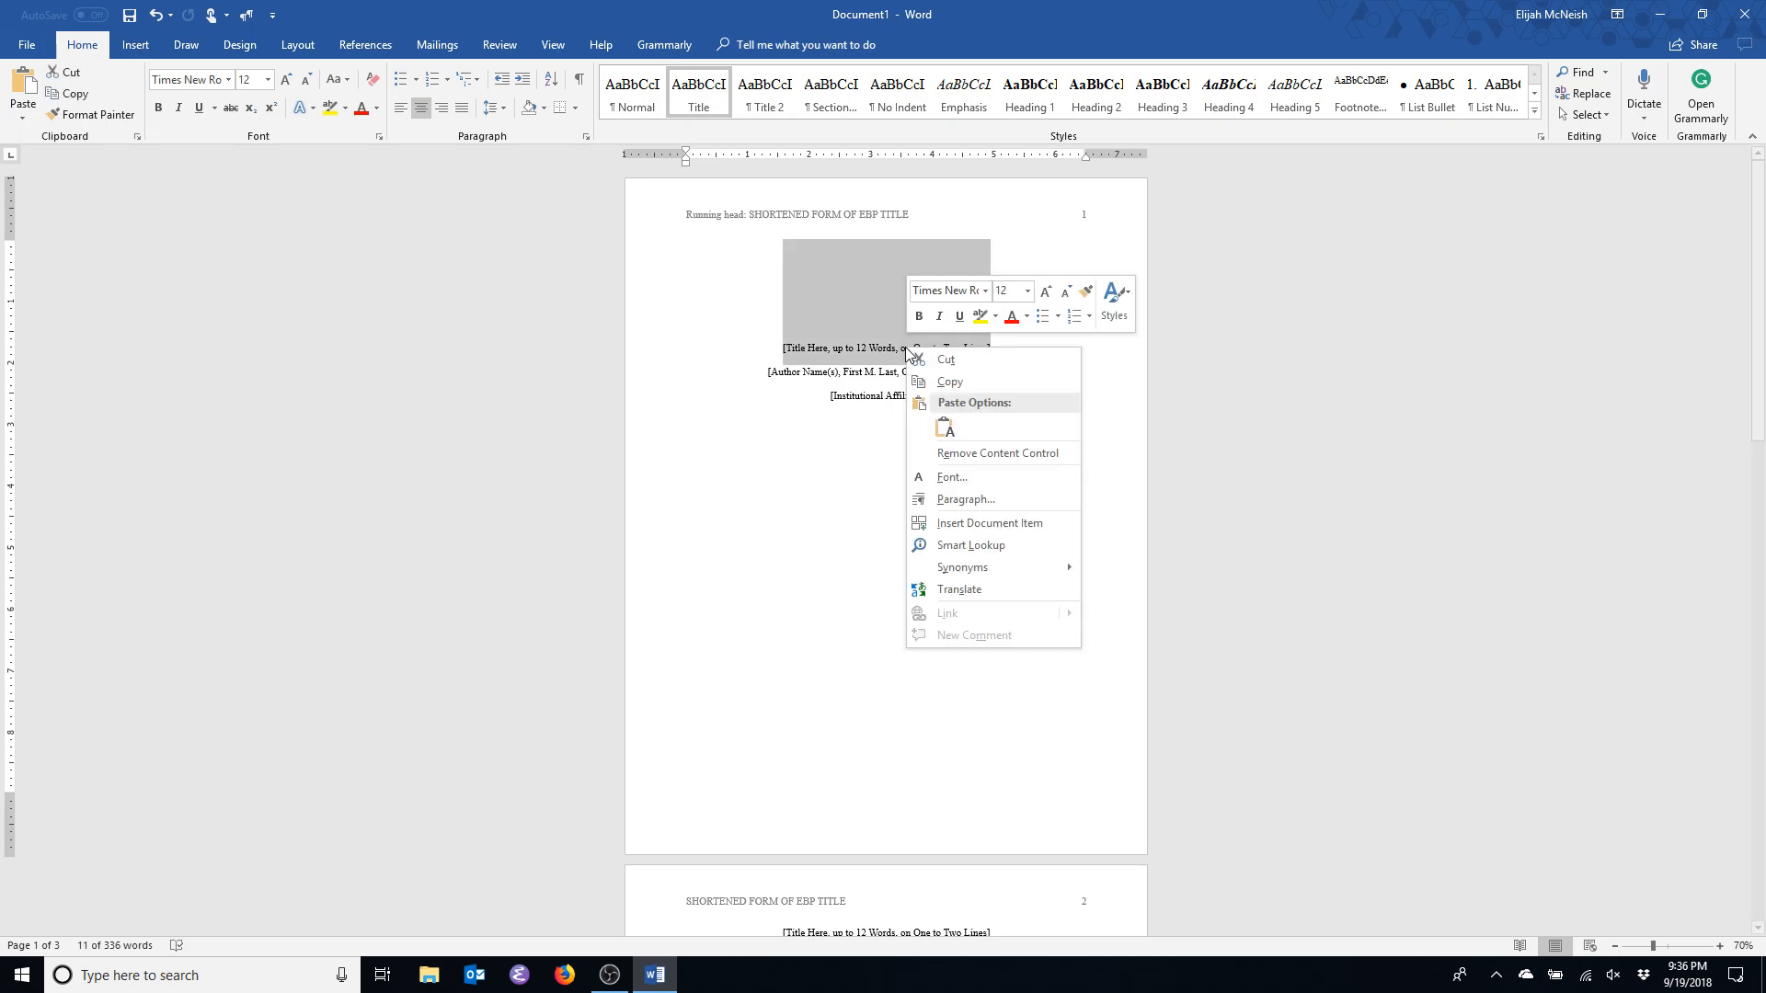
left_click(971, 502)
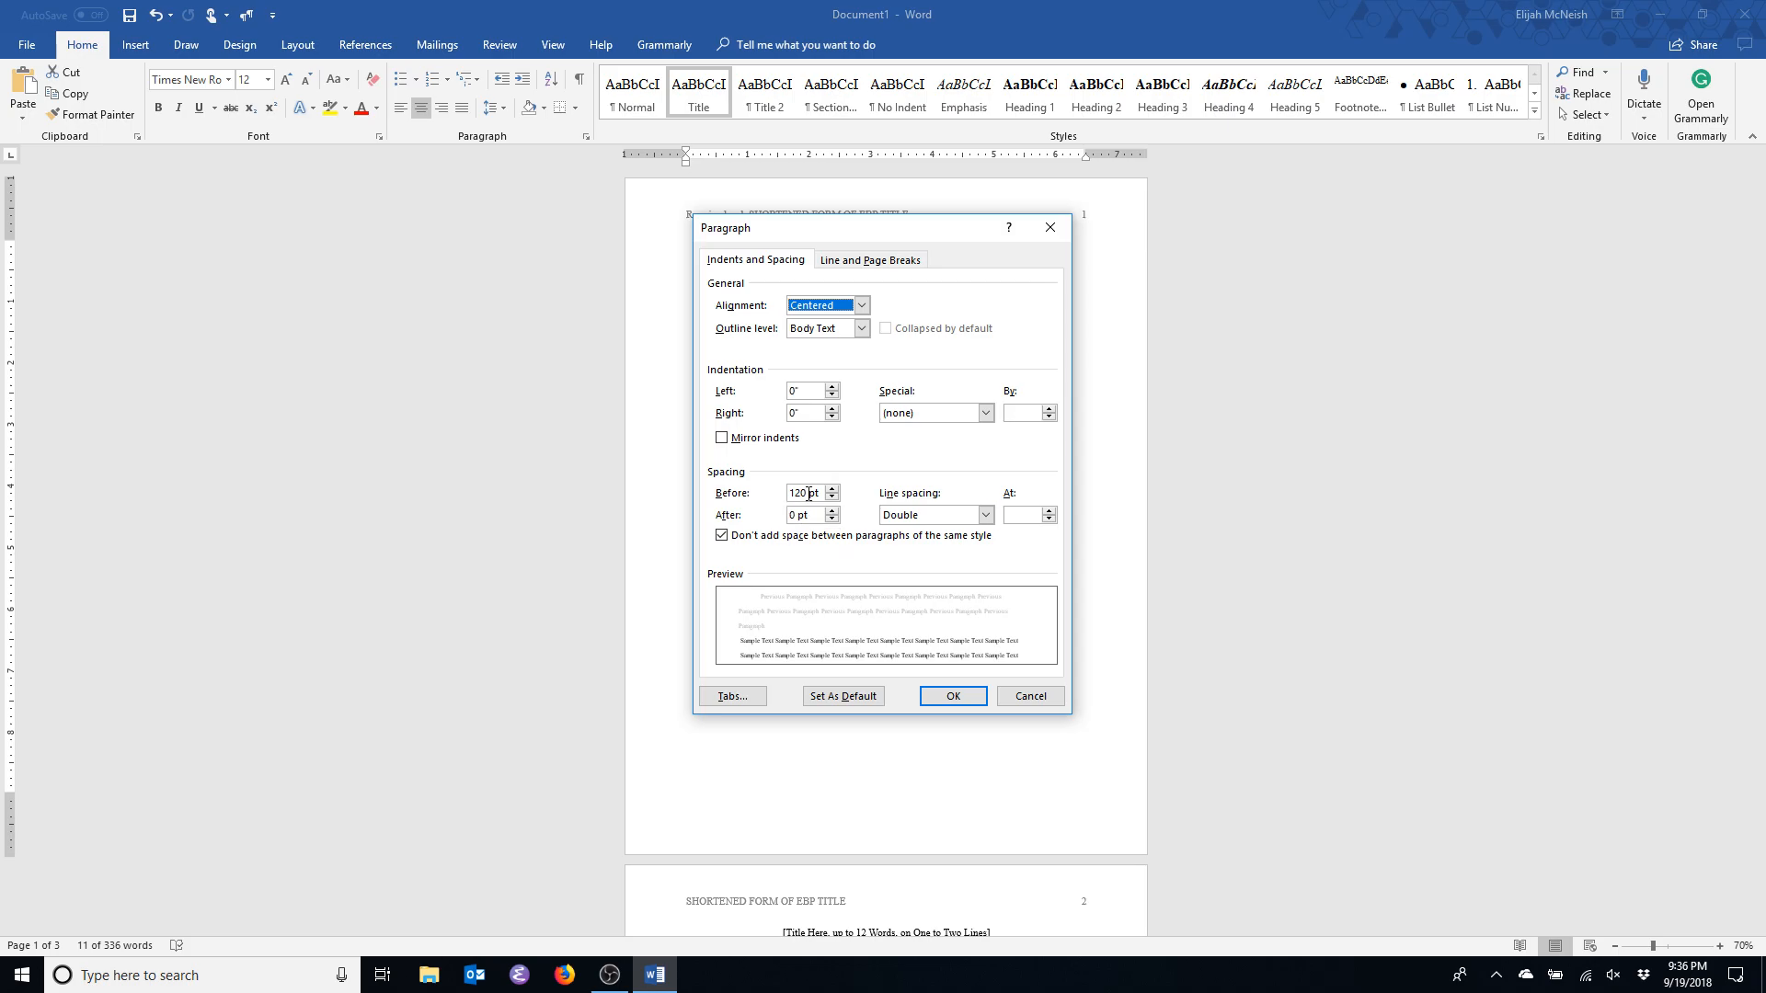
left_click_drag(809, 494, 780, 503)
type("240")
left_click(953, 698)
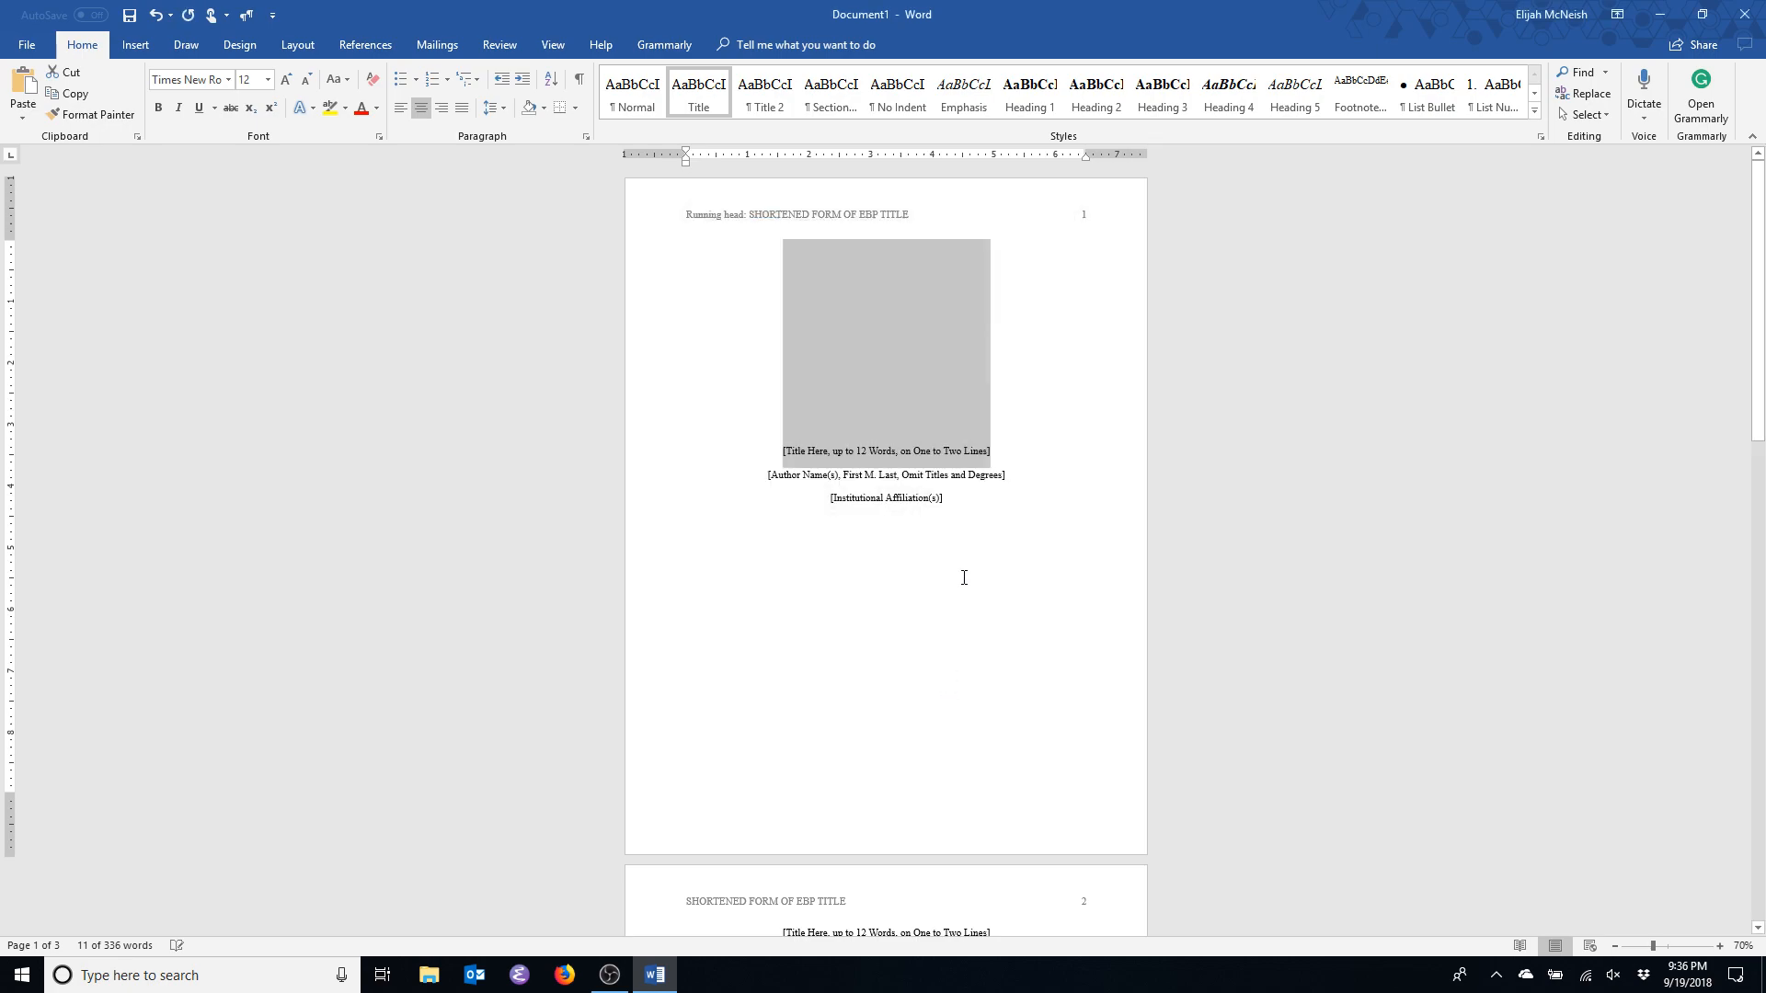
left_click(1029, 672)
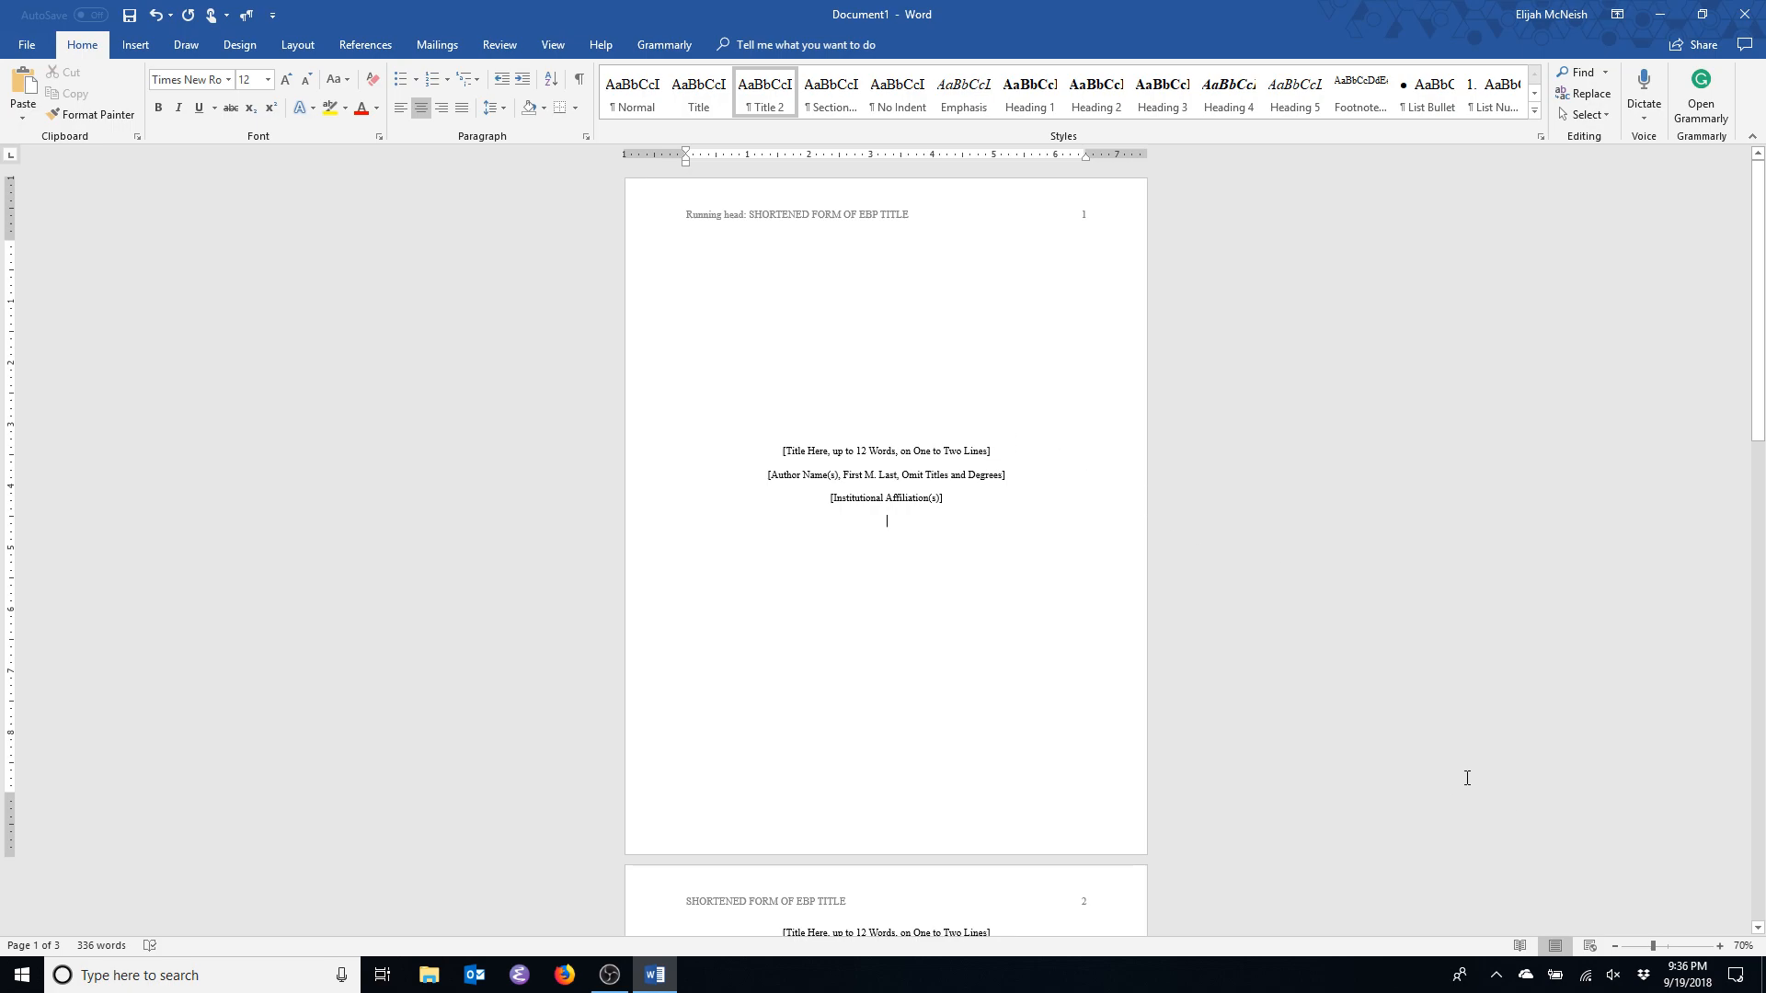
Replace the title placeholder on the title page with "Full Form of My EBP Paper", working at 100% zoom.
left_click(1720, 946)
left_click(1721, 946)
left_click(1720, 946)
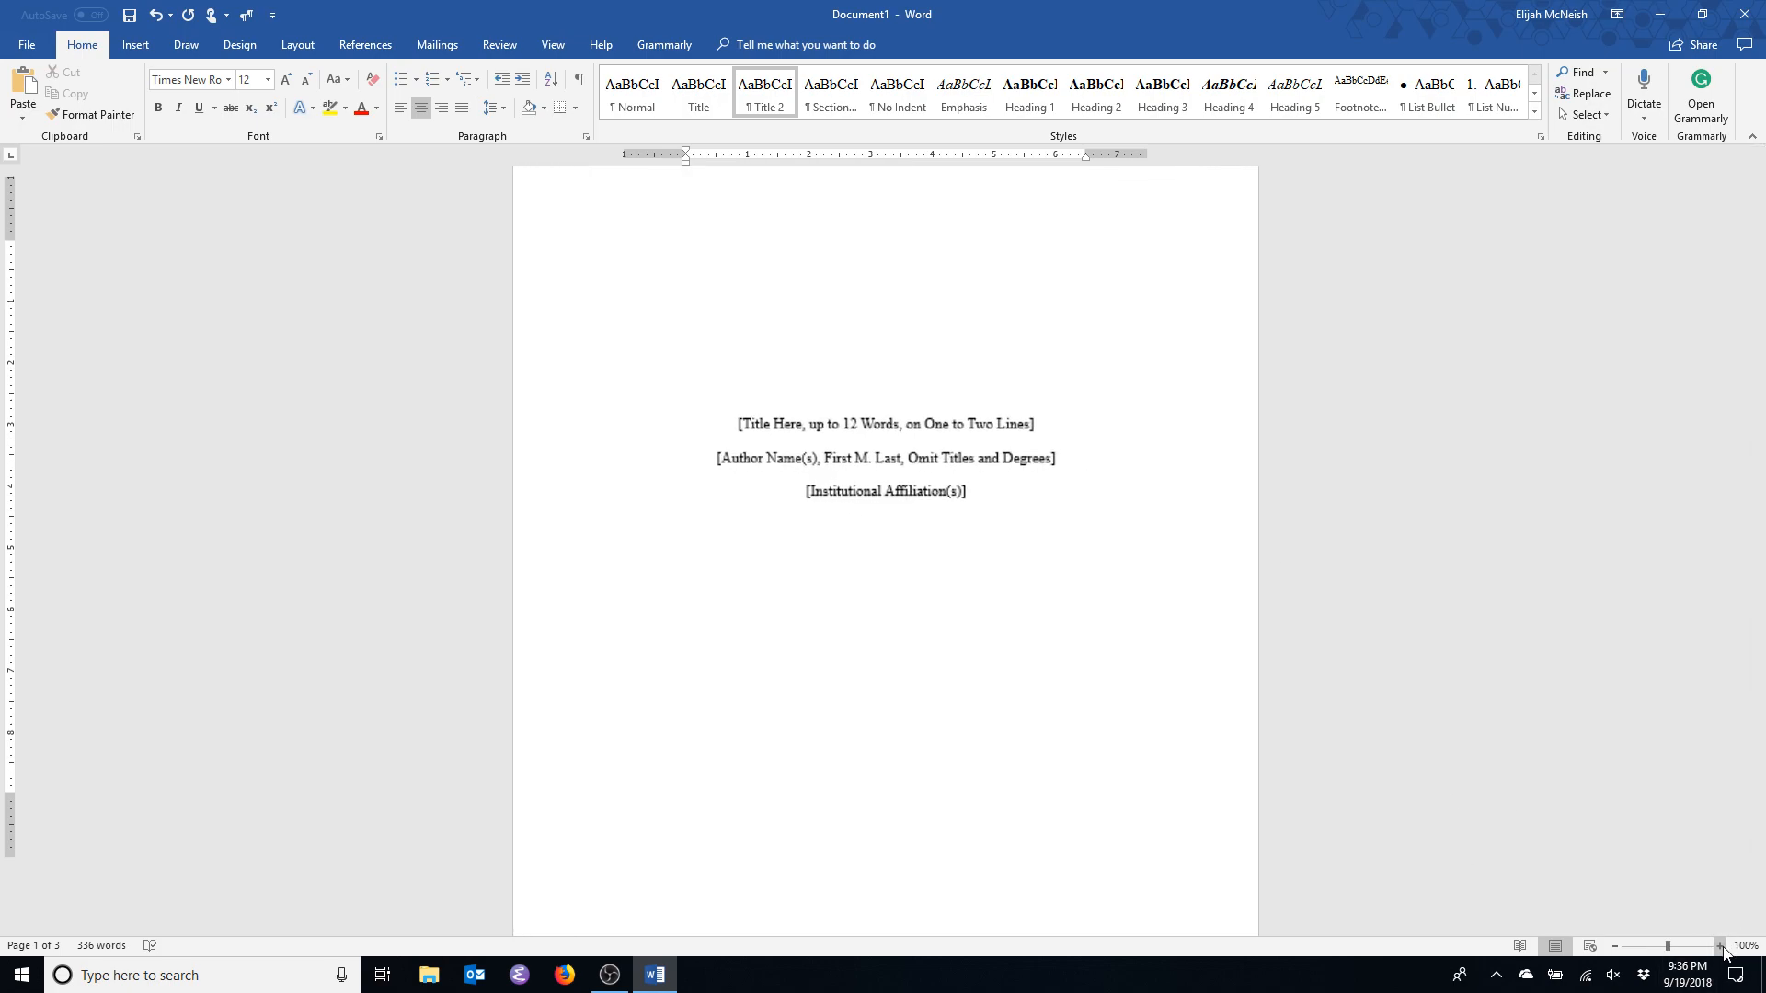
scroll(1023, 578, "up", 3)
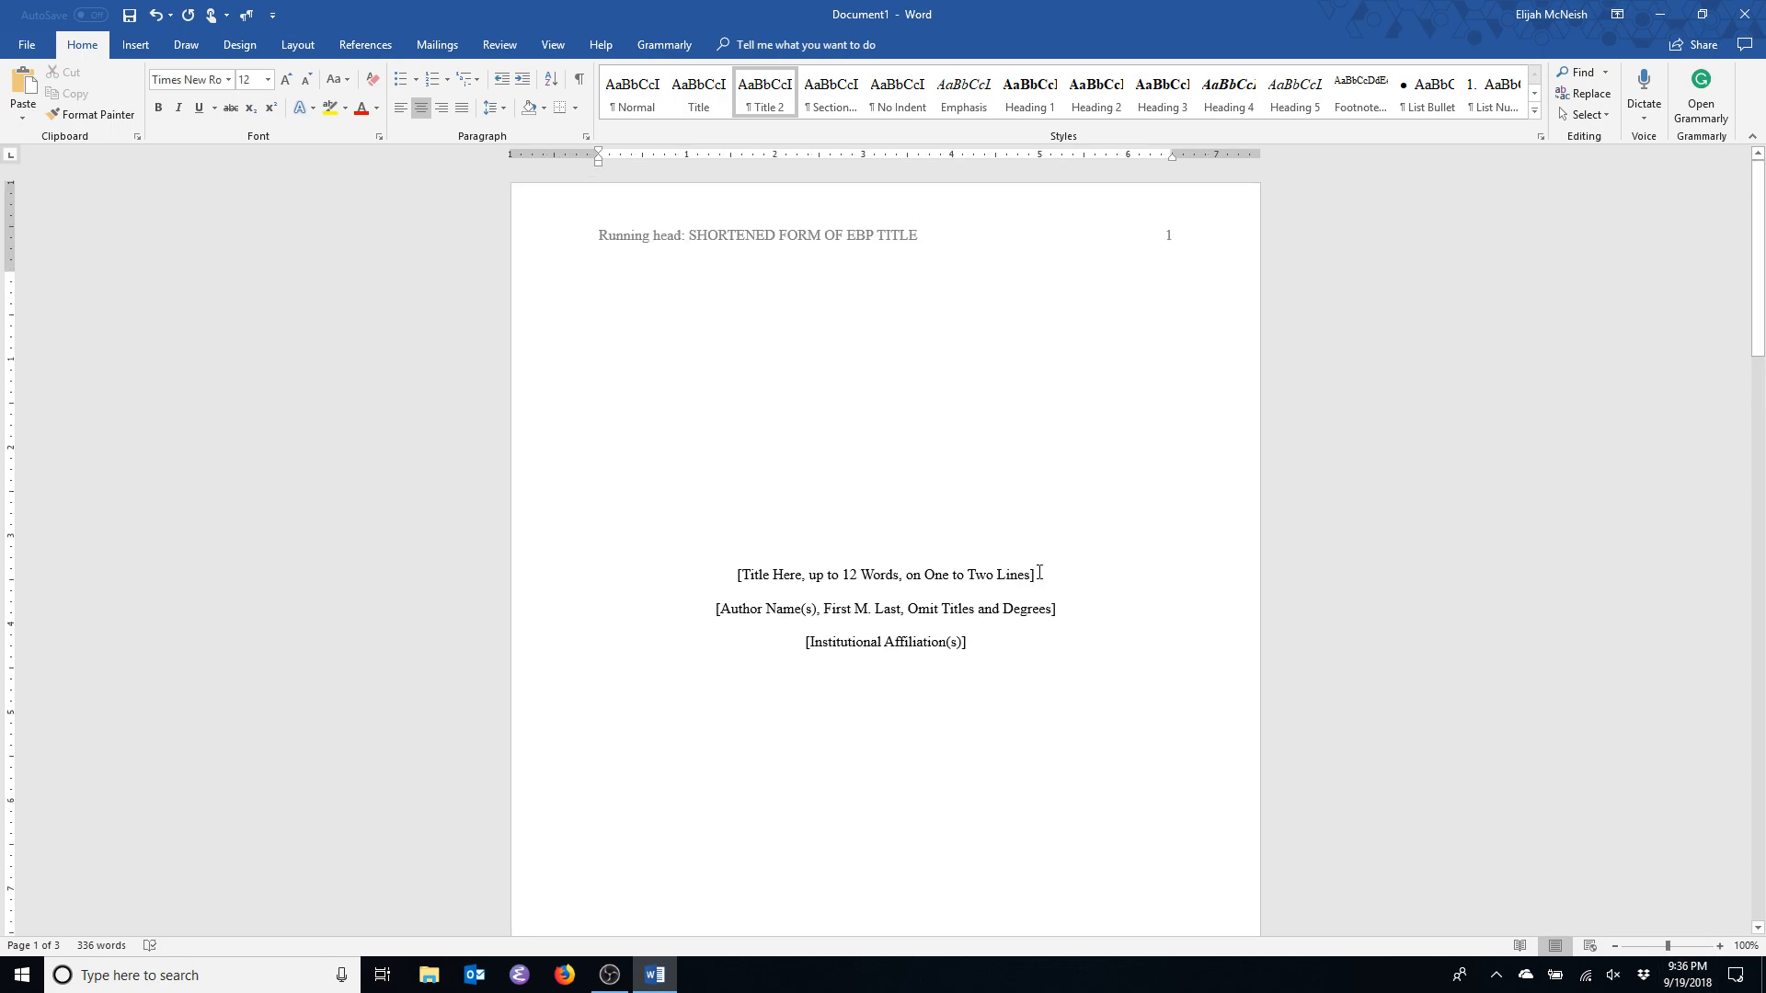
left_click(869, 553)
left_click(833, 596)
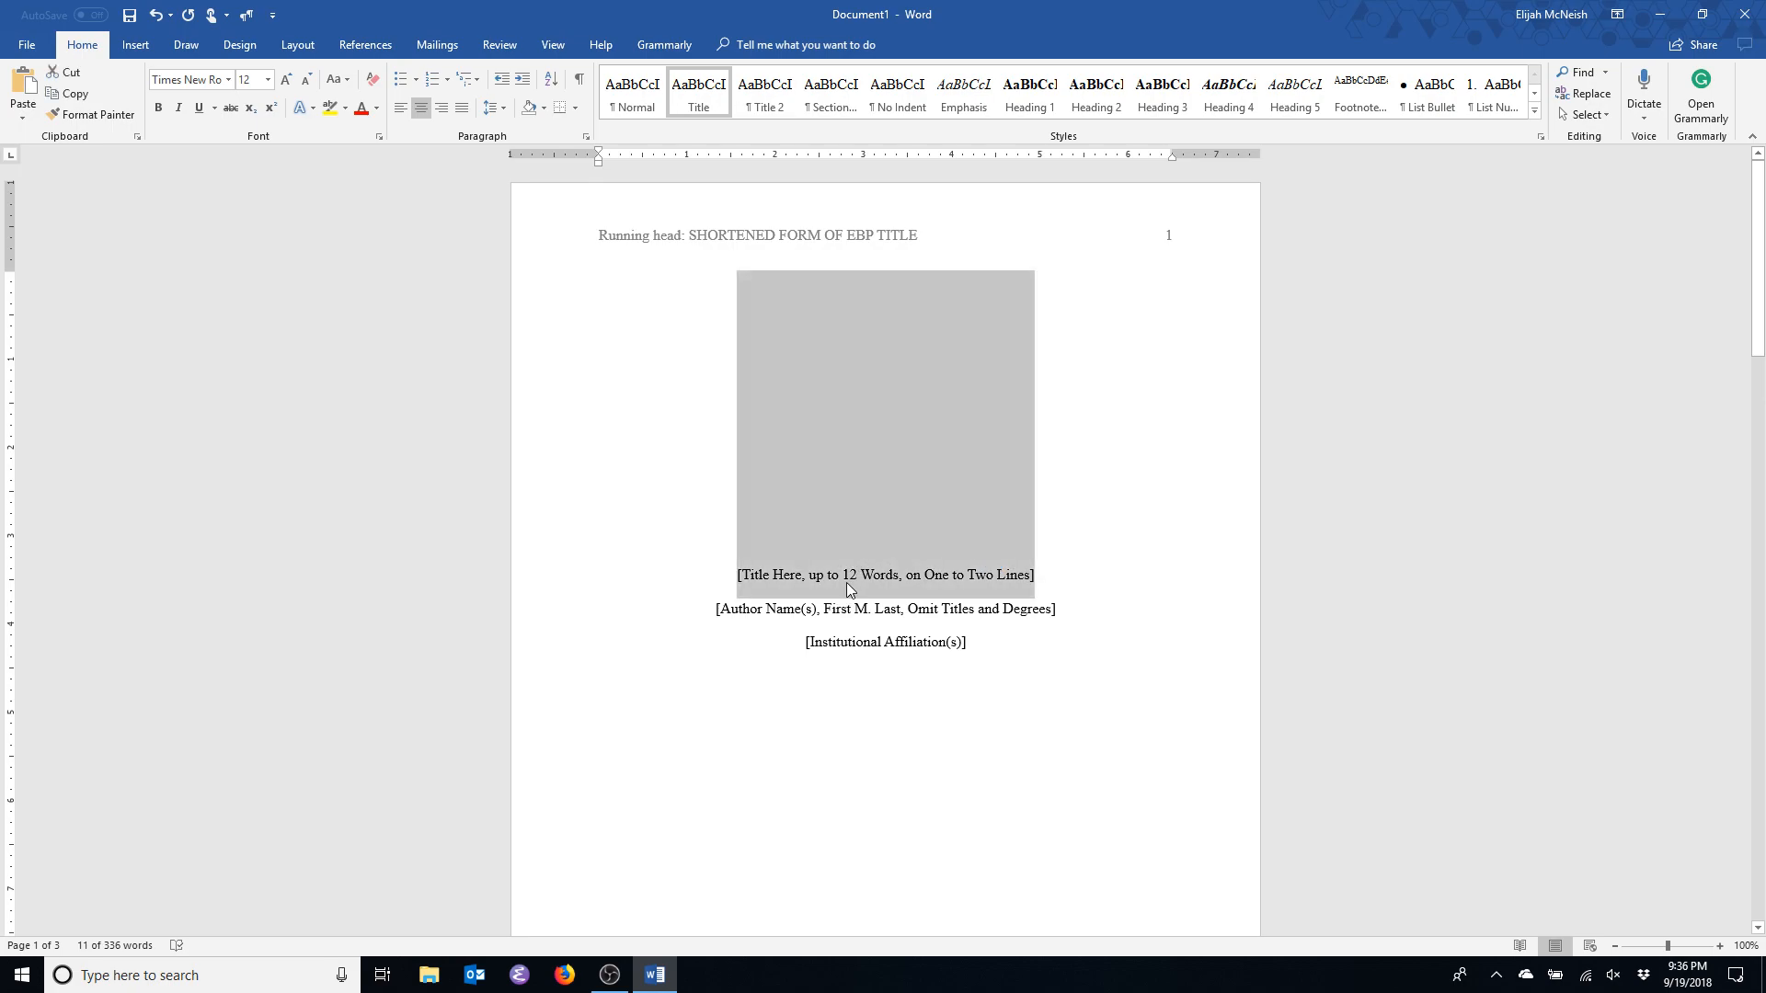
type("F")
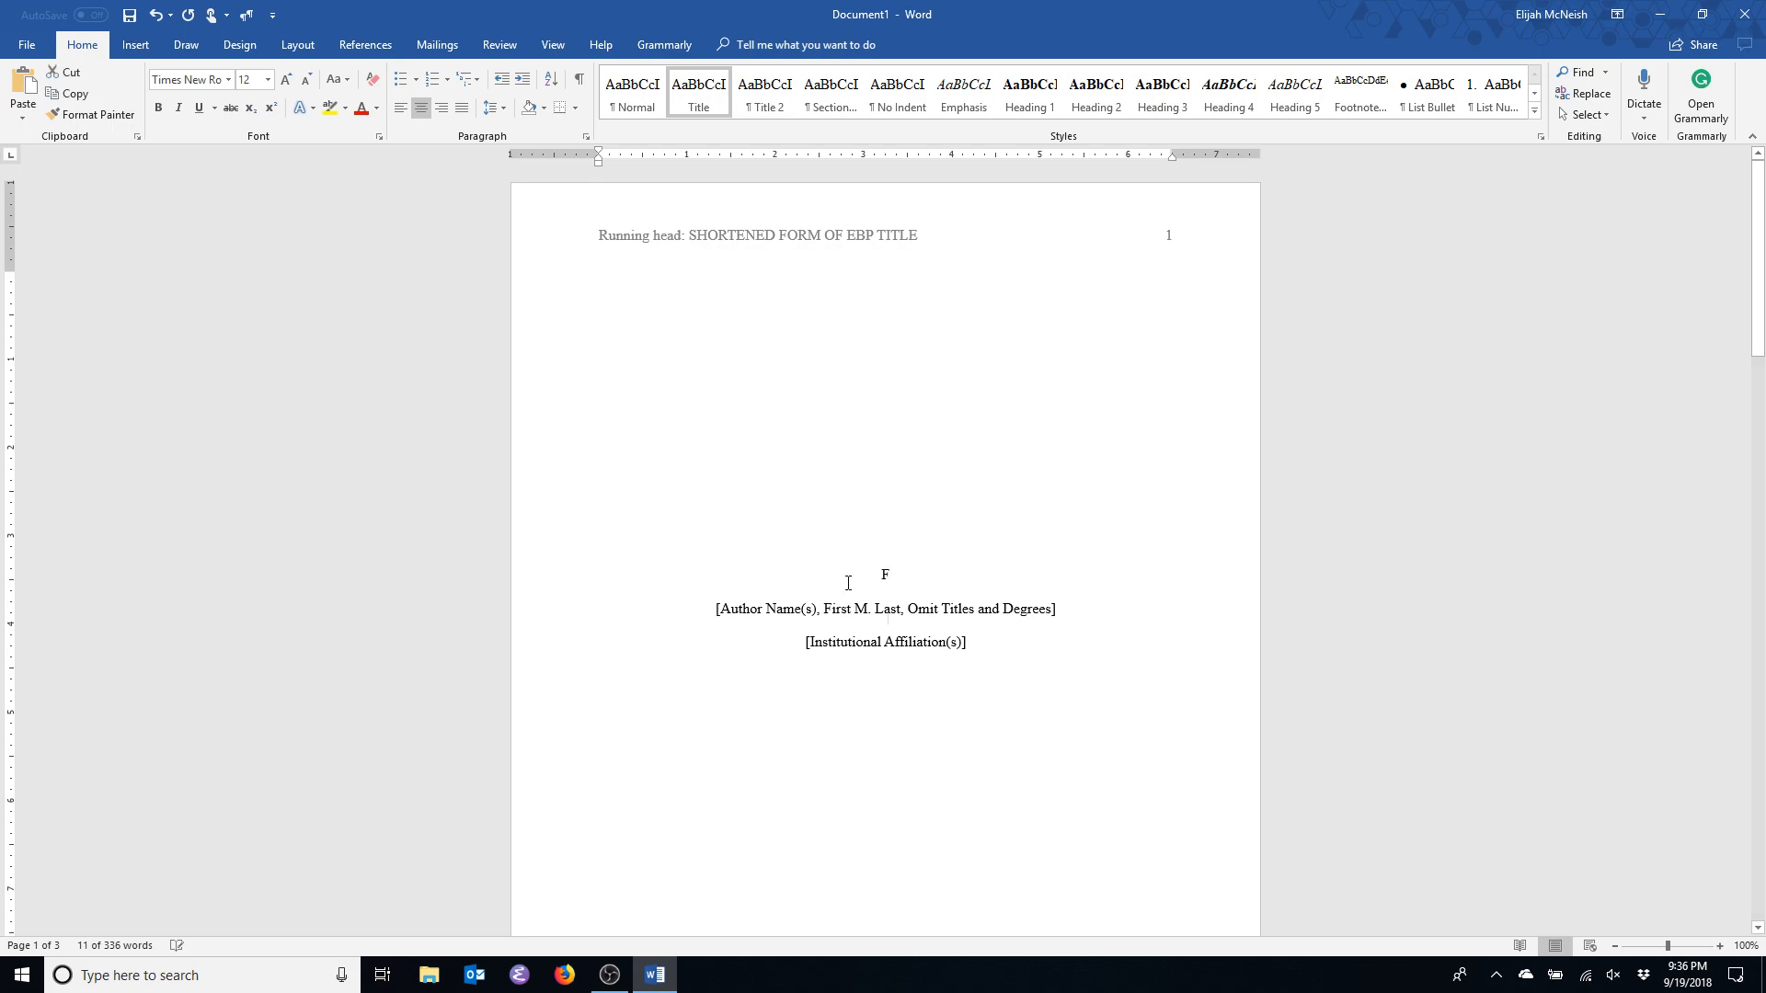
type("ull F")
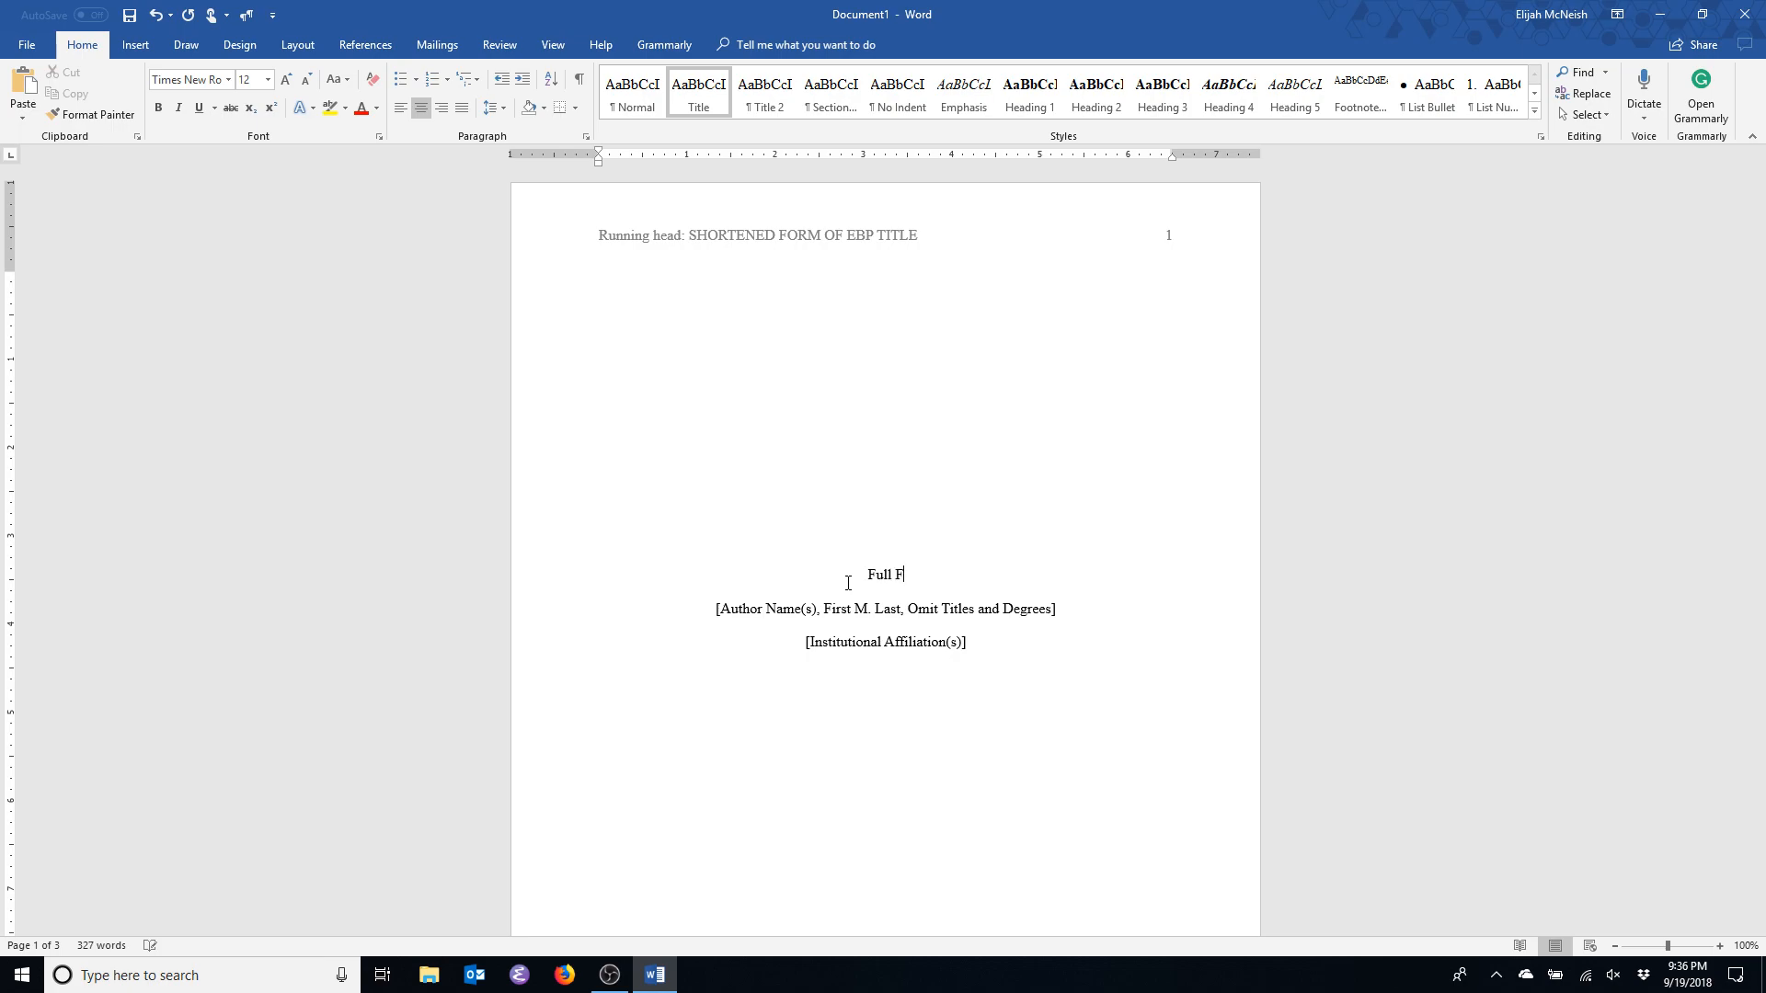
type("orm of My EBP Paper")
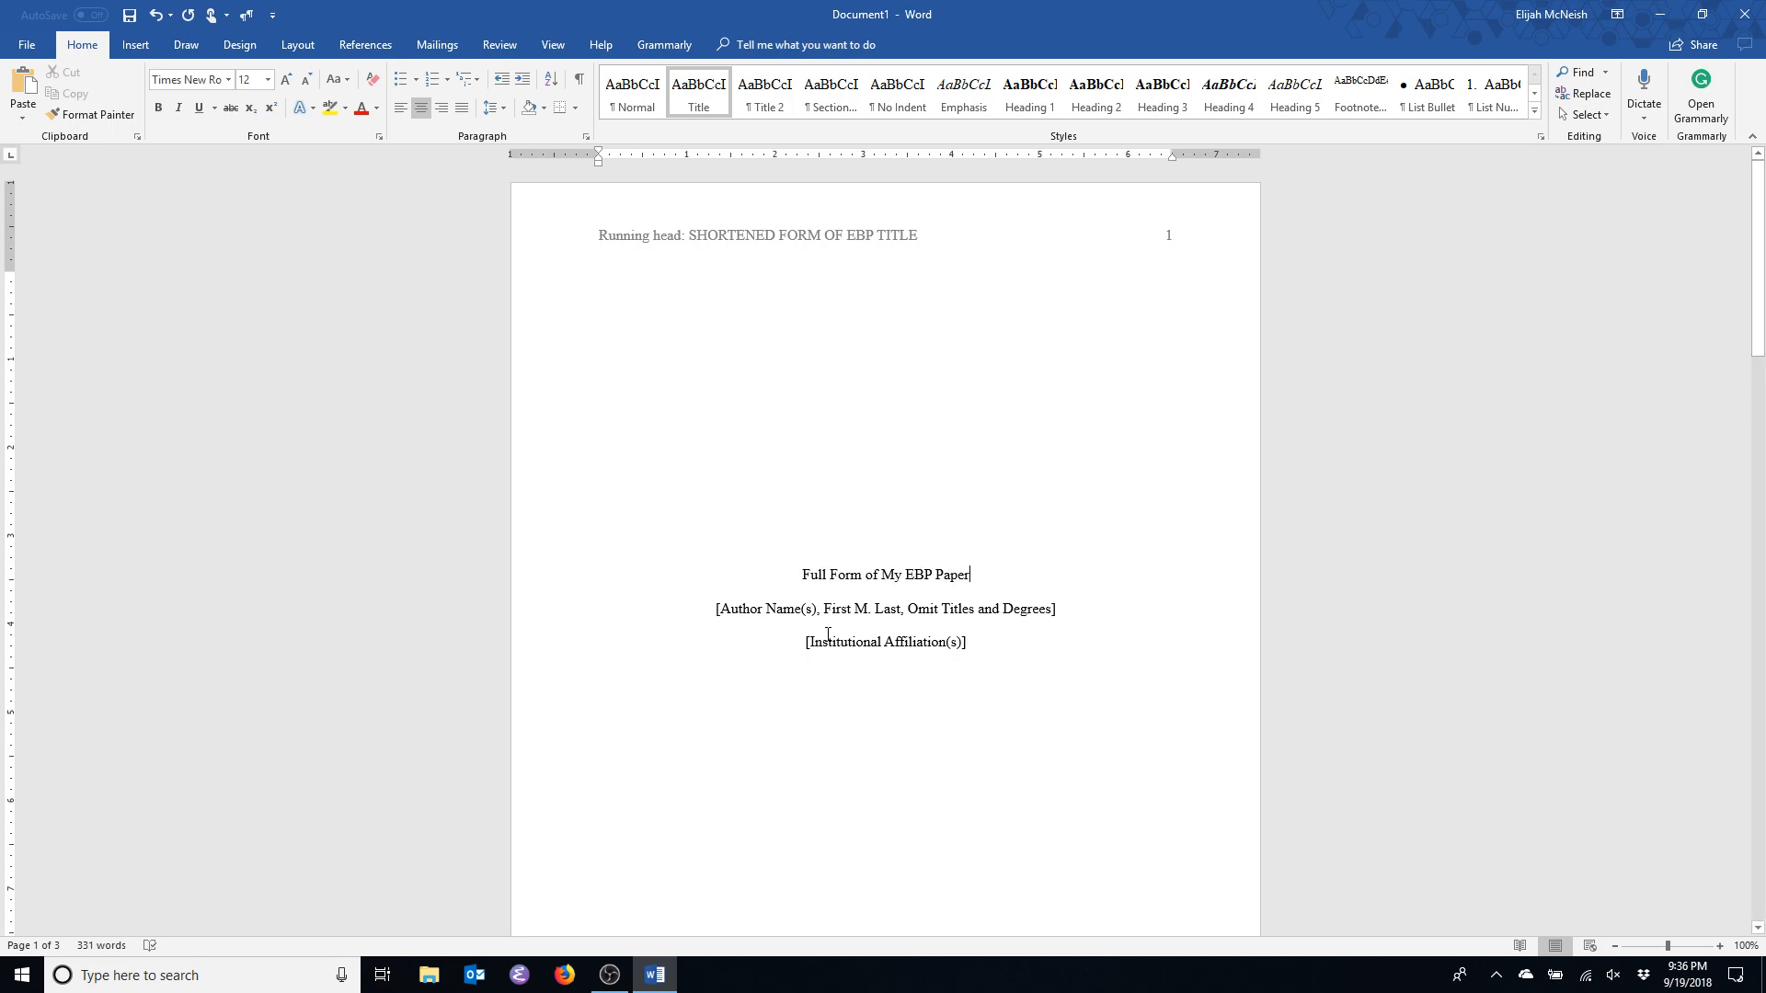
Replace the author placeholder on the title page with the author's full name, including the middle initial.
scroll(1041, 570, "down", 8)
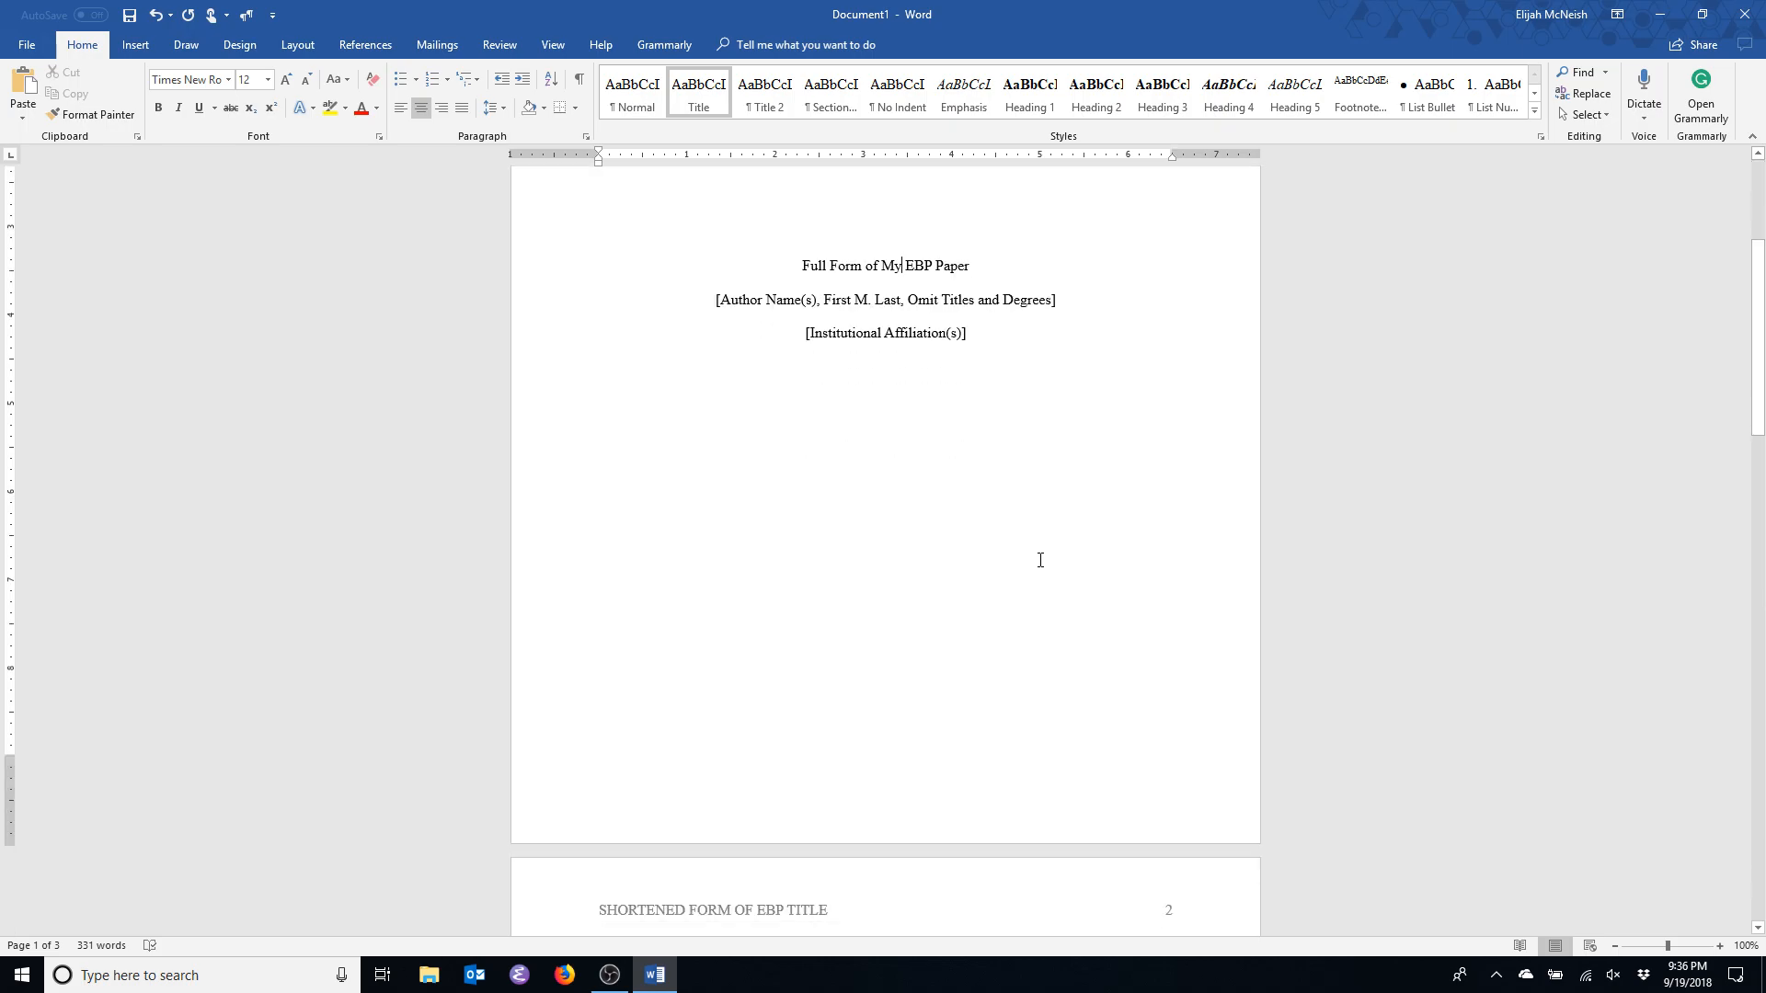
scroll(1049, 386, "up", 4)
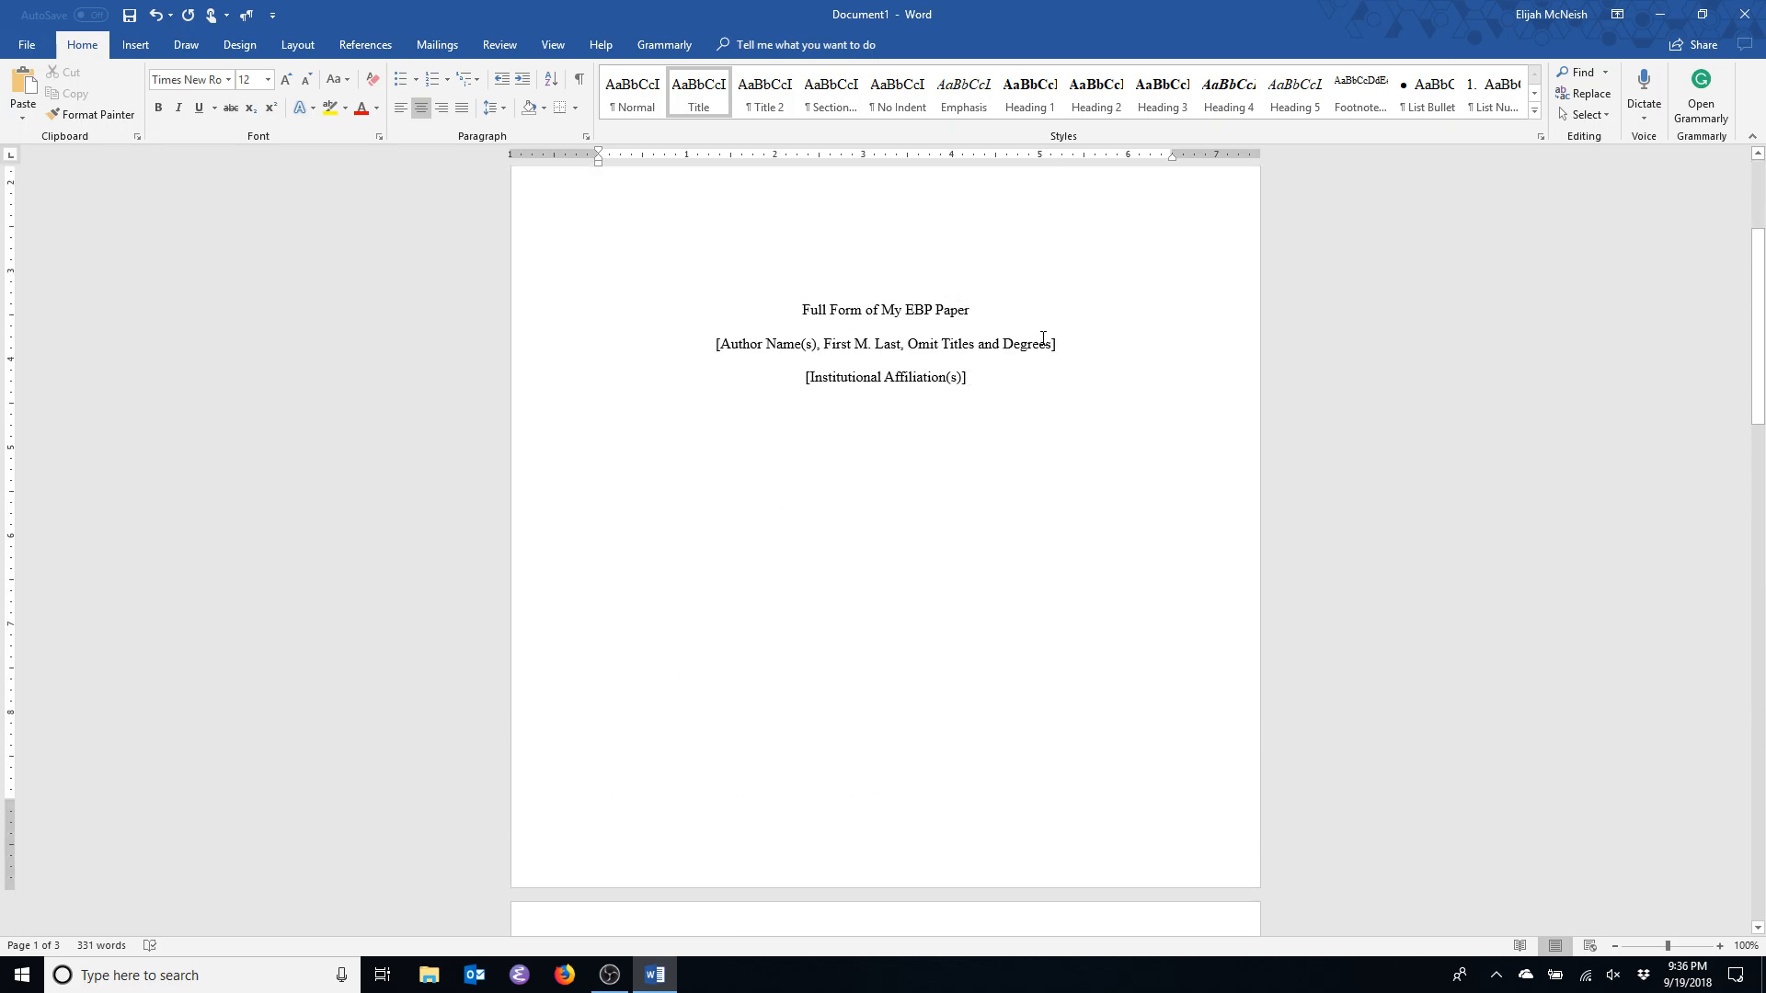
triple_click(1045, 344)
type("Elij")
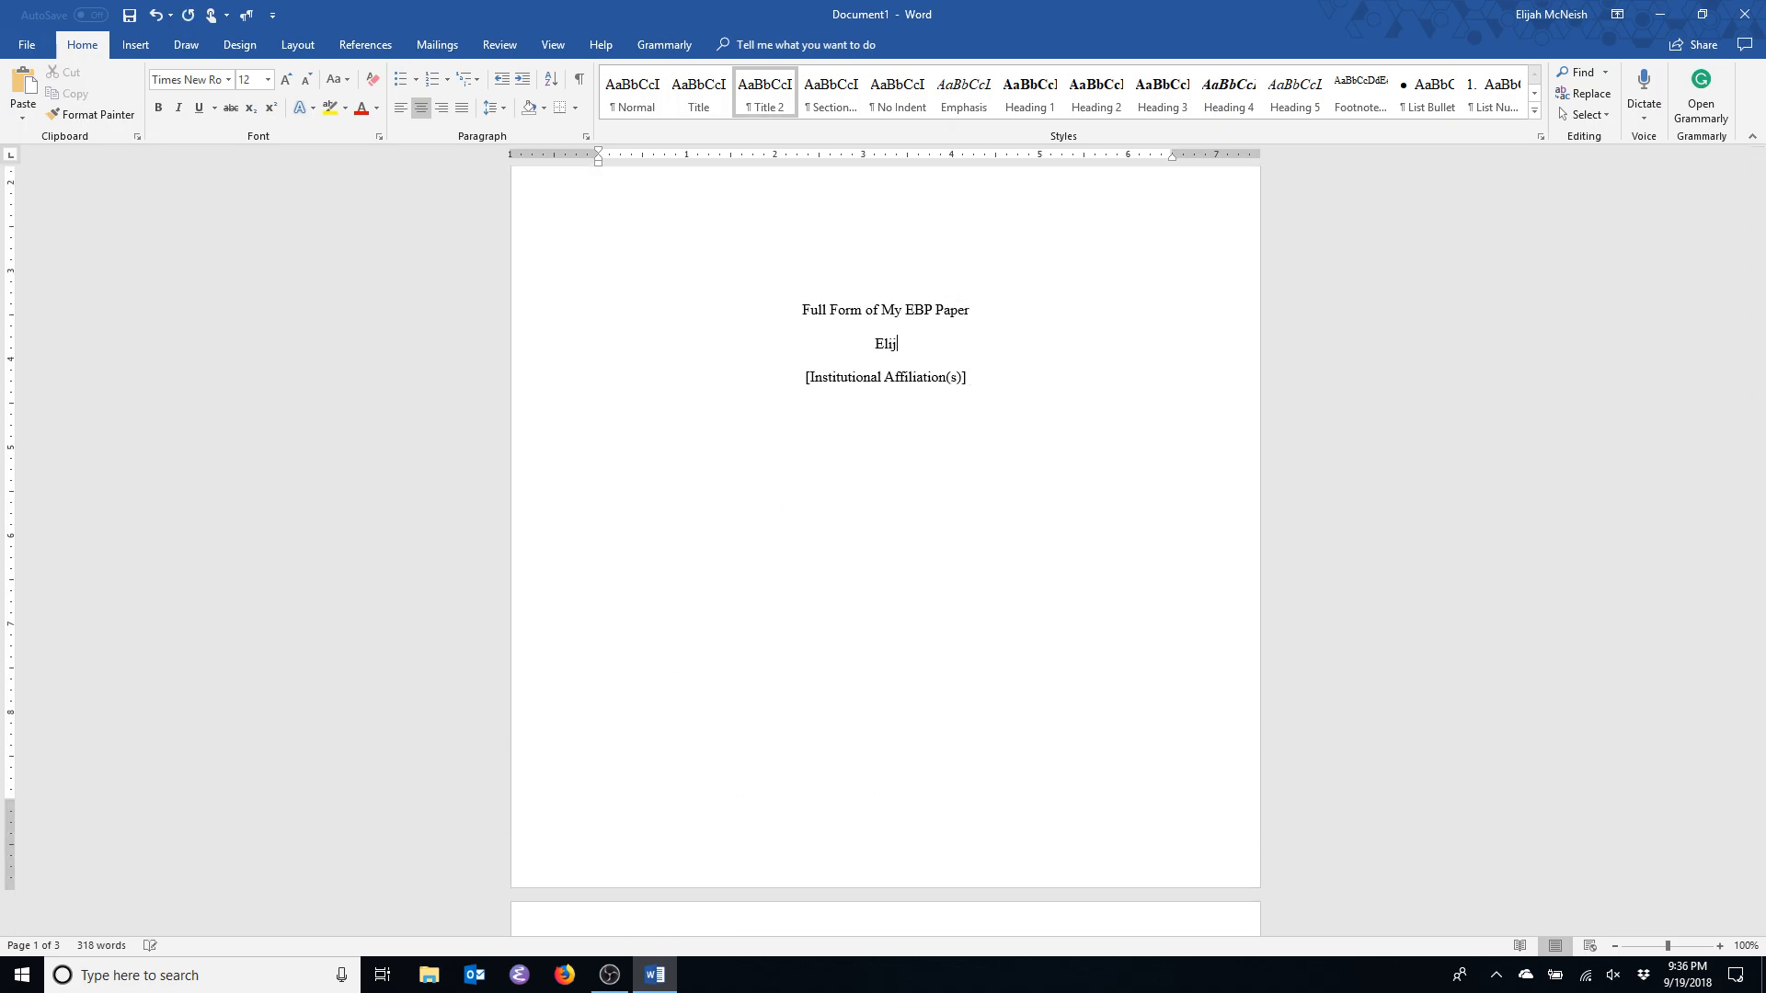
type("ah J. McNeish")
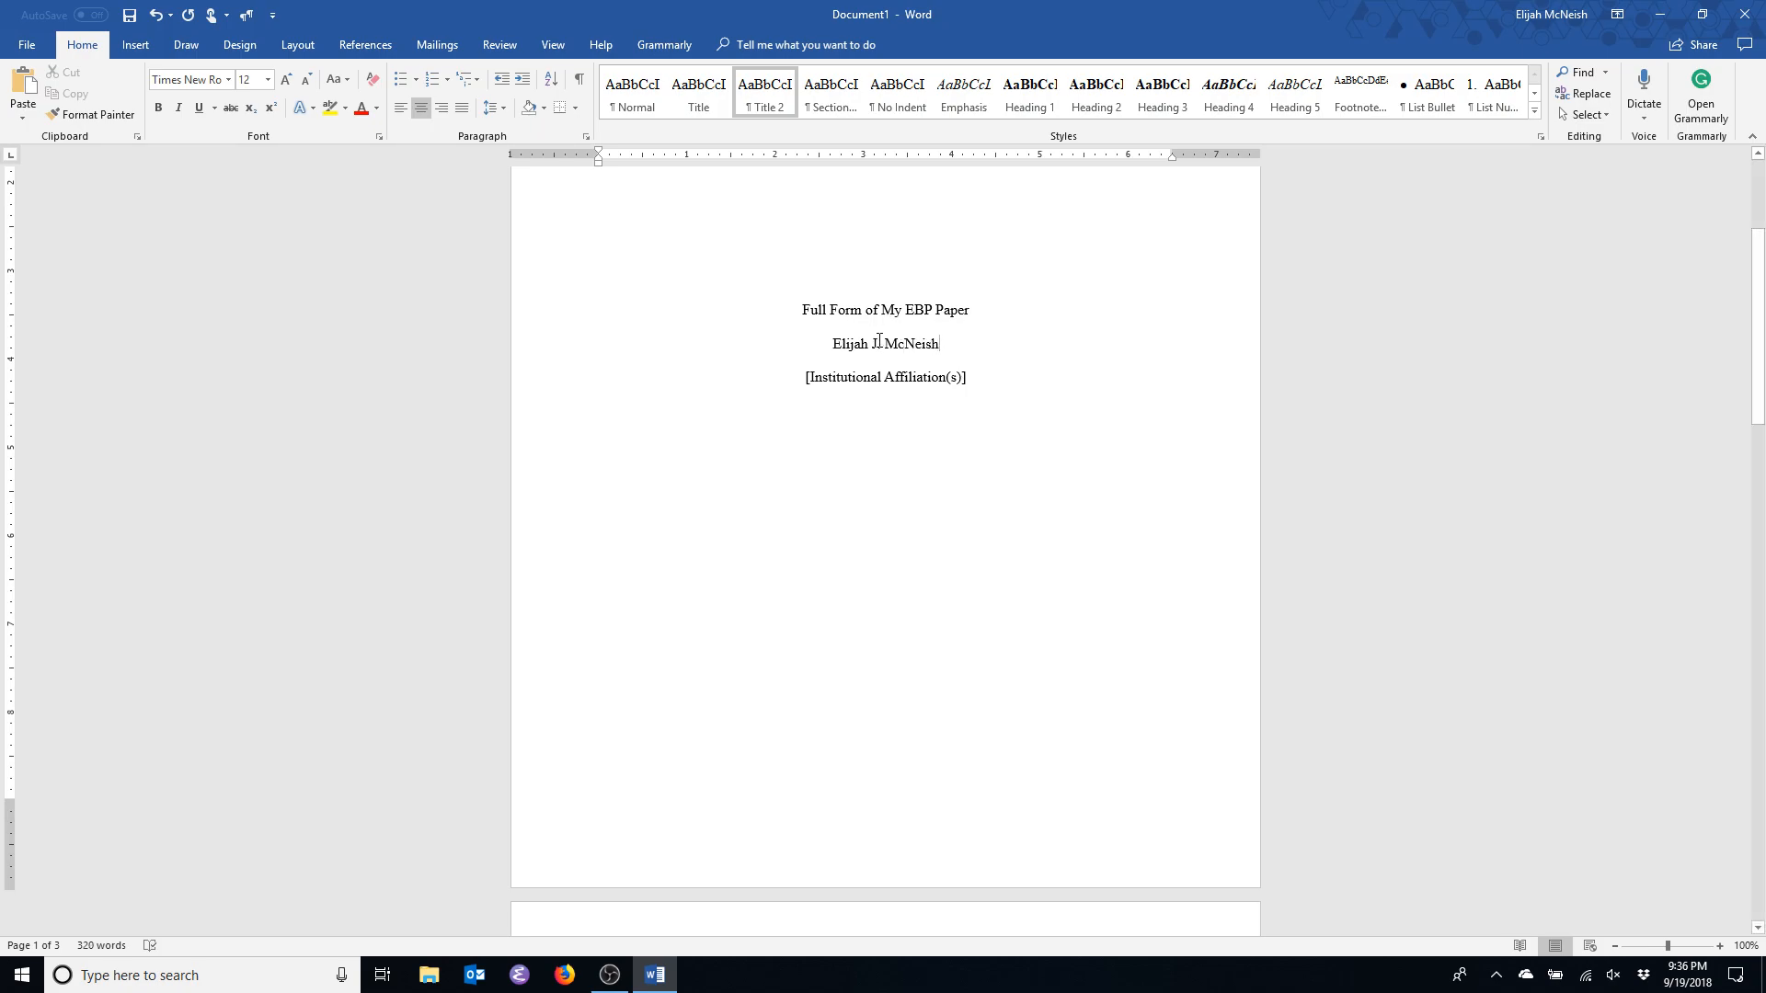
Replace the institutional affiliation placeholder on the title page with "Kirkwood Community College".
left_click(886, 381)
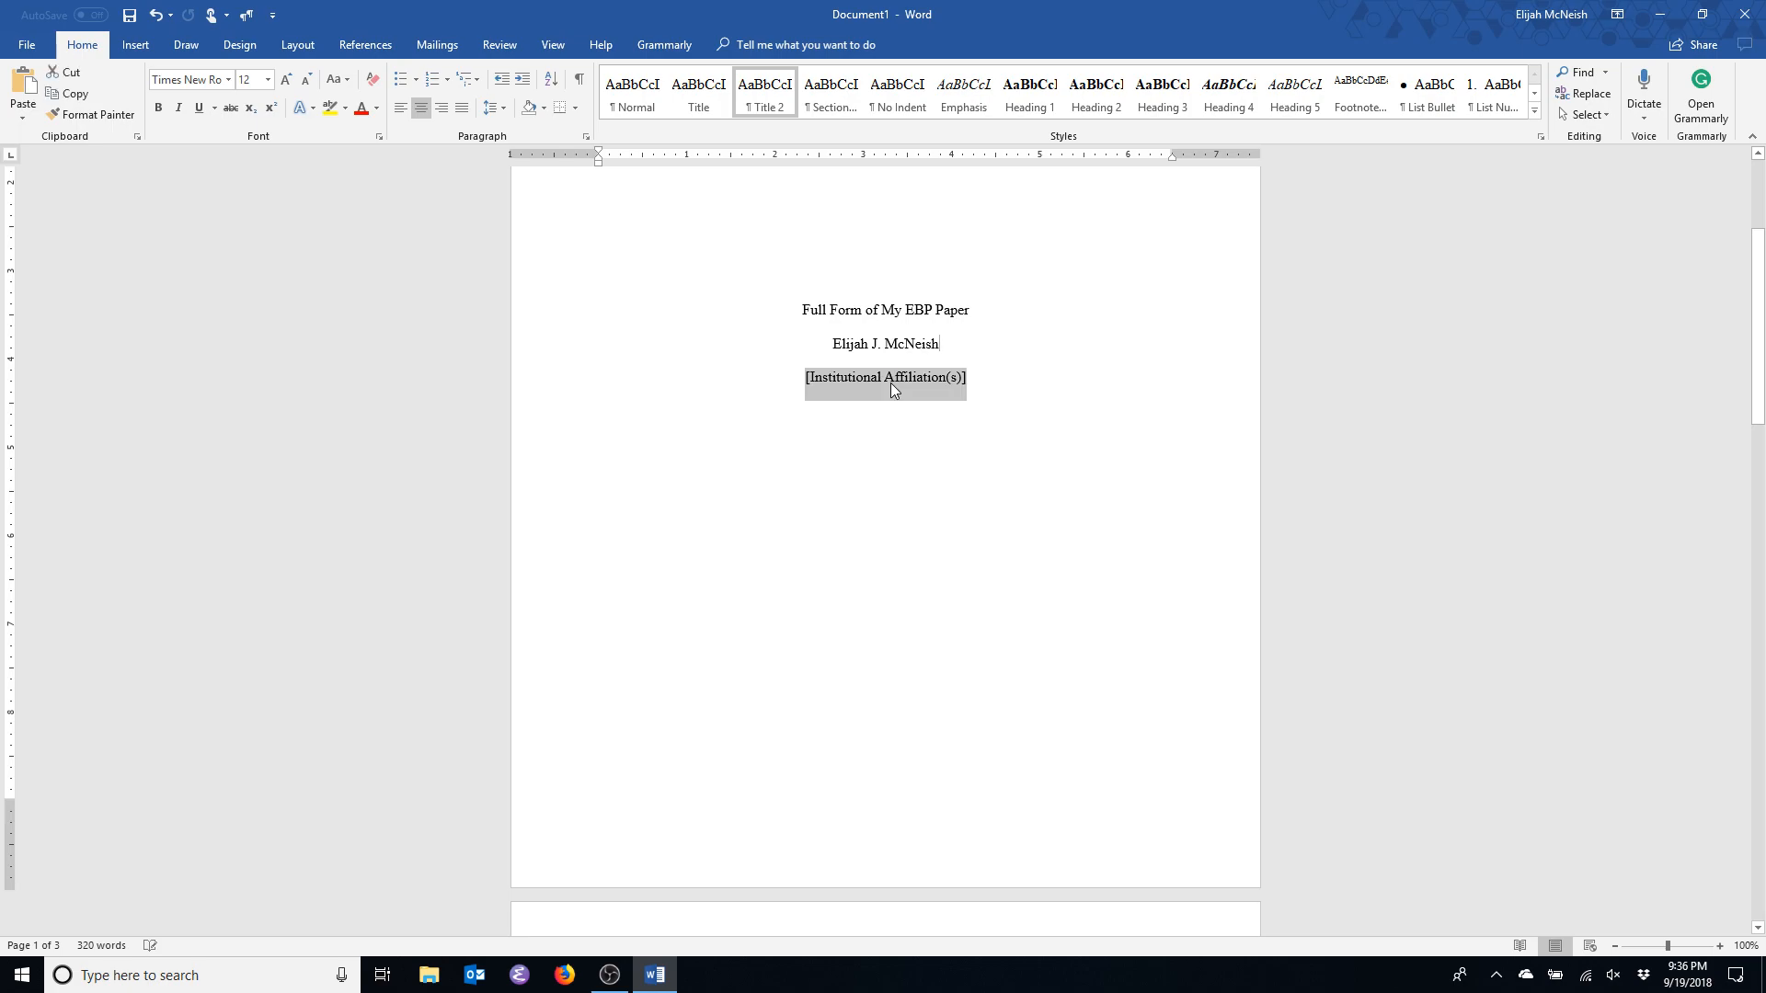
type("Kirkwood")
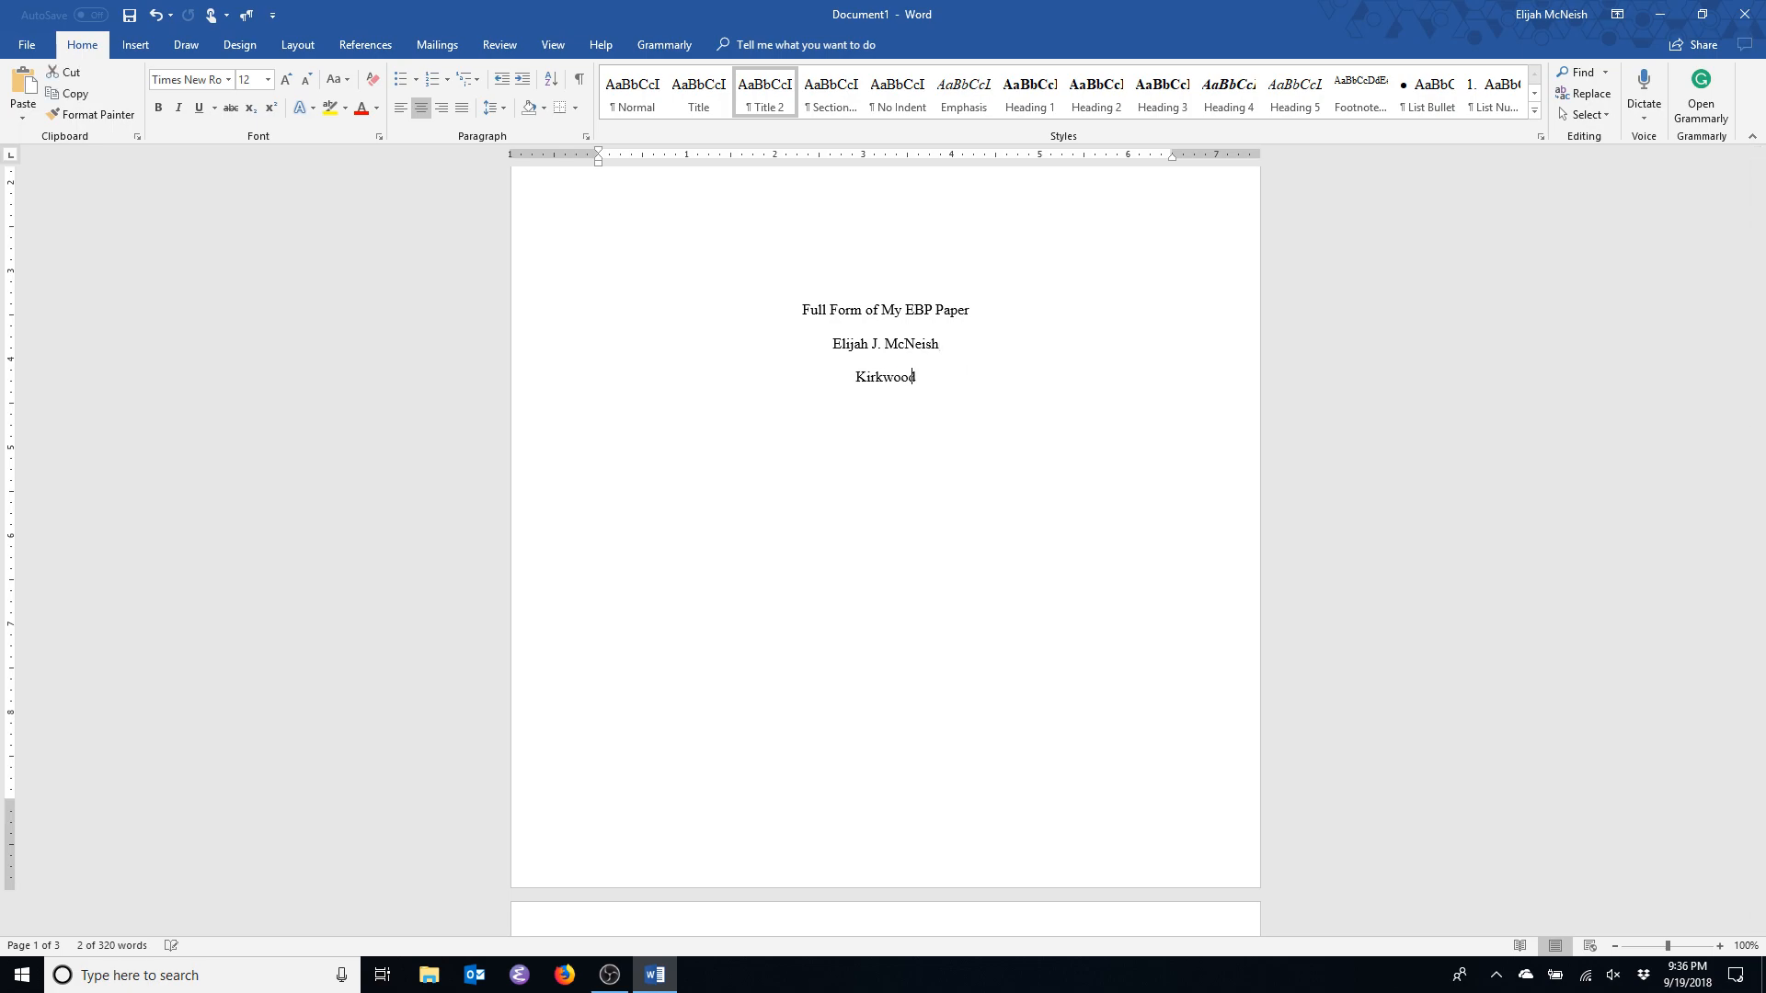
type(" Community College")
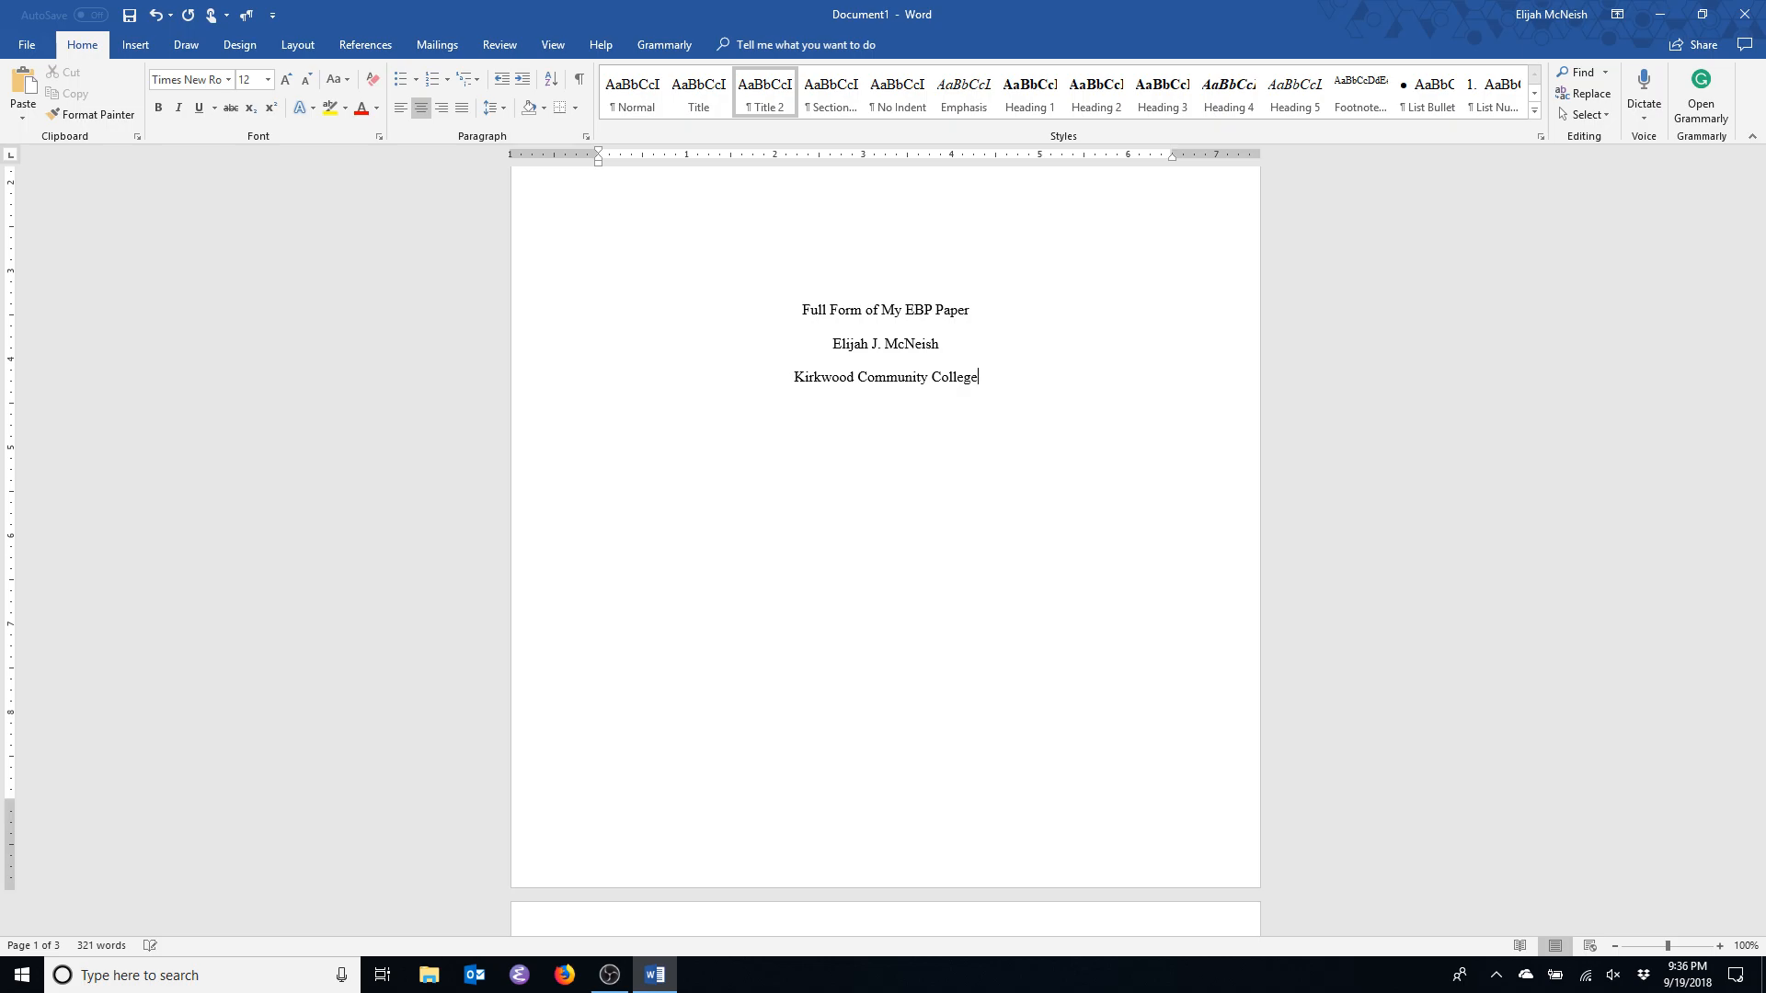
Compare the title on the title page with the title line that opens the body on page 2.
scroll(1016, 592, "up", 3)
key("Return")
scroll(1063, 788, "down", 3)
scroll(1062, 788, "down", 10)
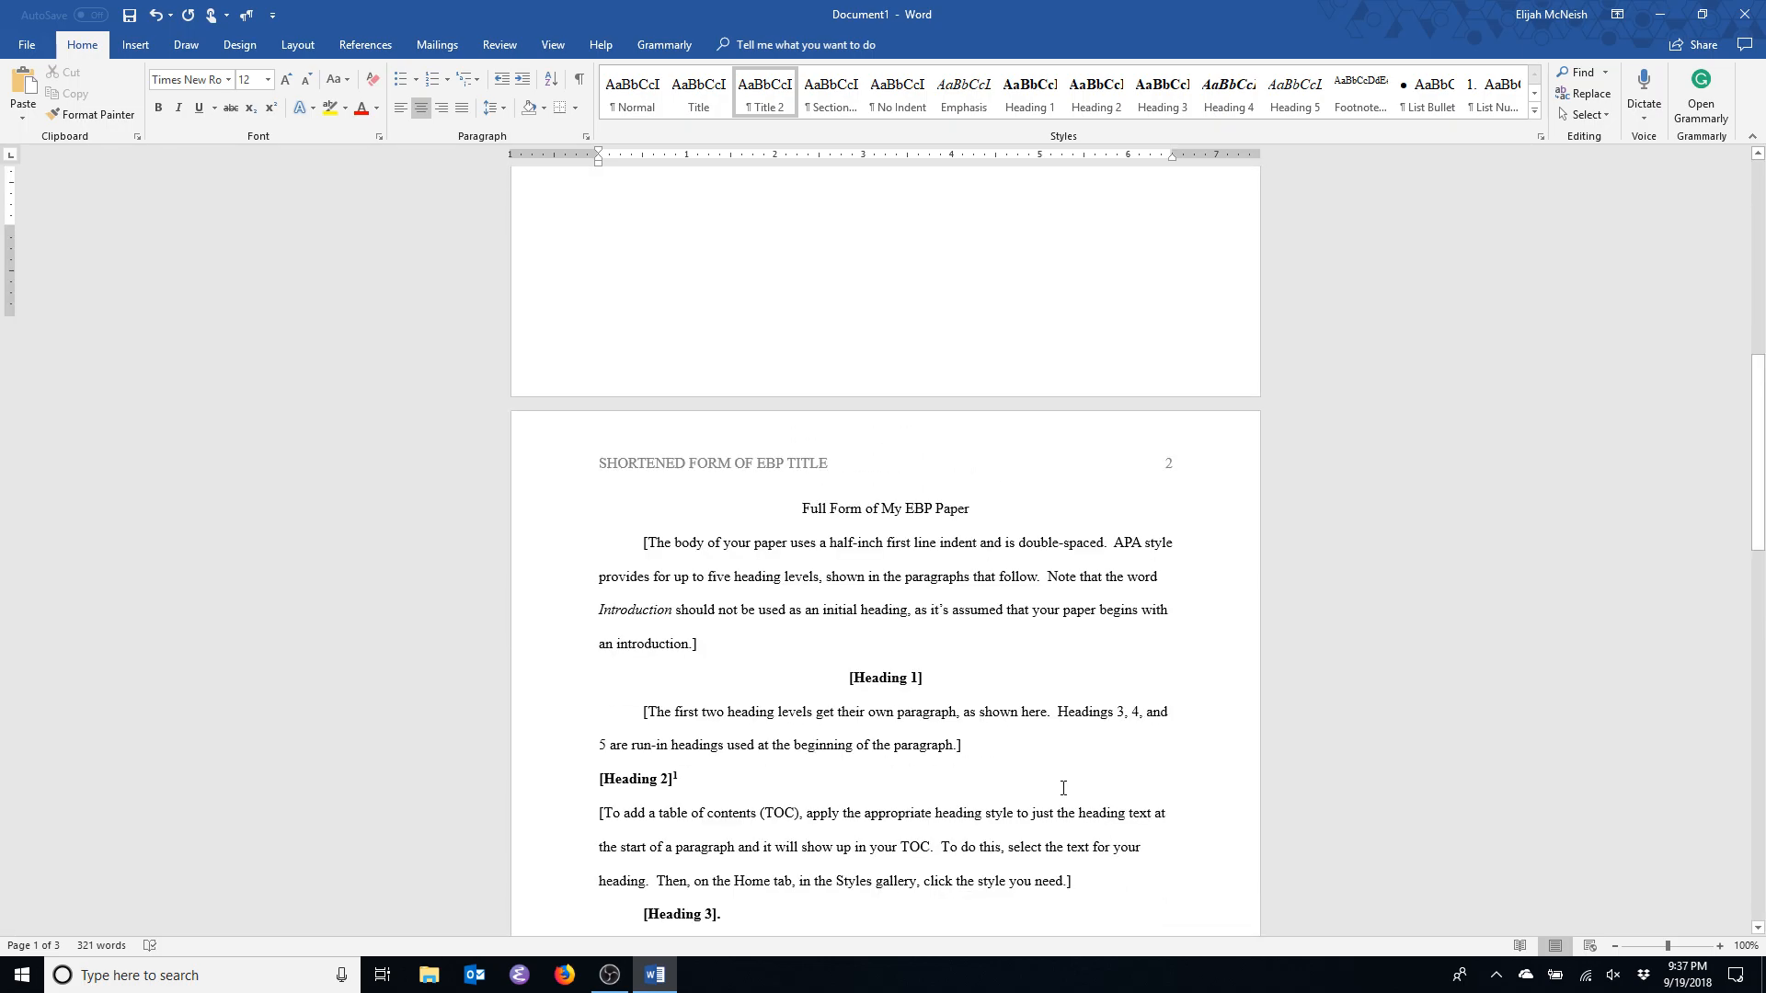
scroll(1045, 760, "up", 11)
left_click(862, 398)
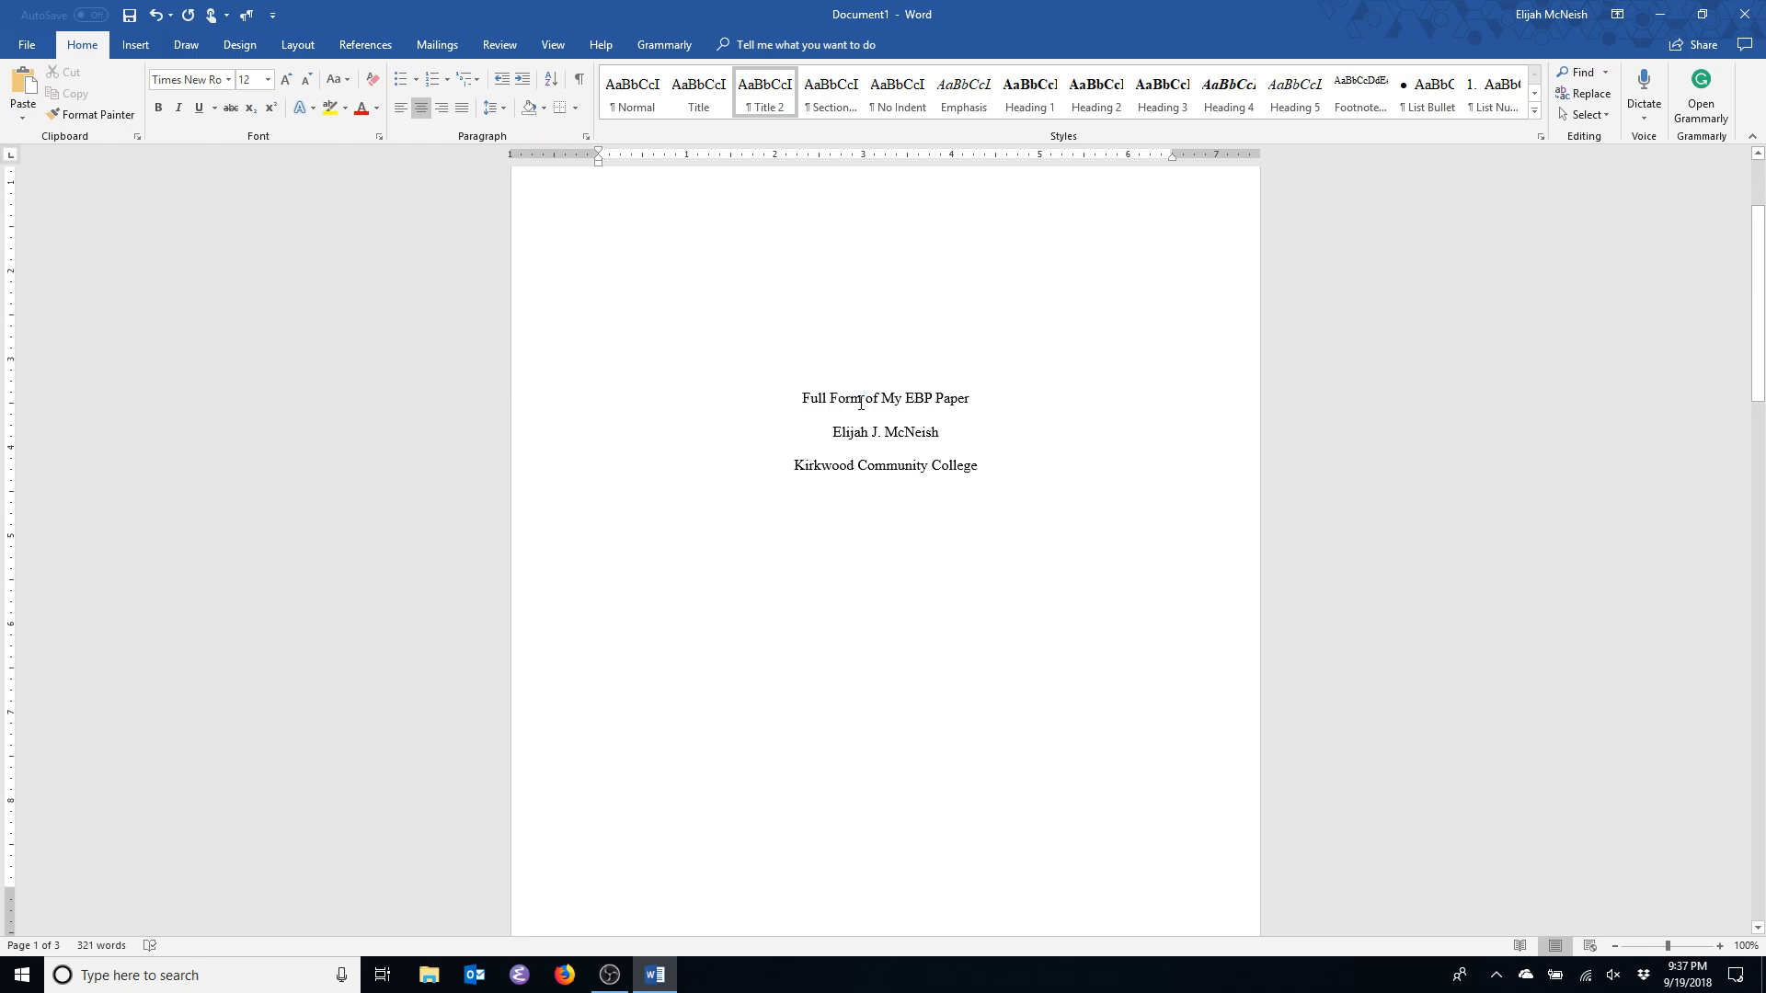
scroll(920, 398, "up", 3)
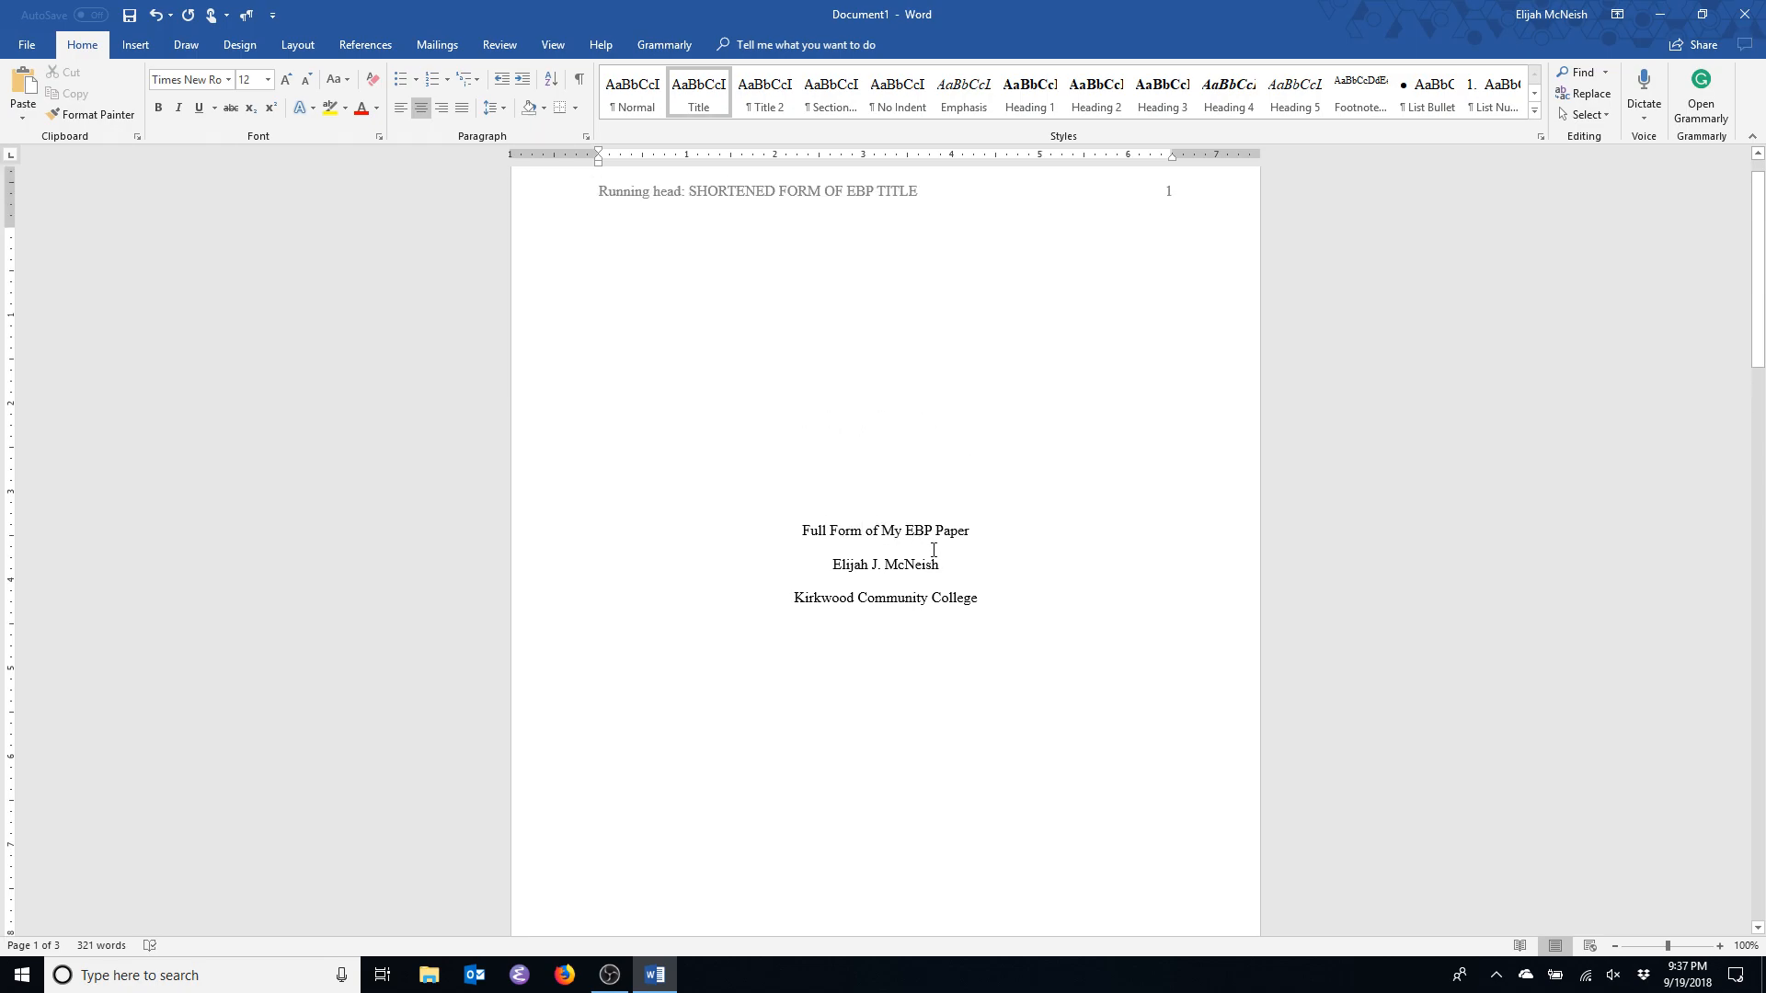
scroll(933, 550, "down", 10)
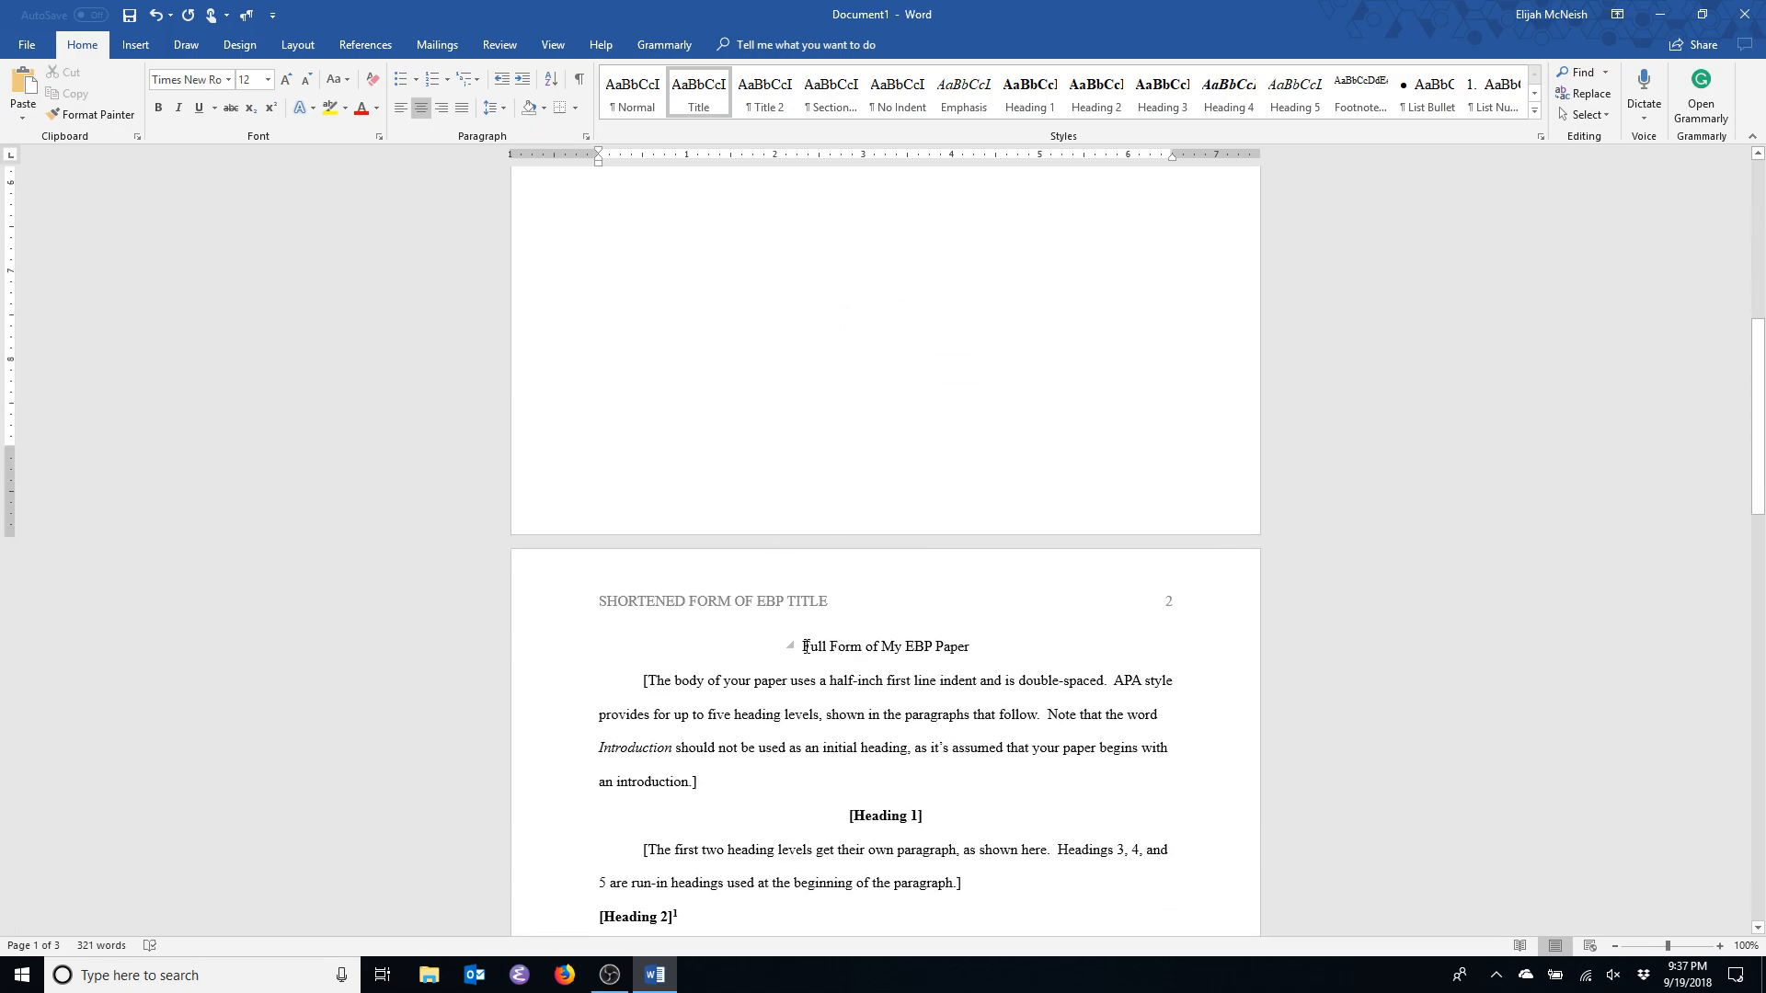
left_click_drag(806, 646, 975, 654)
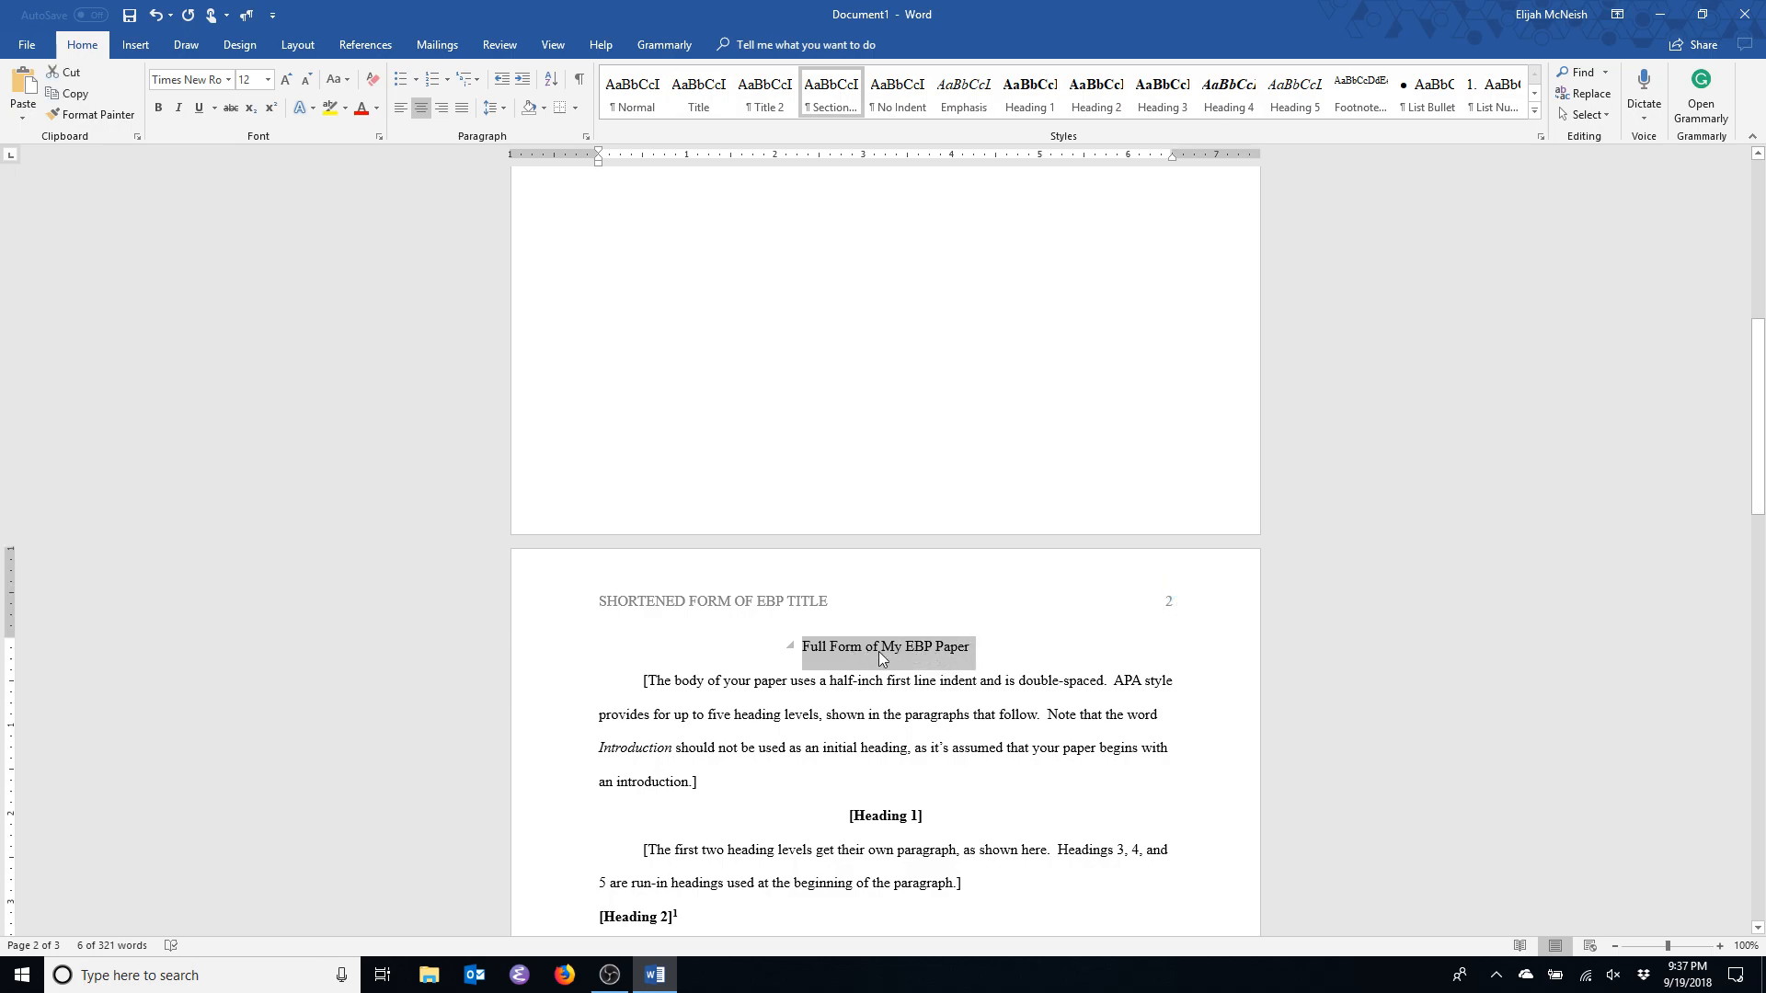
scroll(903, 660, "down", 7)
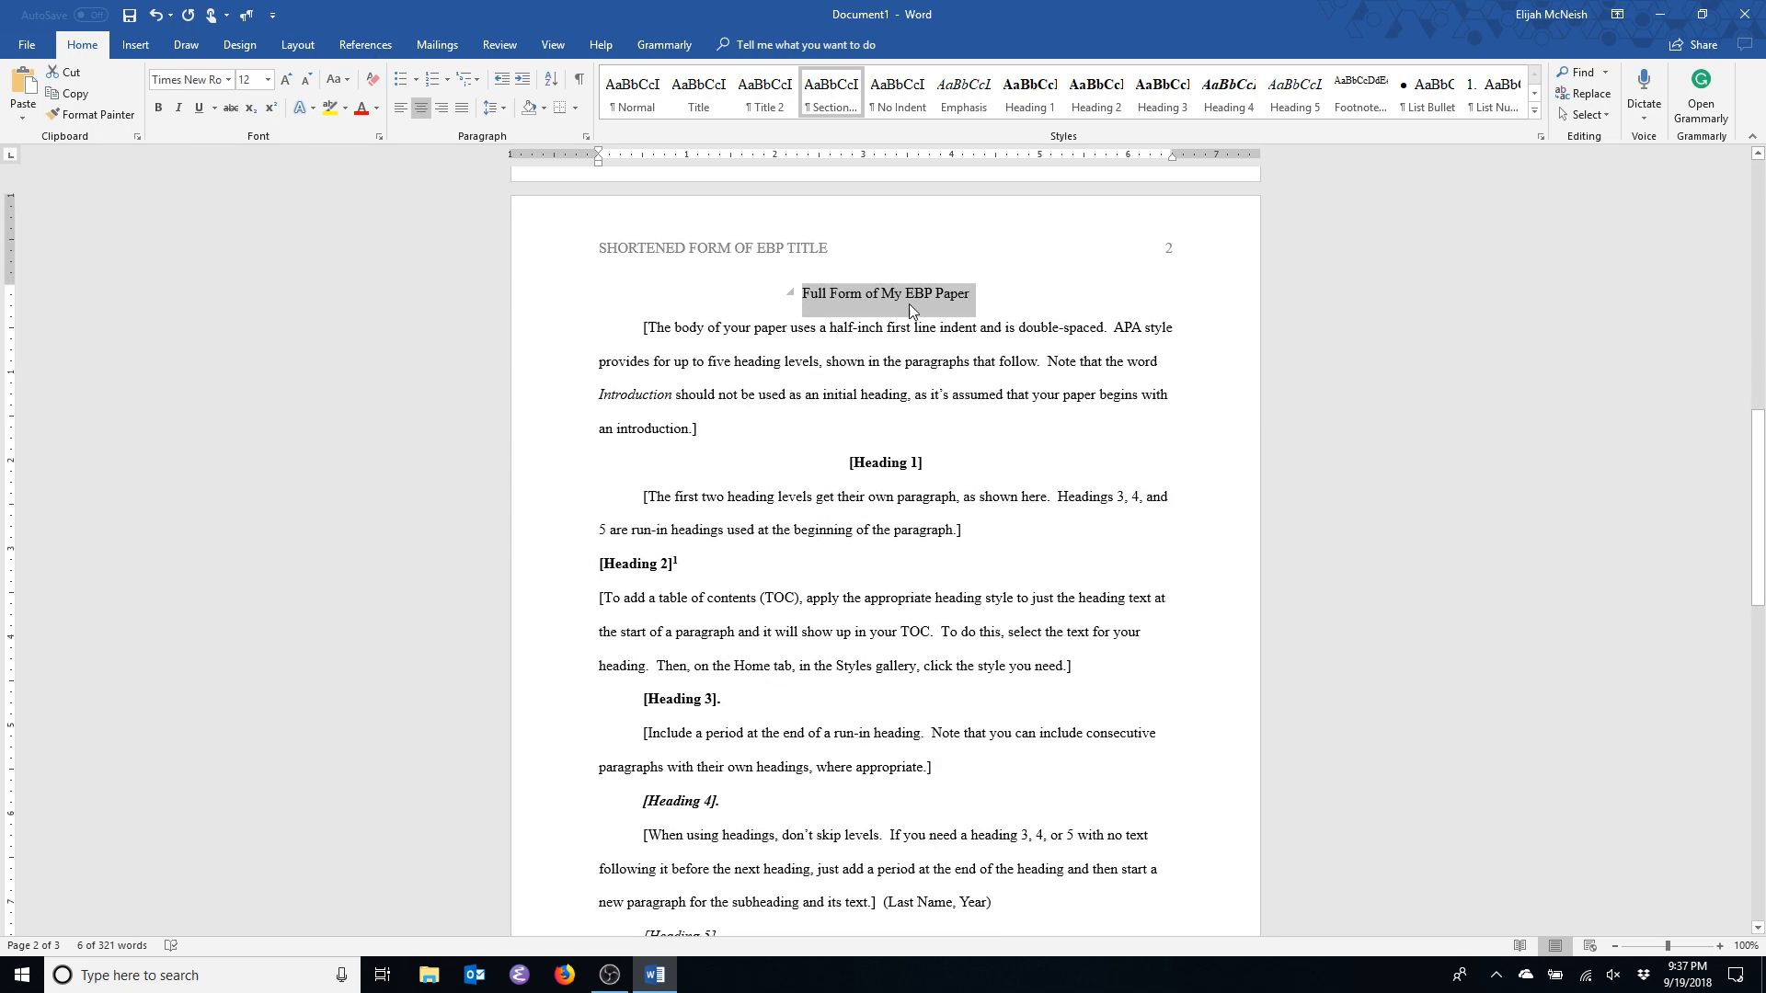
left_click(909, 304)
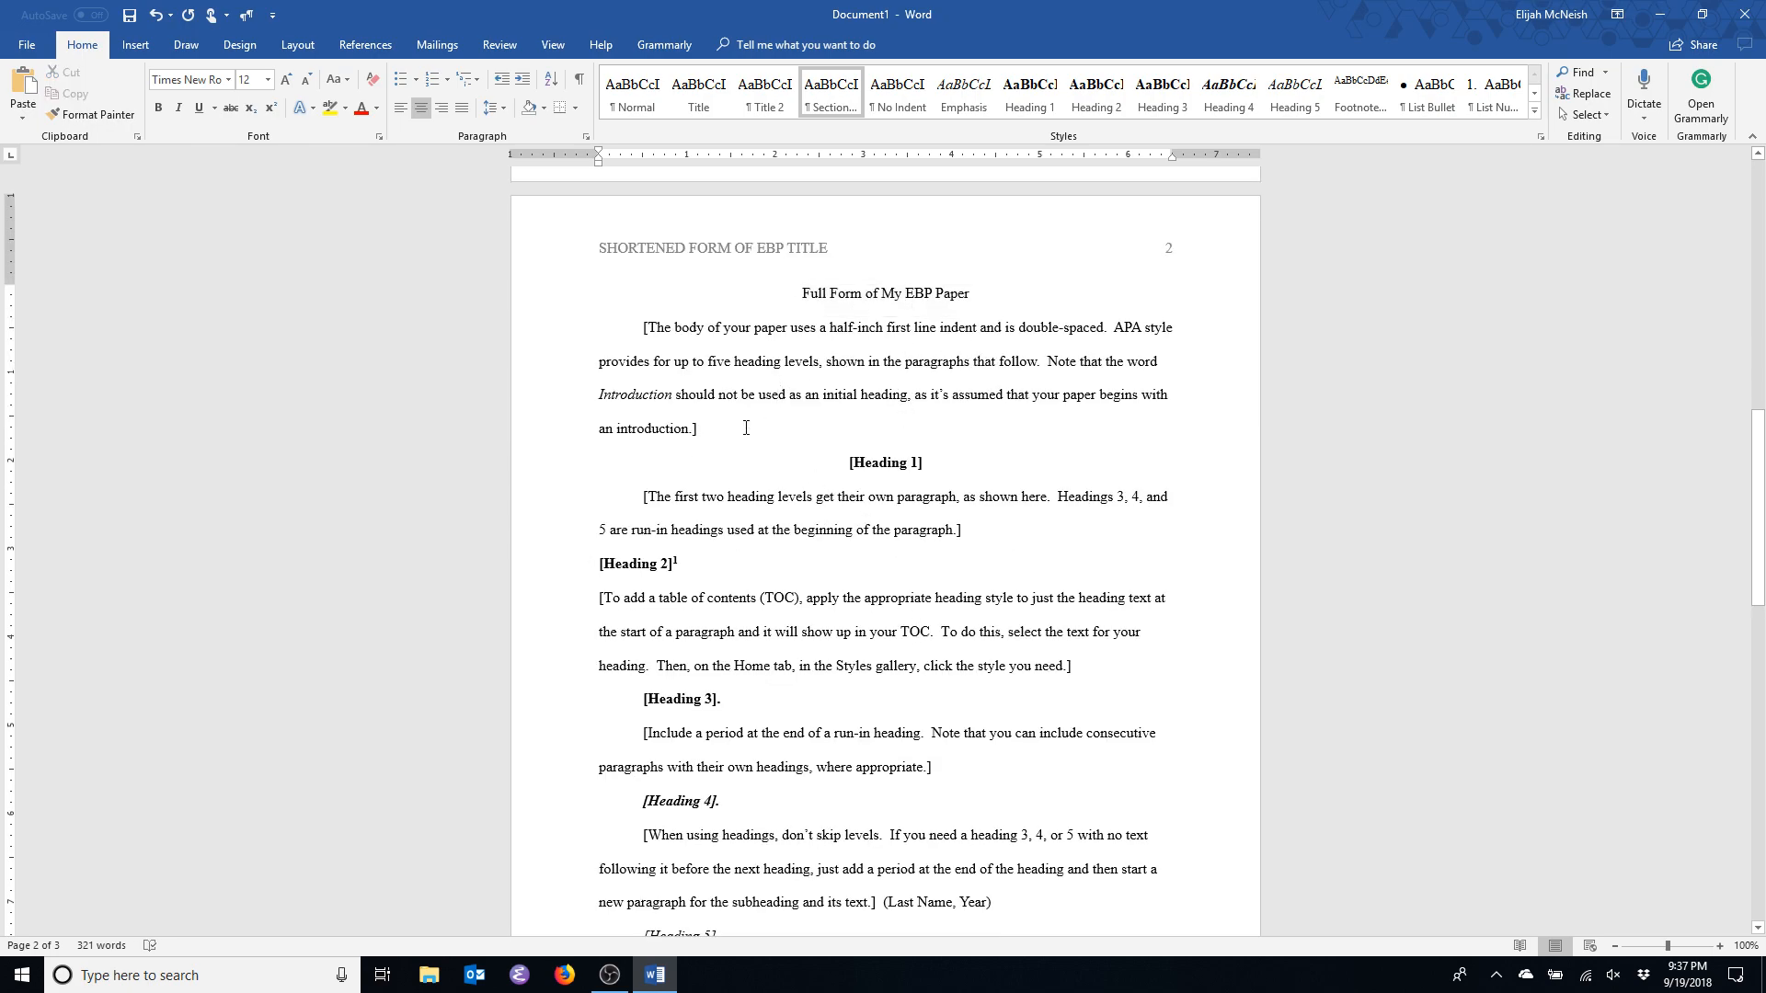
Replace the first body paragraph placeholder under the title on page 2 with "Go straight into your introduction here.".
triple_click(698, 420)
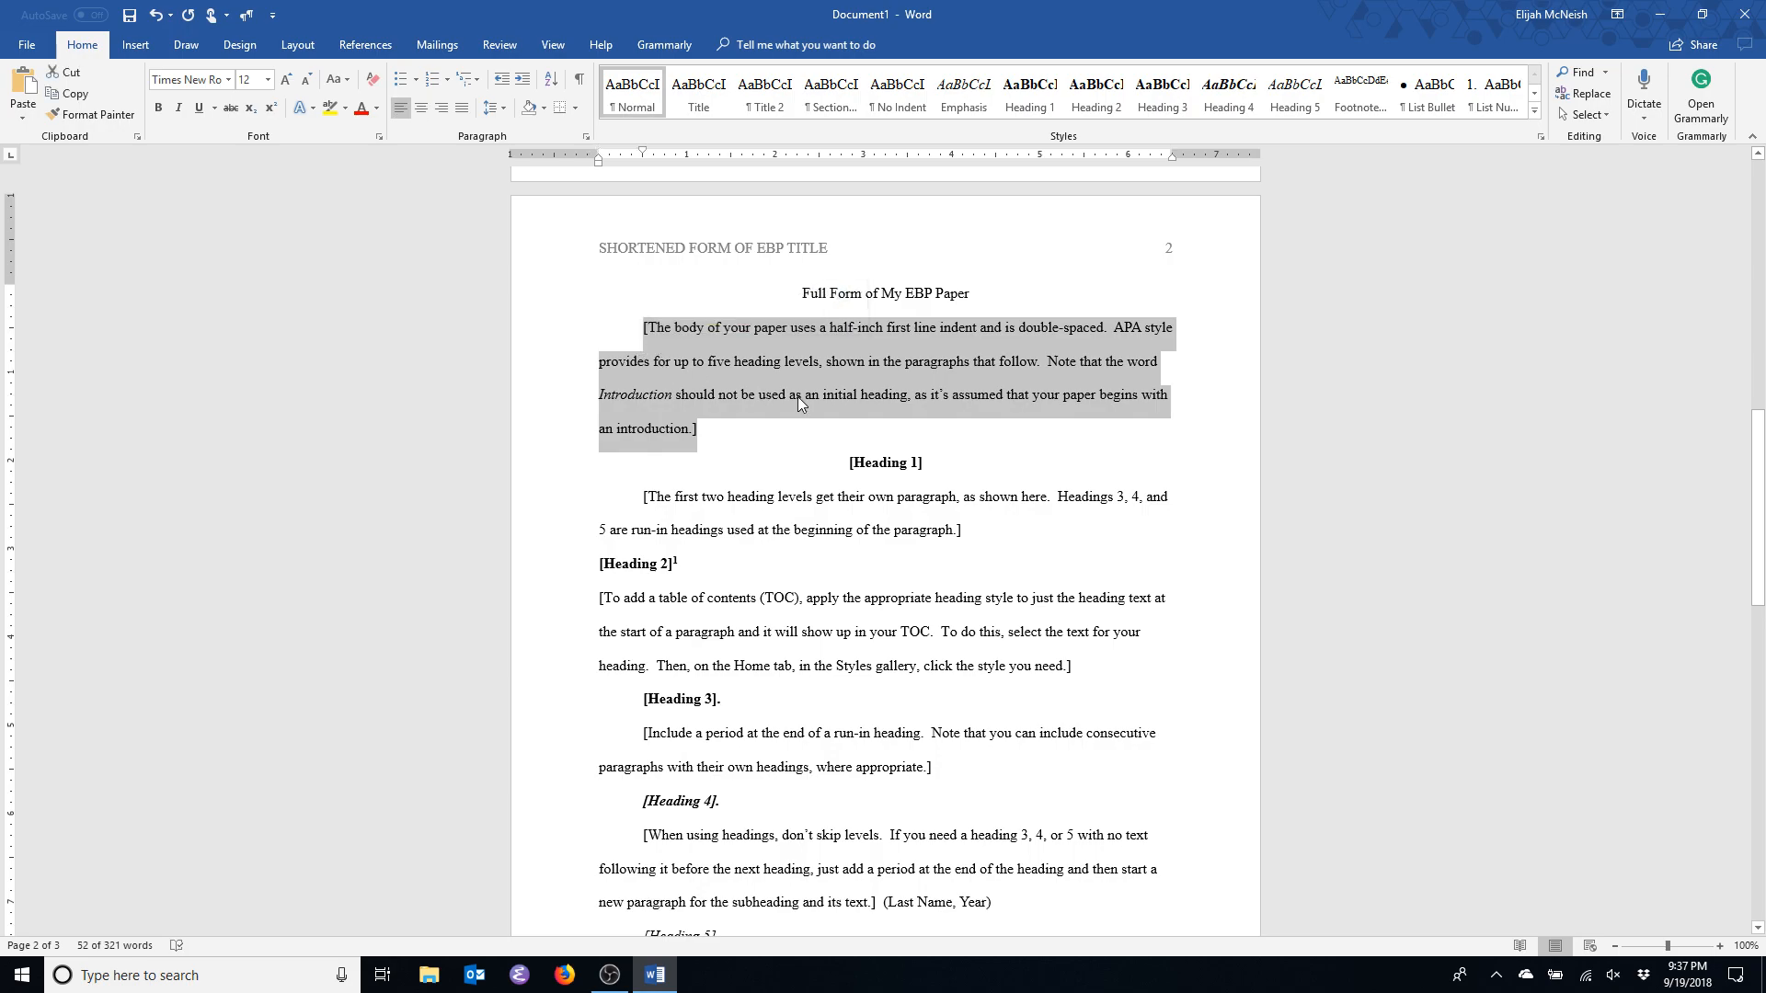
type("Go straight int")
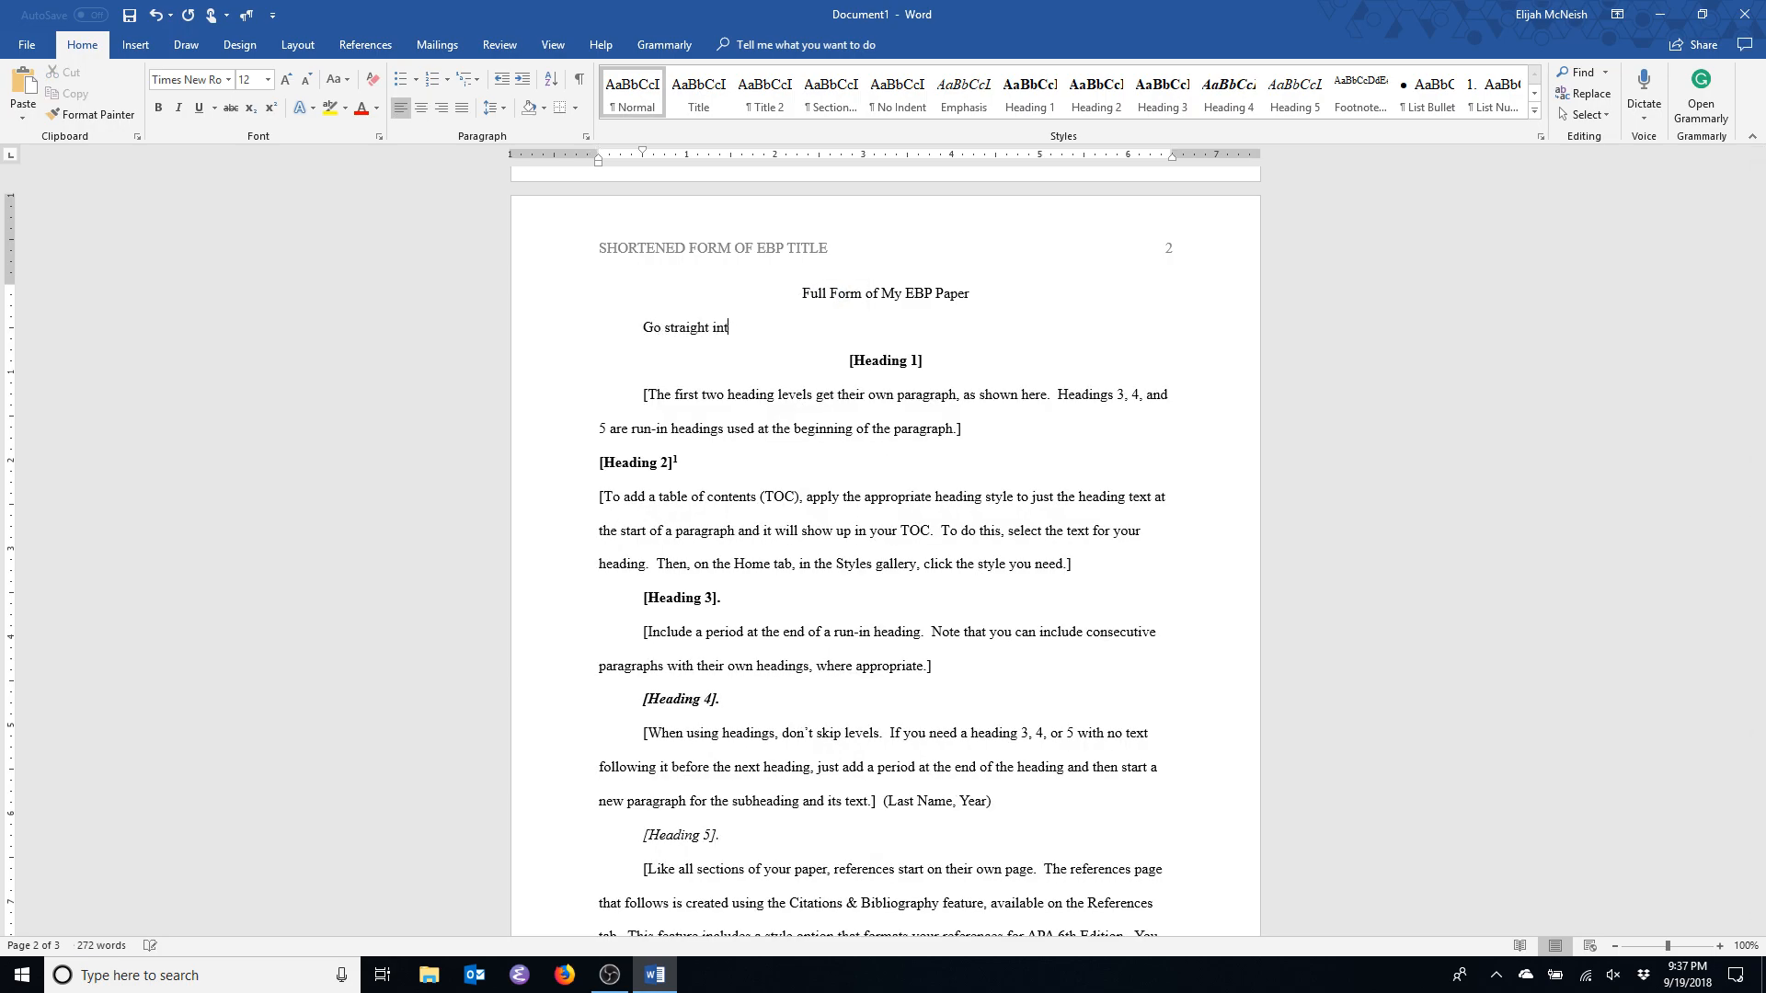
type("o your introdu")
key("ctrl+BackSpace")
type("introduction here")
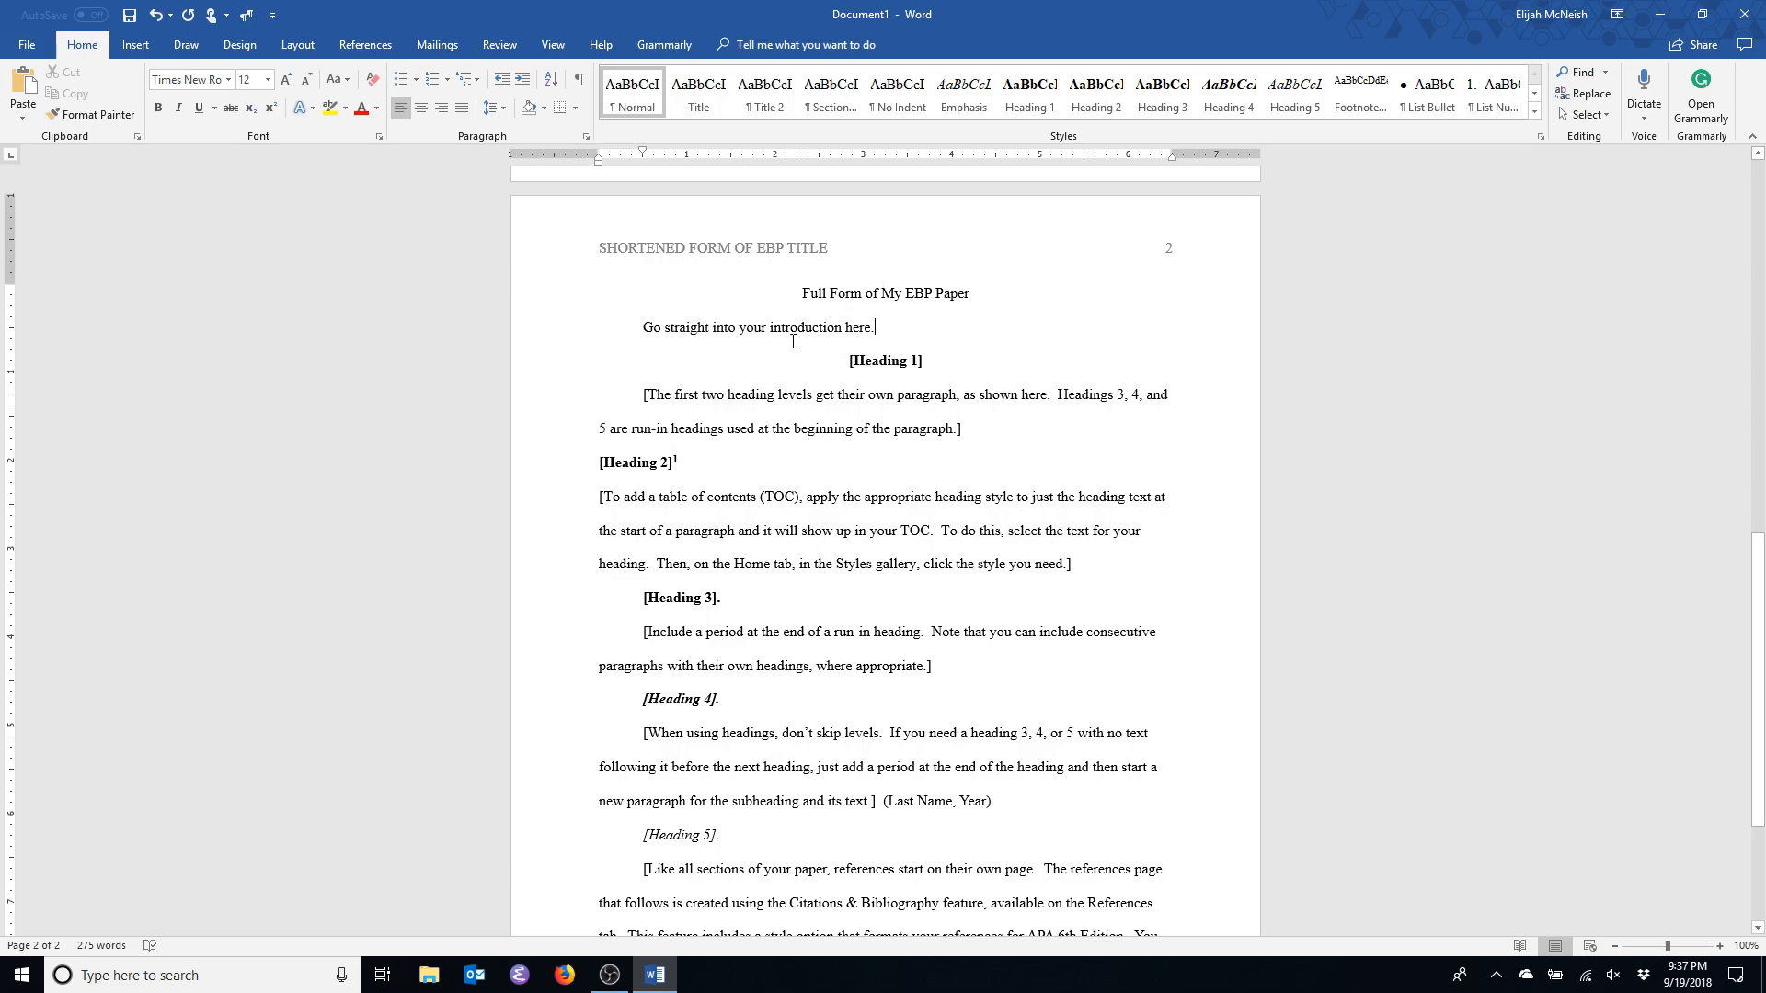
Examine the title line on page 2 and the sample heading levels below it, especially the Heading 1 placeholder.
left_click_drag(800, 295, 977, 295)
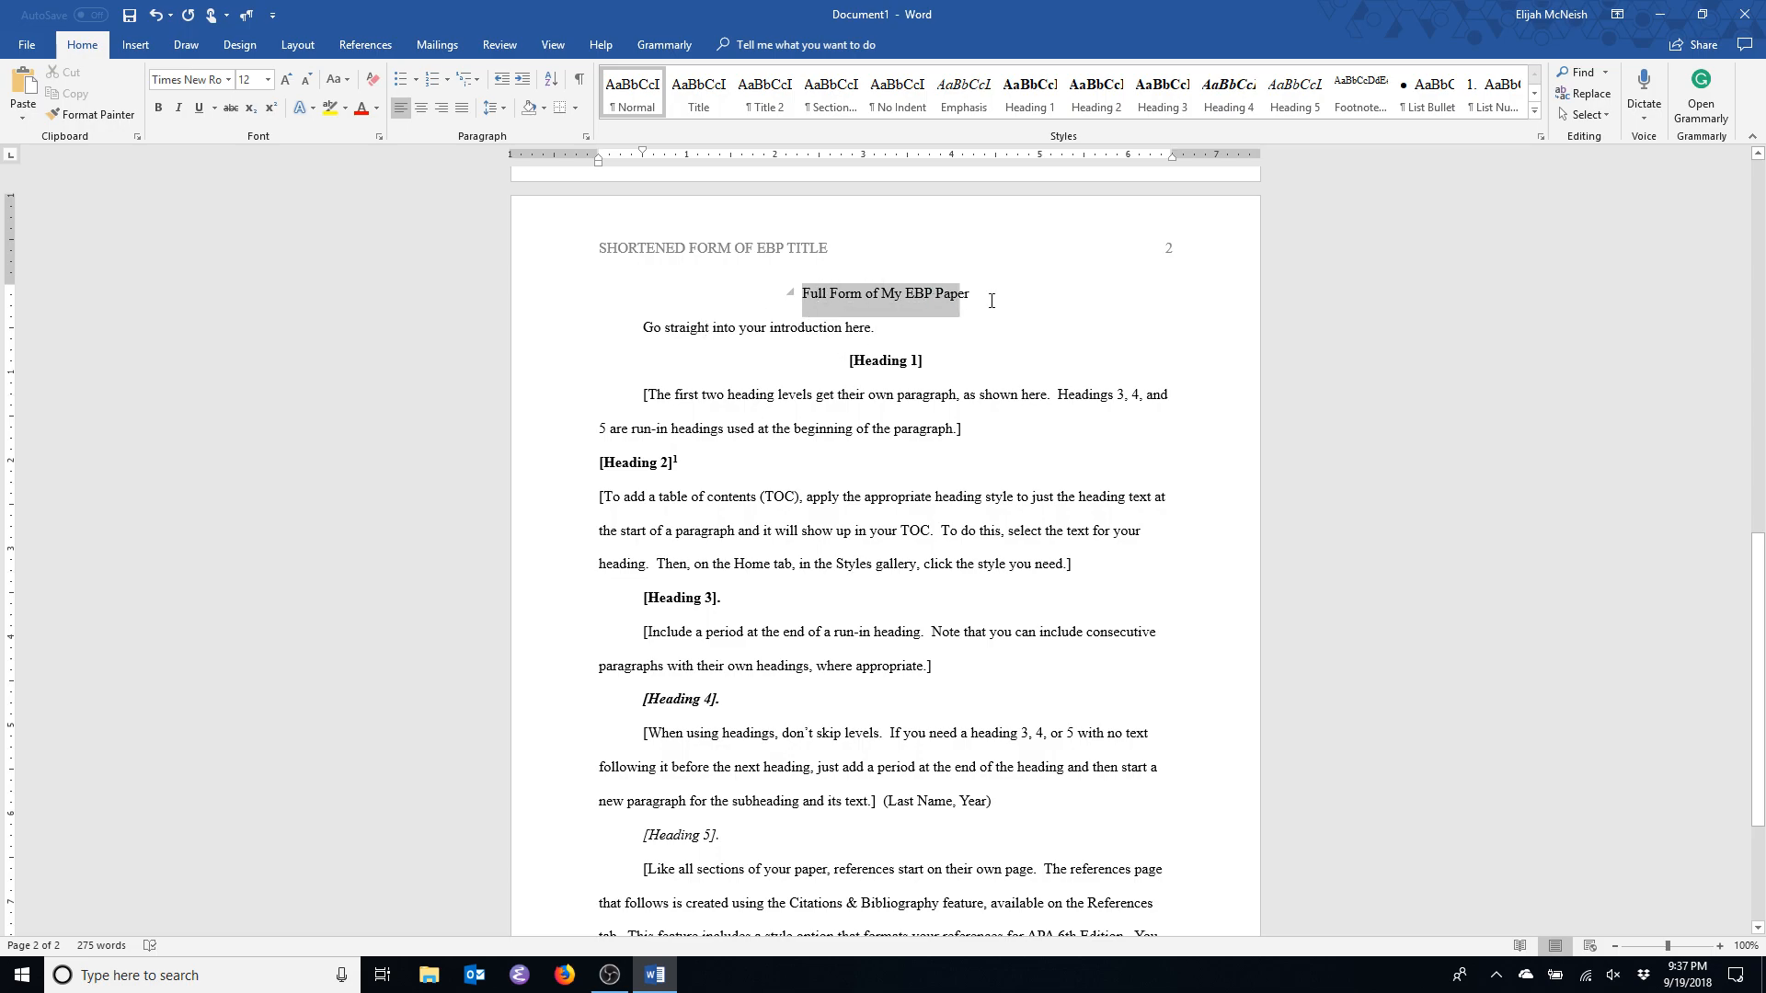
left_click(931, 328)
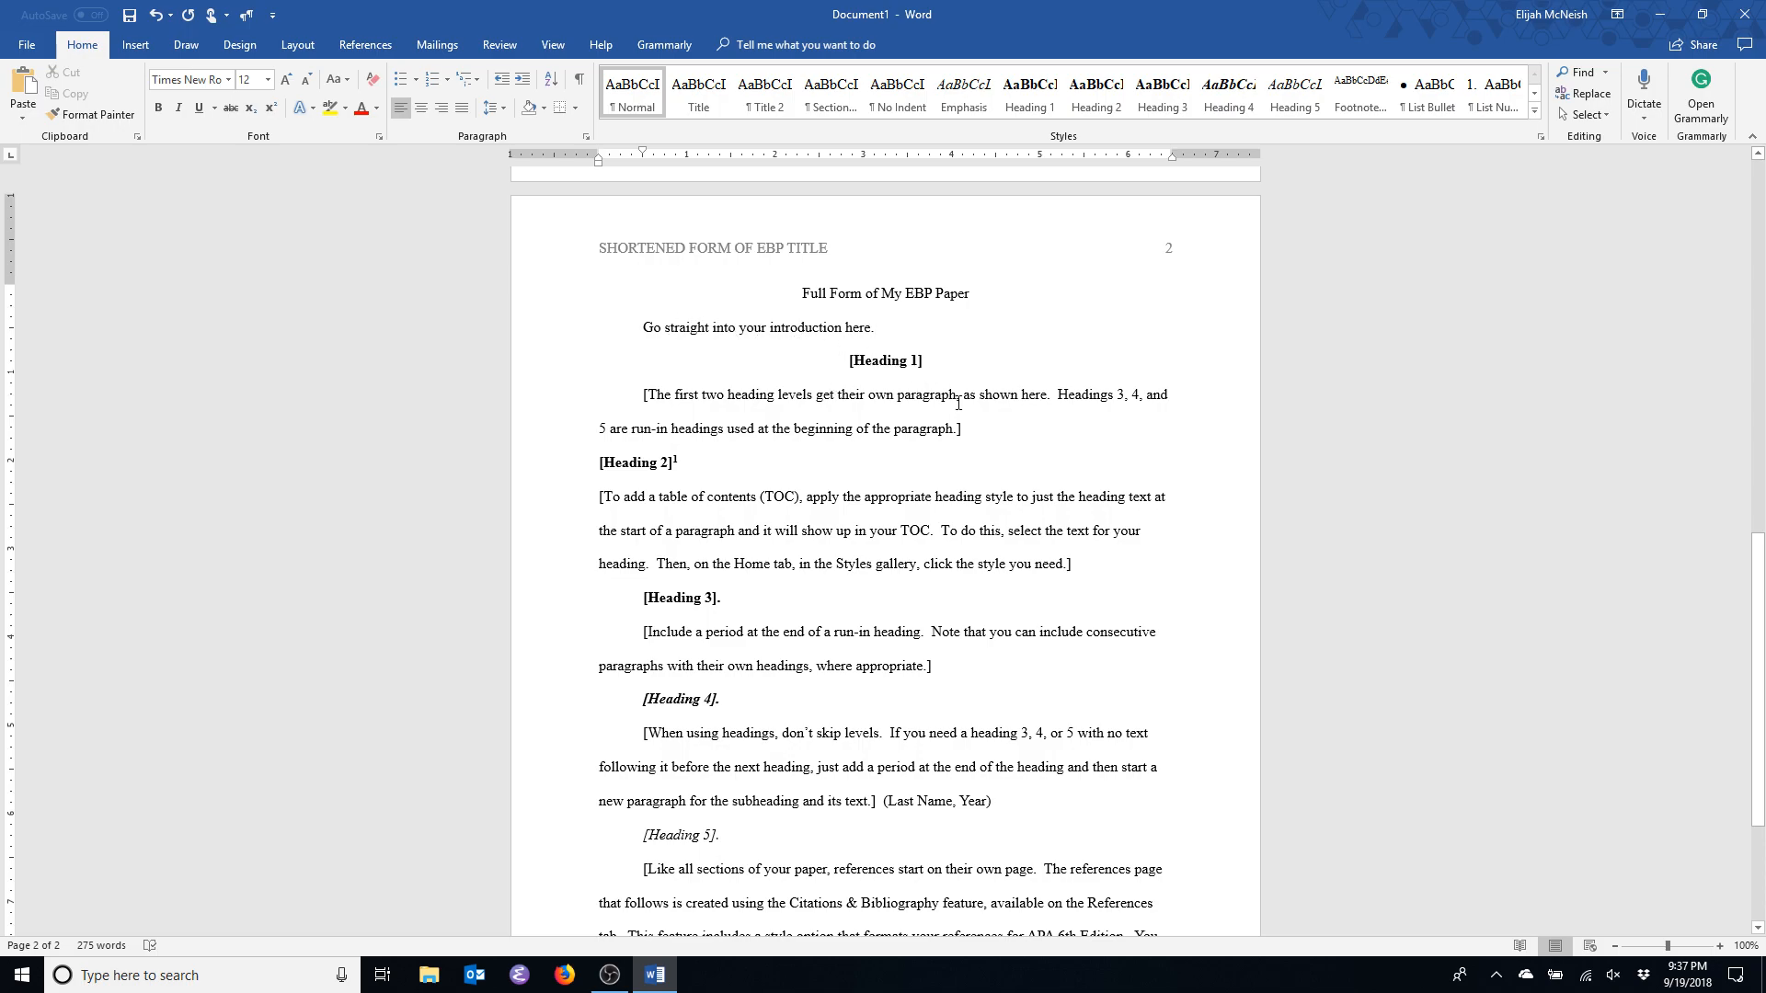
scroll(958, 403, "down", 3)
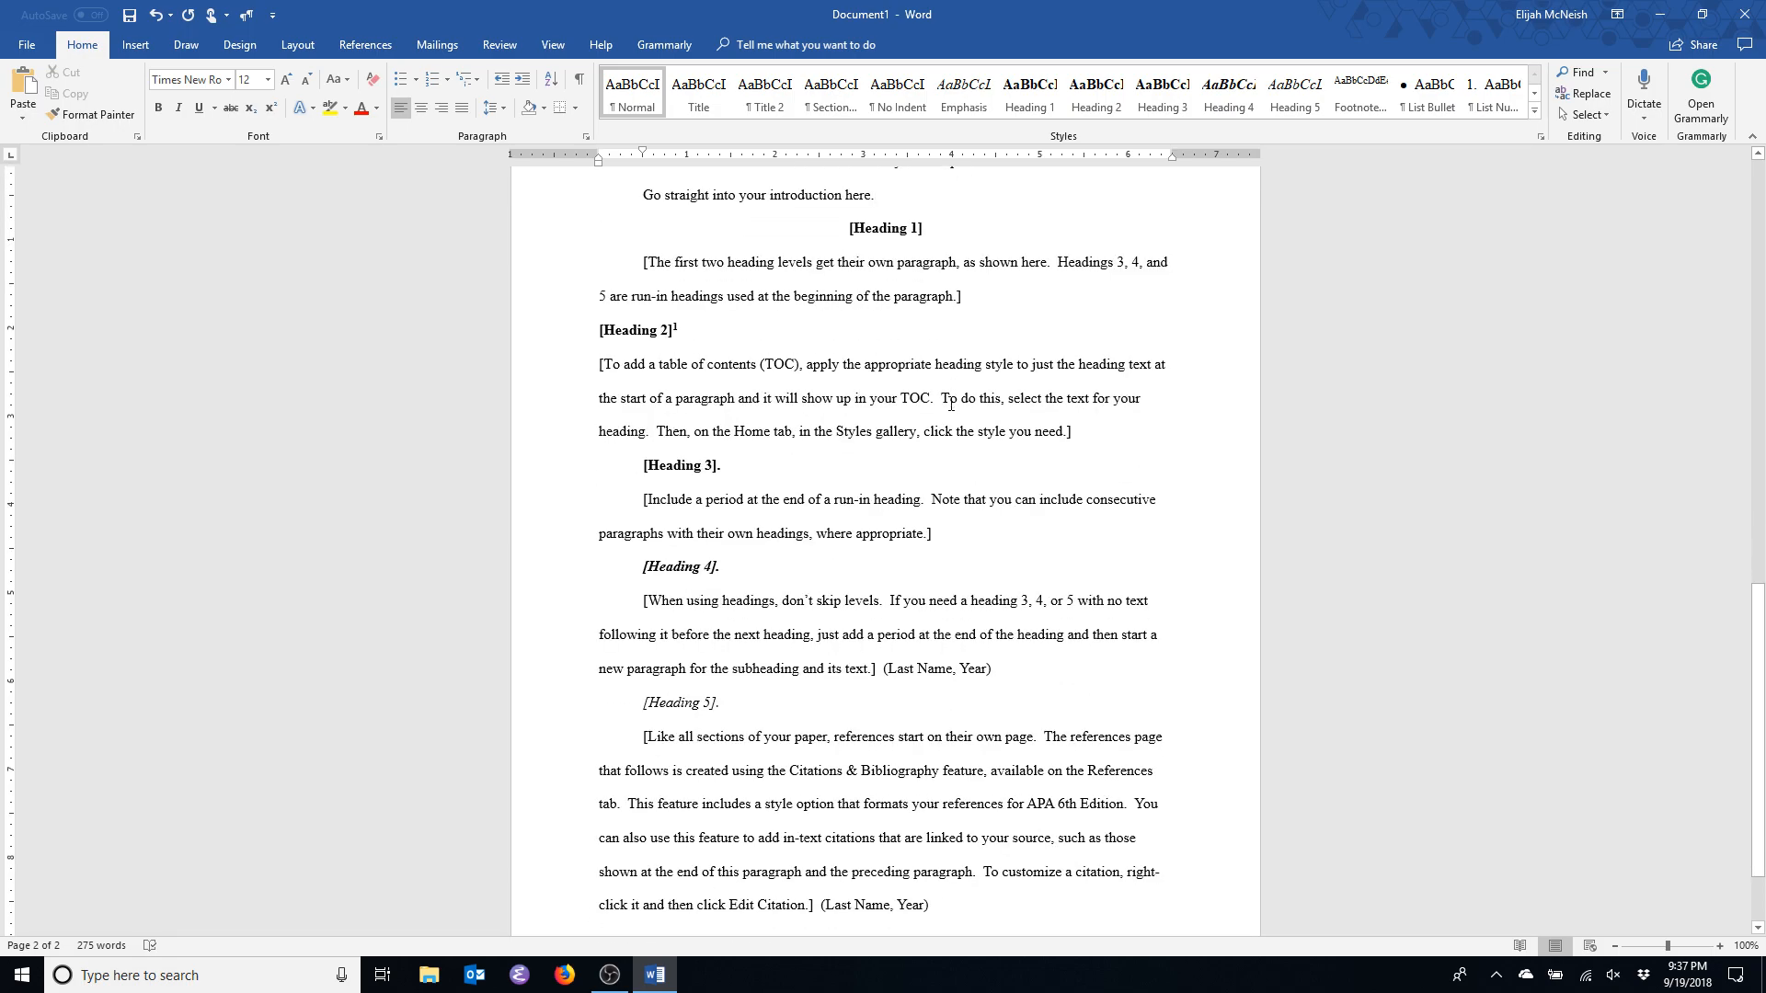
triple_click(880, 230)
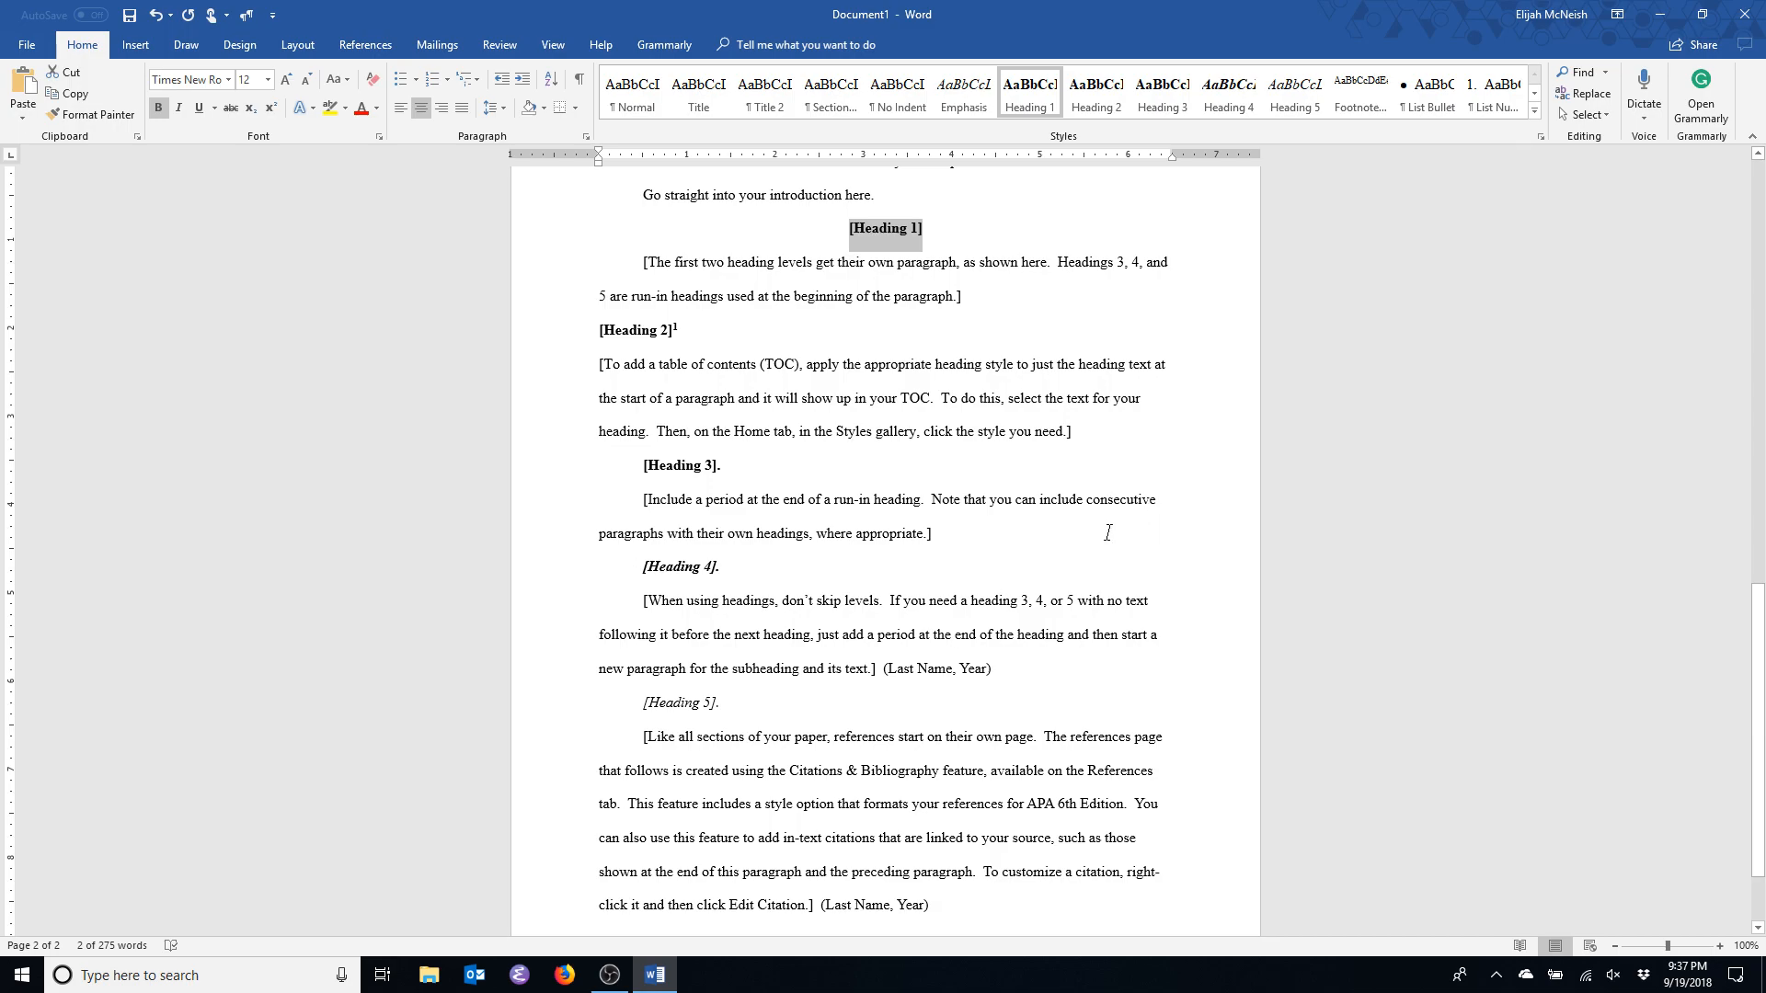
left_click(1143, 530)
triple_click(905, 226)
scroll(1025, 559, "up", 2)
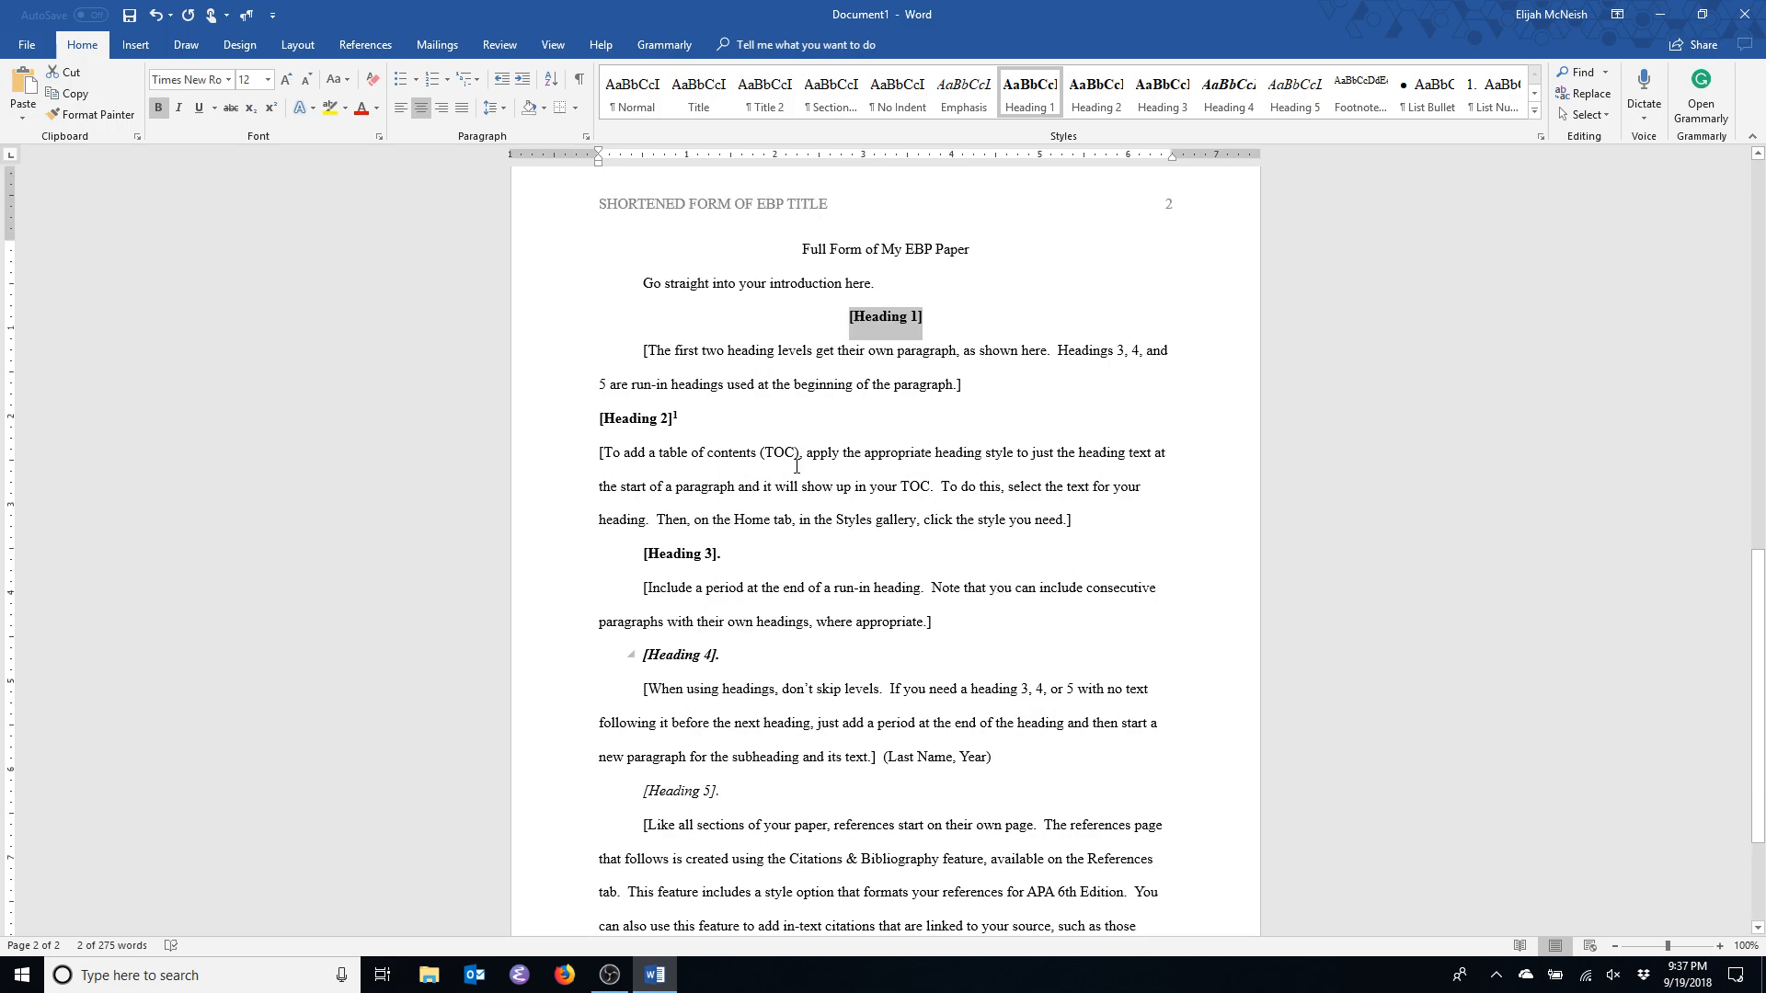
Delete all sample sections from Heading 1 through Heading 5 and leave one empty paragraph below the introduction.
left_click(1108, 858)
scroll(1026, 766, "down", 4)
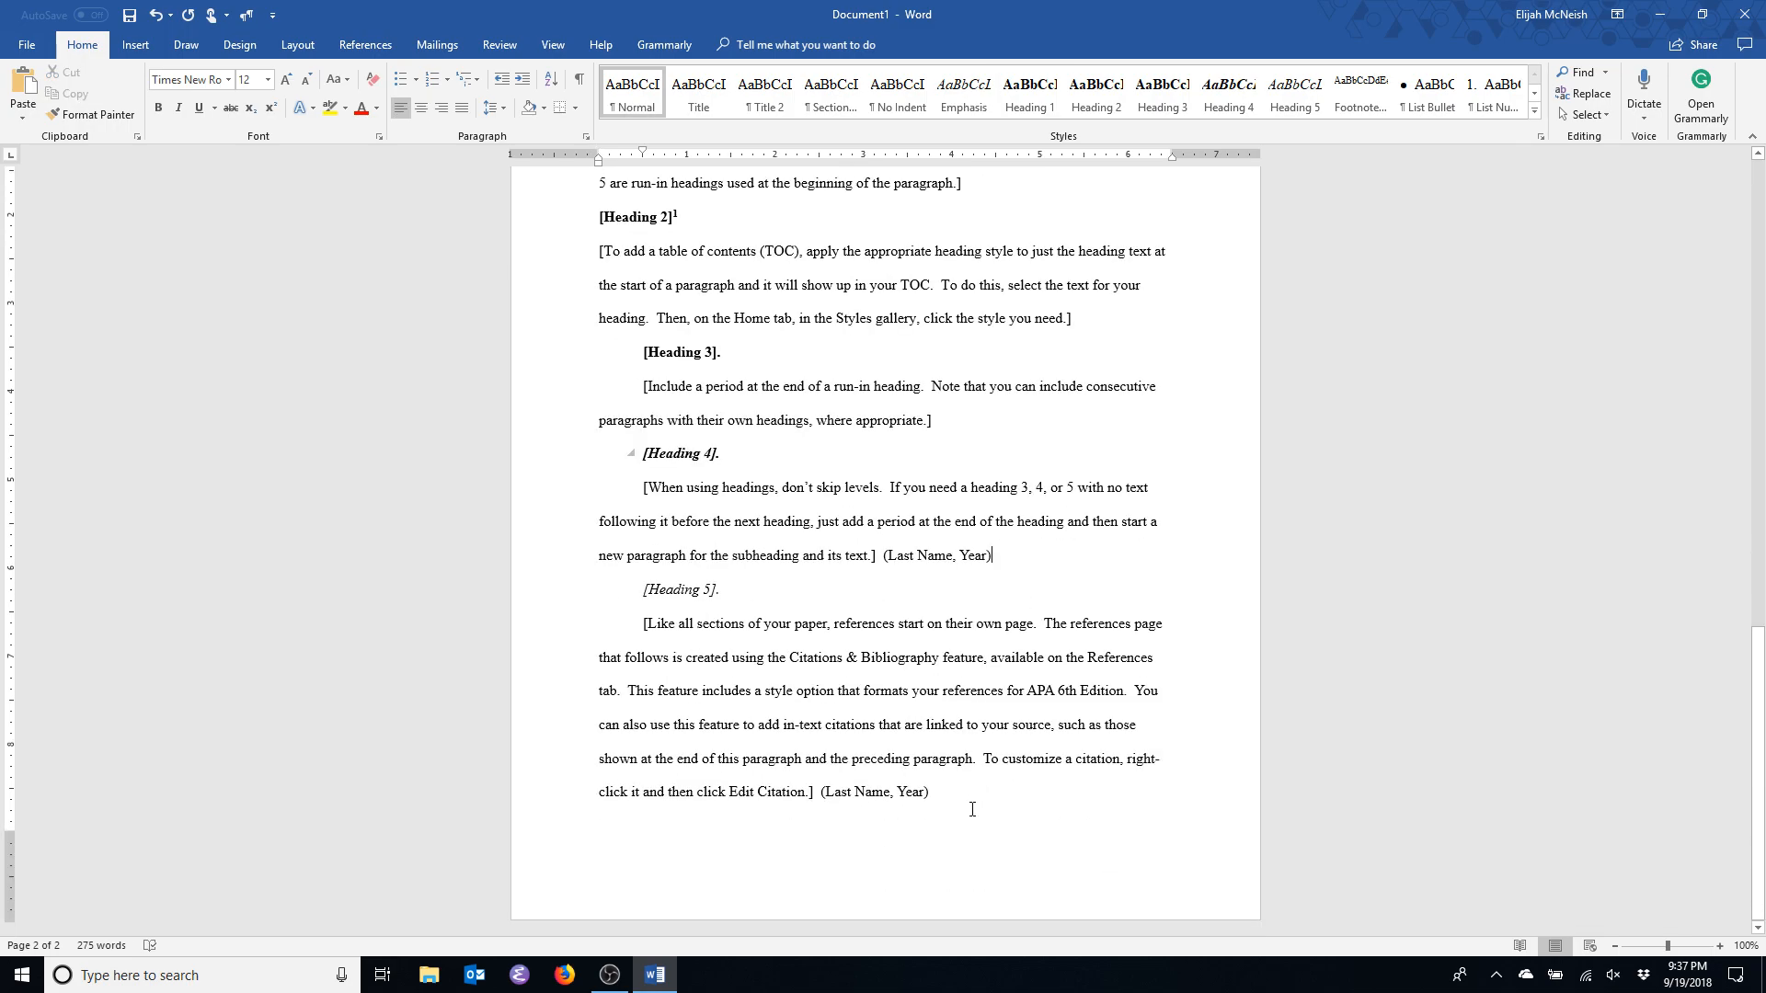
left_click_drag(986, 799, 534, 572)
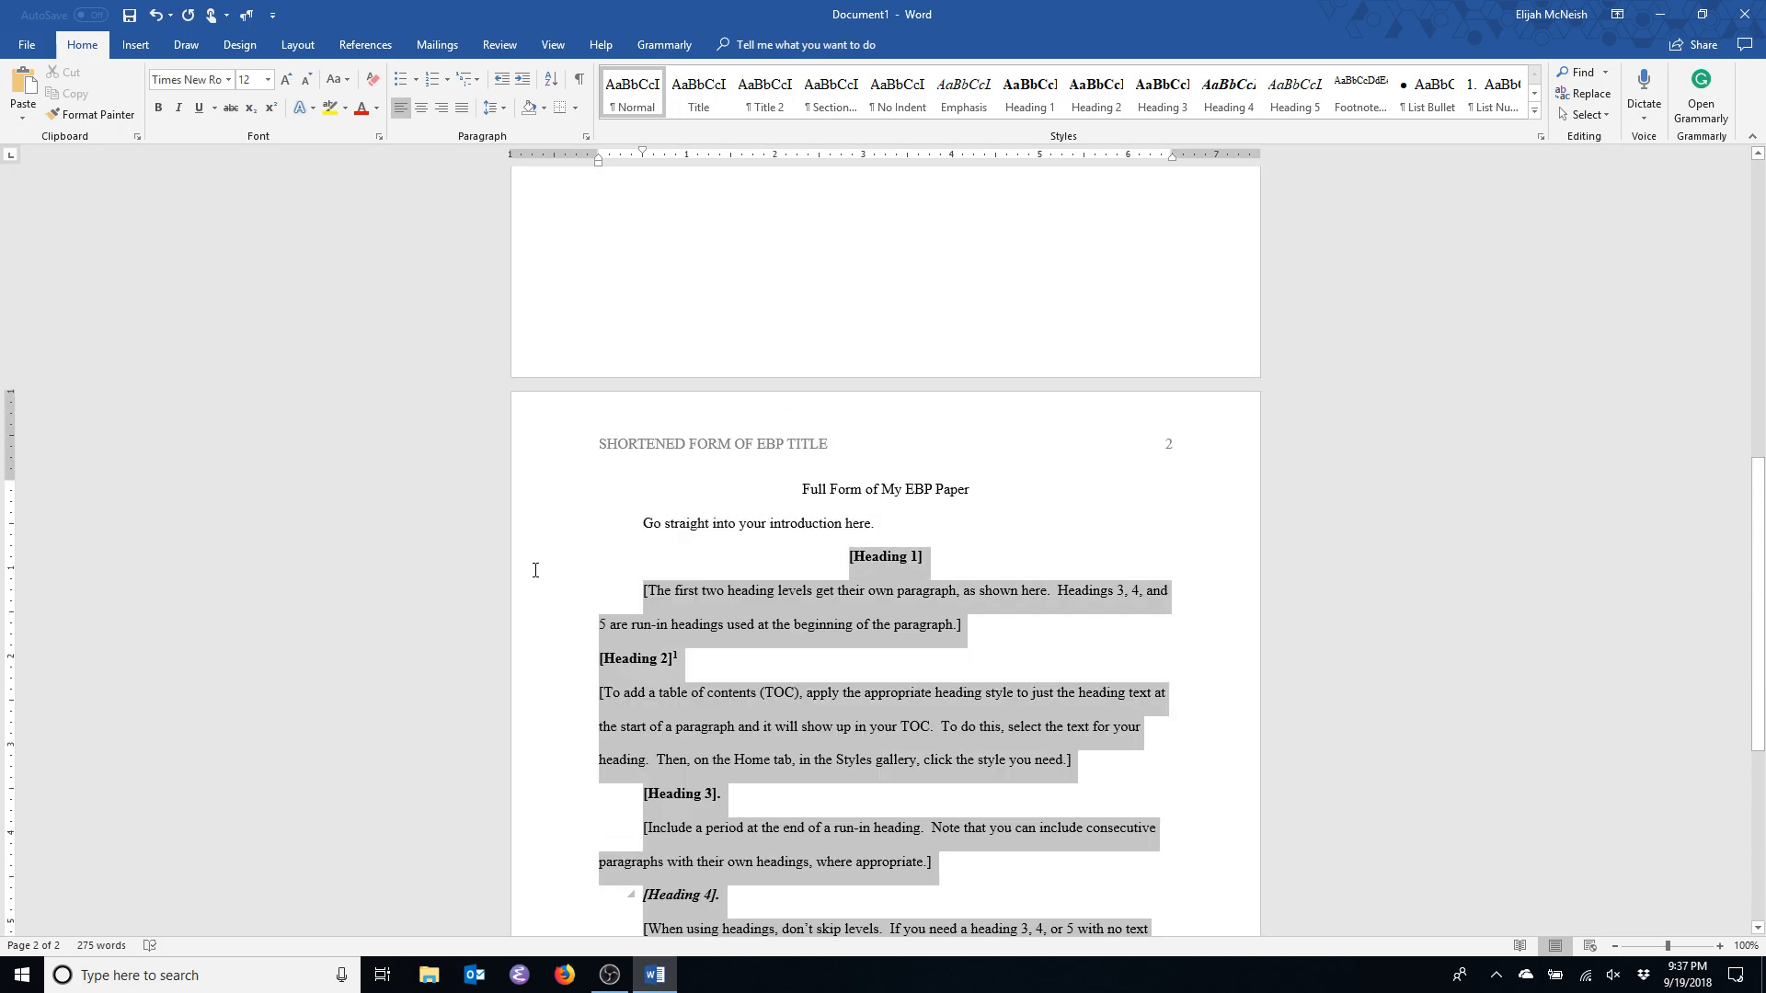
key("Delete")
key("BackSpace")
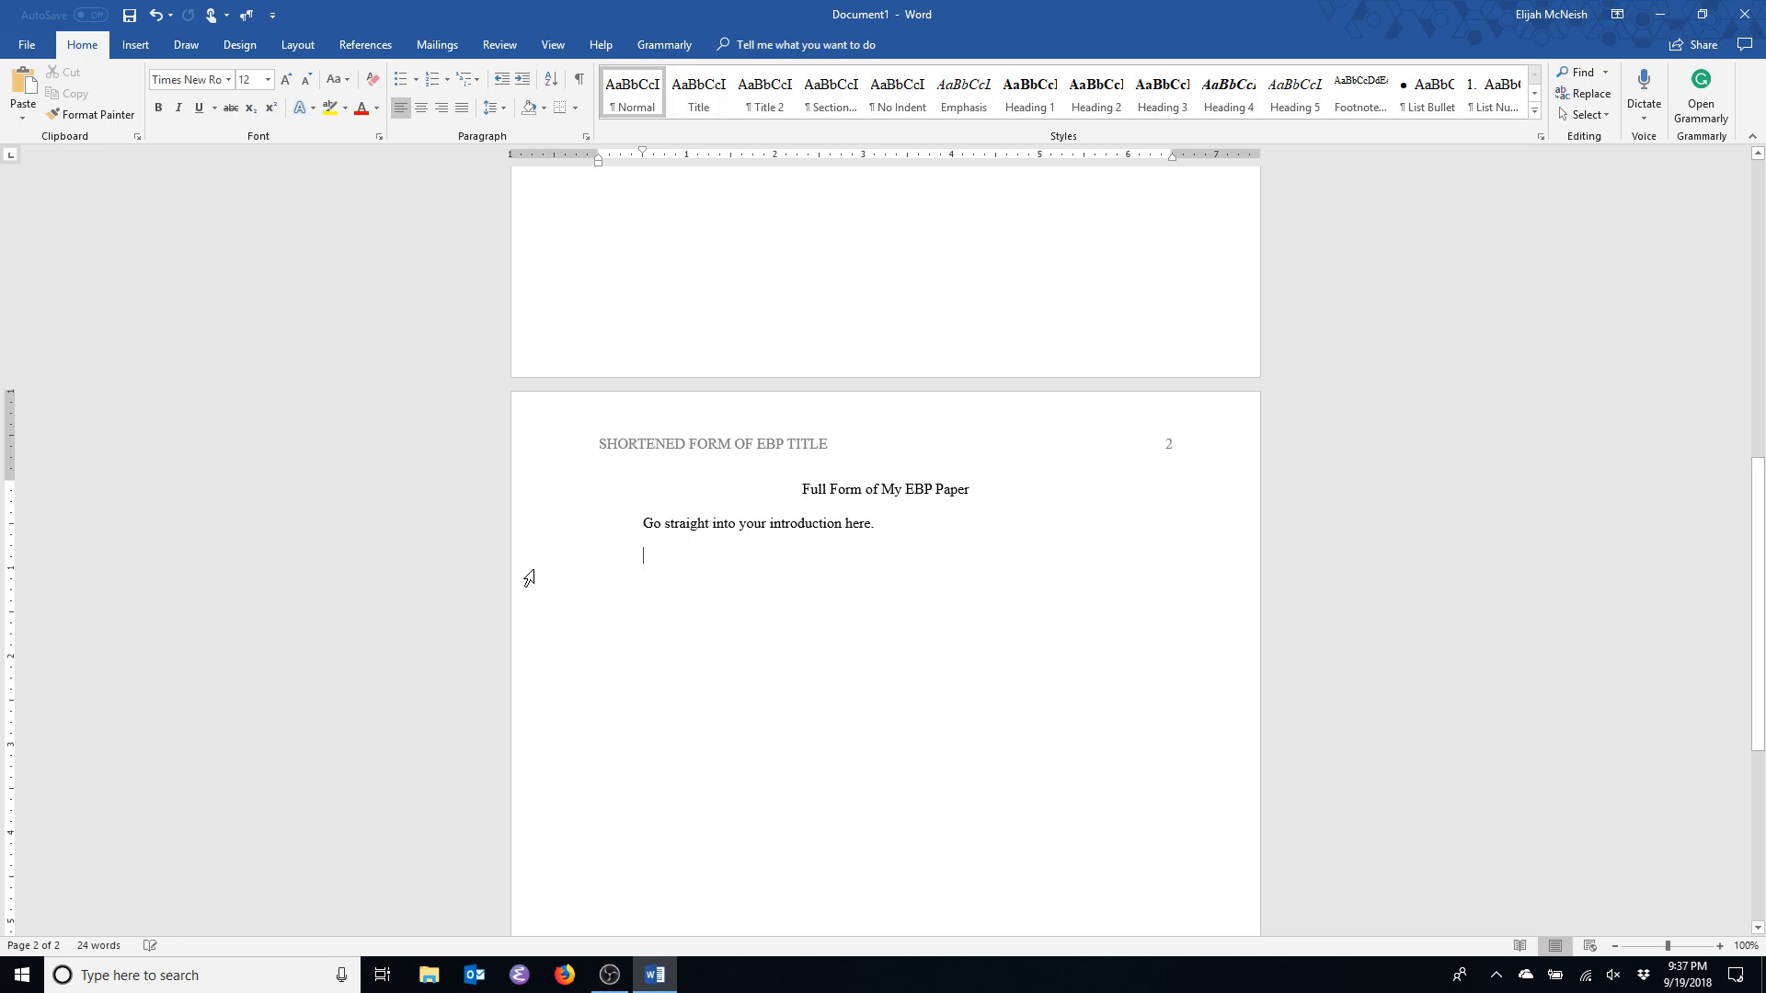
key("BackSpace")
scroll(1254, 446, "down", 2)
key("Return")
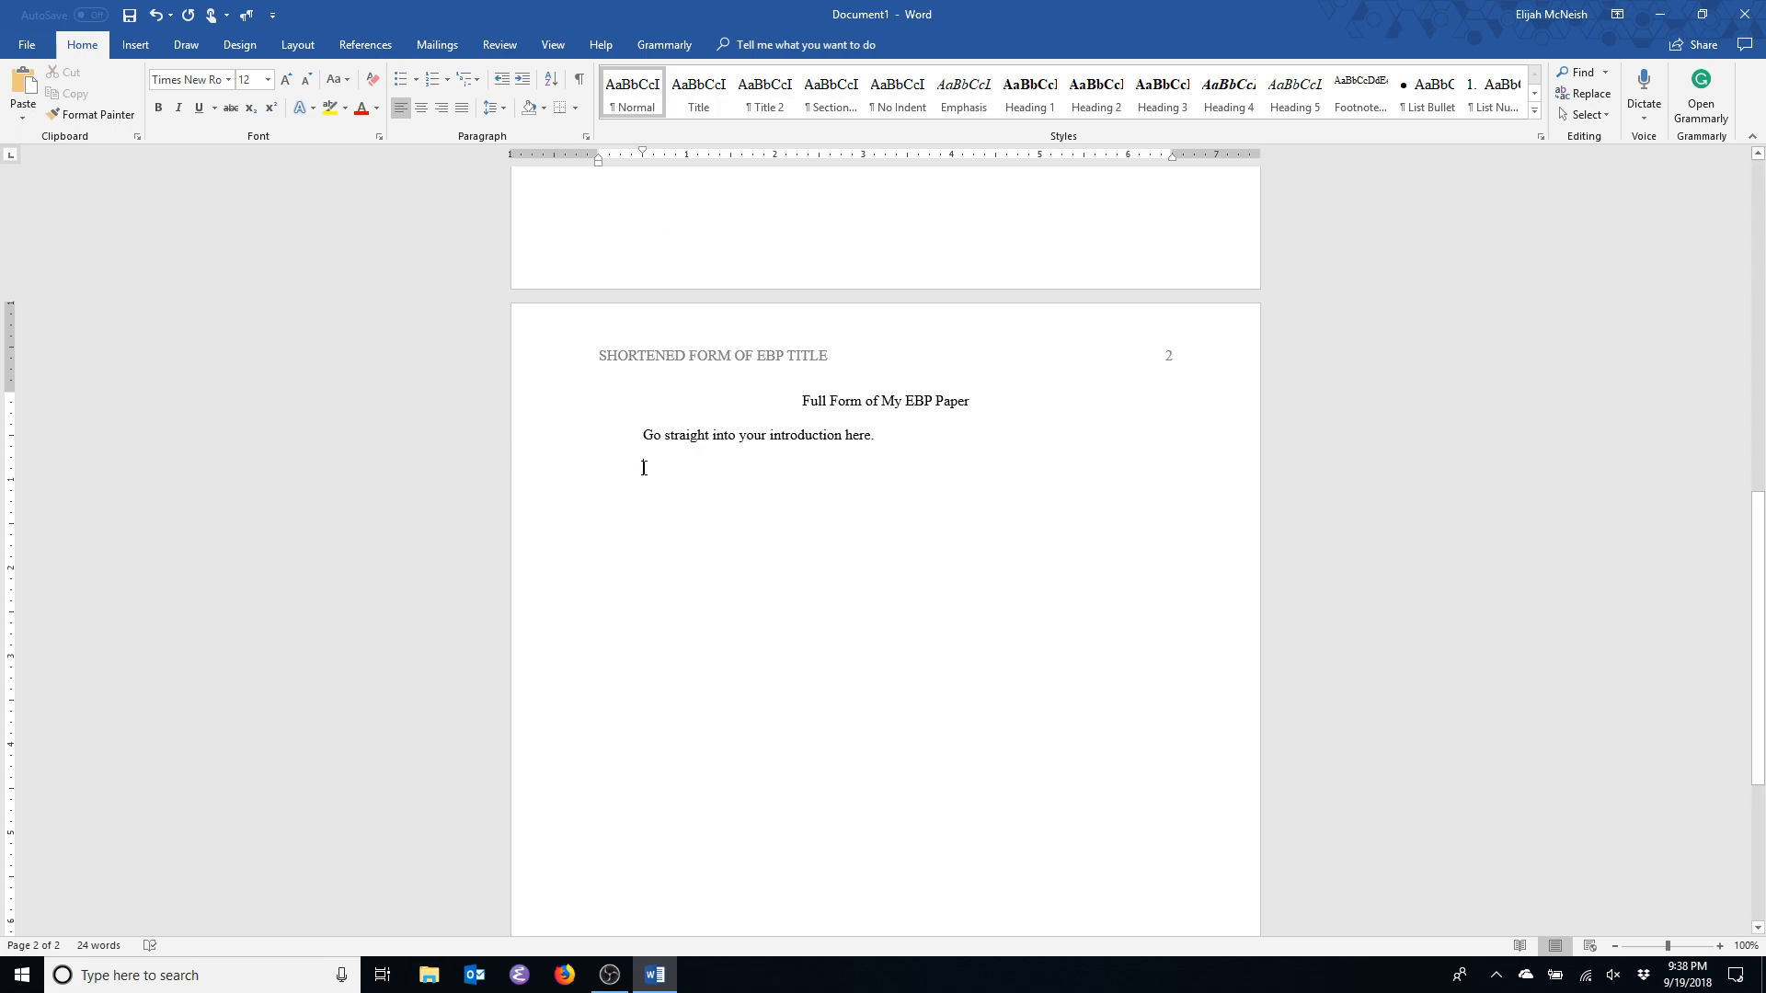
Look through the rows of text styles that the template offers.
scroll(652, 471, "down", 2)
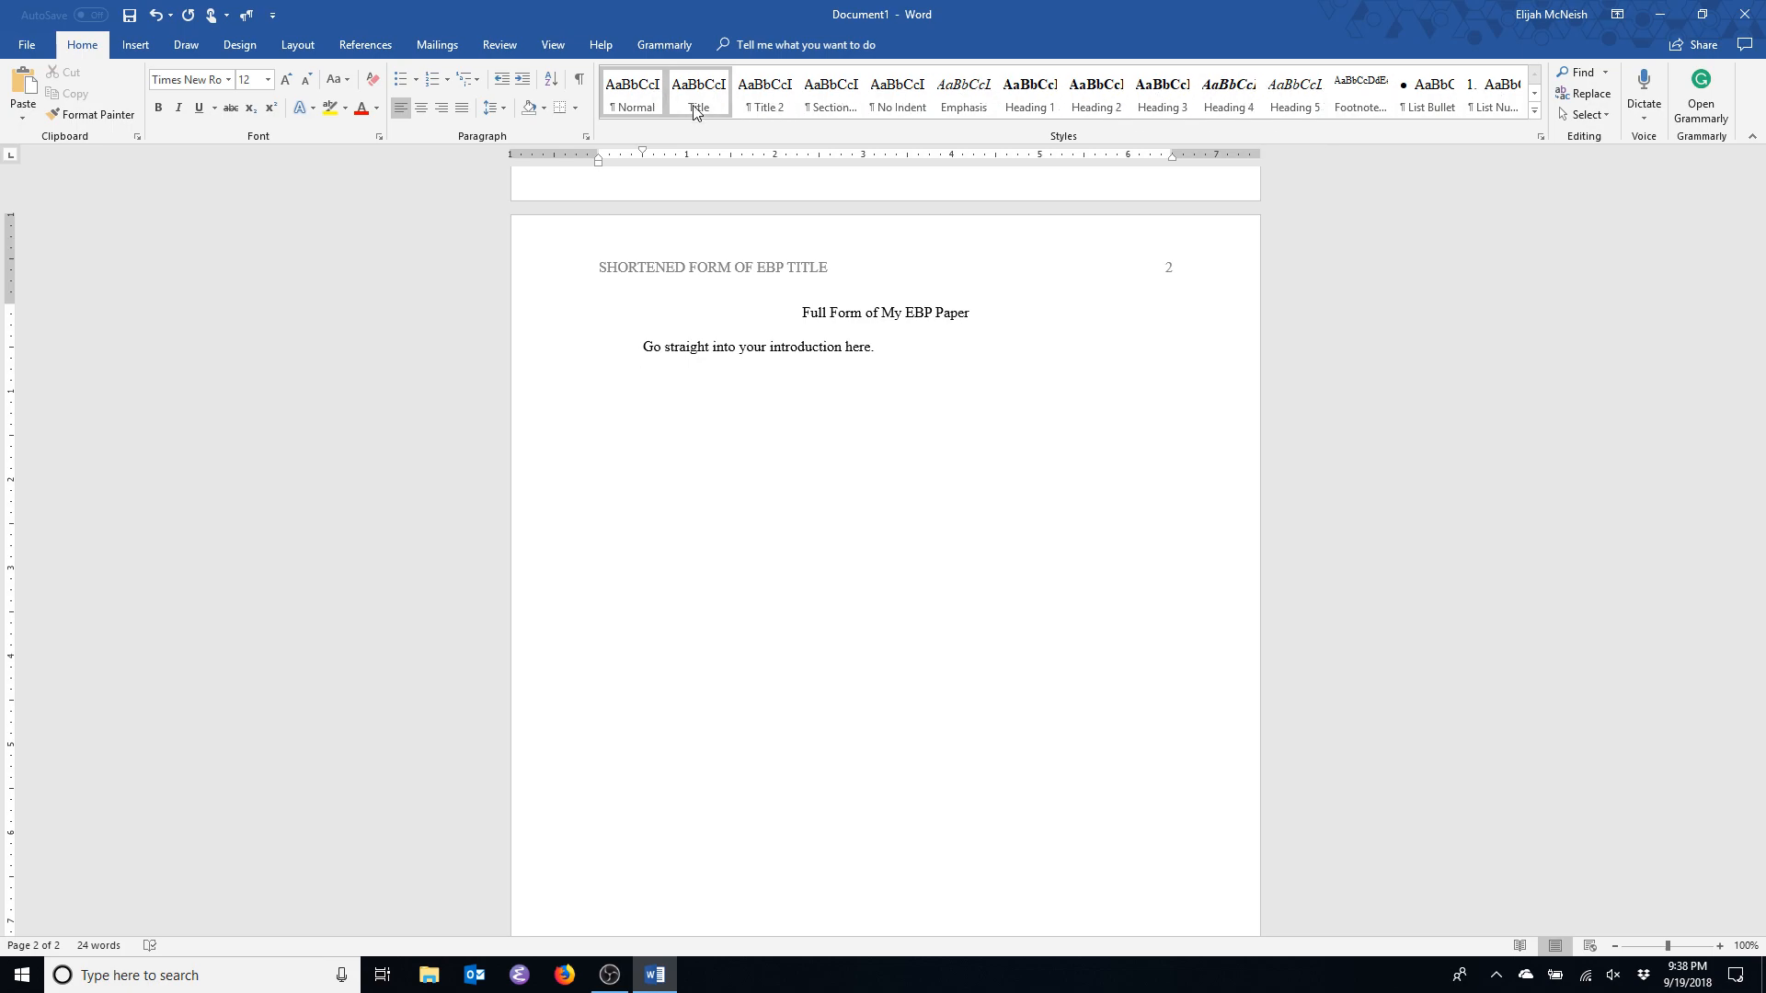
left_click(1537, 90)
left_click(1536, 78)
left_click(1537, 90)
left_click(1536, 78)
left_click(1536, 90)
left_click(1536, 78)
left_click(1536, 90)
Add the heading "Background" in the Heading 1 style below the introduction paragraph.
left_click(1535, 110)
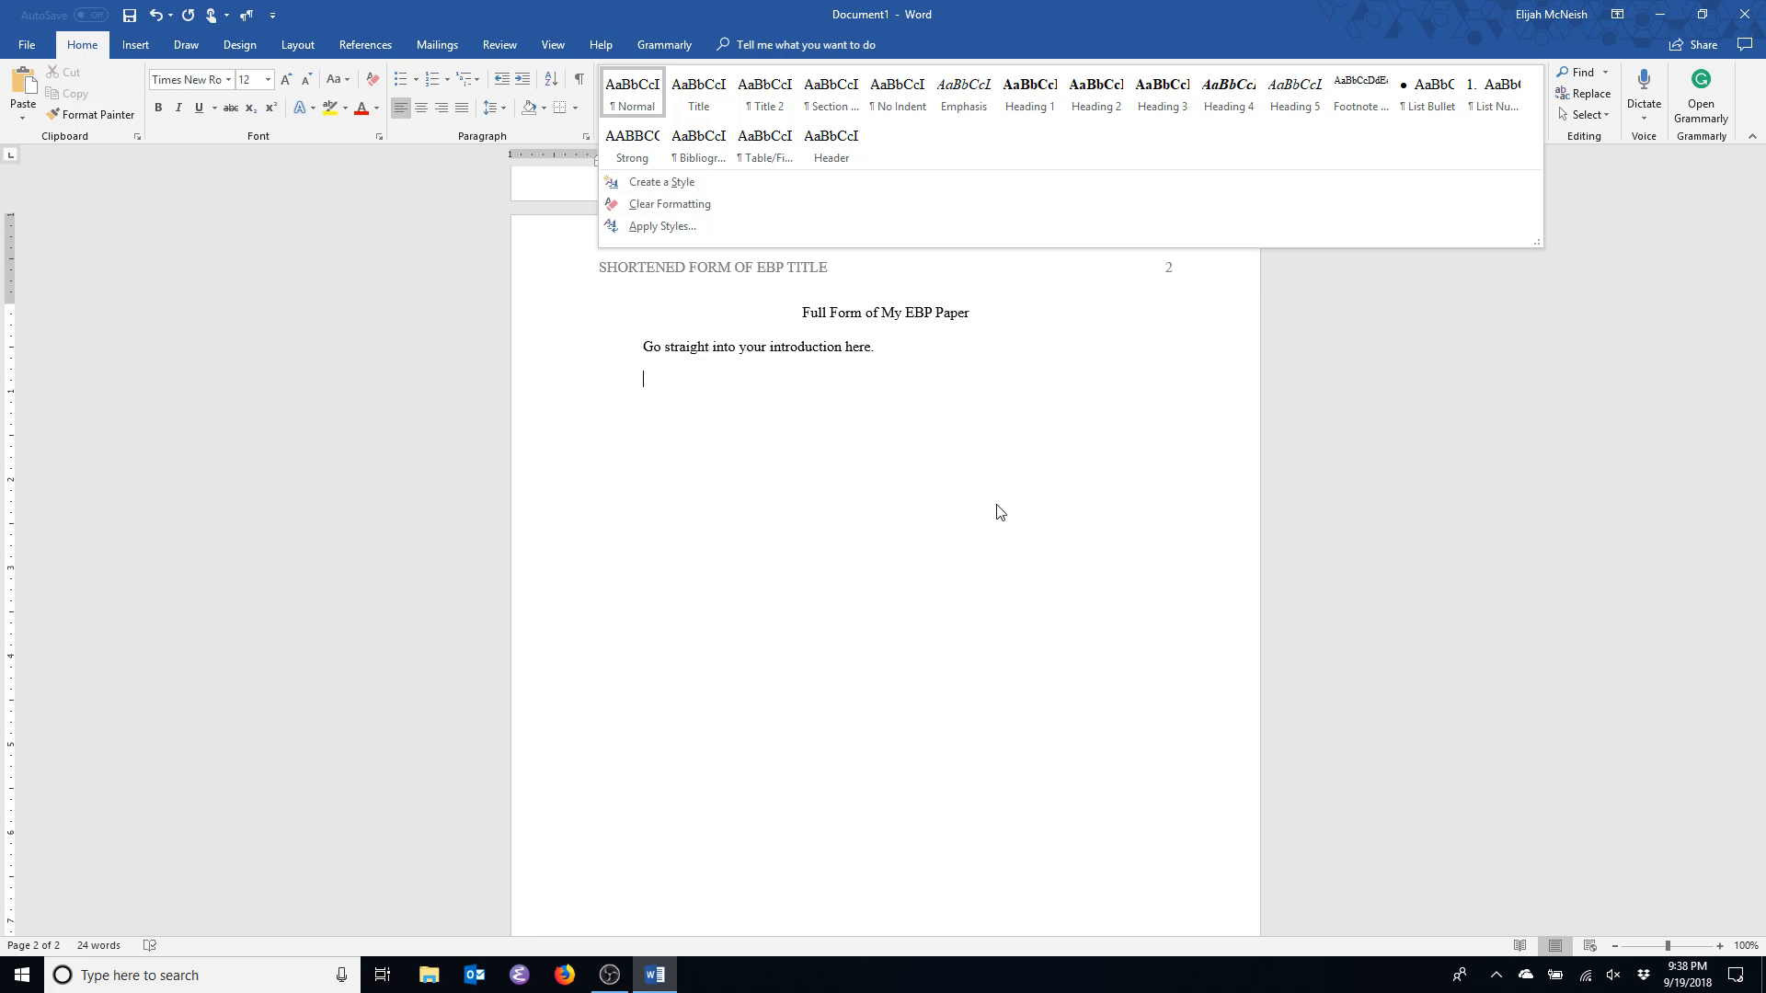
left_click(1040, 102)
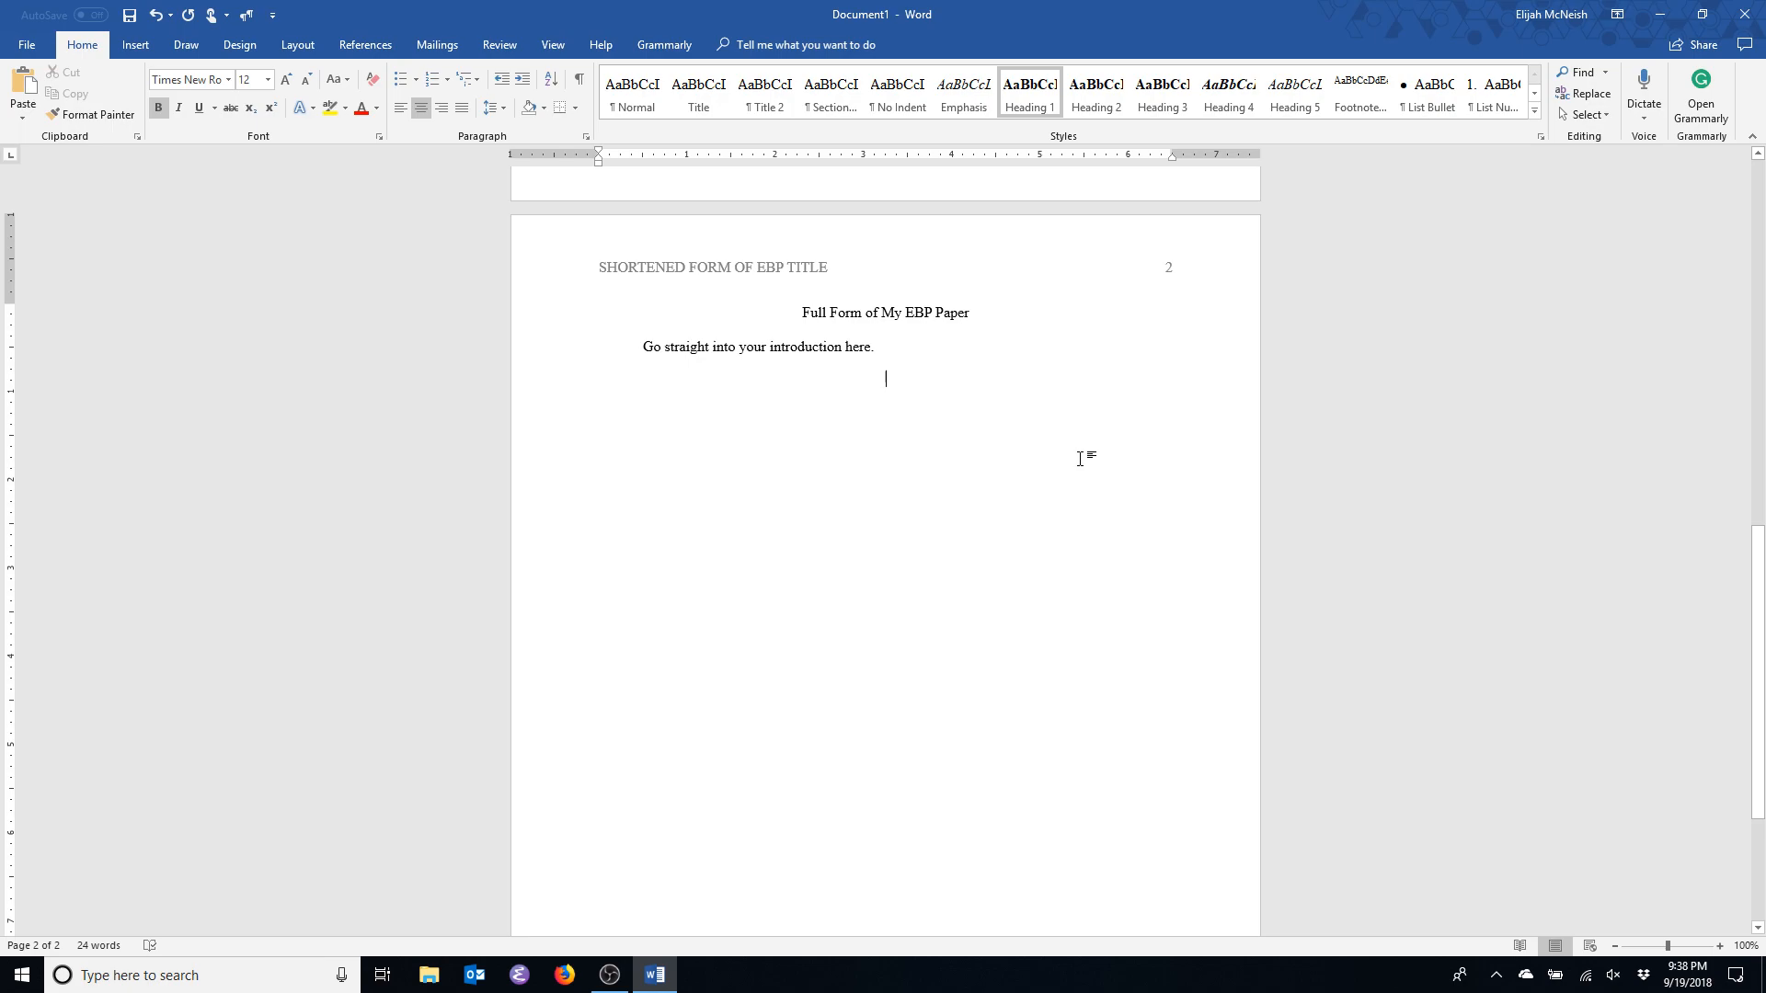
type("Backg")
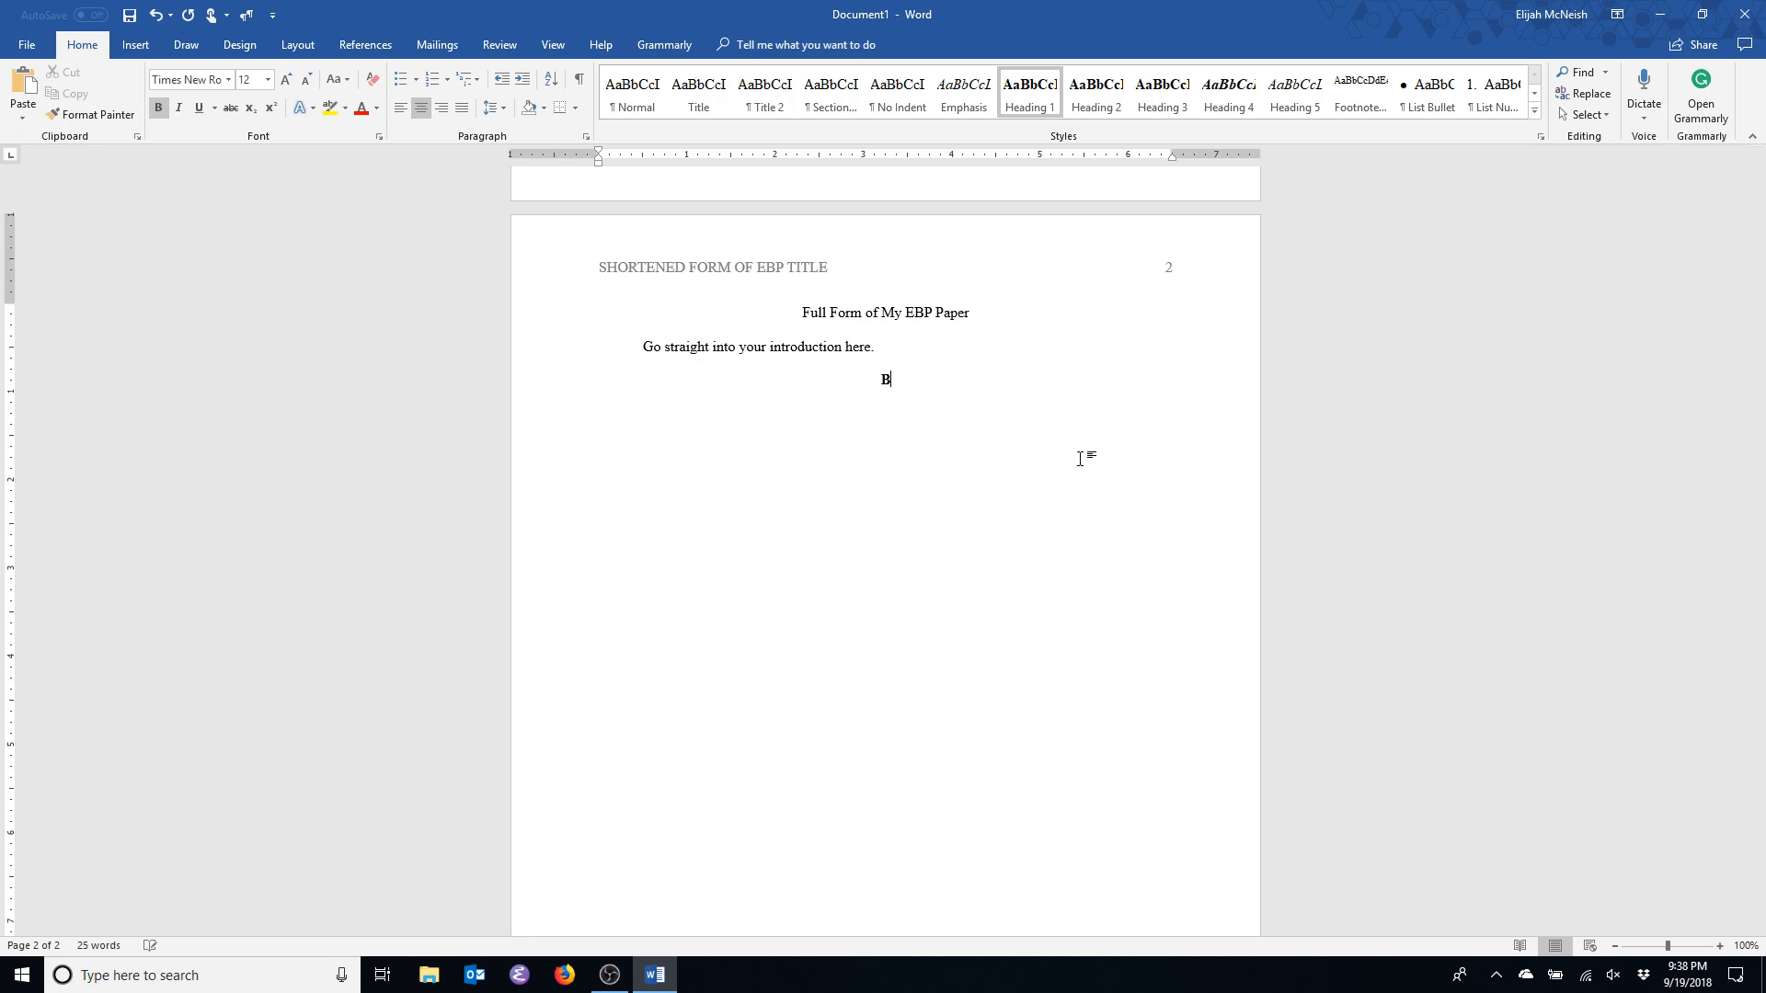
type("d")
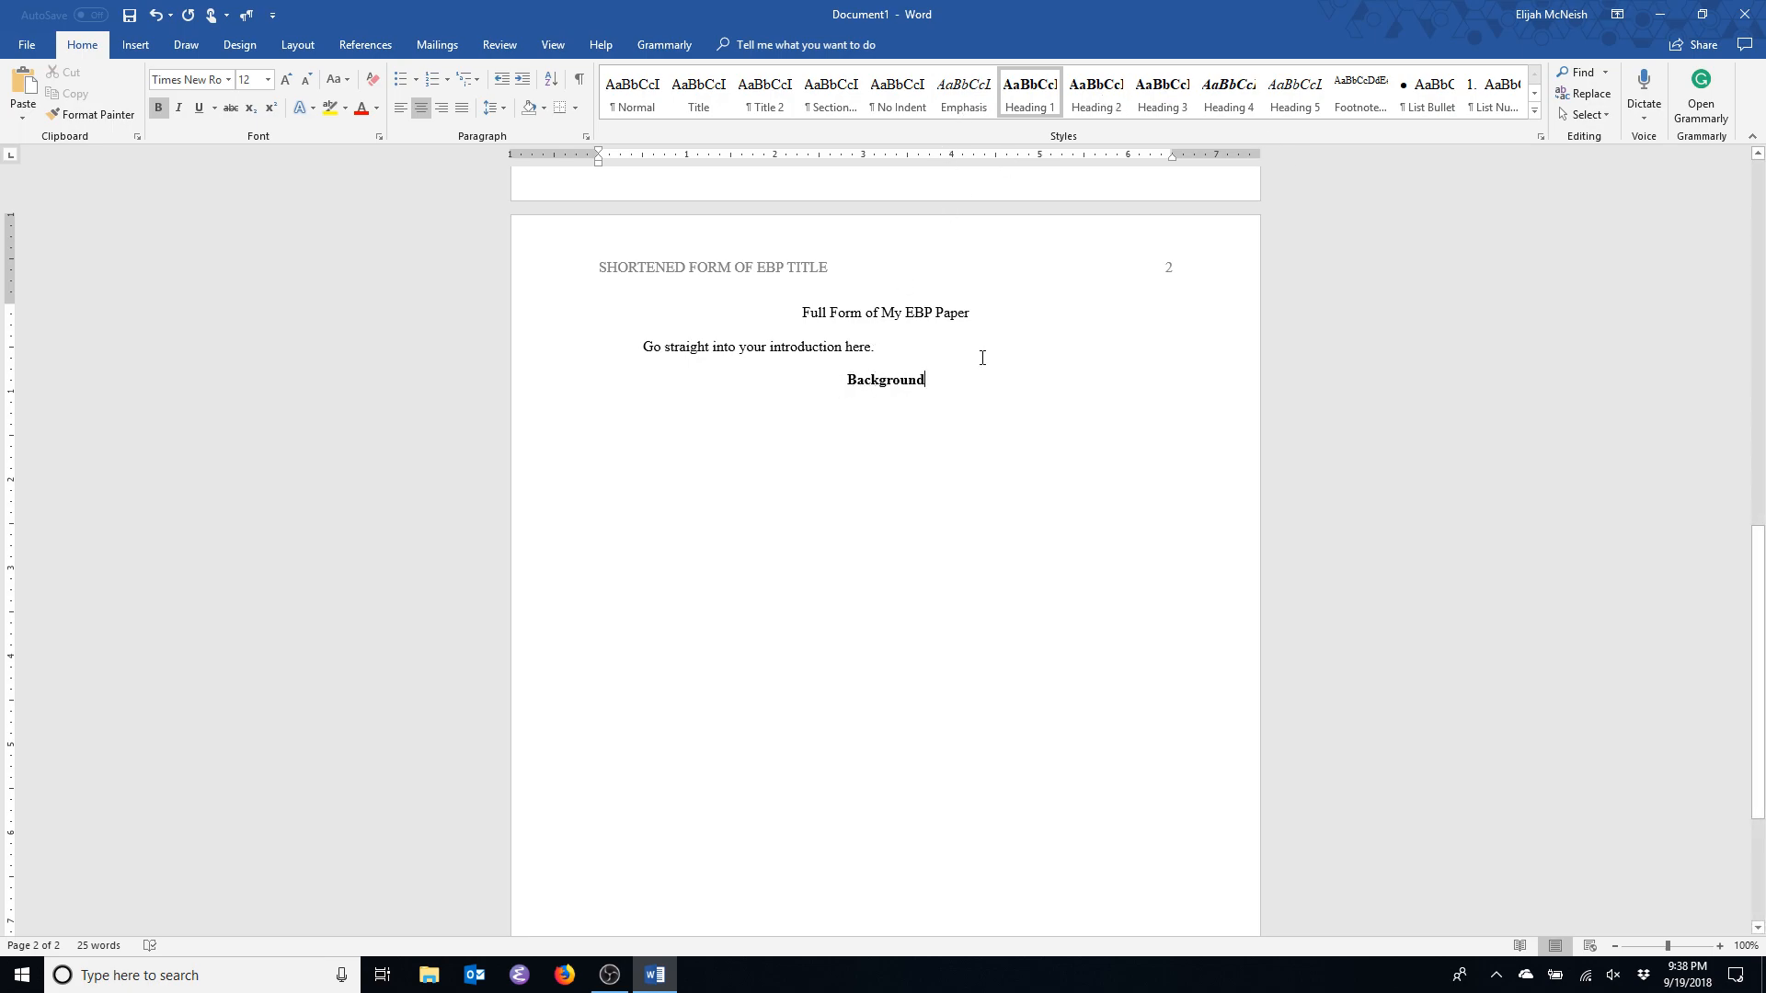
Add the body paragraph "Background information goes here." under the Background heading and start a new paragraph after it.
key("Return")
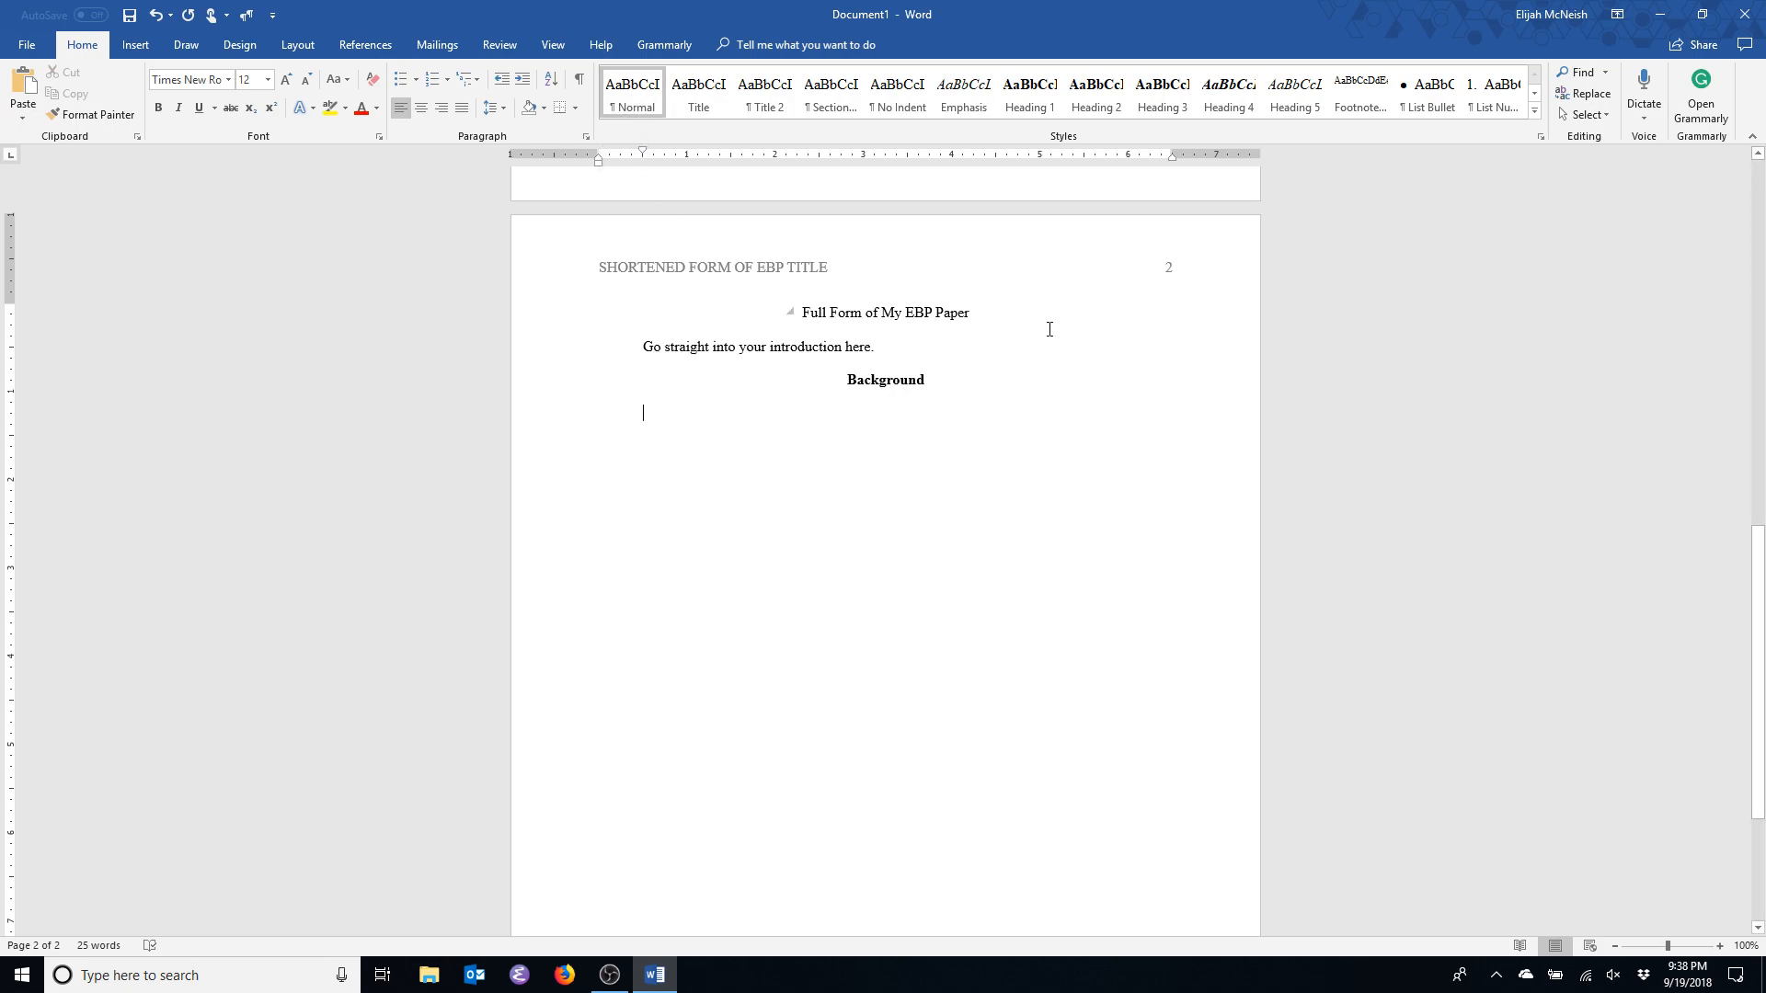
type("Background inf")
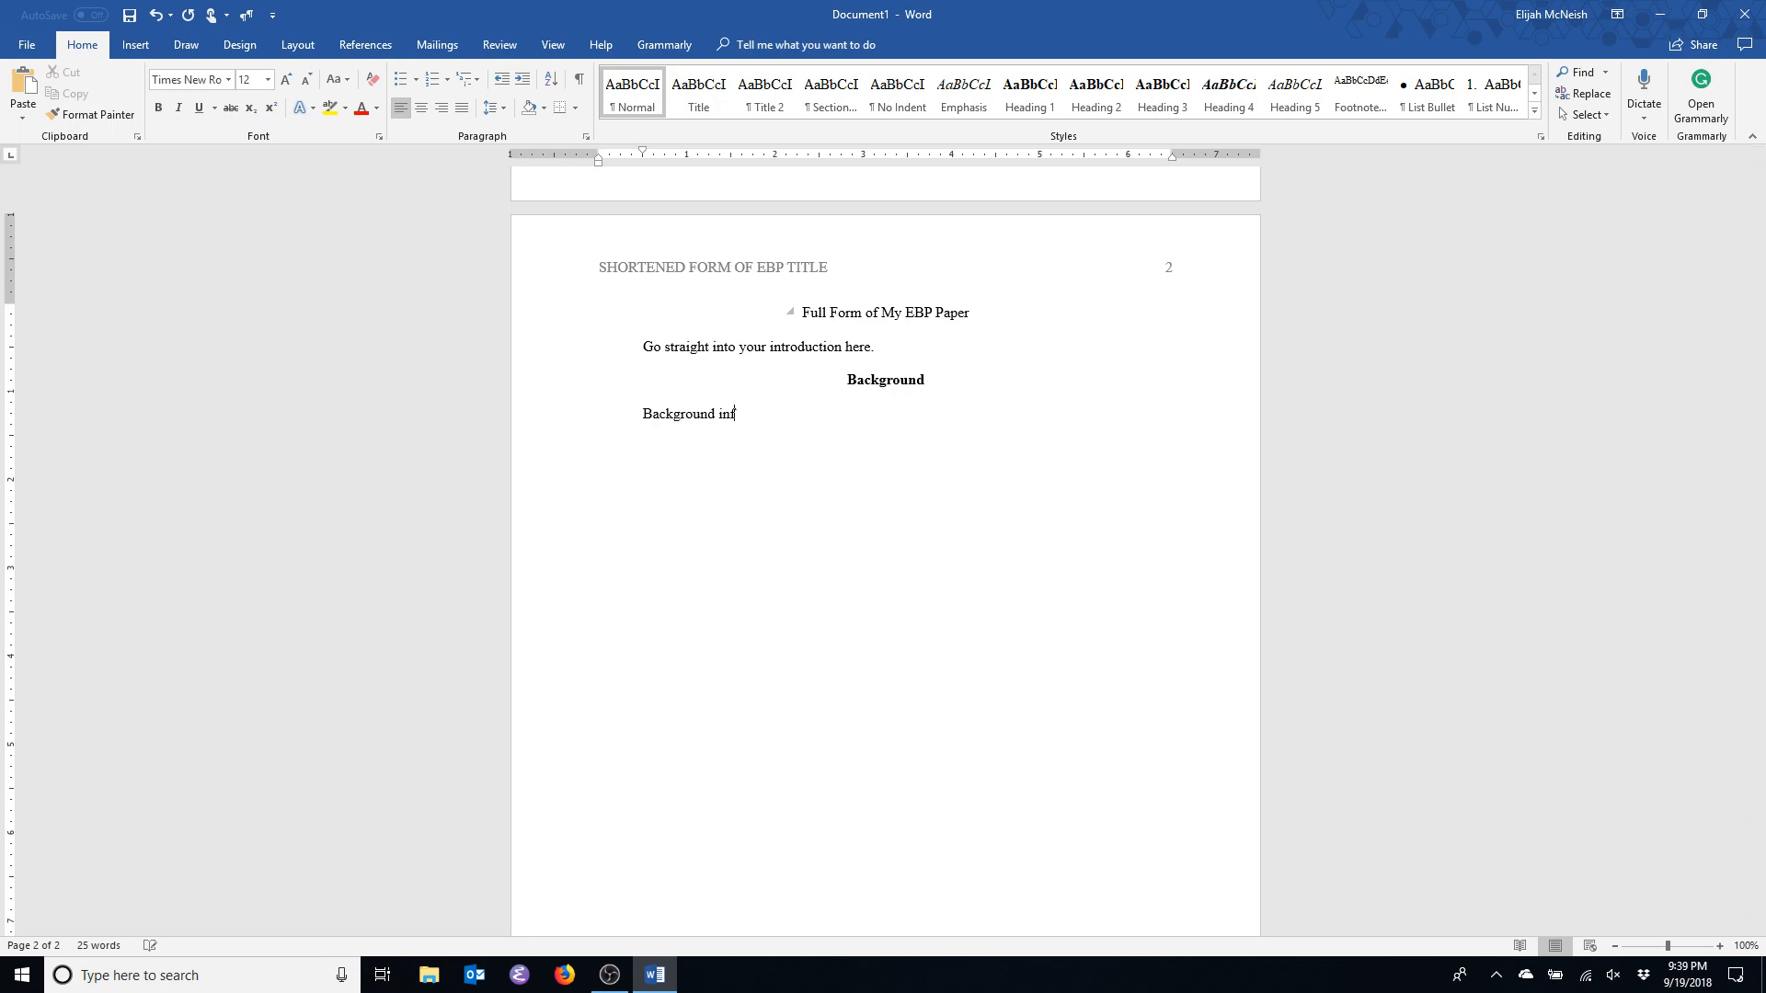
type("ormation goes here.")
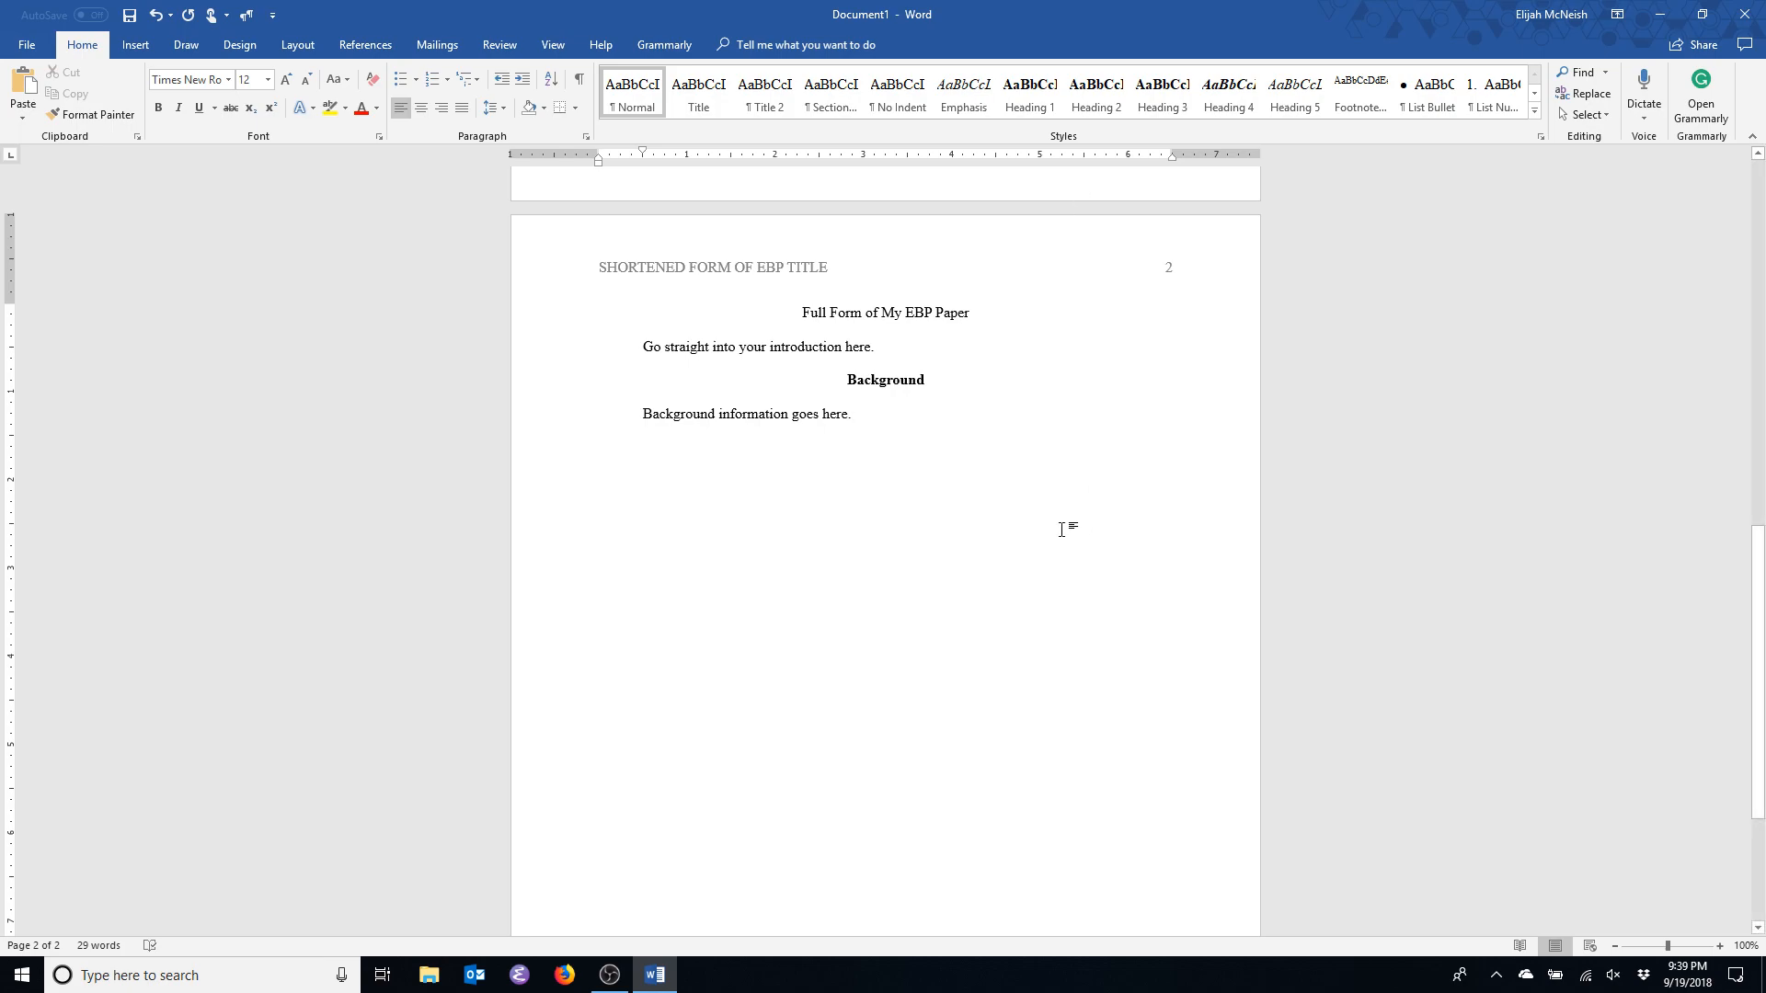
key("Return")
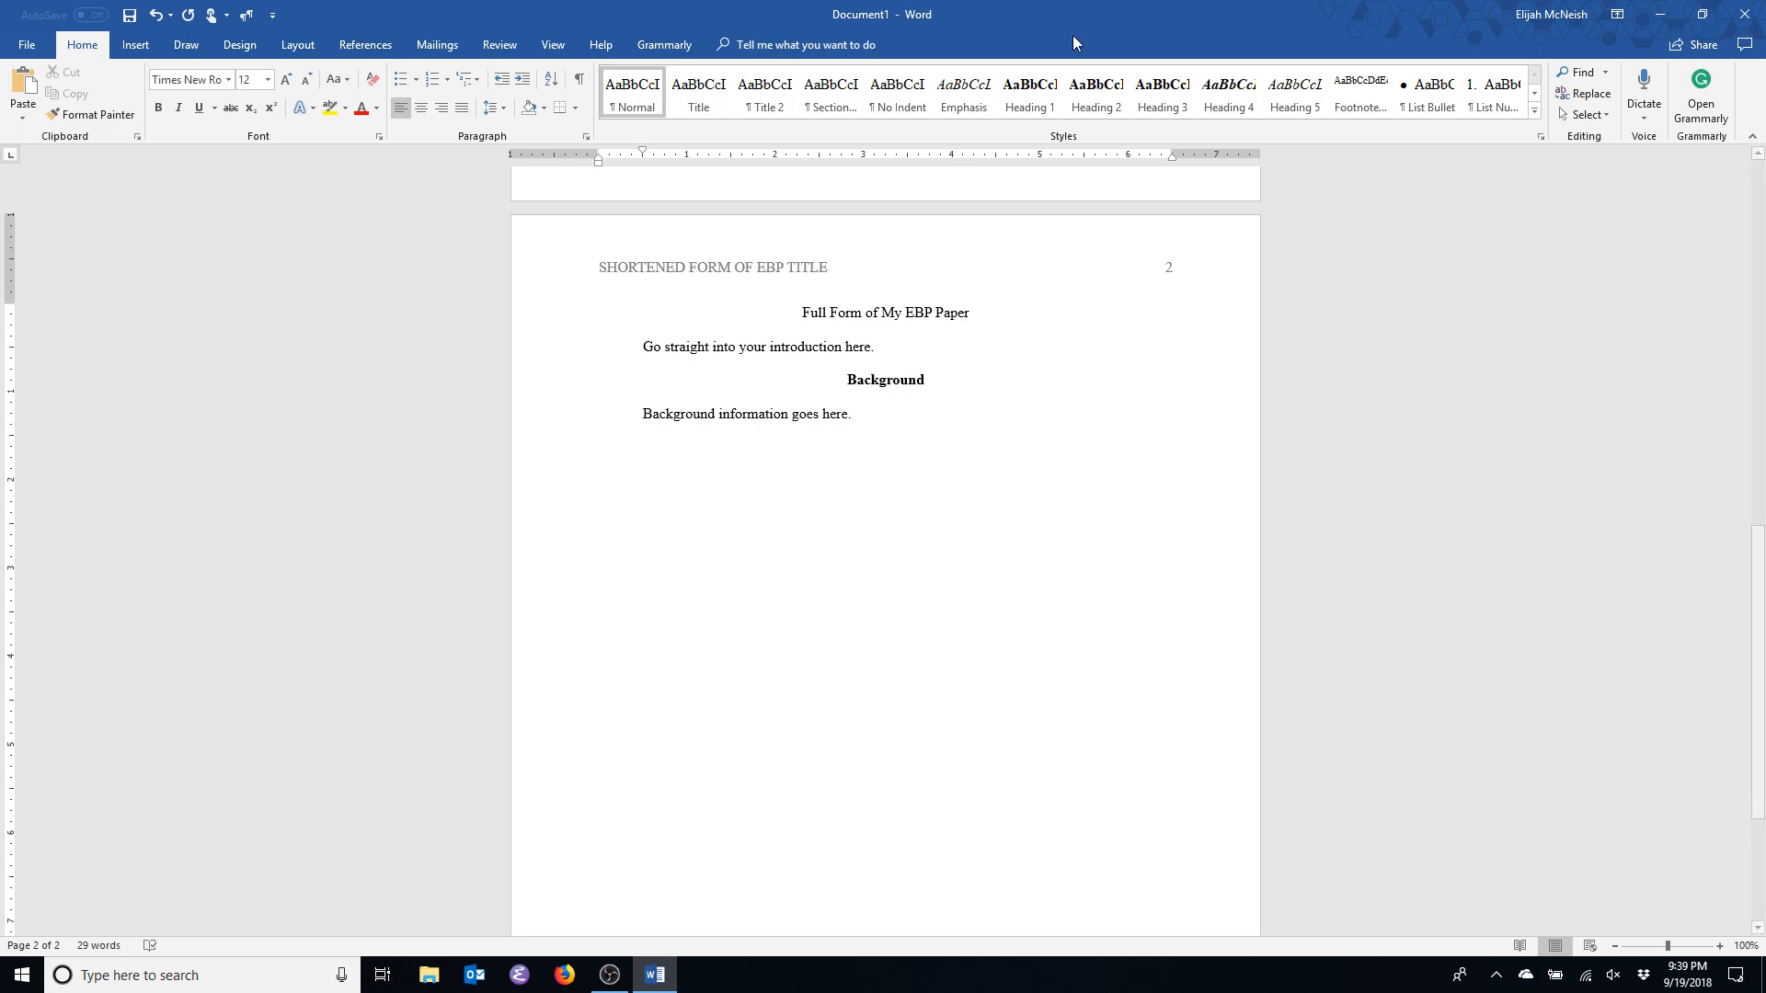
Add the heading "Best Practice" in the Heading 1 style with the indented body paragraph "Blah blah." below it.
left_click(1025, 100)
type("Best Practice")
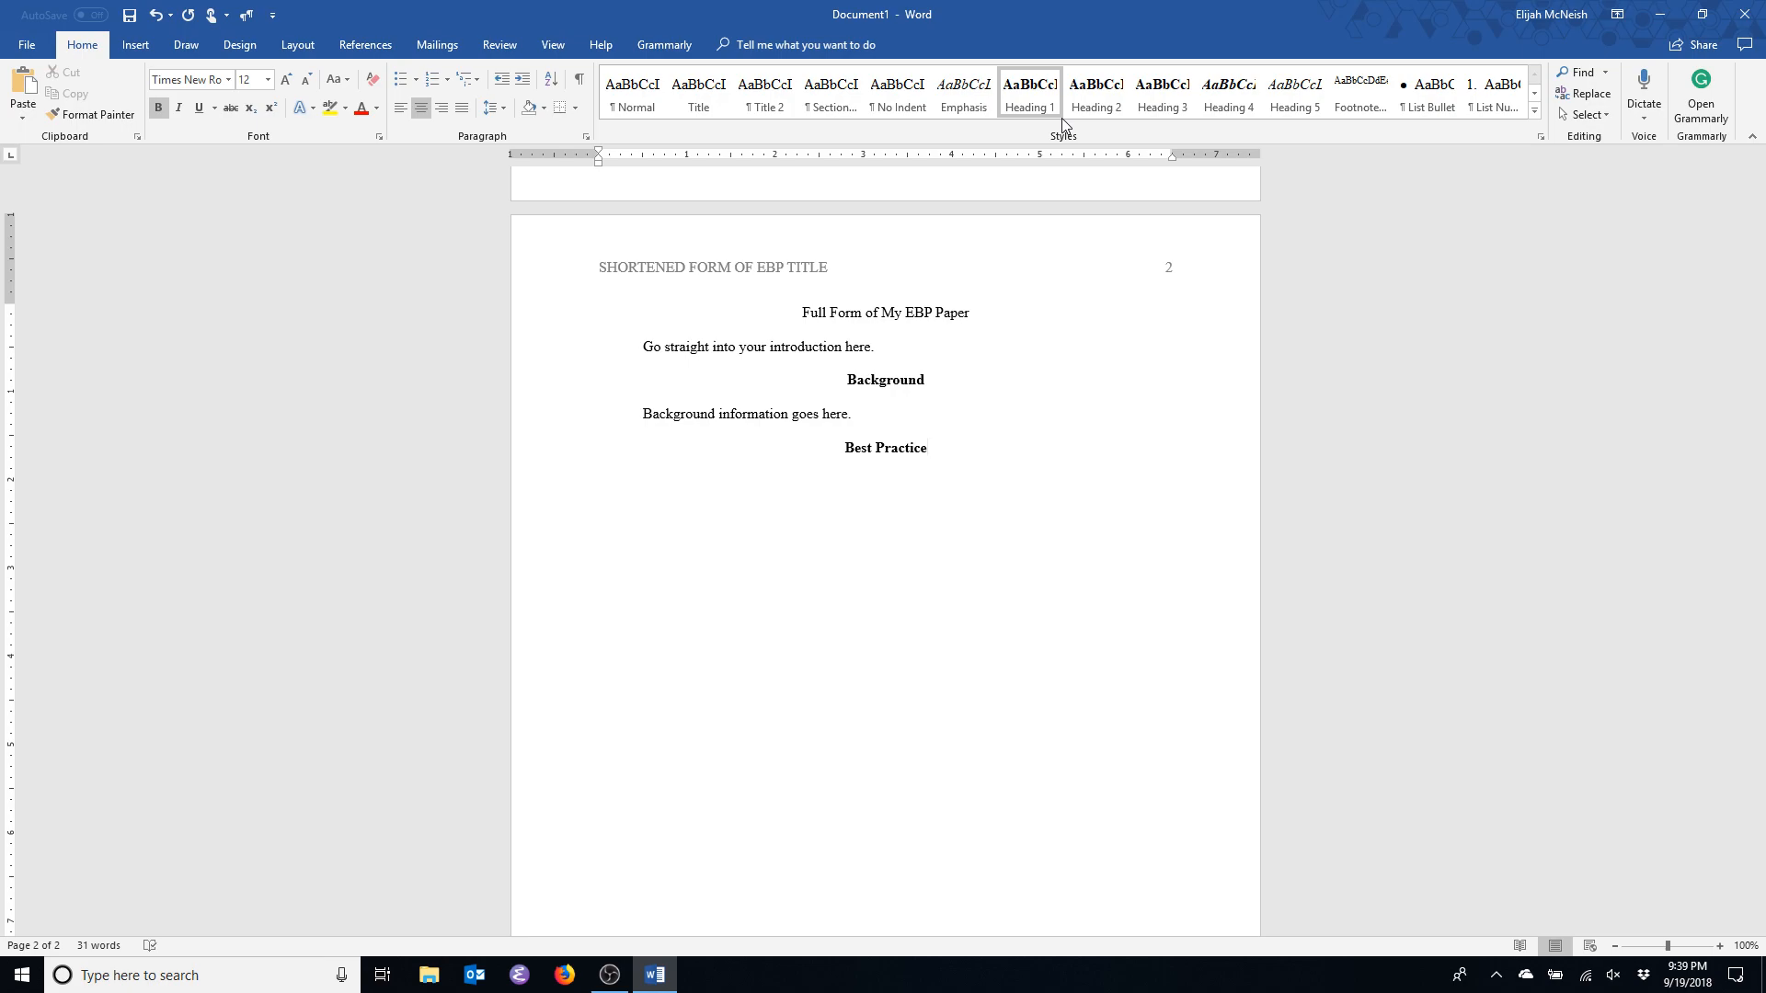
key("Return")
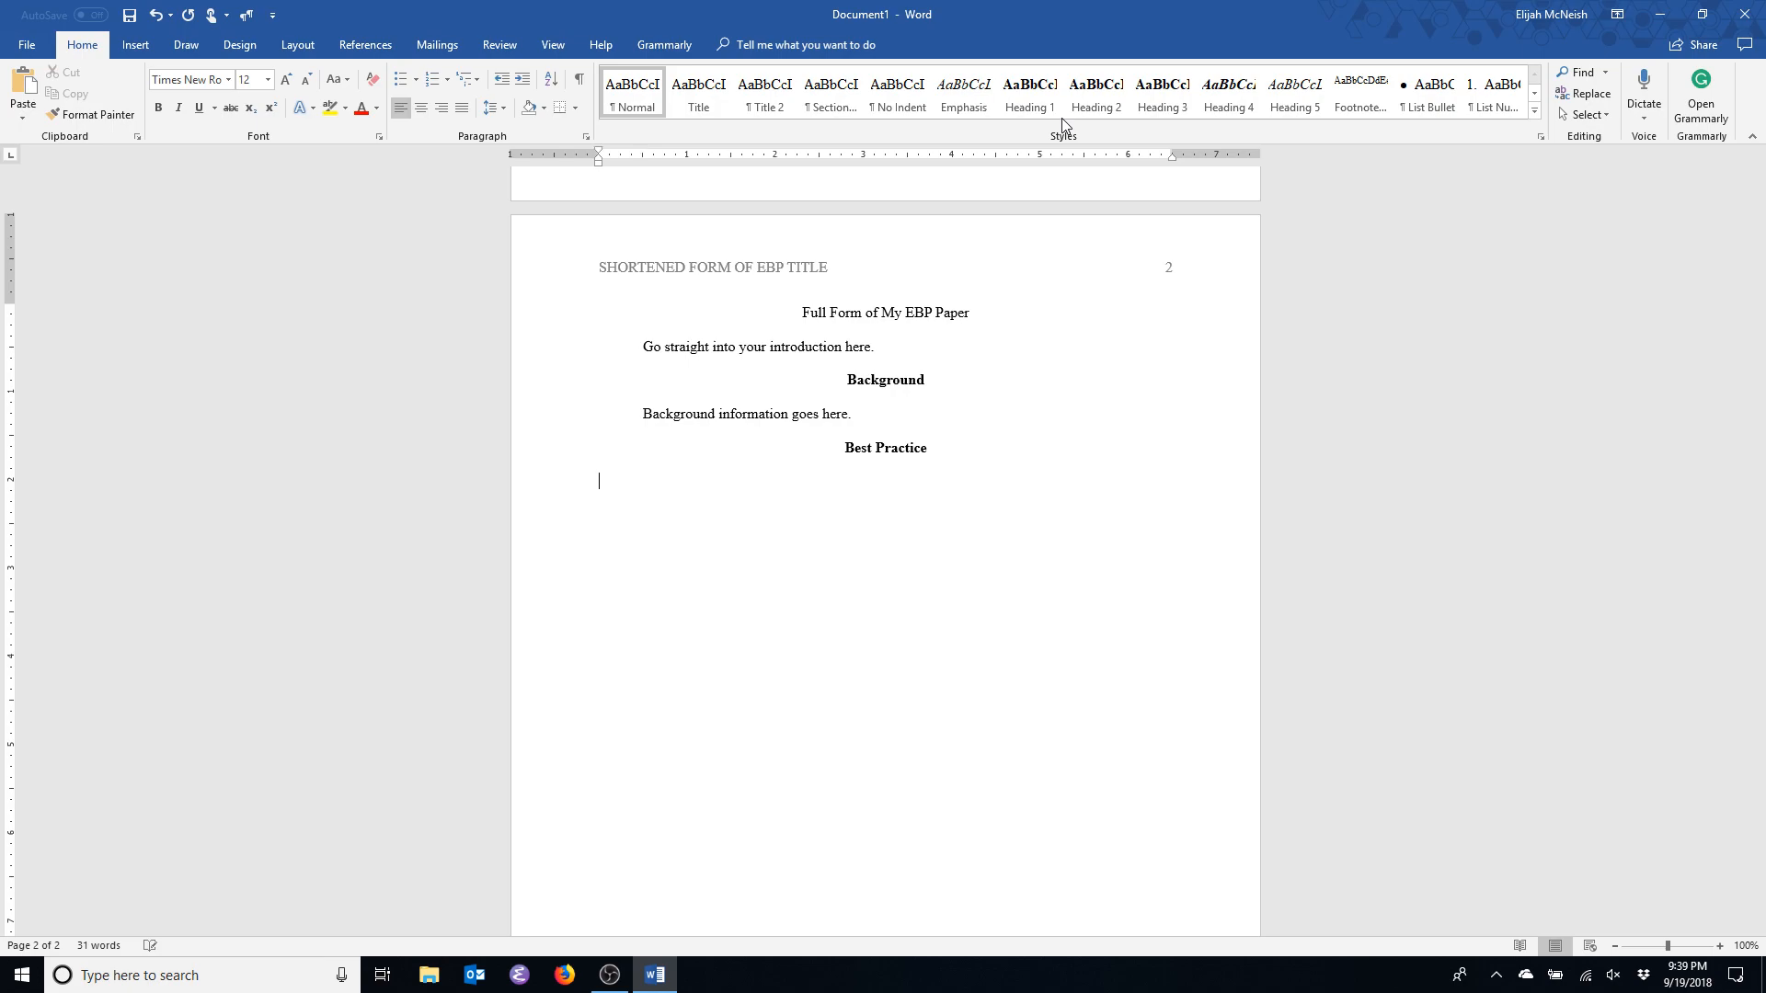
key("Tab")
type("Blah blah.")
key("Return")
Add the heading "Mortality" in the Heading 2 style with the body paragraph "Mortality statistics." below it.
left_click(1094, 103)
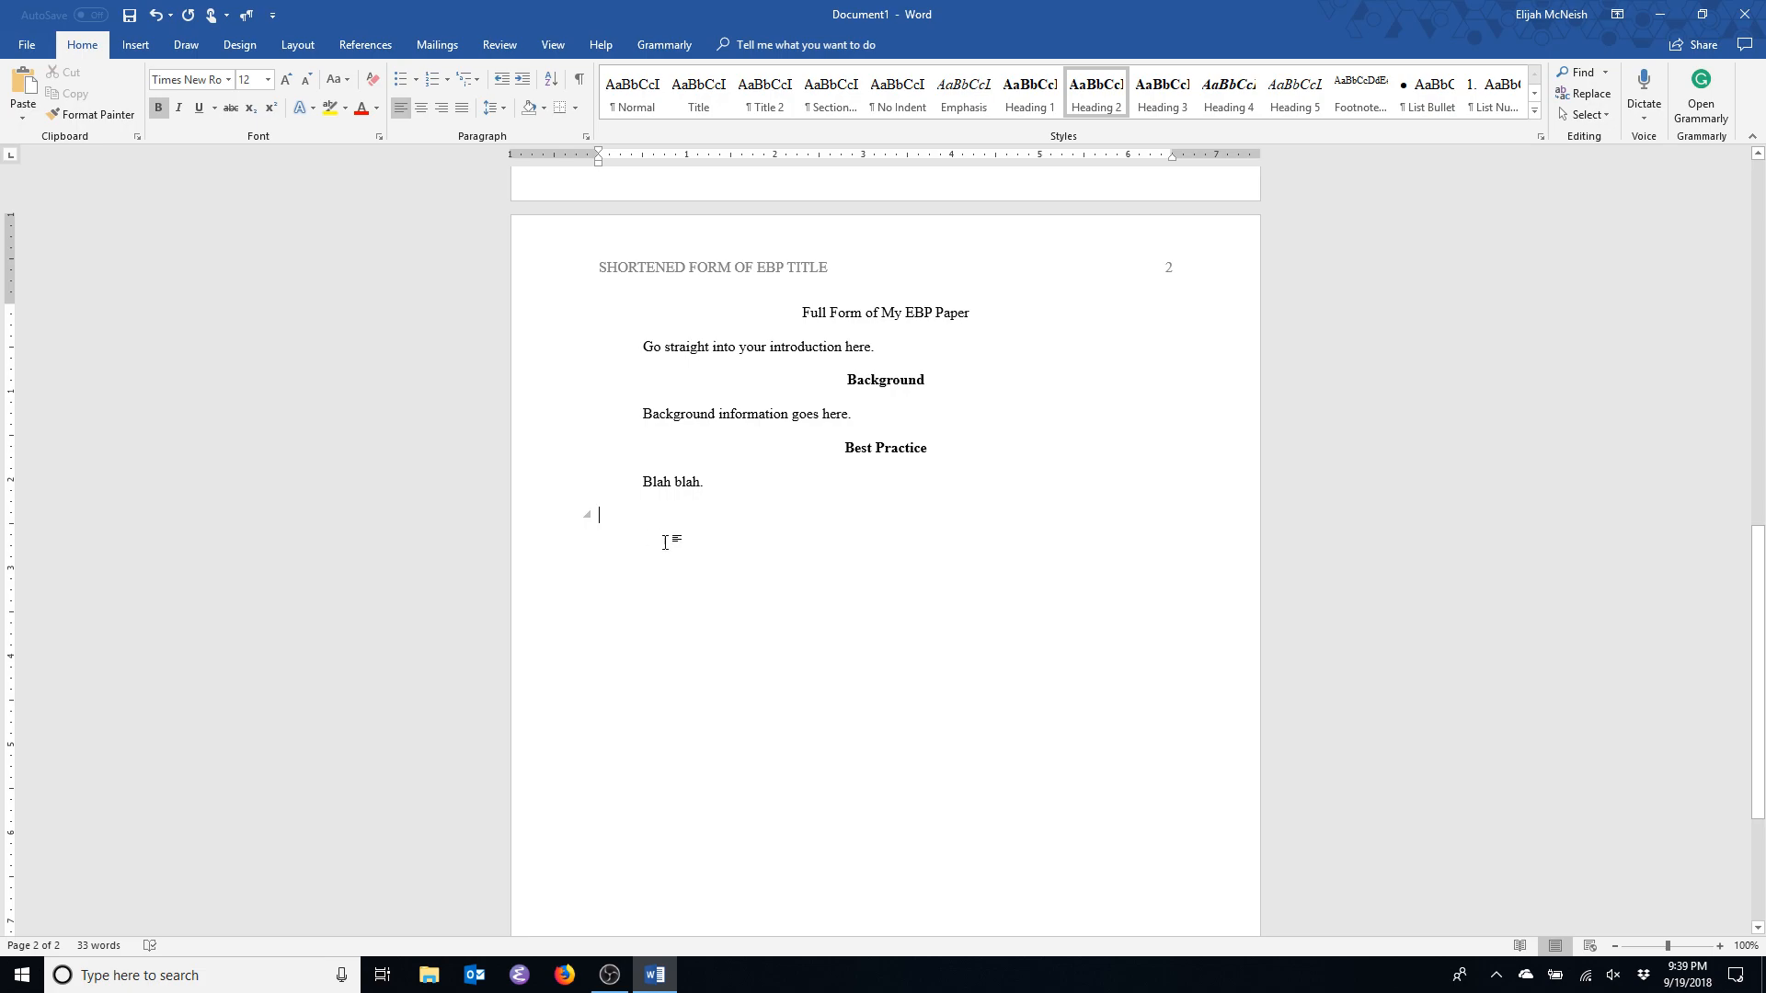
type("Mo")
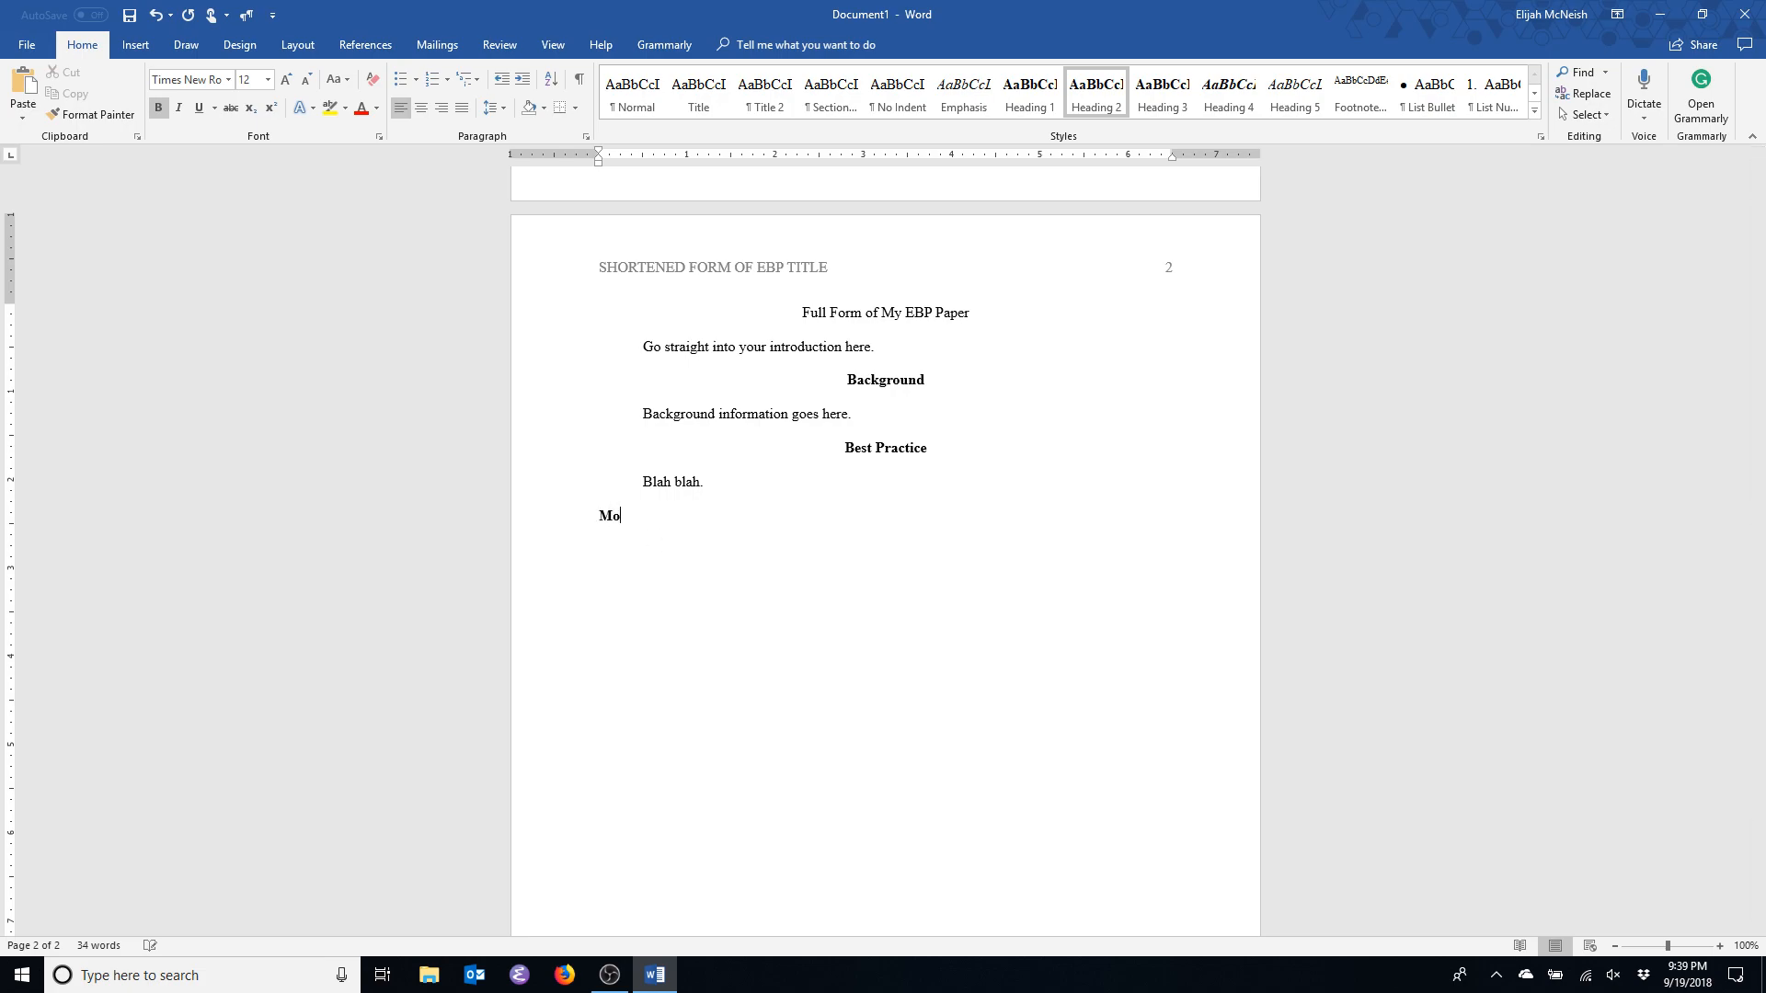
type("rtality")
key("Return")
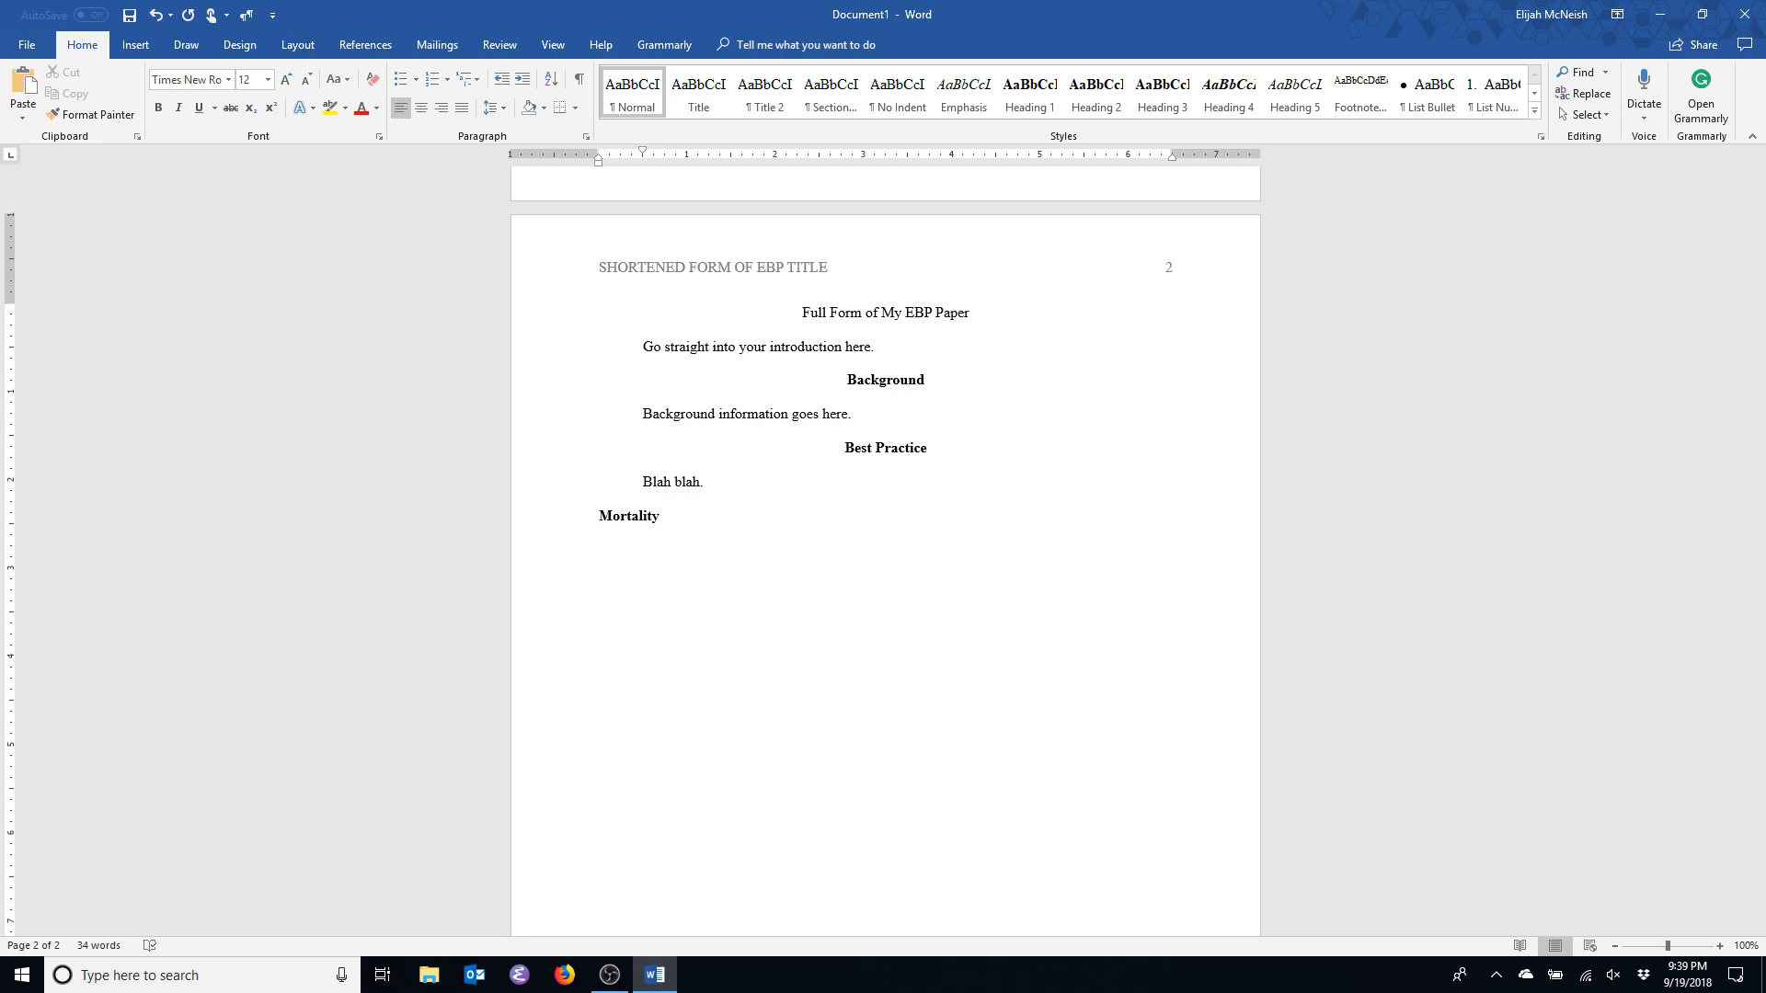
type("Mortality statistics.")
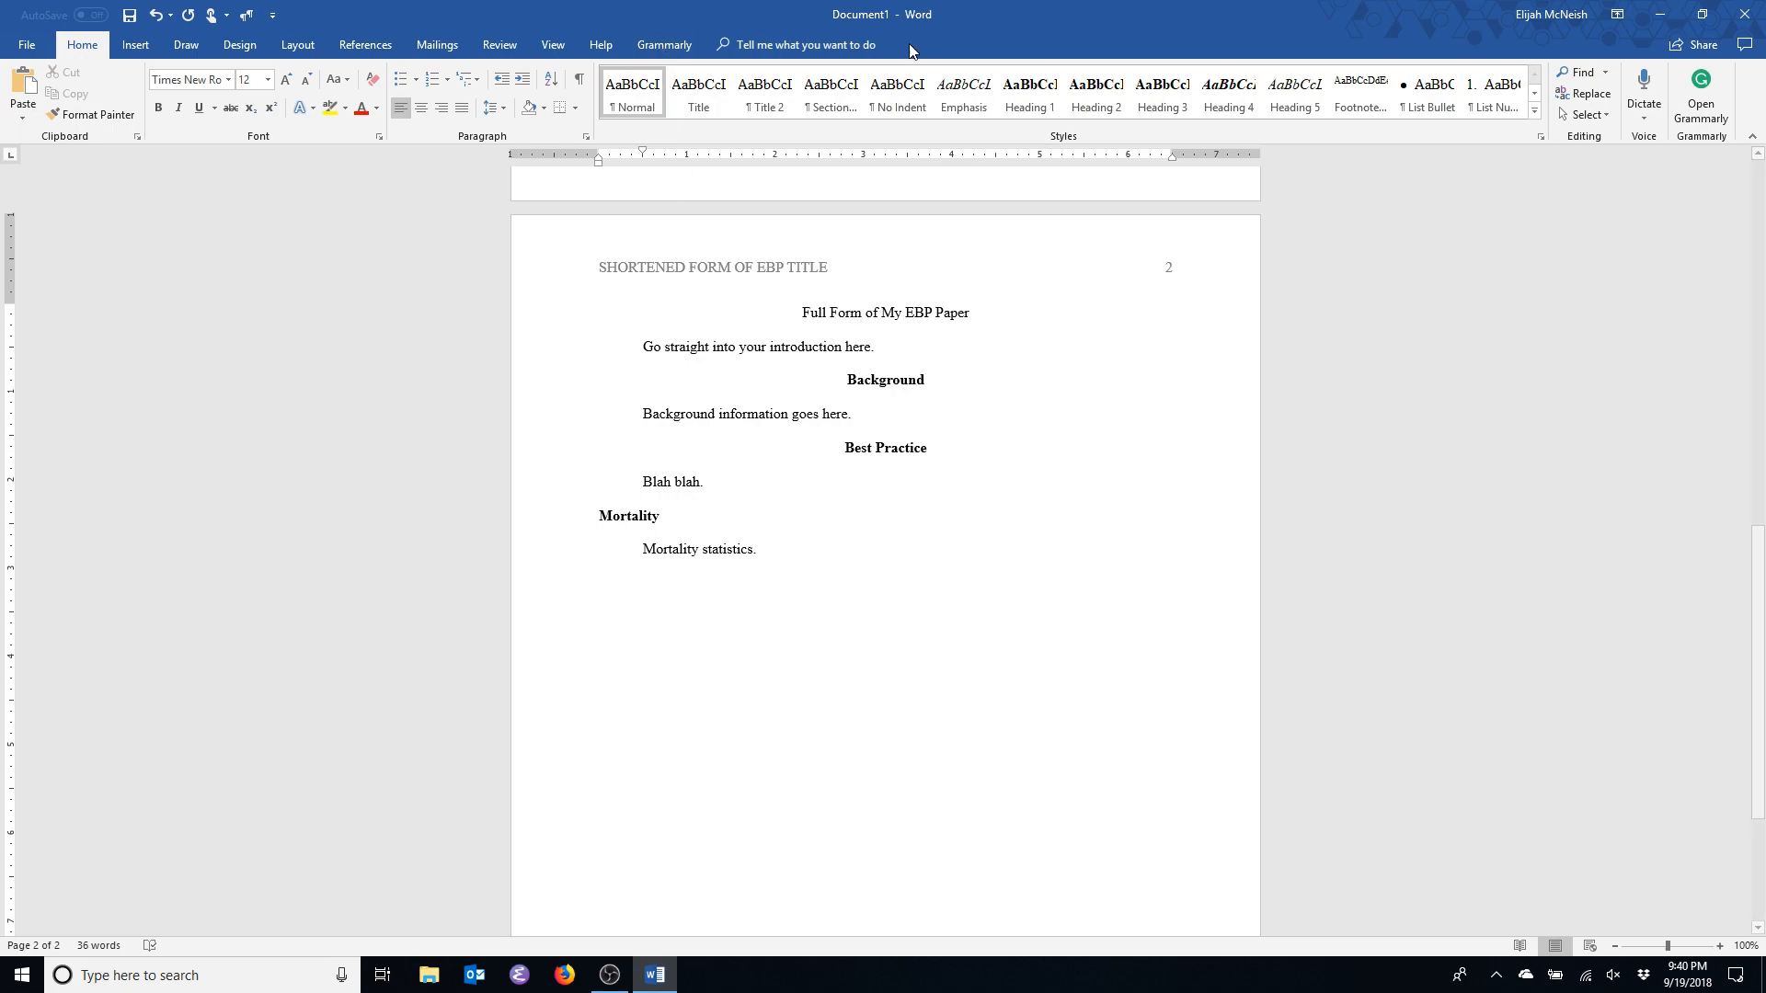
Add the run-in heading "Level 3 heading." in the Heading 3 style below the mortality paragraph.
left_click(1157, 98)
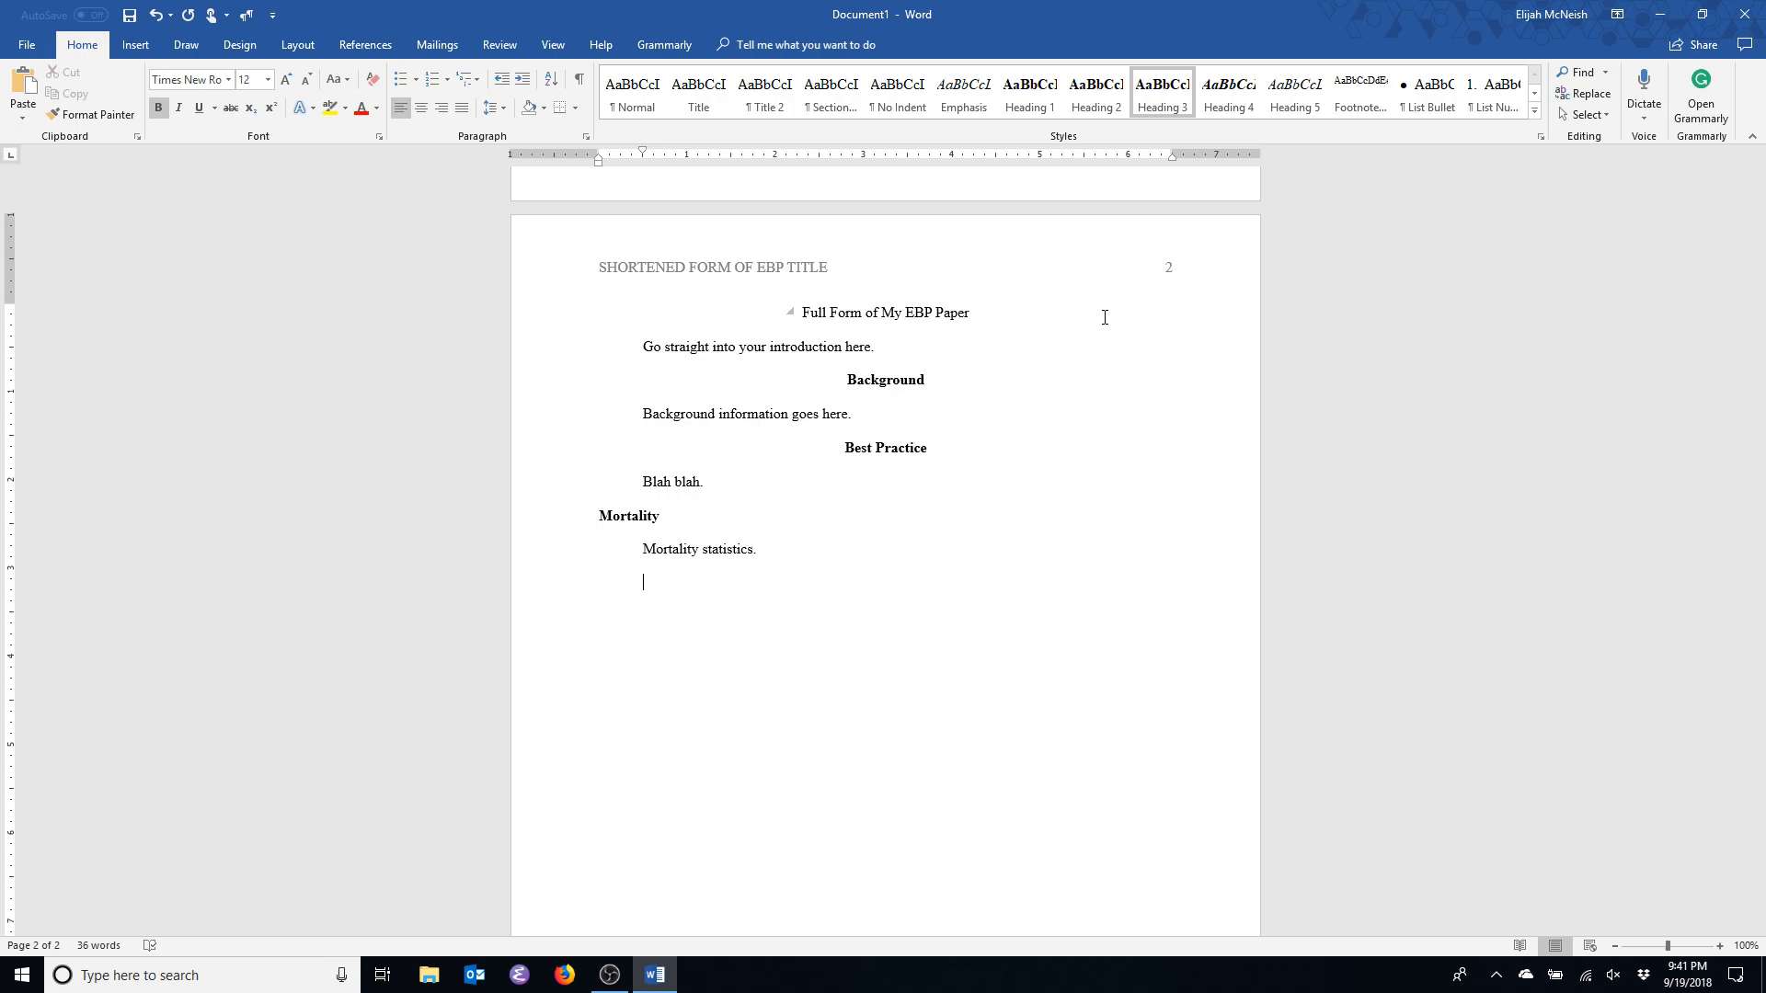
type("Level 3")
type("heading")
Extend the Mortality heading to "Mortality and Morbidity" and return to the end of the level 3 heading.
key("Up")
key("Up")
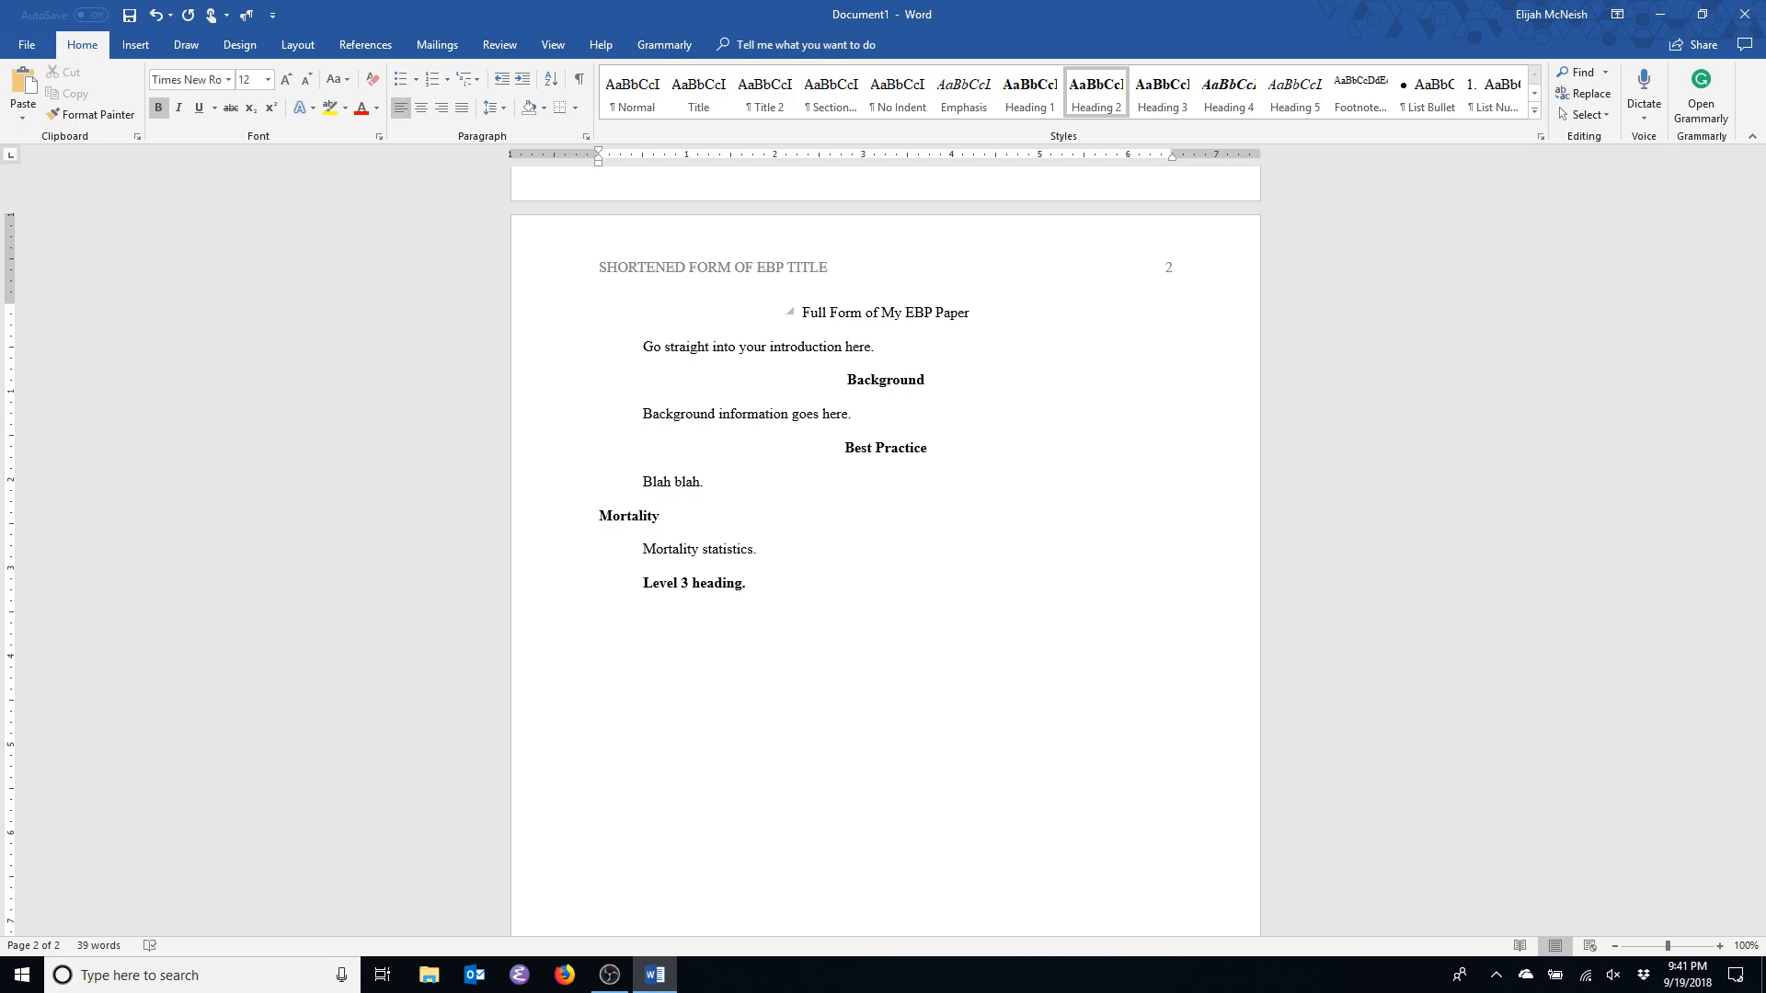
type("and Morbidity")
key("Down")
key("Down")
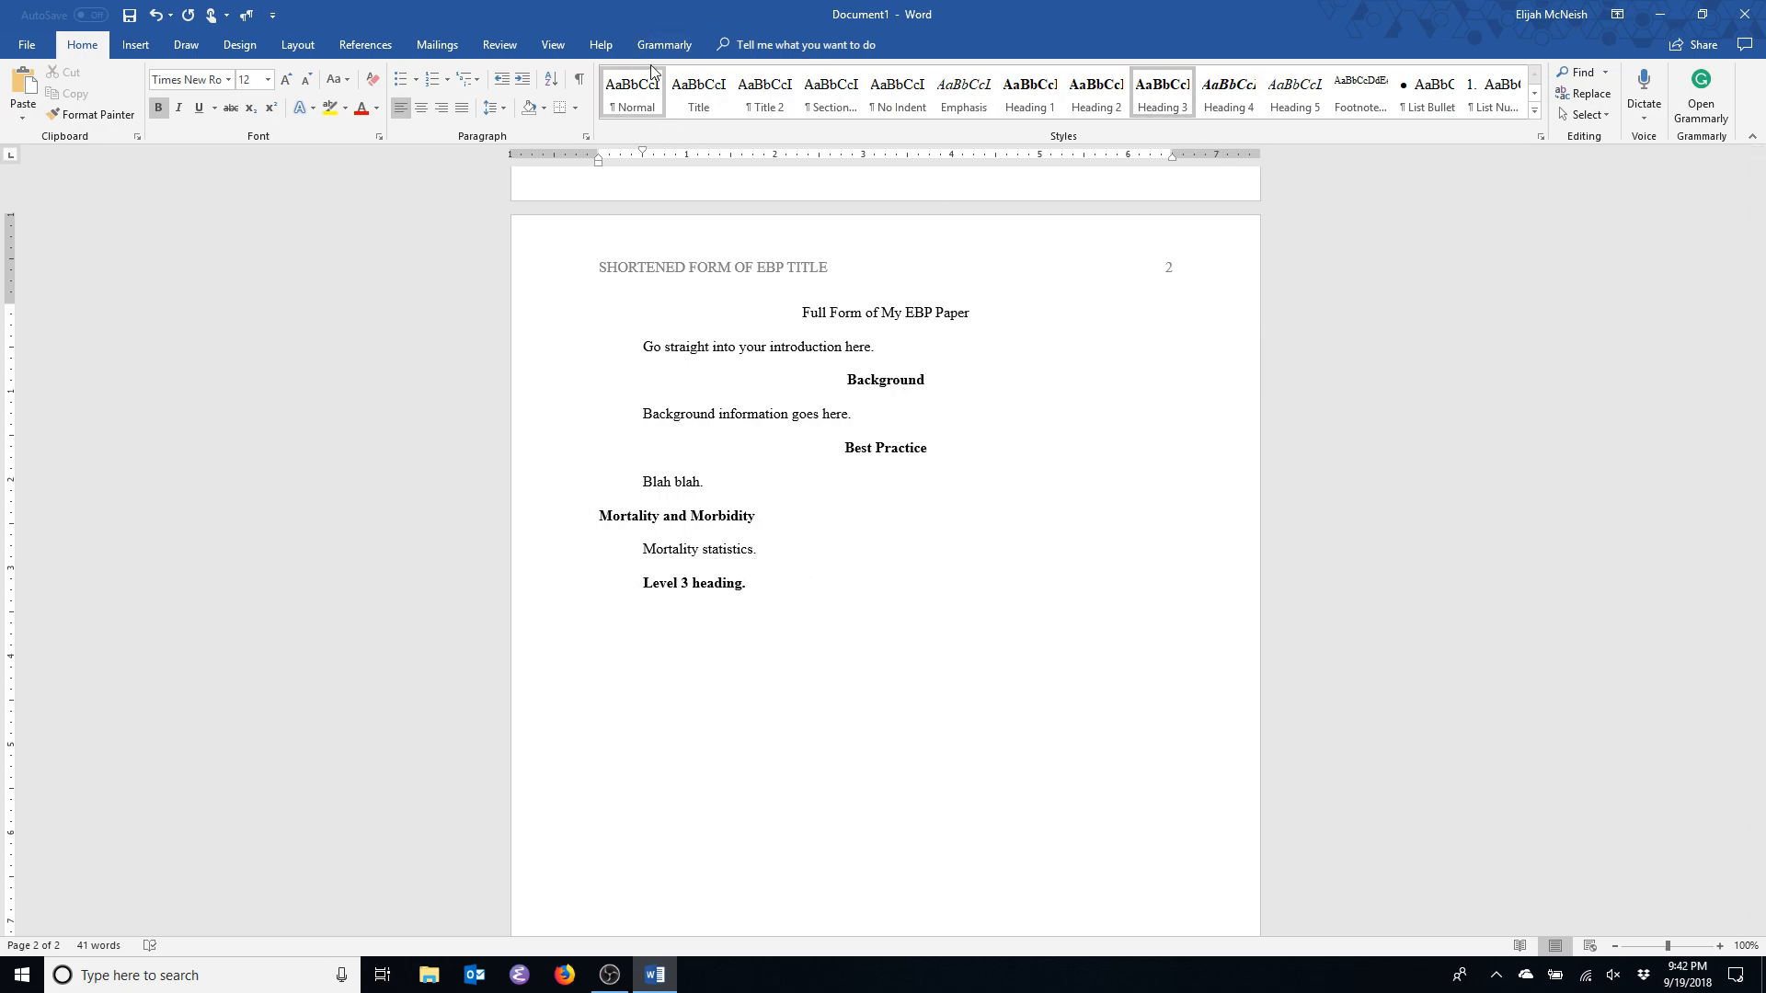
Try to continue the level 3 heading line in plain text by applying Normal style, then by turning bold off and adding "Start typing".
left_click(633, 99)
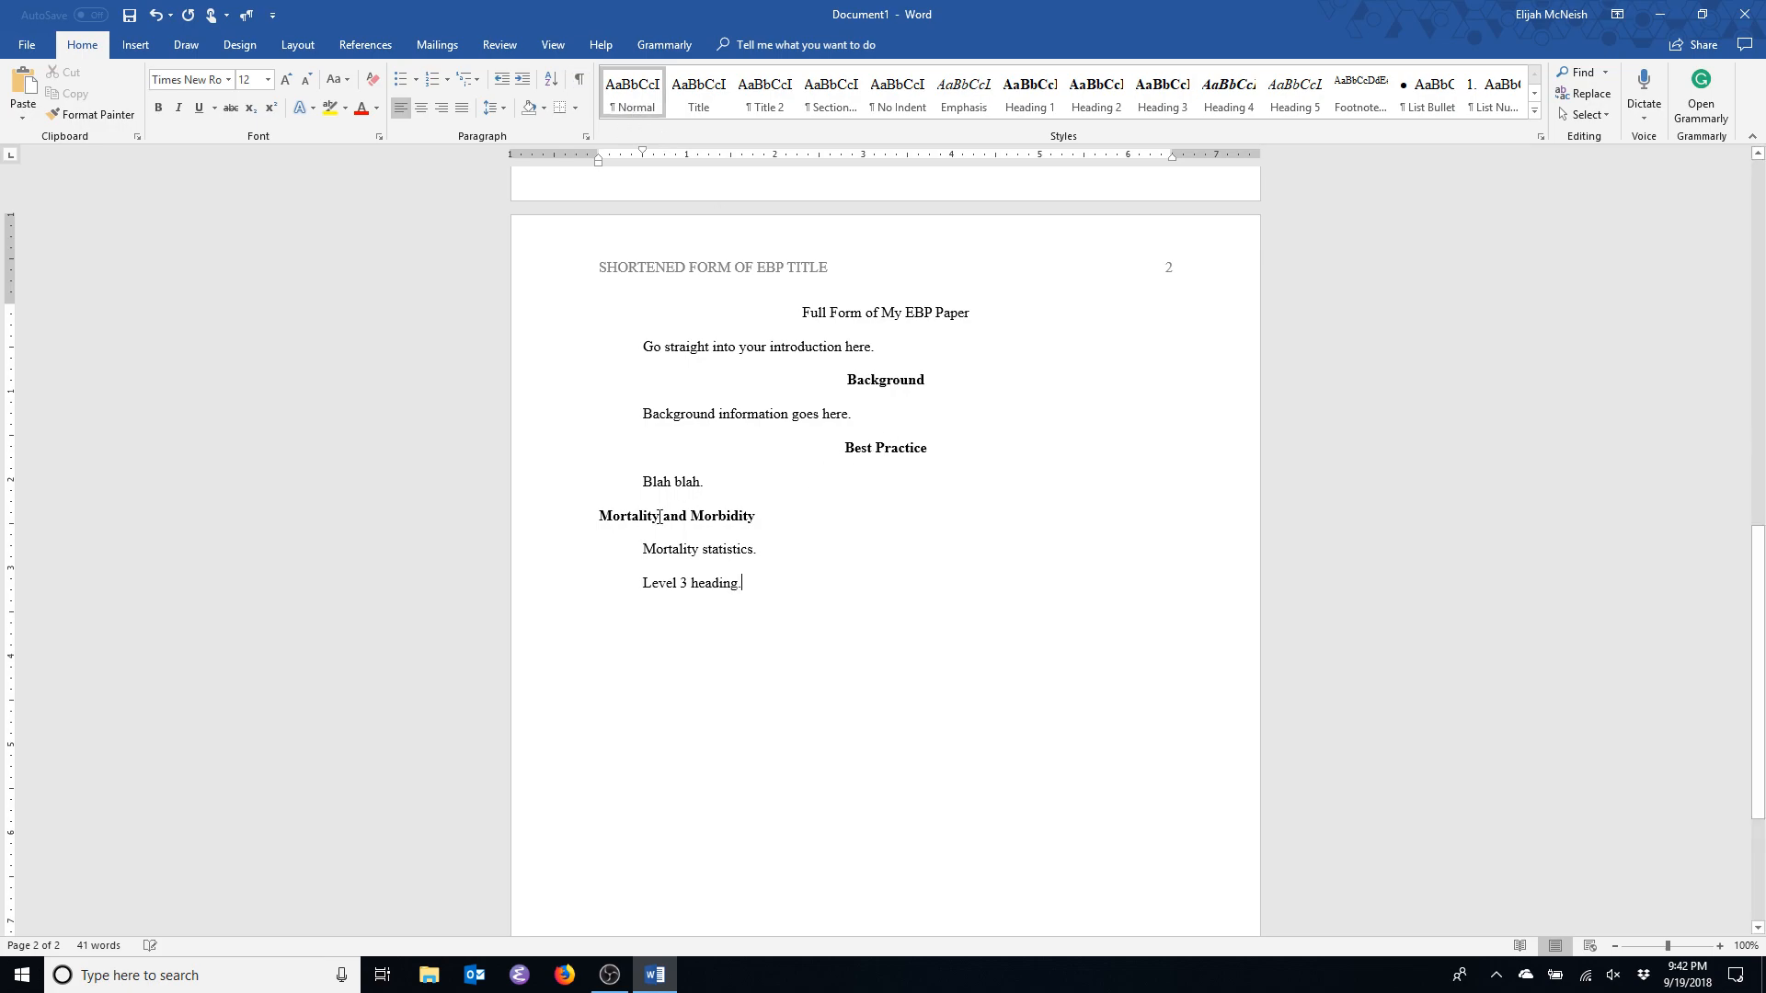
left_click(1148, 99)
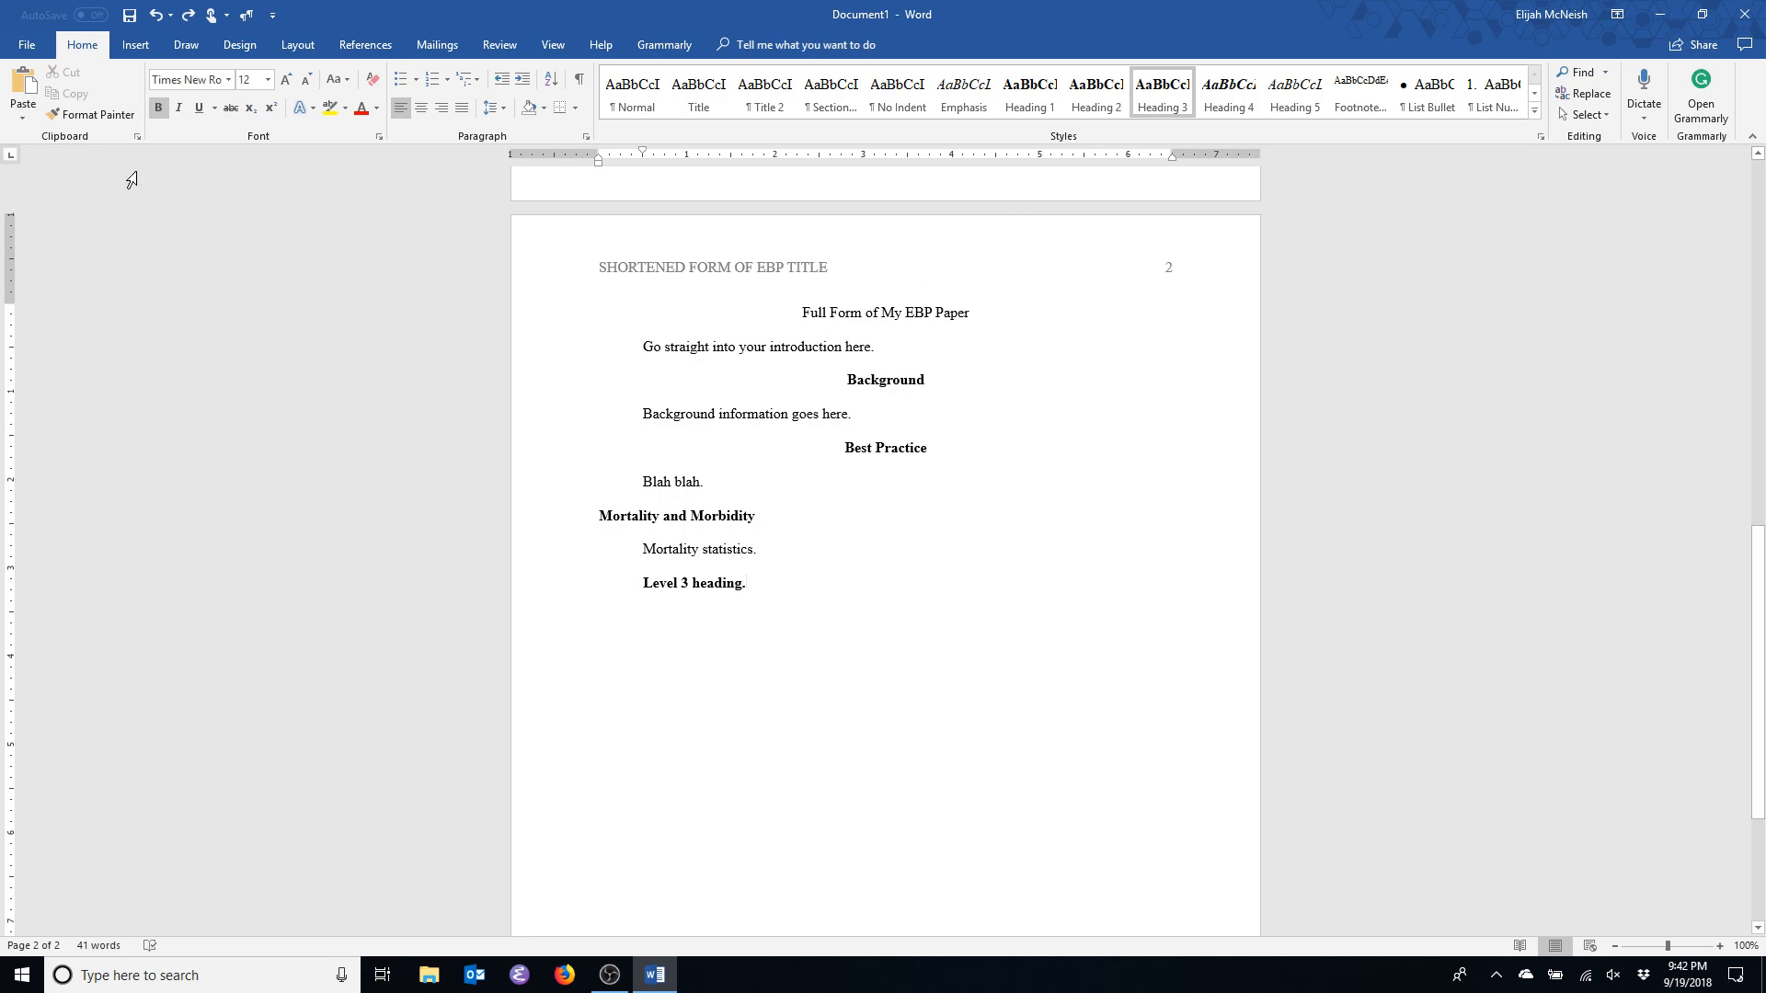
left_click(158, 108)
type("Start typing")
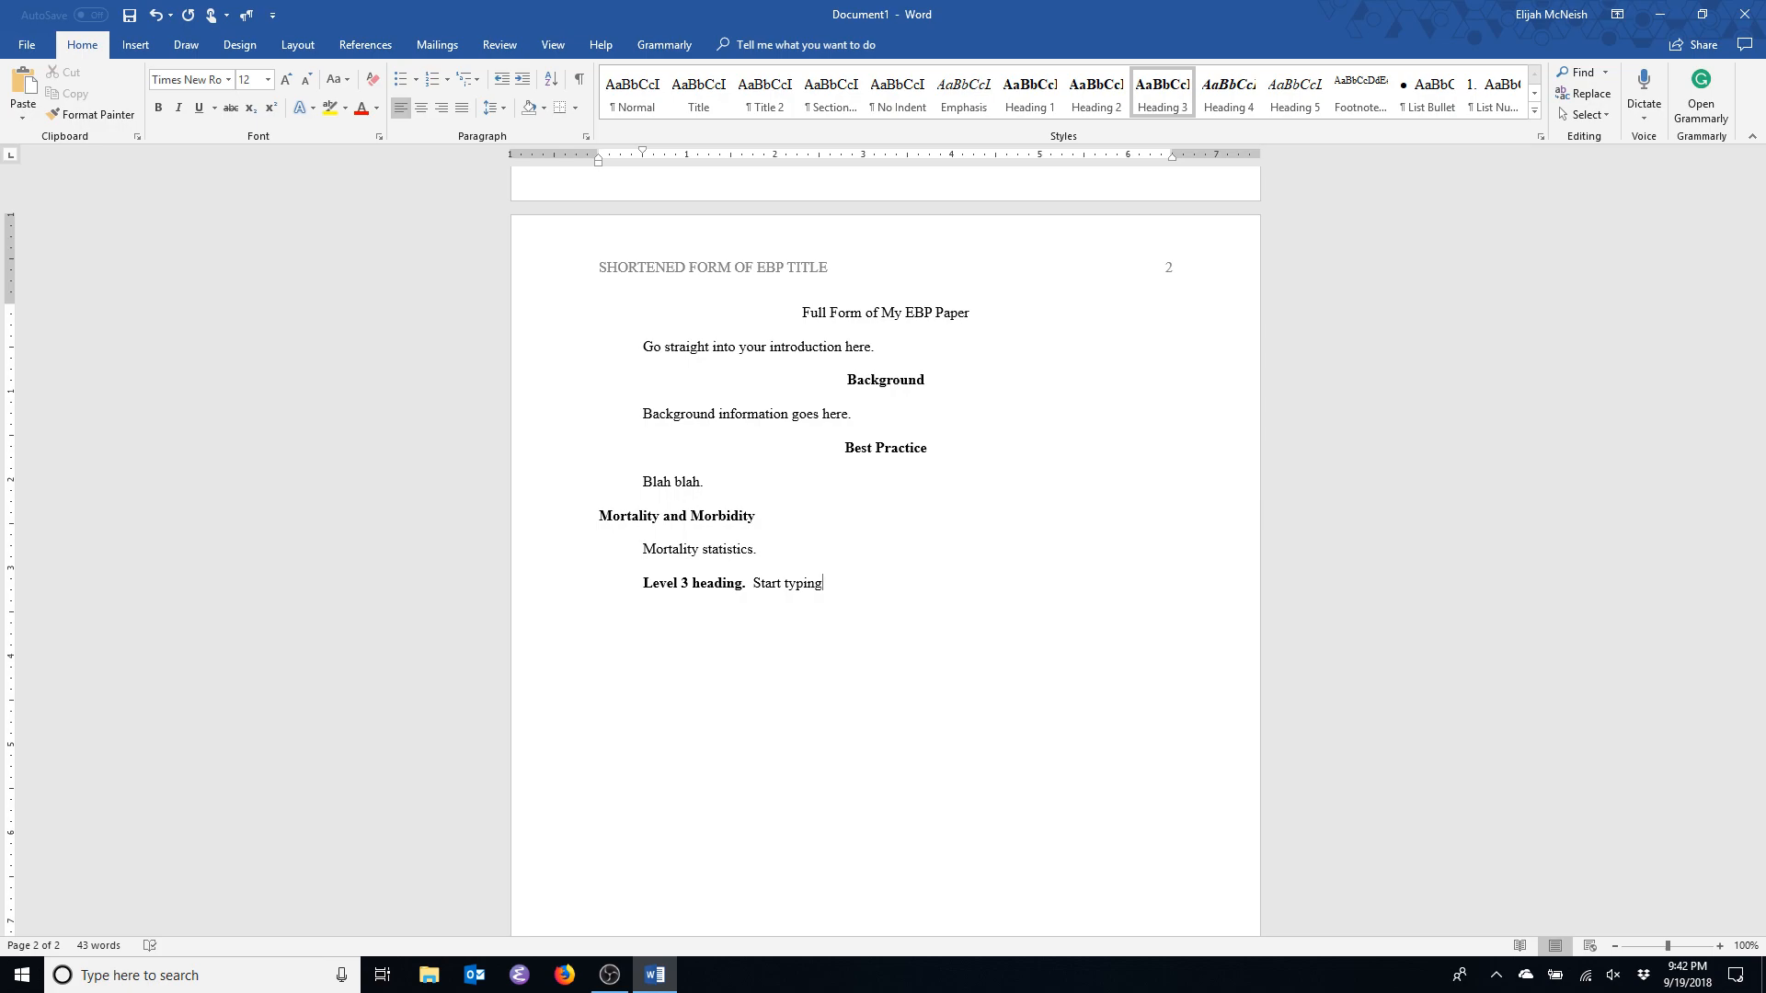
key("ctrl+BackSpace")
key("ctrl+BackSpace")
key("Print")
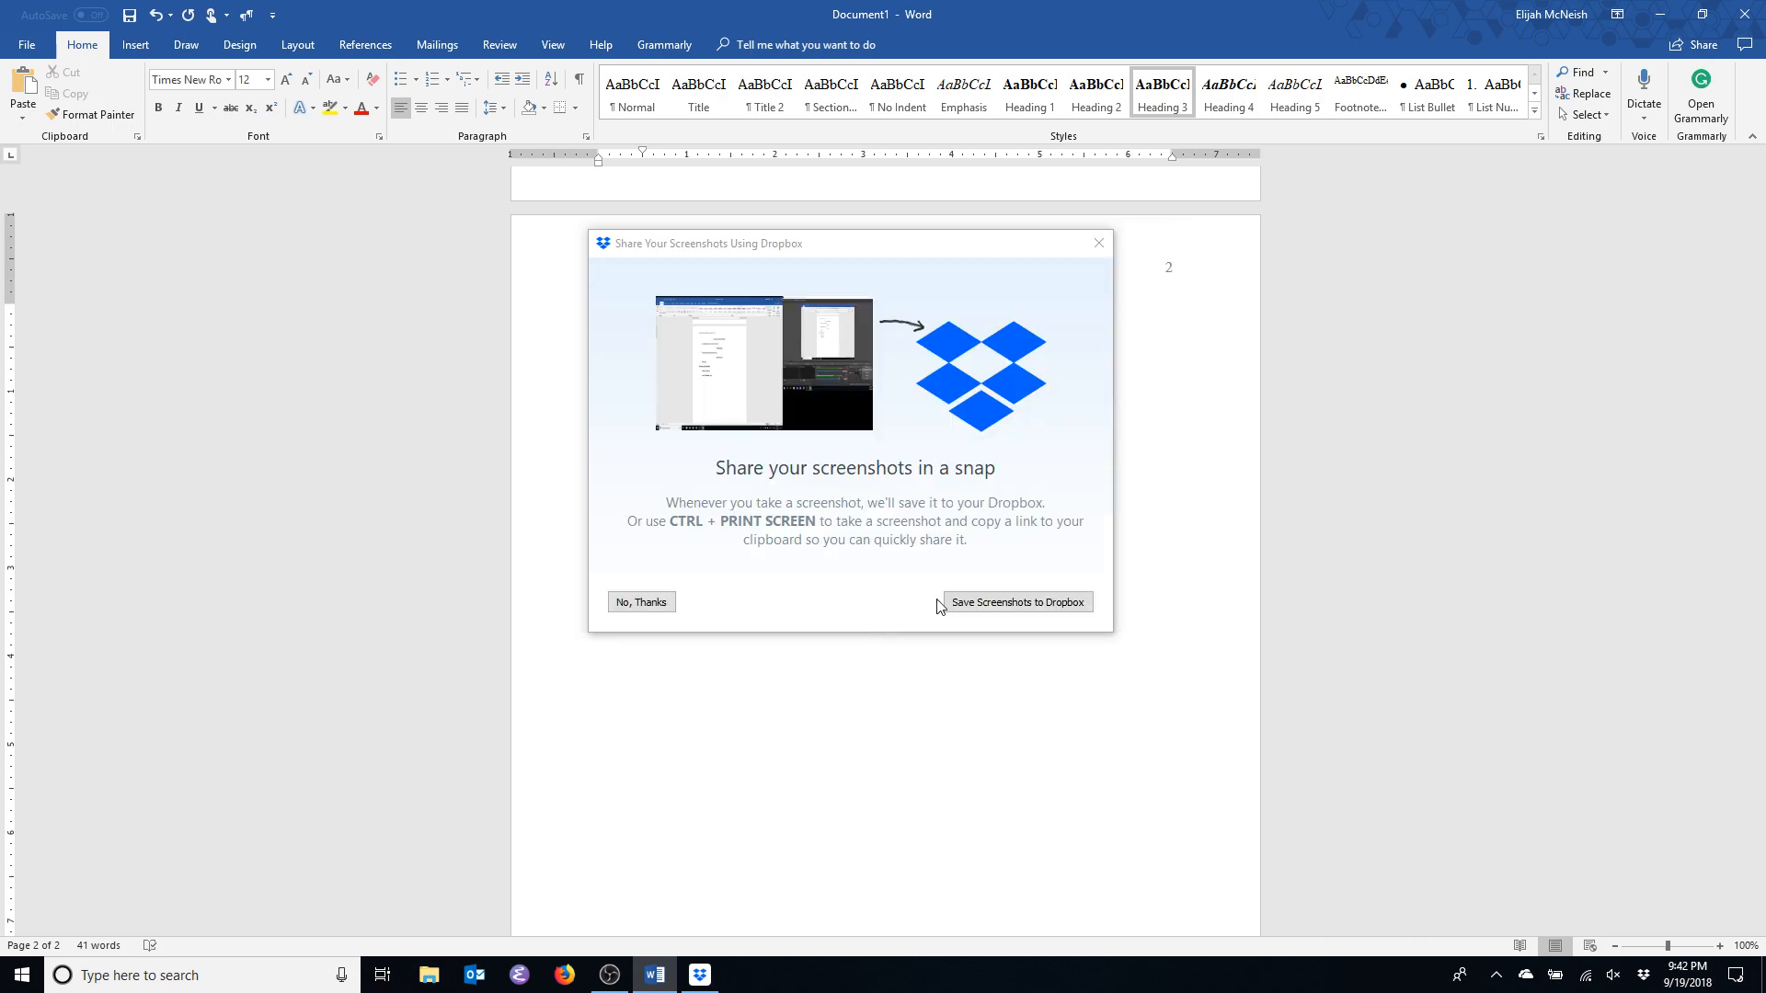
left_click(641, 602)
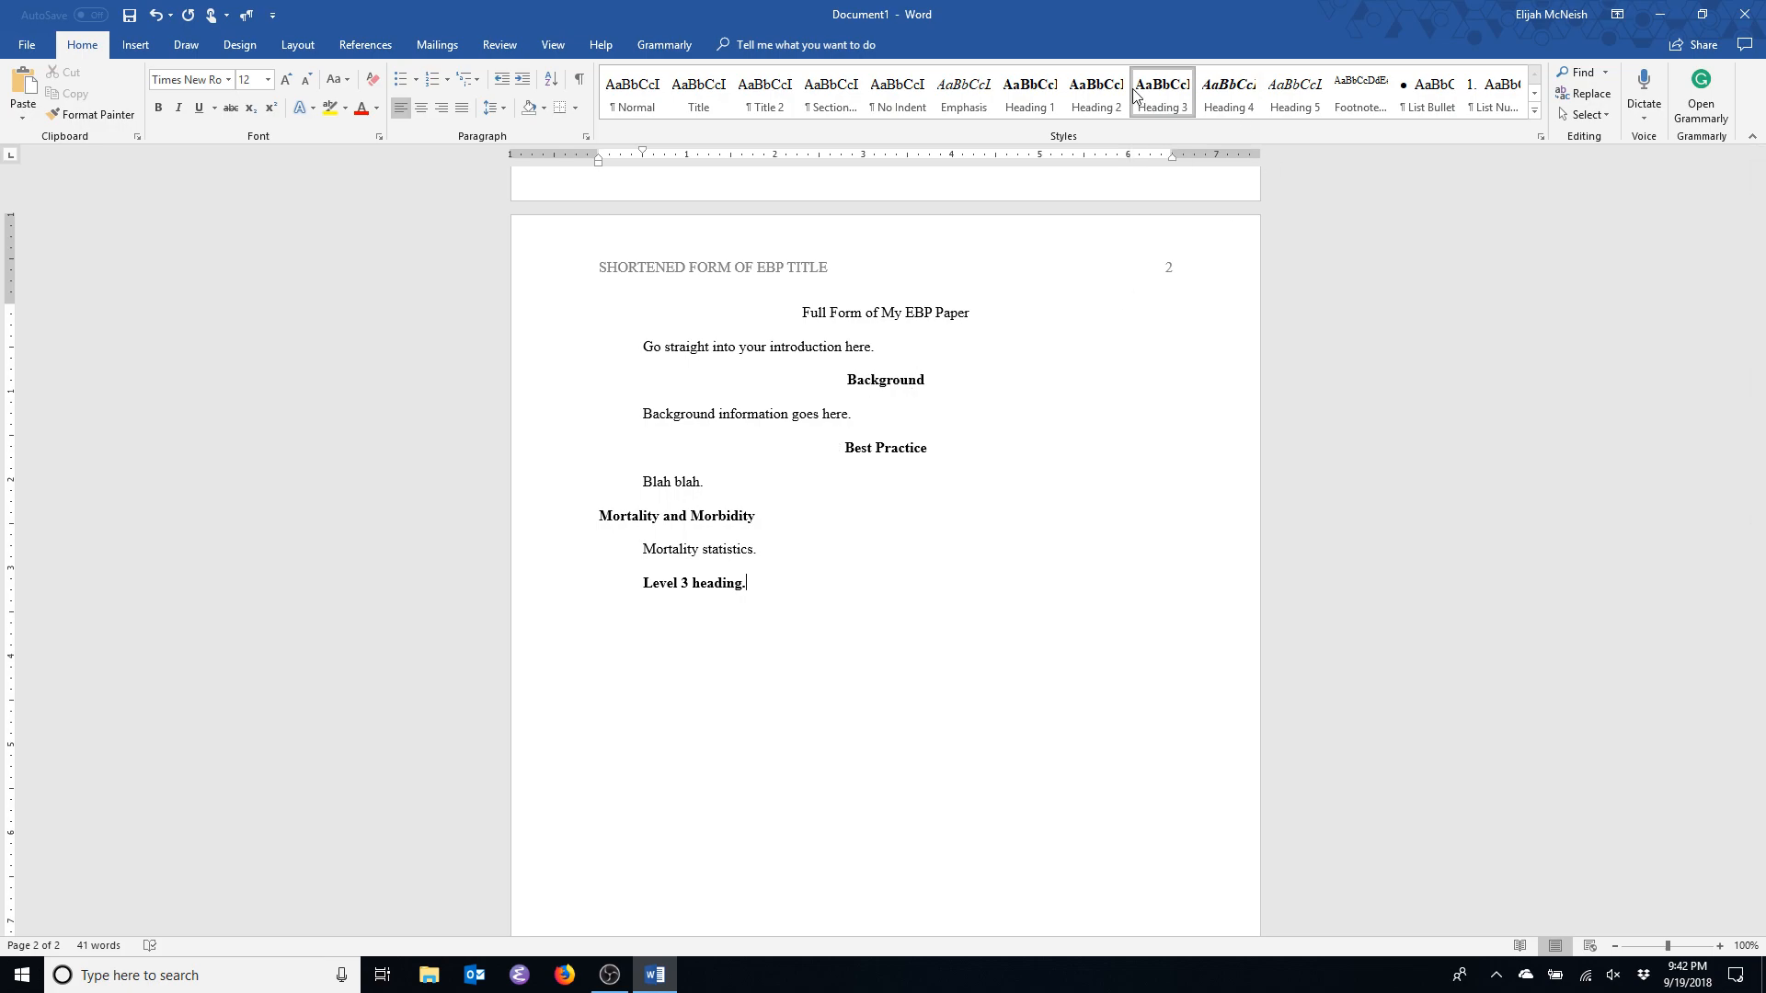
Try a style separator after the level 3 heading, then delete the whole heading line.
left_click(248, 16)
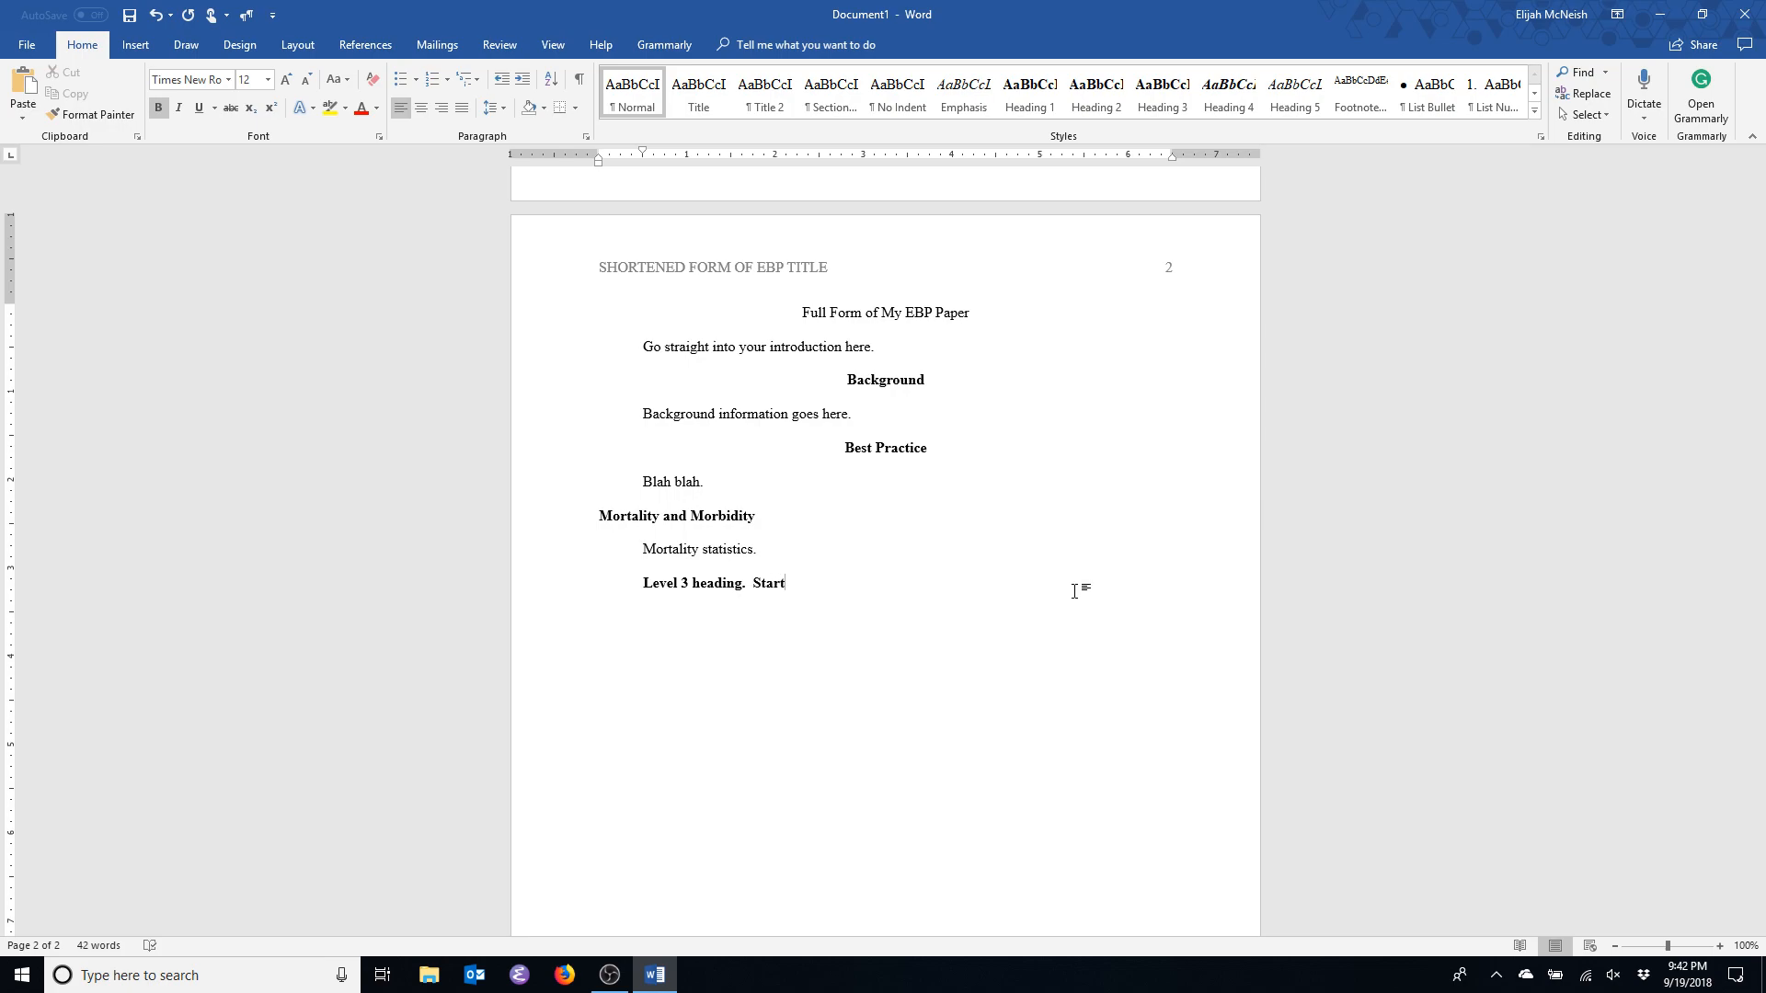
key("ctrl+z")
left_click_drag(1075, 591, 474, 602)
key("Delete")
key("BackSpace")
Add "Level 3 heading." in the Heading 3 style, followed on the same line by a style separator and the Normal text "Start typing here.".
left_click(1183, 103)
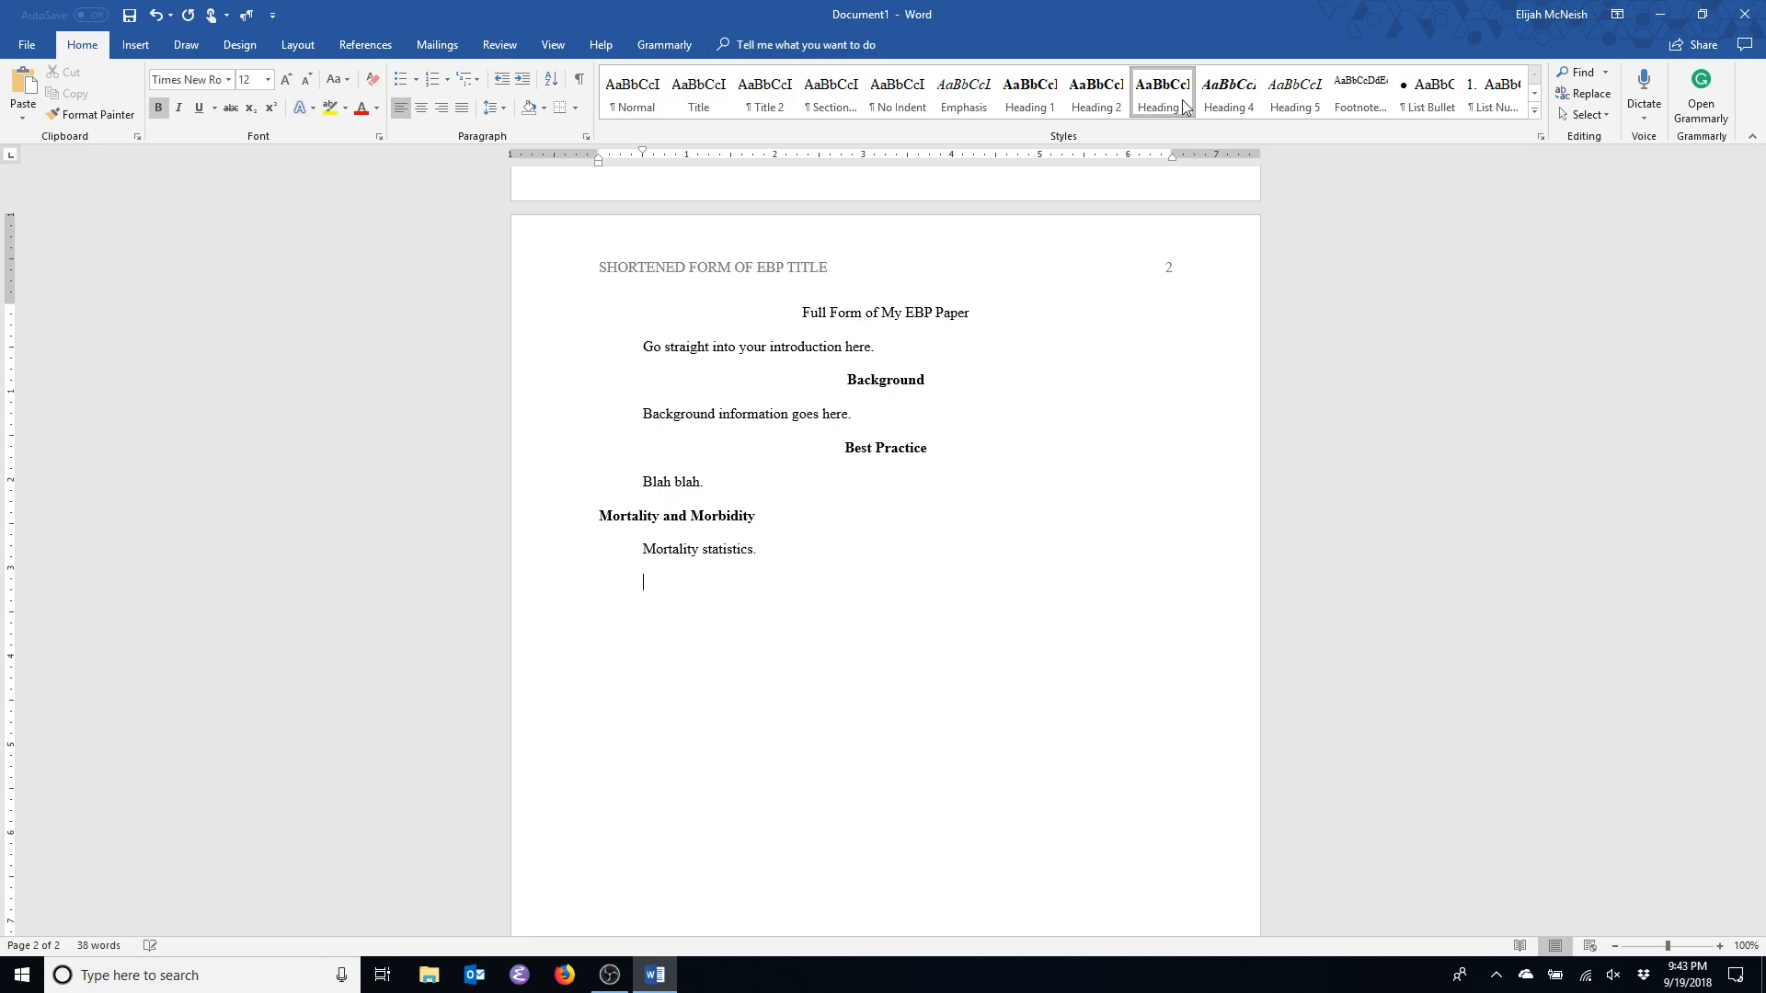
type("Level 3 heading.")
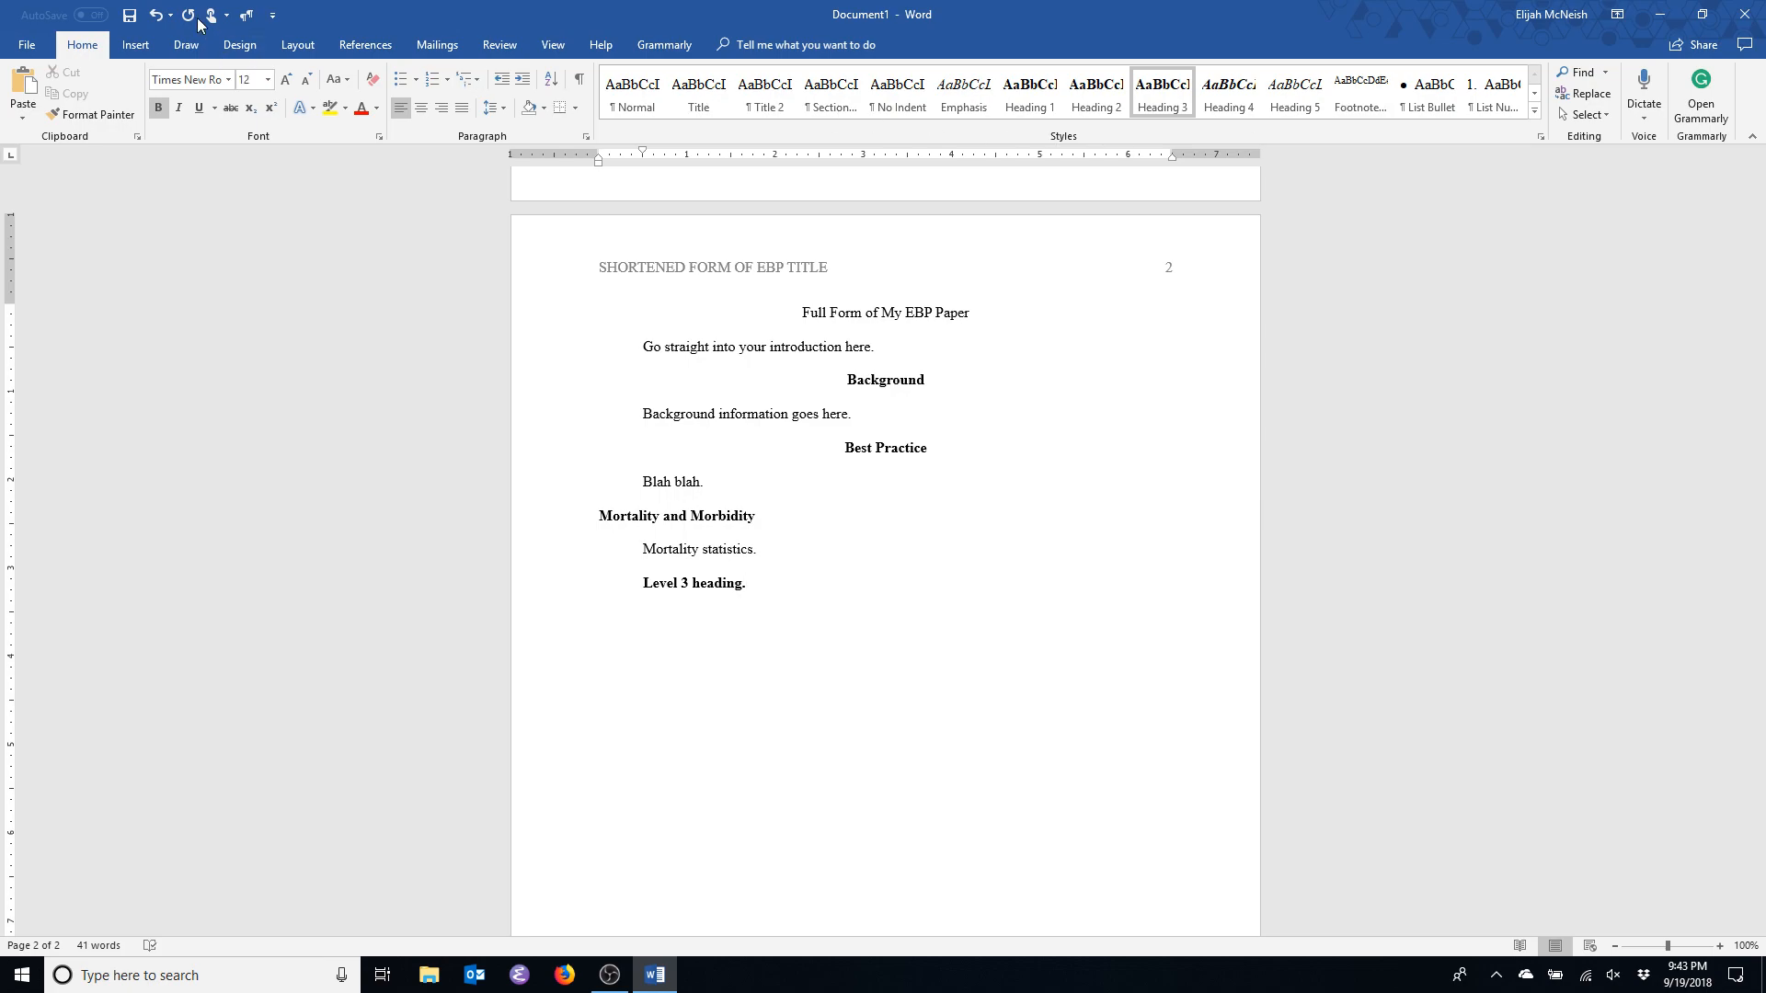
left_click(246, 20)
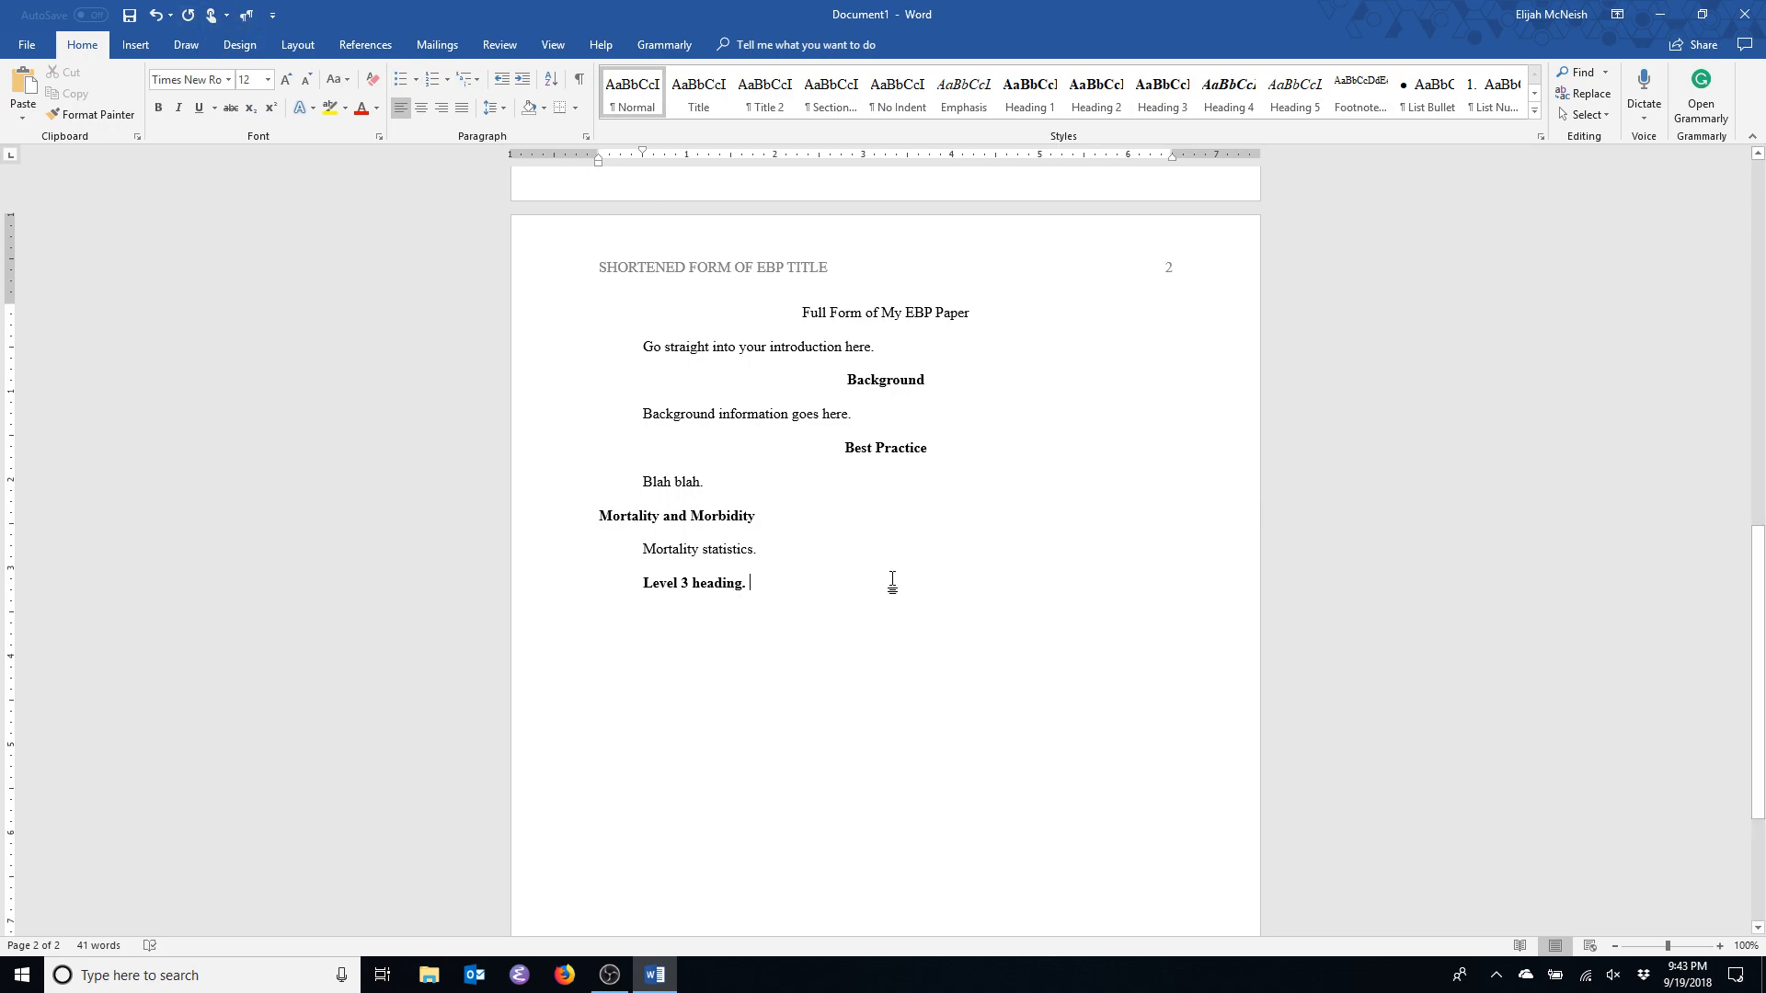
type("S")
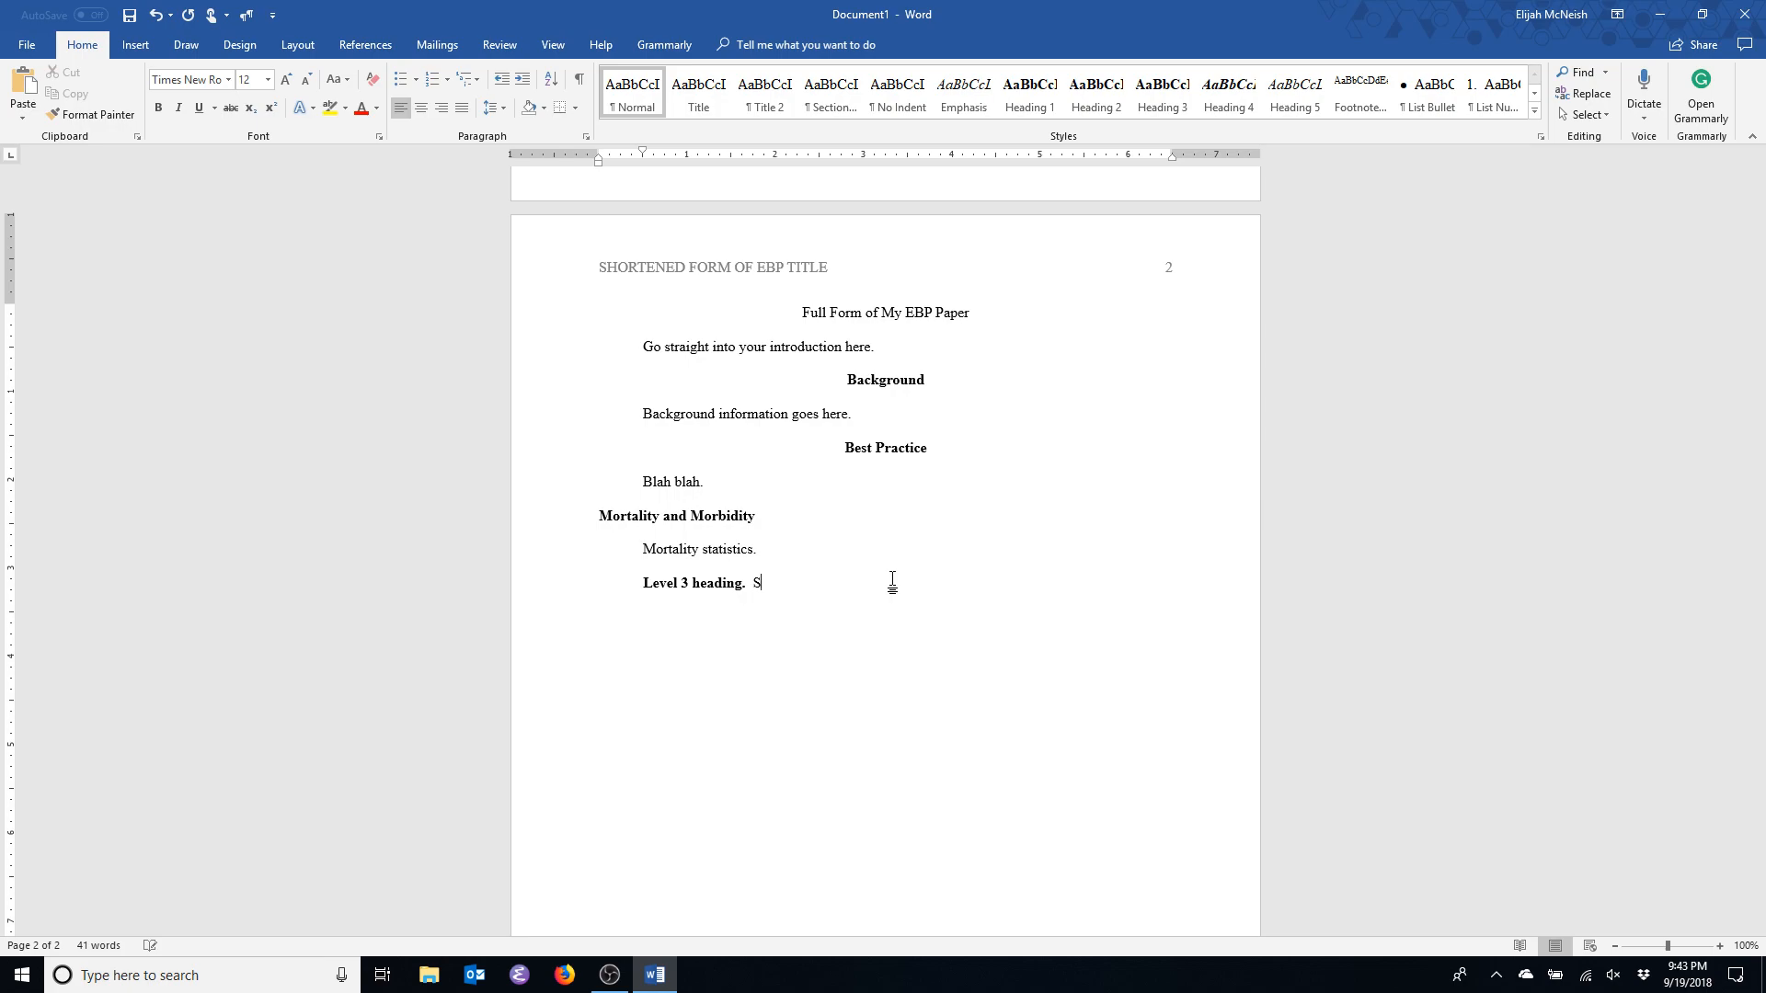
type("tart typing here.")
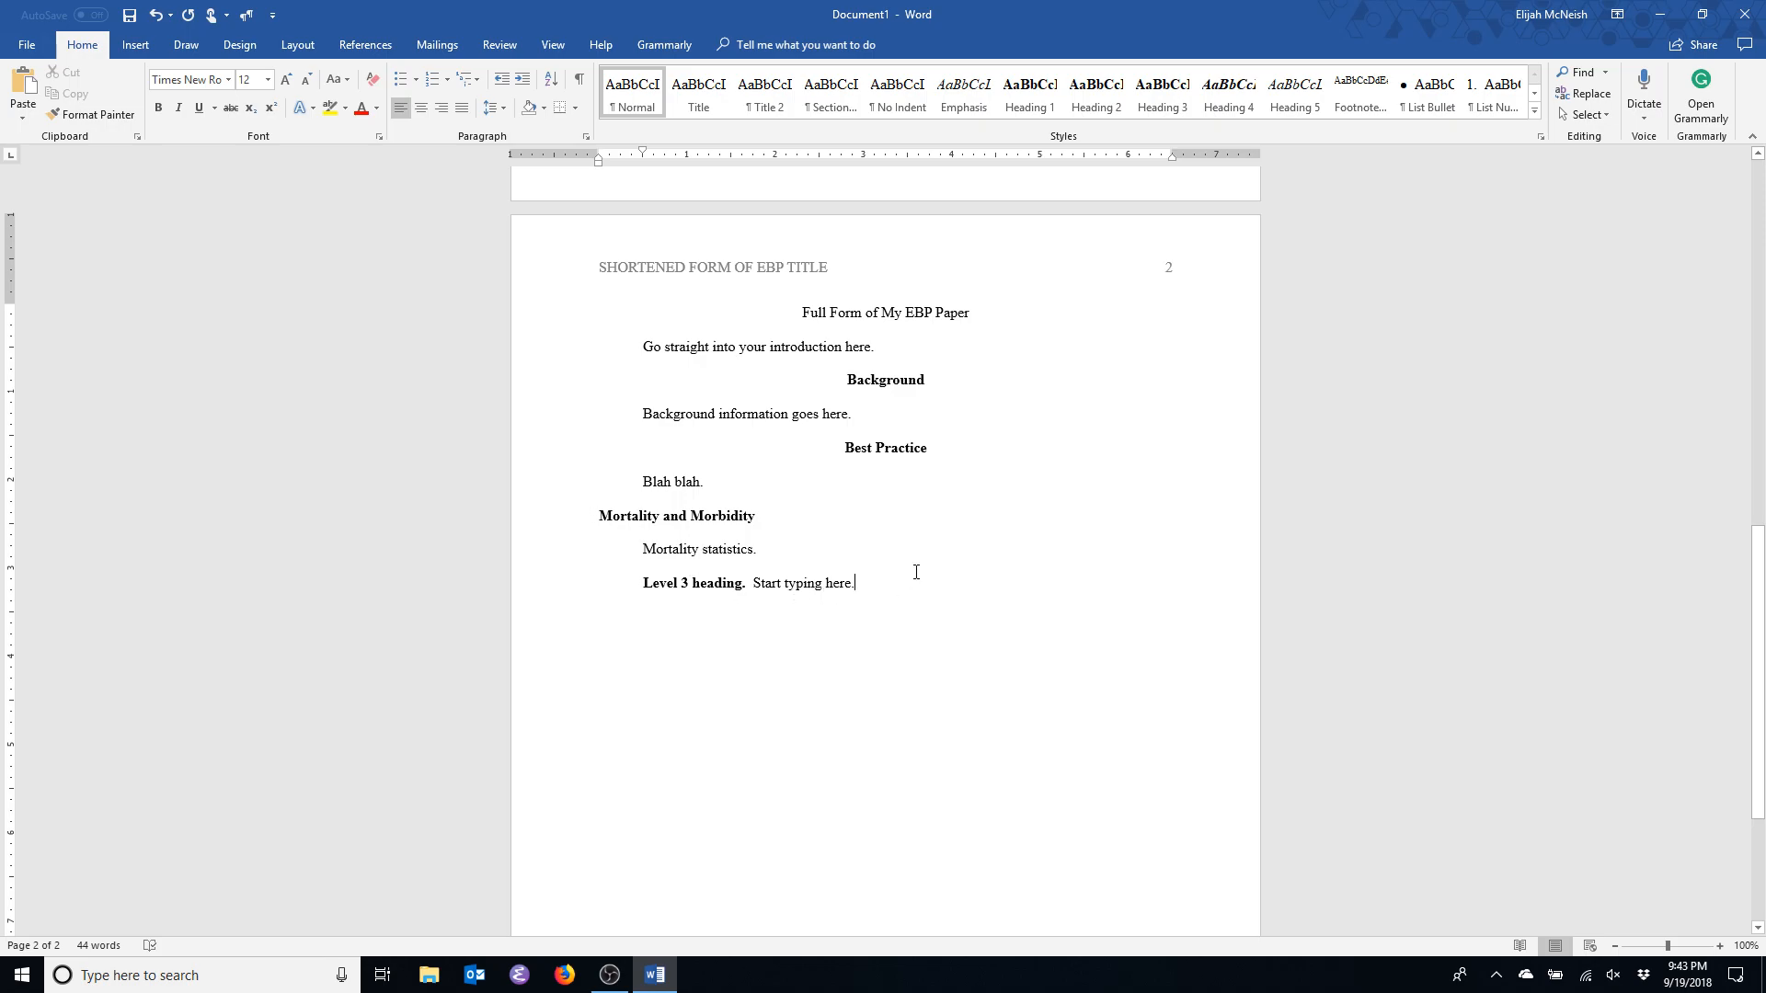
Collapse and expand the content under the Best Practice heading.
scroll(957, 589, "down", 3)
scroll(962, 555, "up", 9)
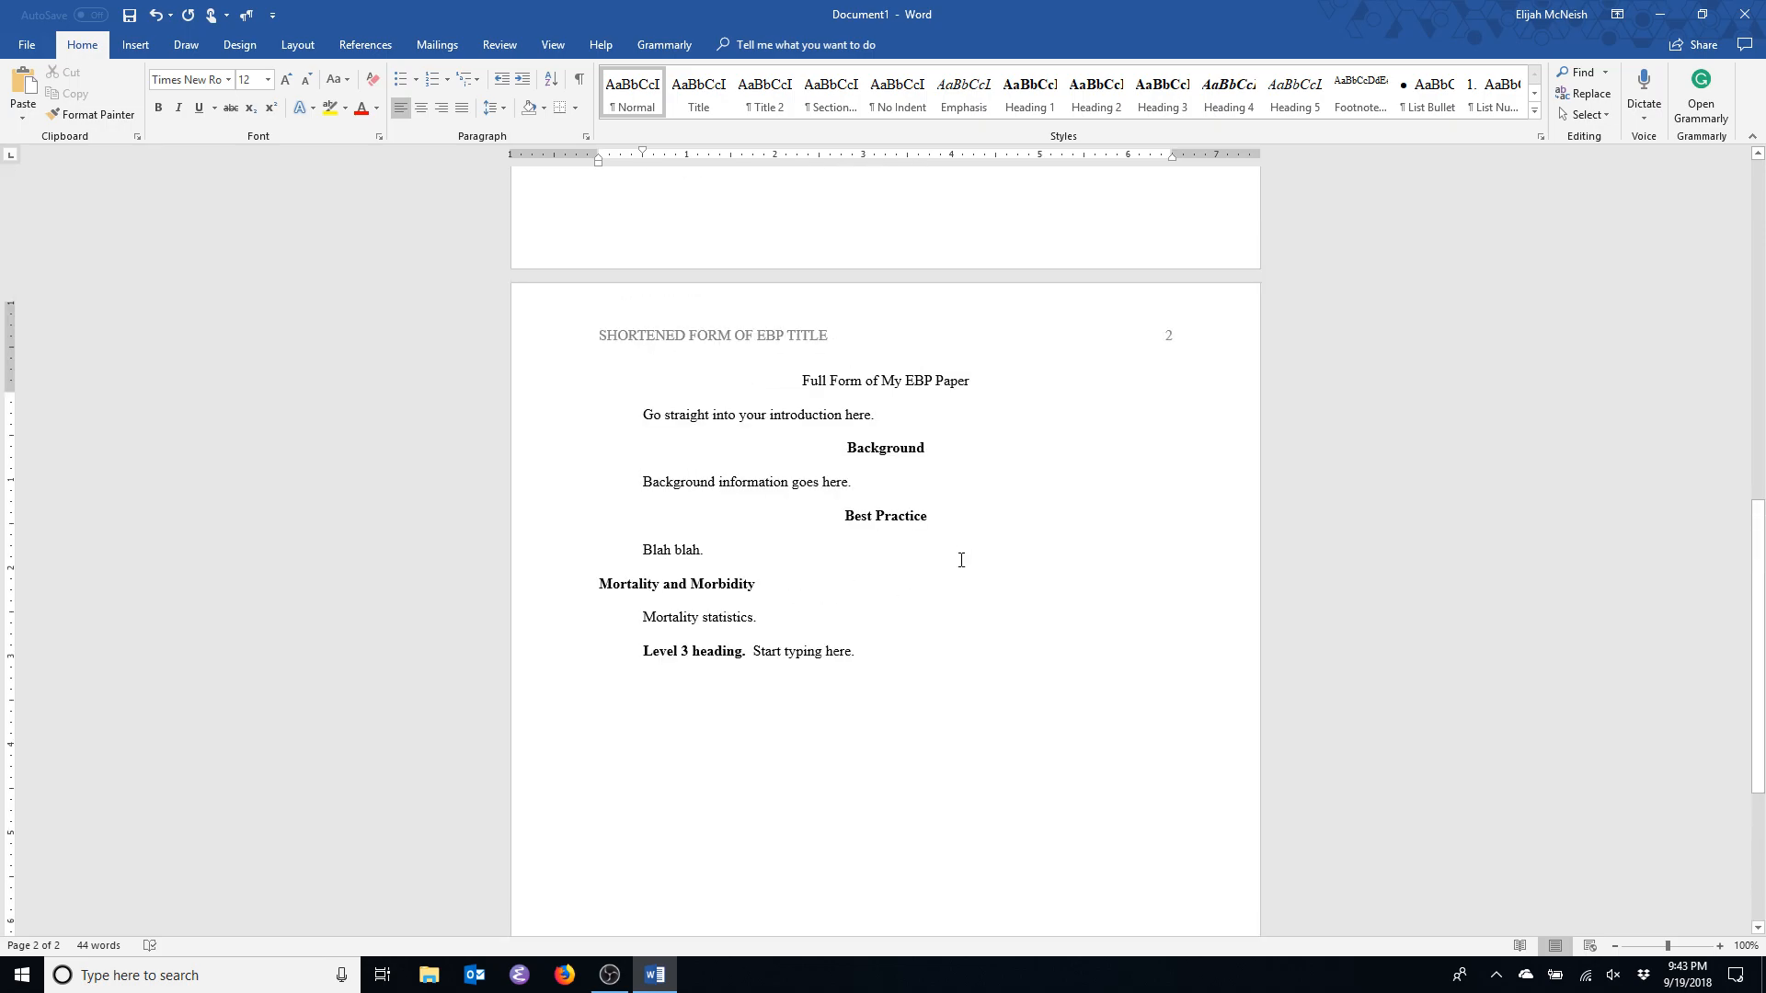
scroll(956, 557, "down", 4)
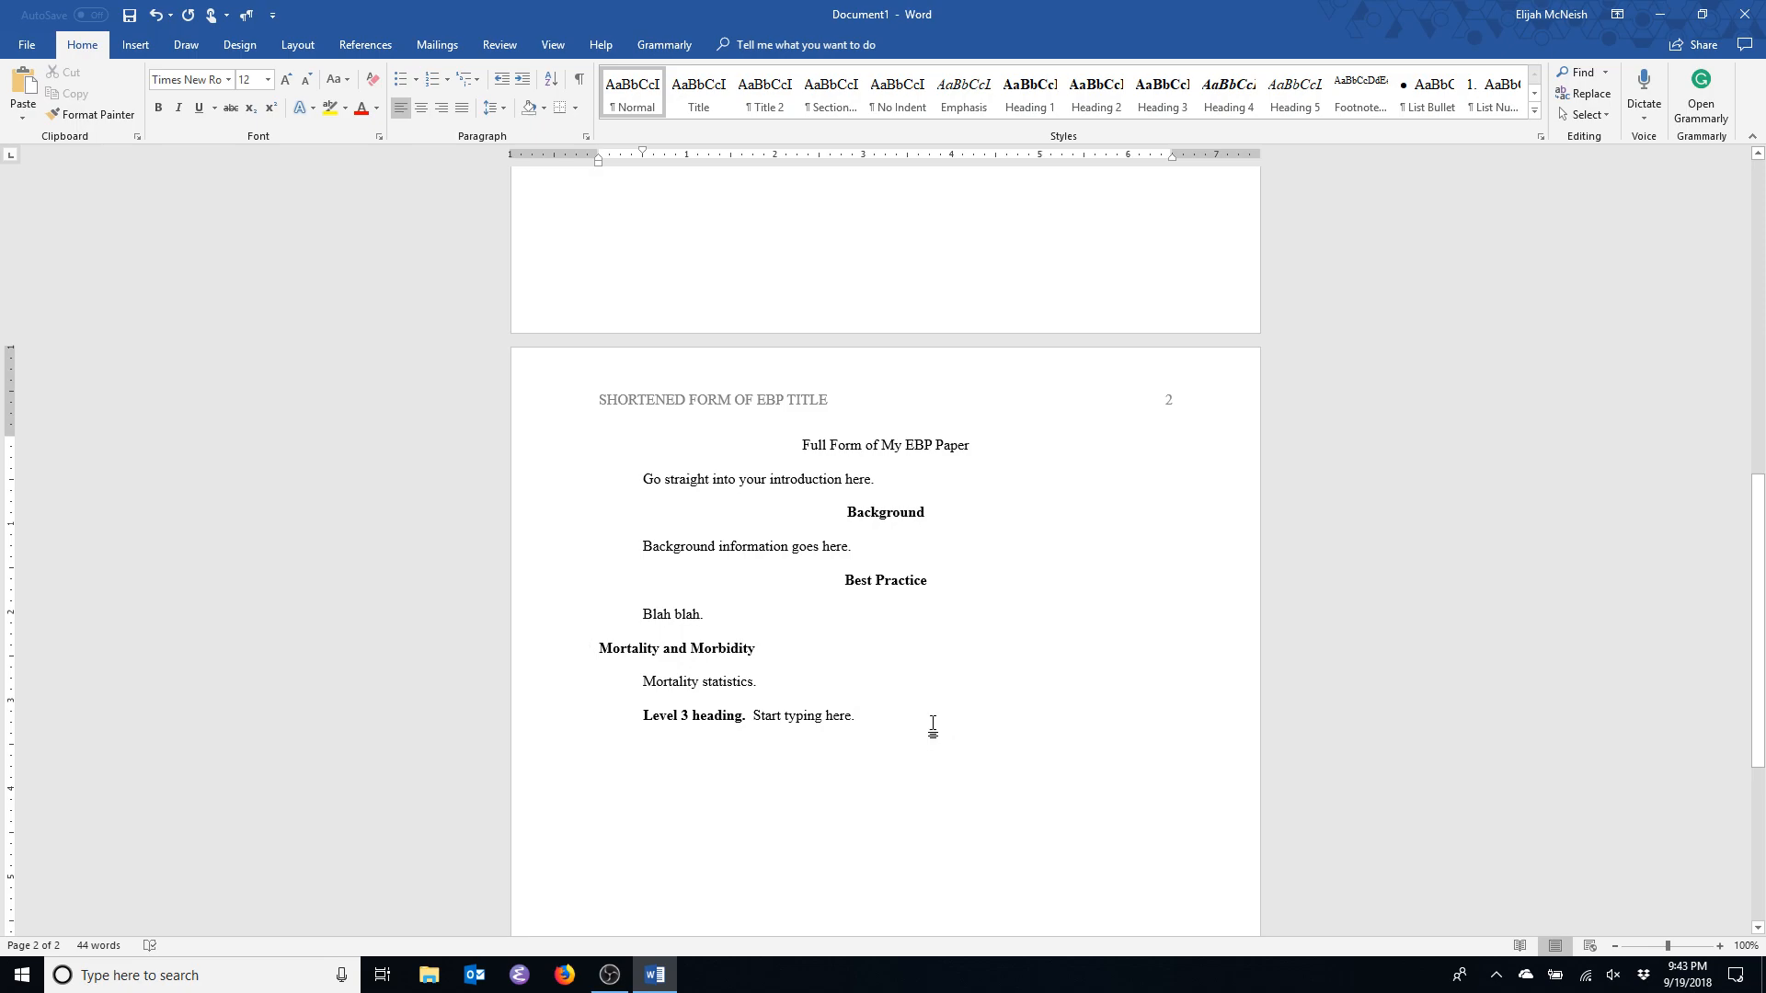
scroll(934, 722, "down", 2)
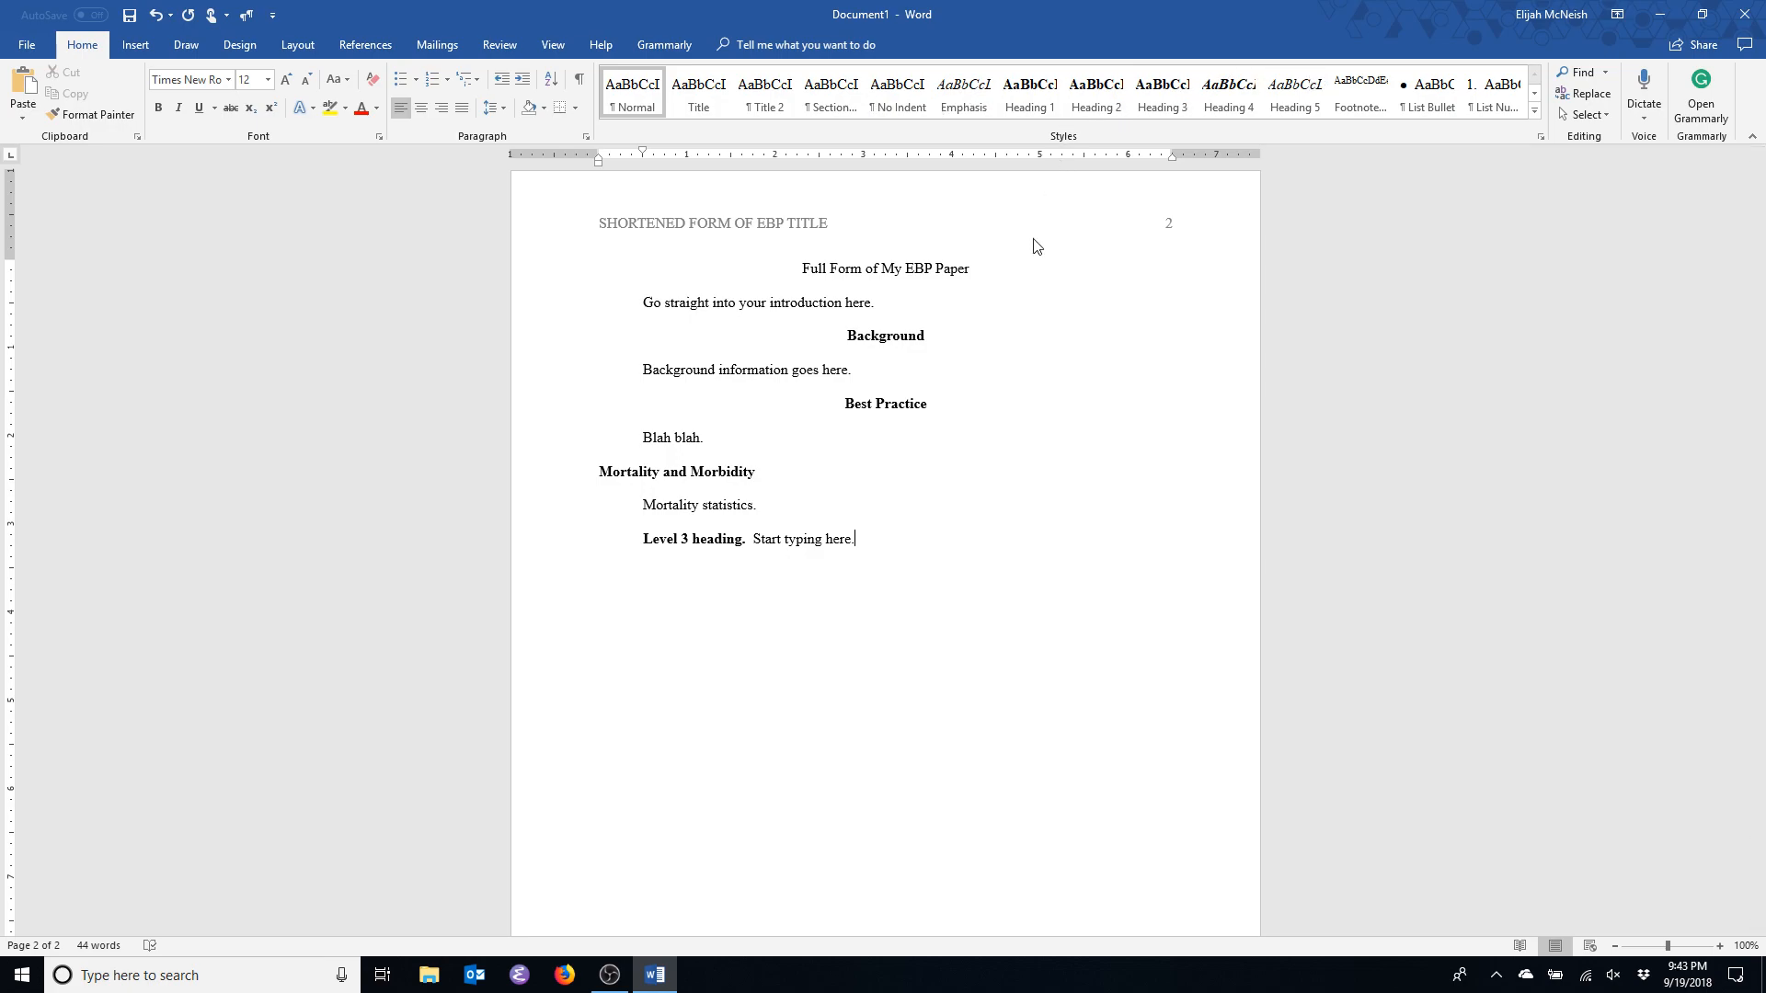
left_click(834, 404)
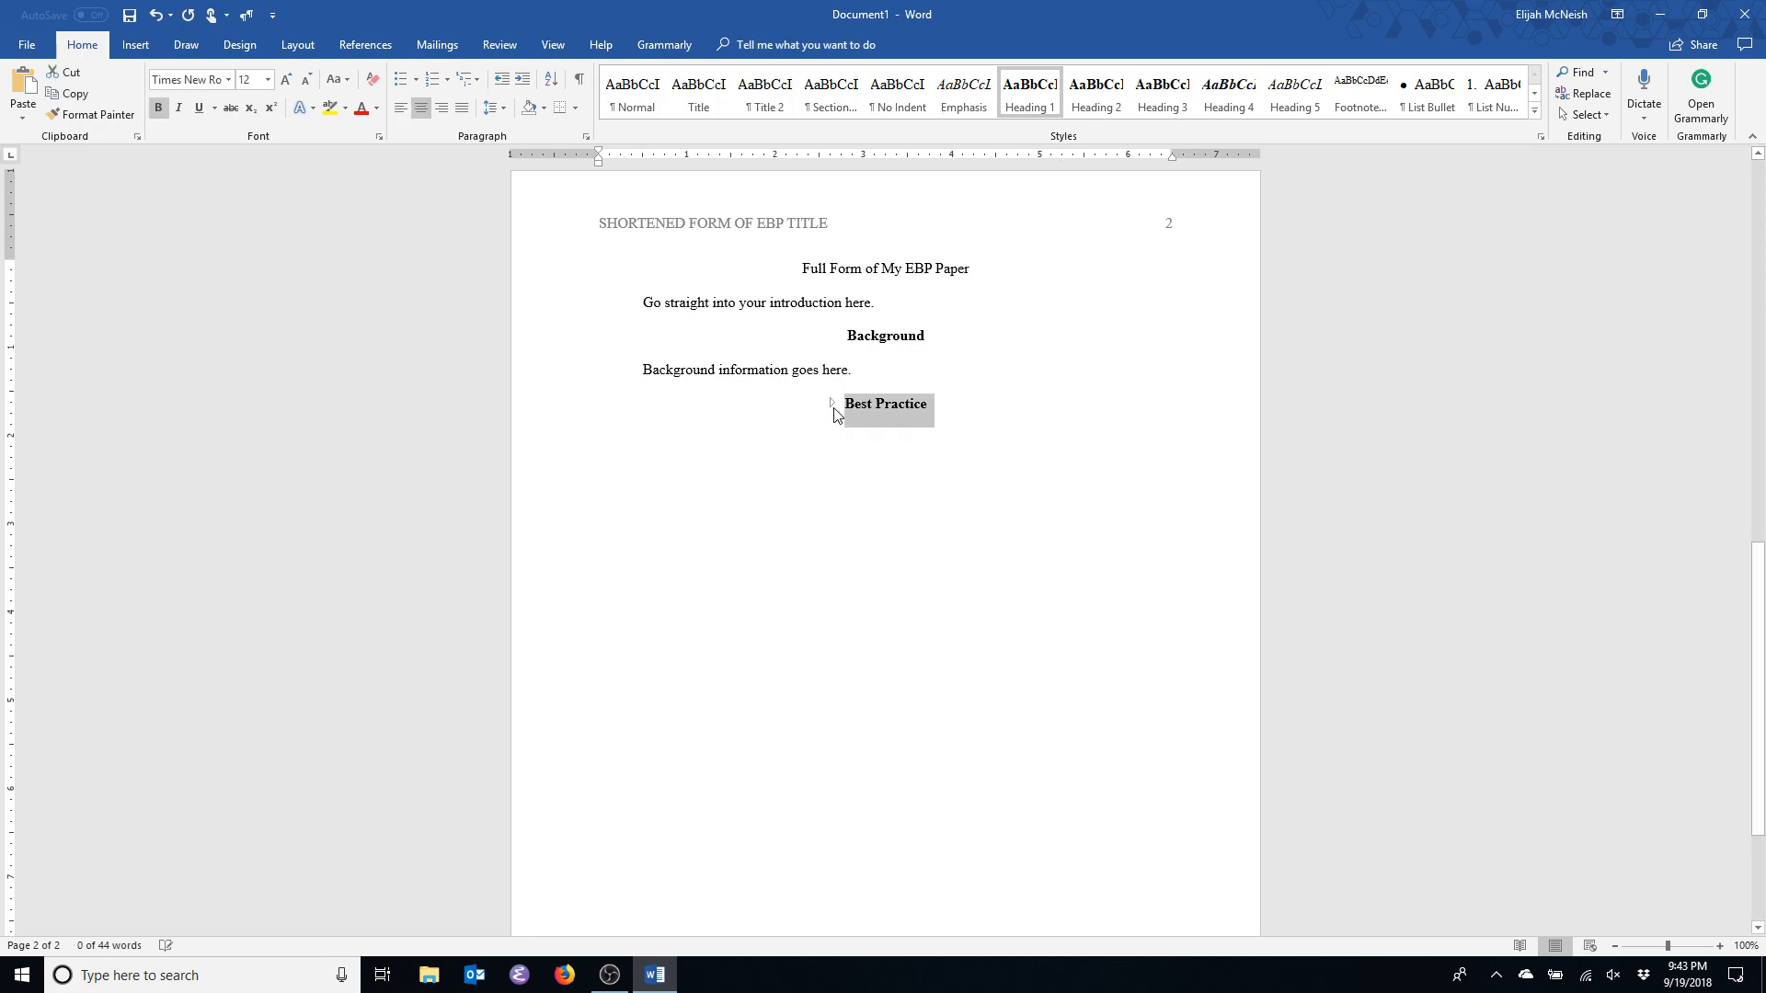
left_click(832, 405)
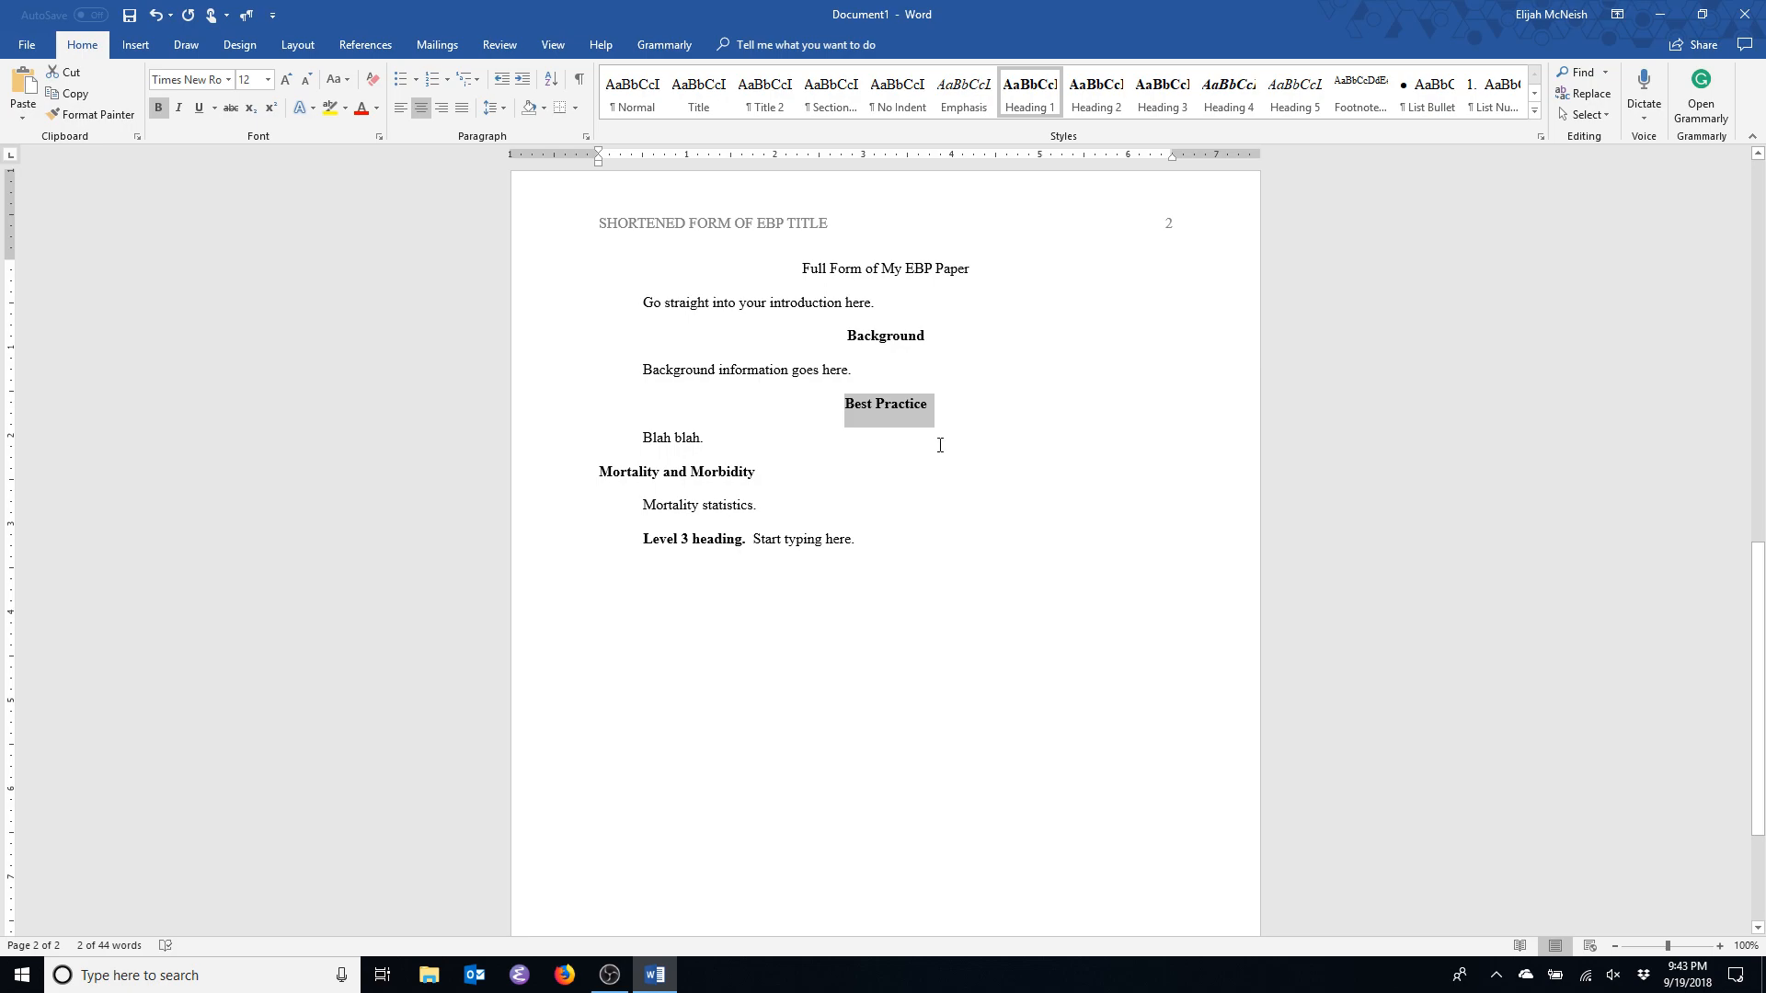
left_click(1008, 540)
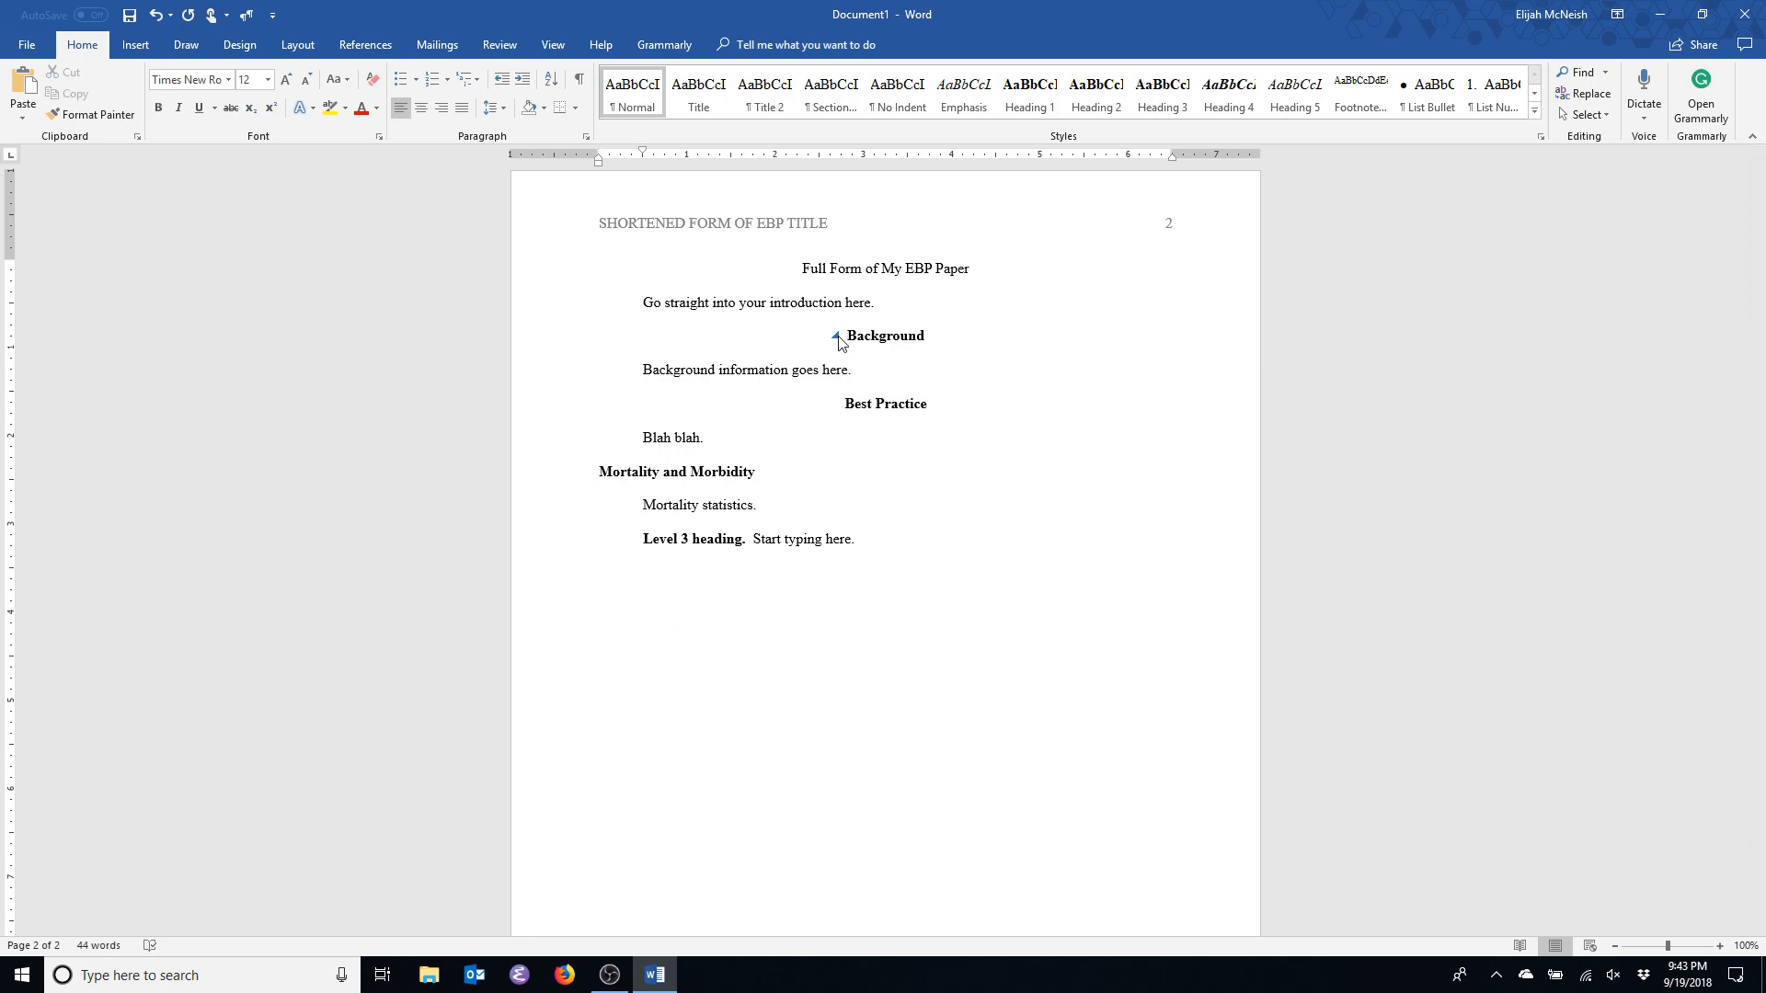
left_click(833, 404)
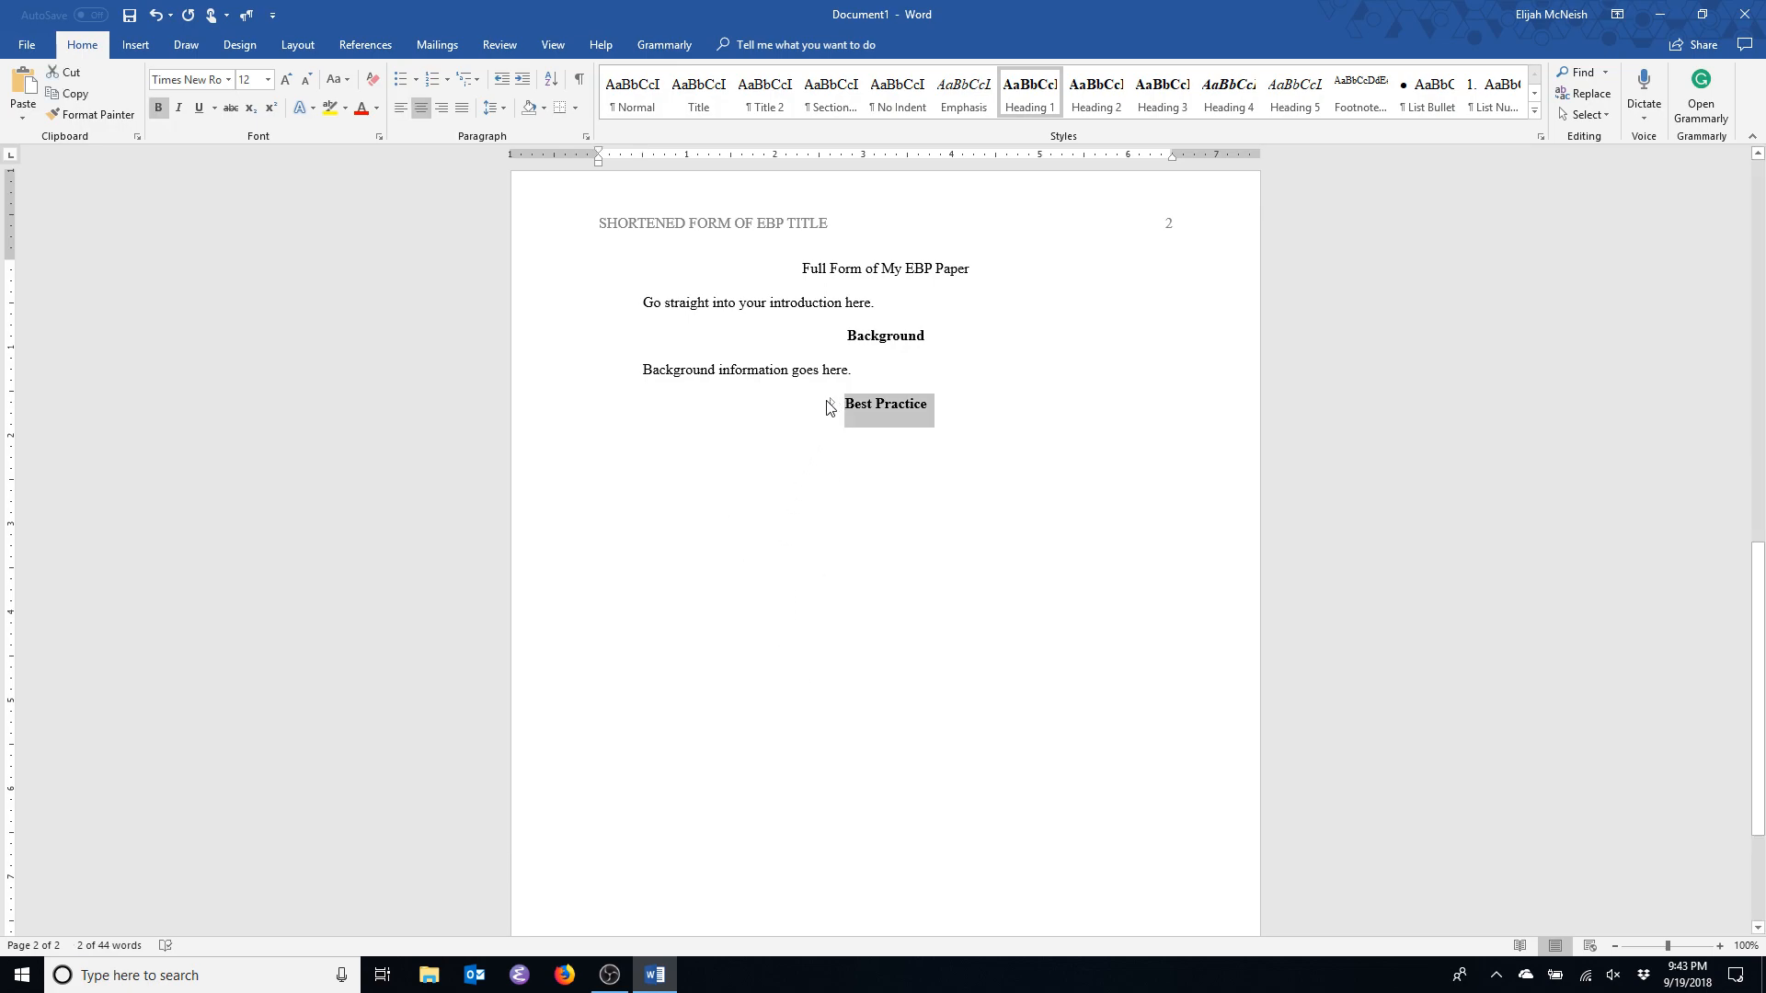
left_click(833, 406)
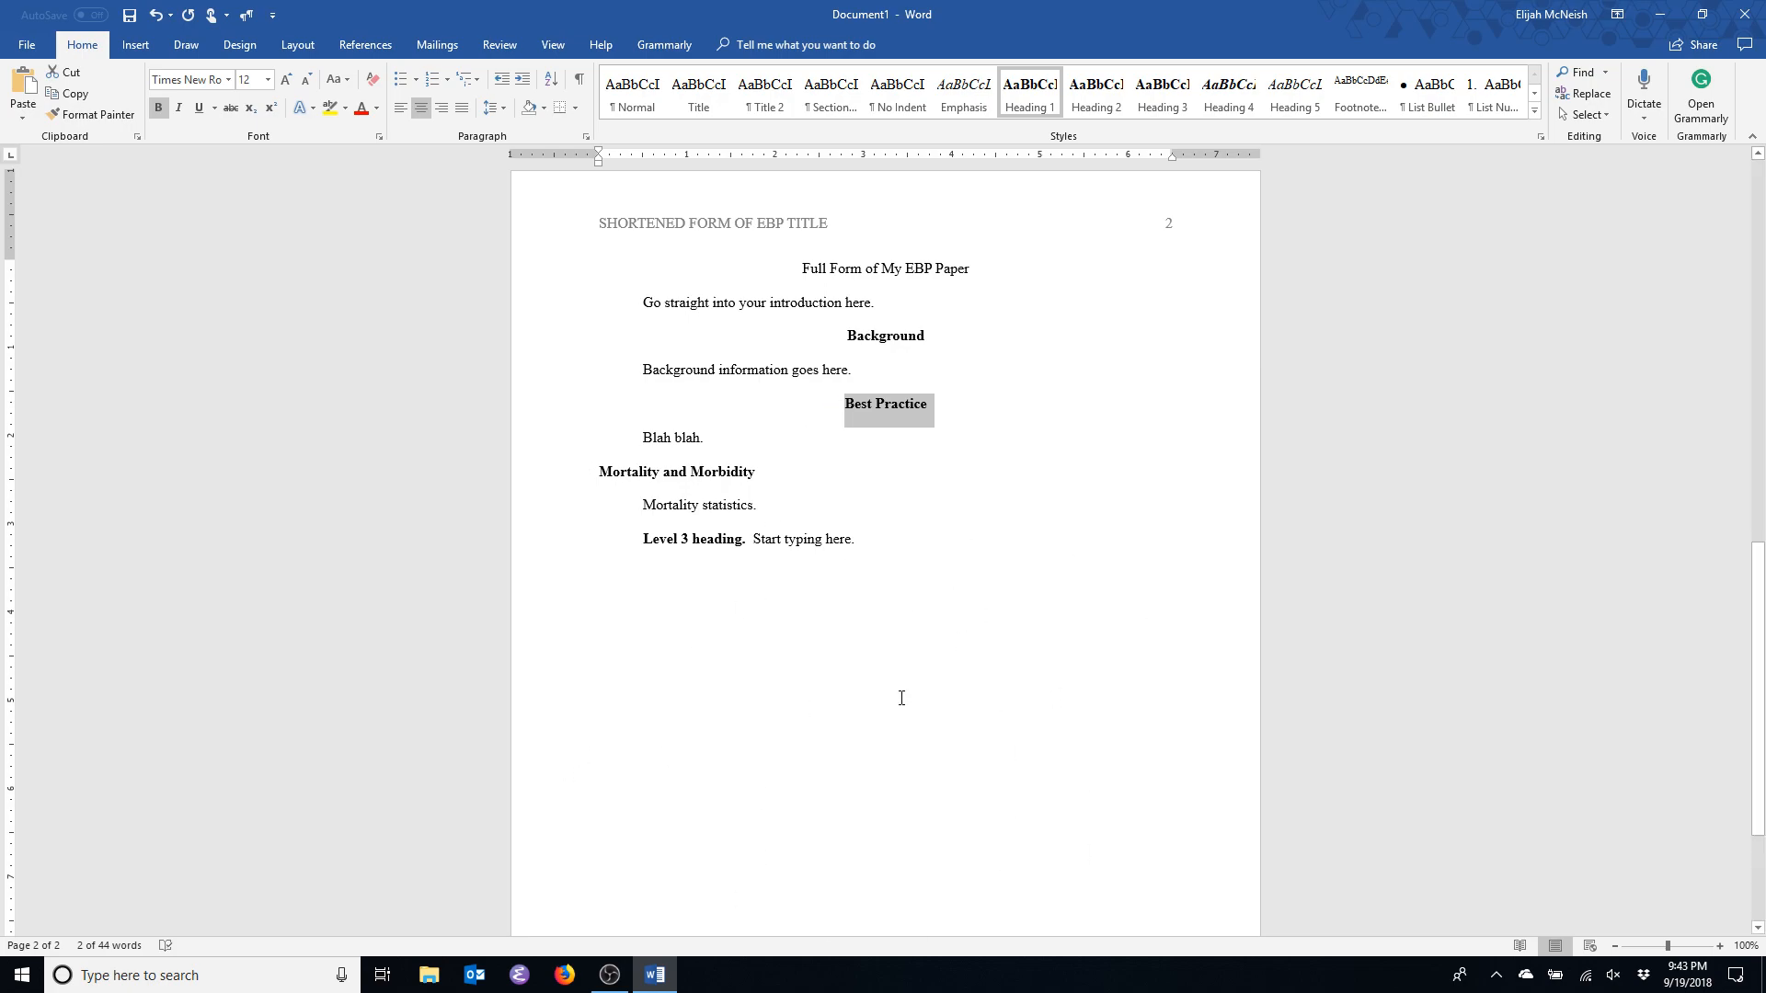
left_click(834, 405)
left_click(835, 406)
Start a new paragraph after "Start typing here." and insert a page break there.
left_click(1017, 587)
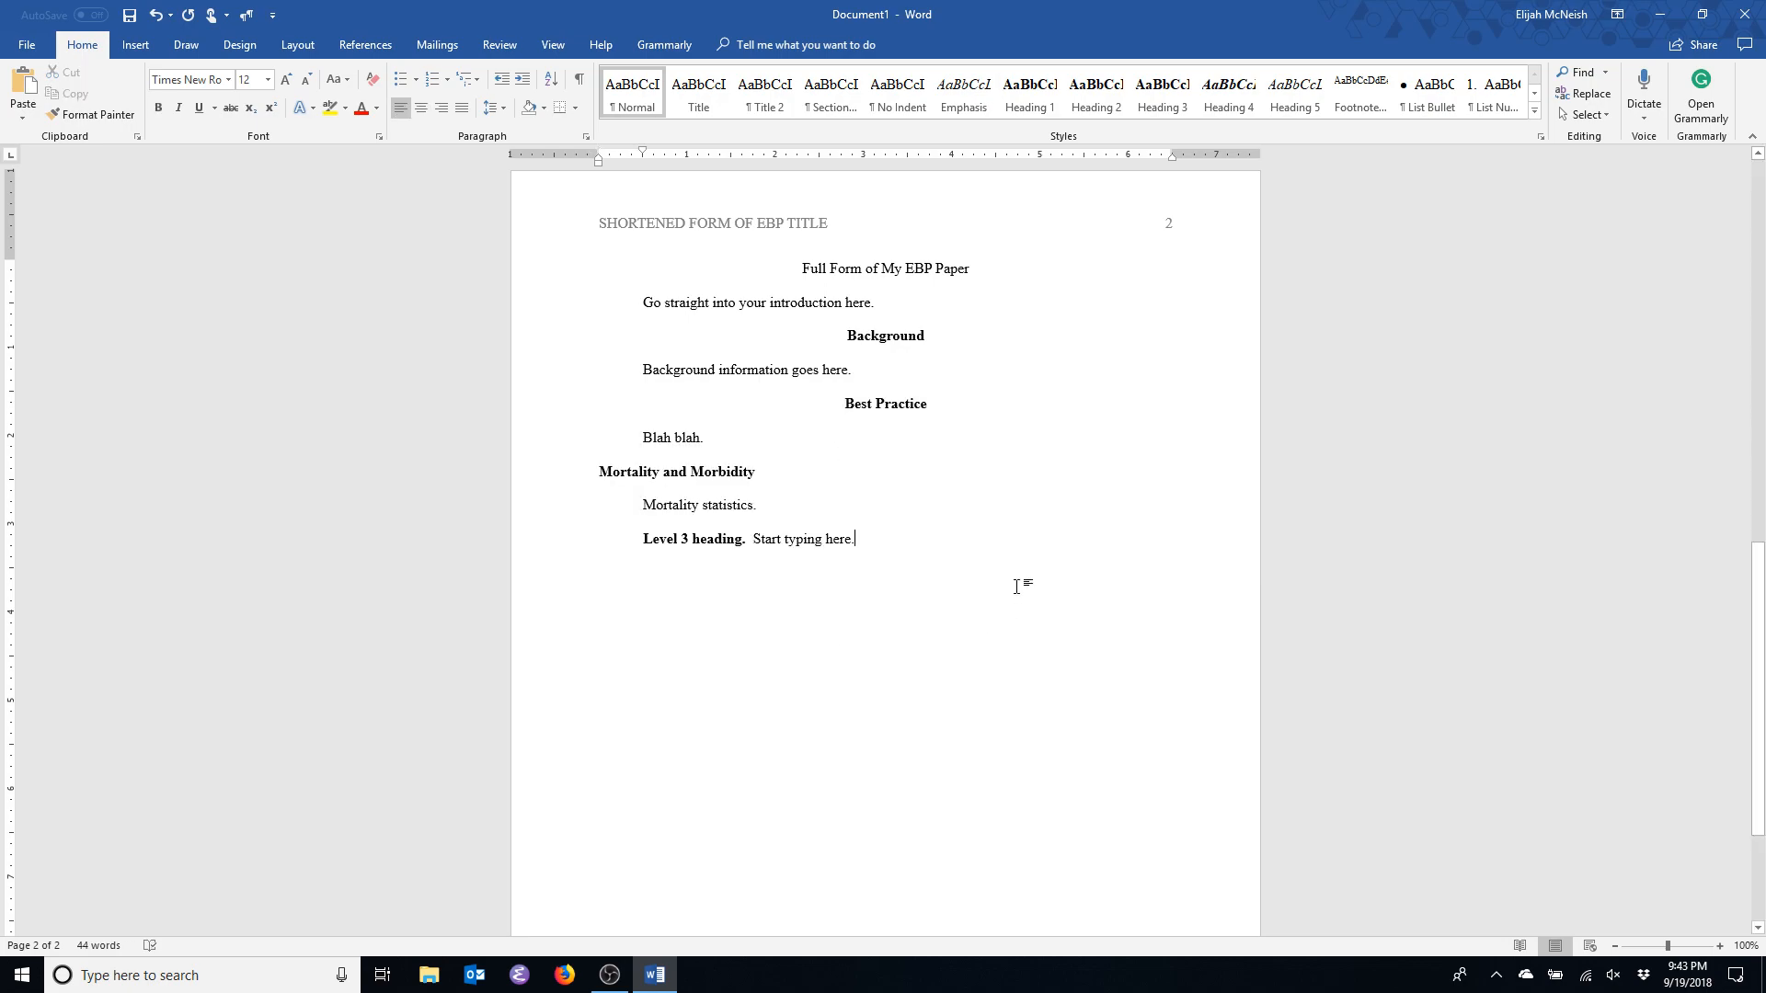
key("Return")
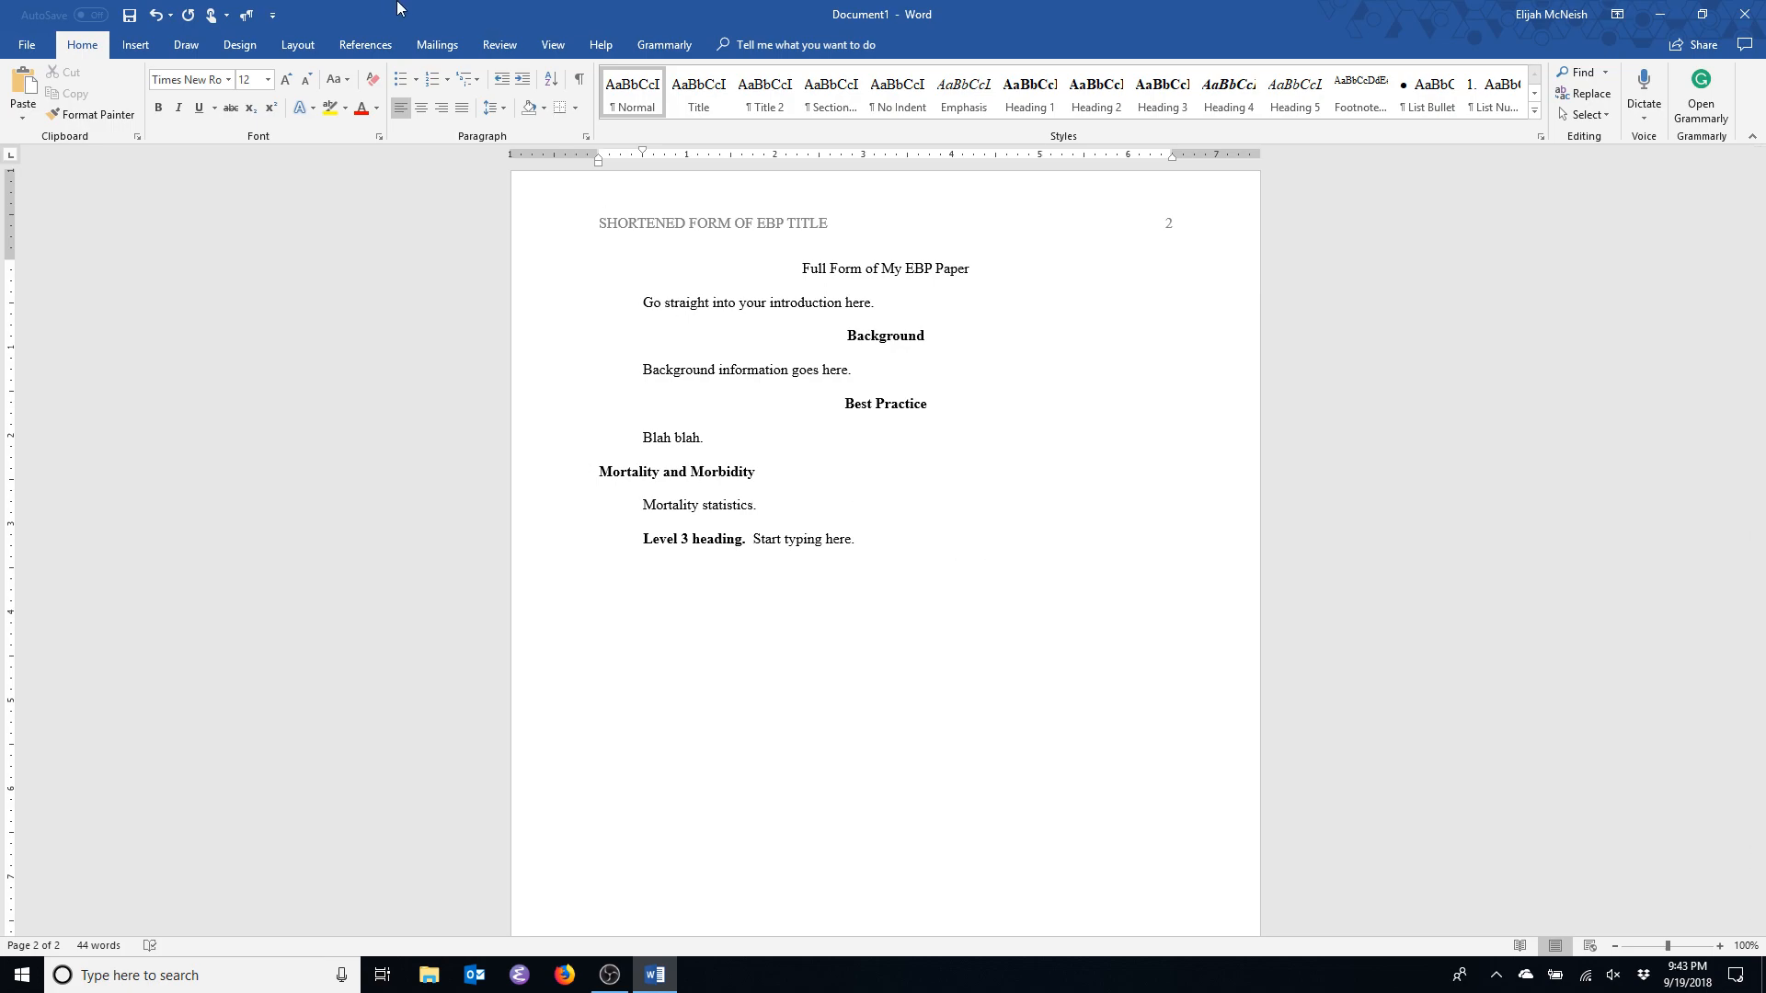
scroll(789, 433, "down", 2)
scroll(883, 528, "up", 4)
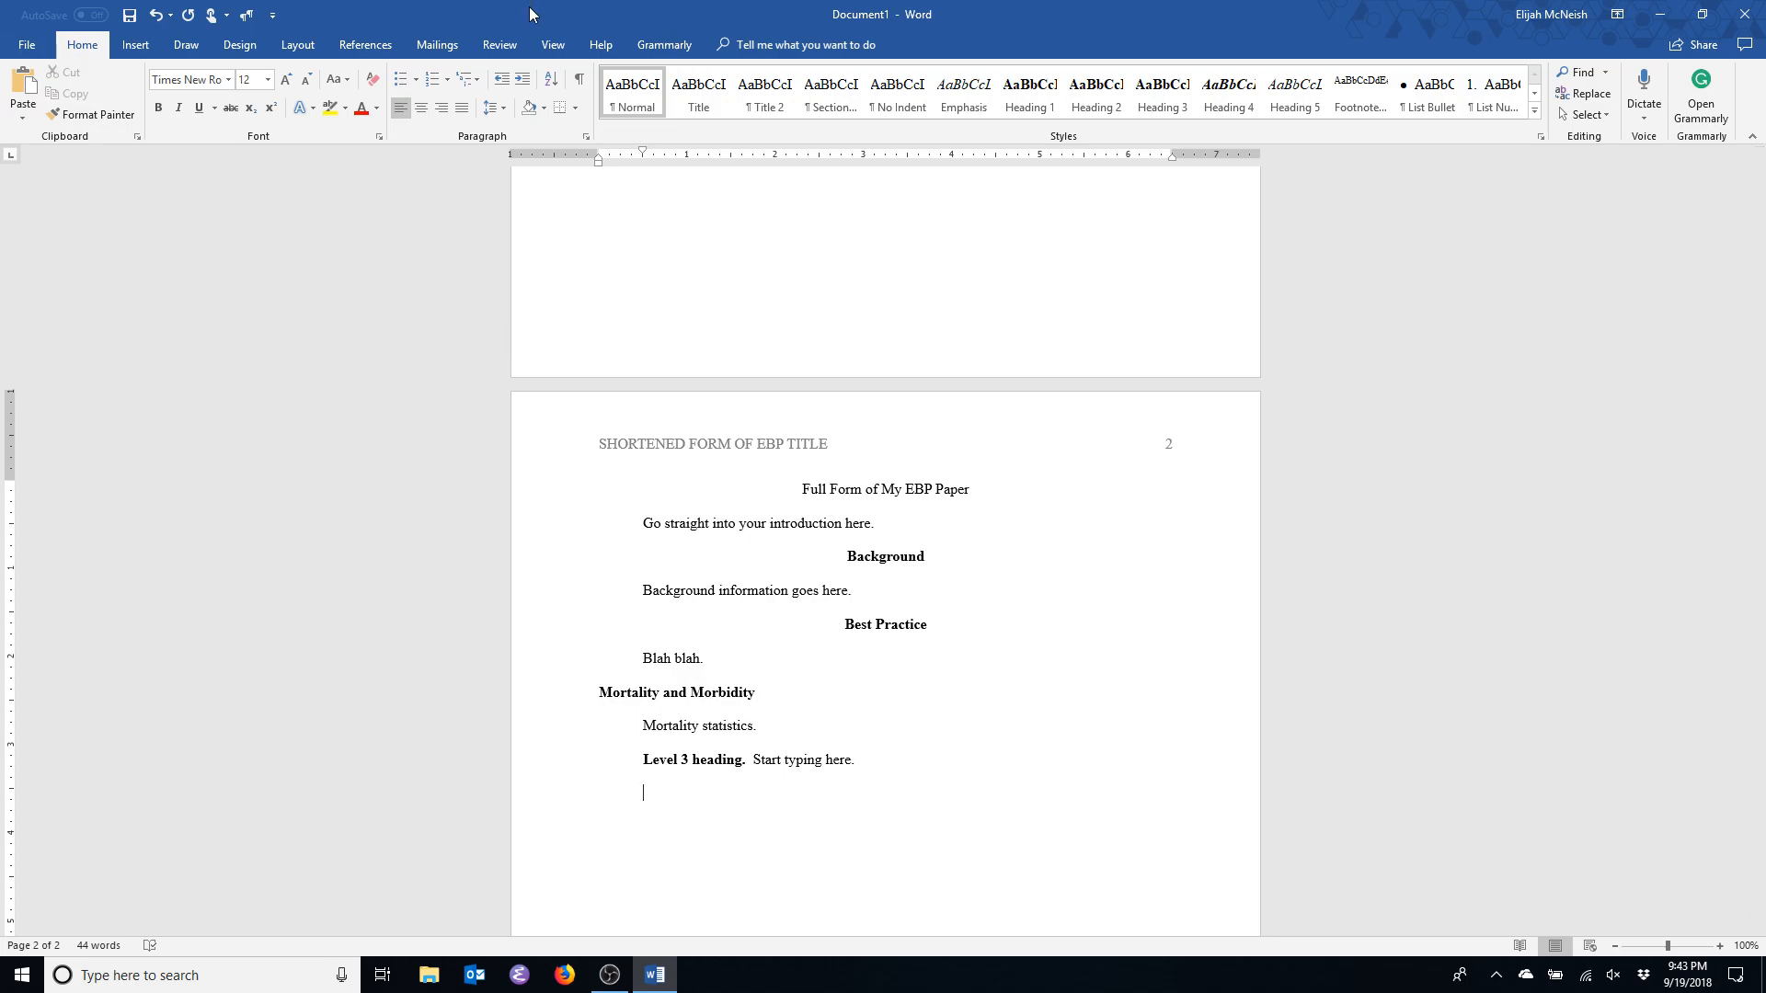
left_click(135, 45)
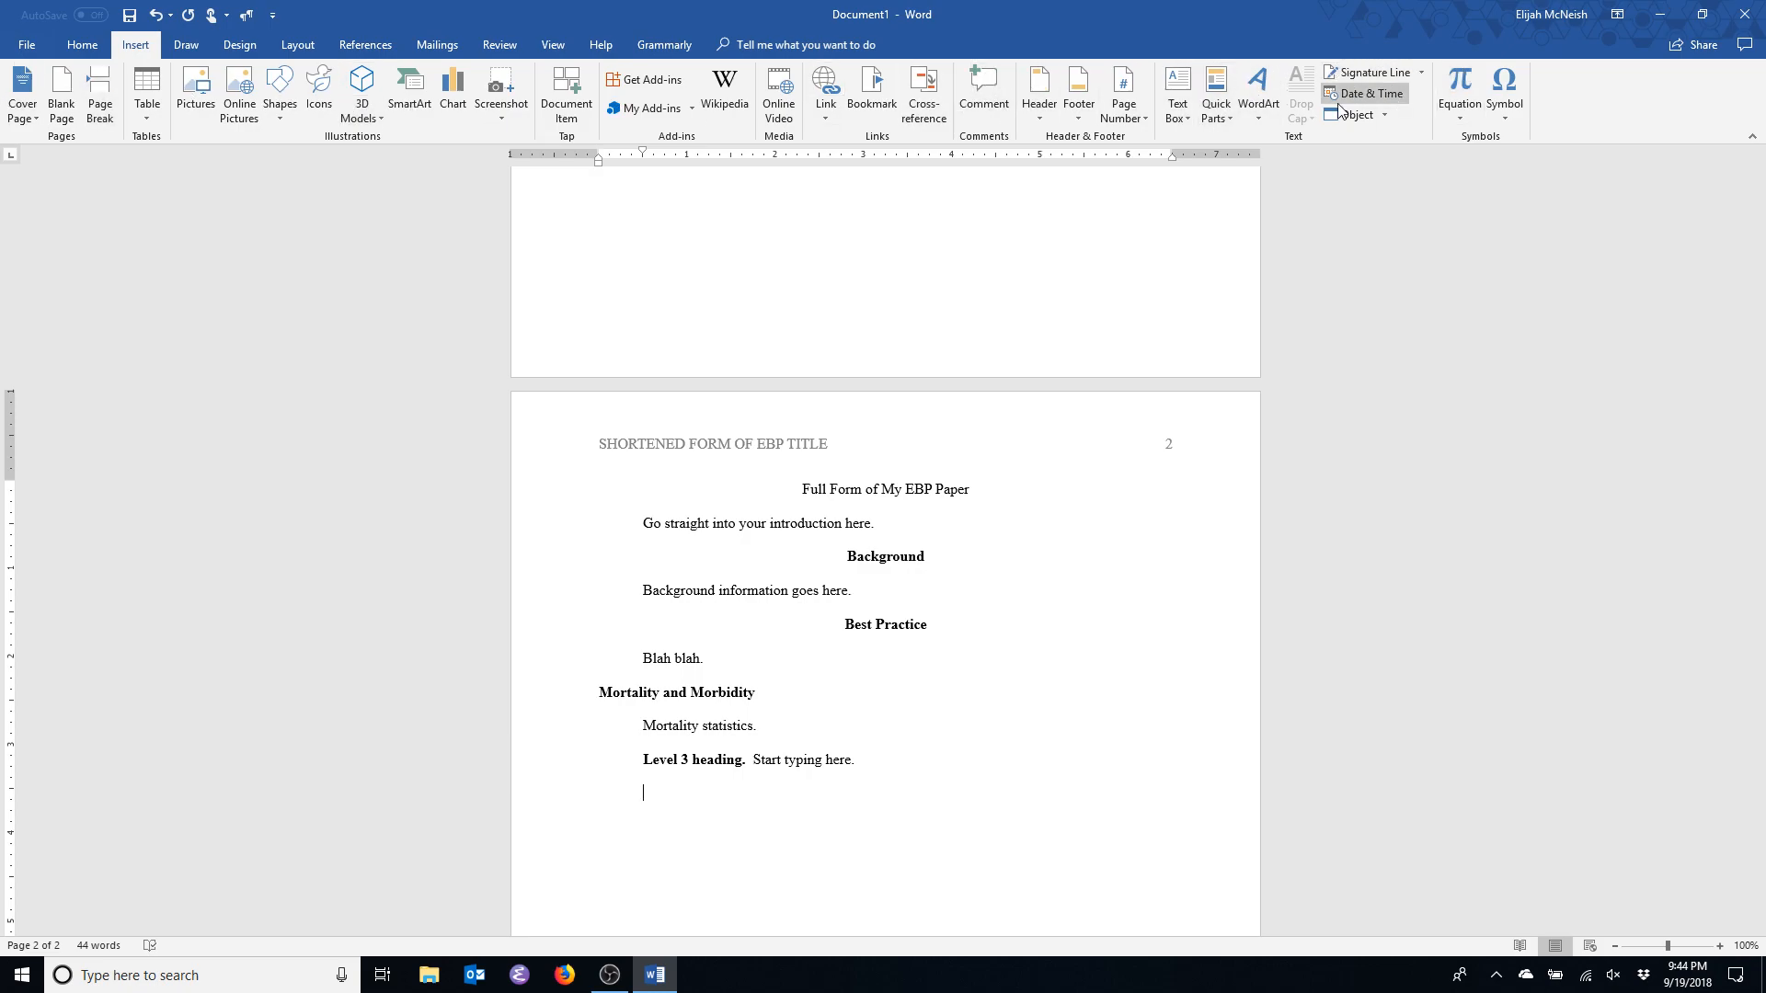
left_click(100, 102)
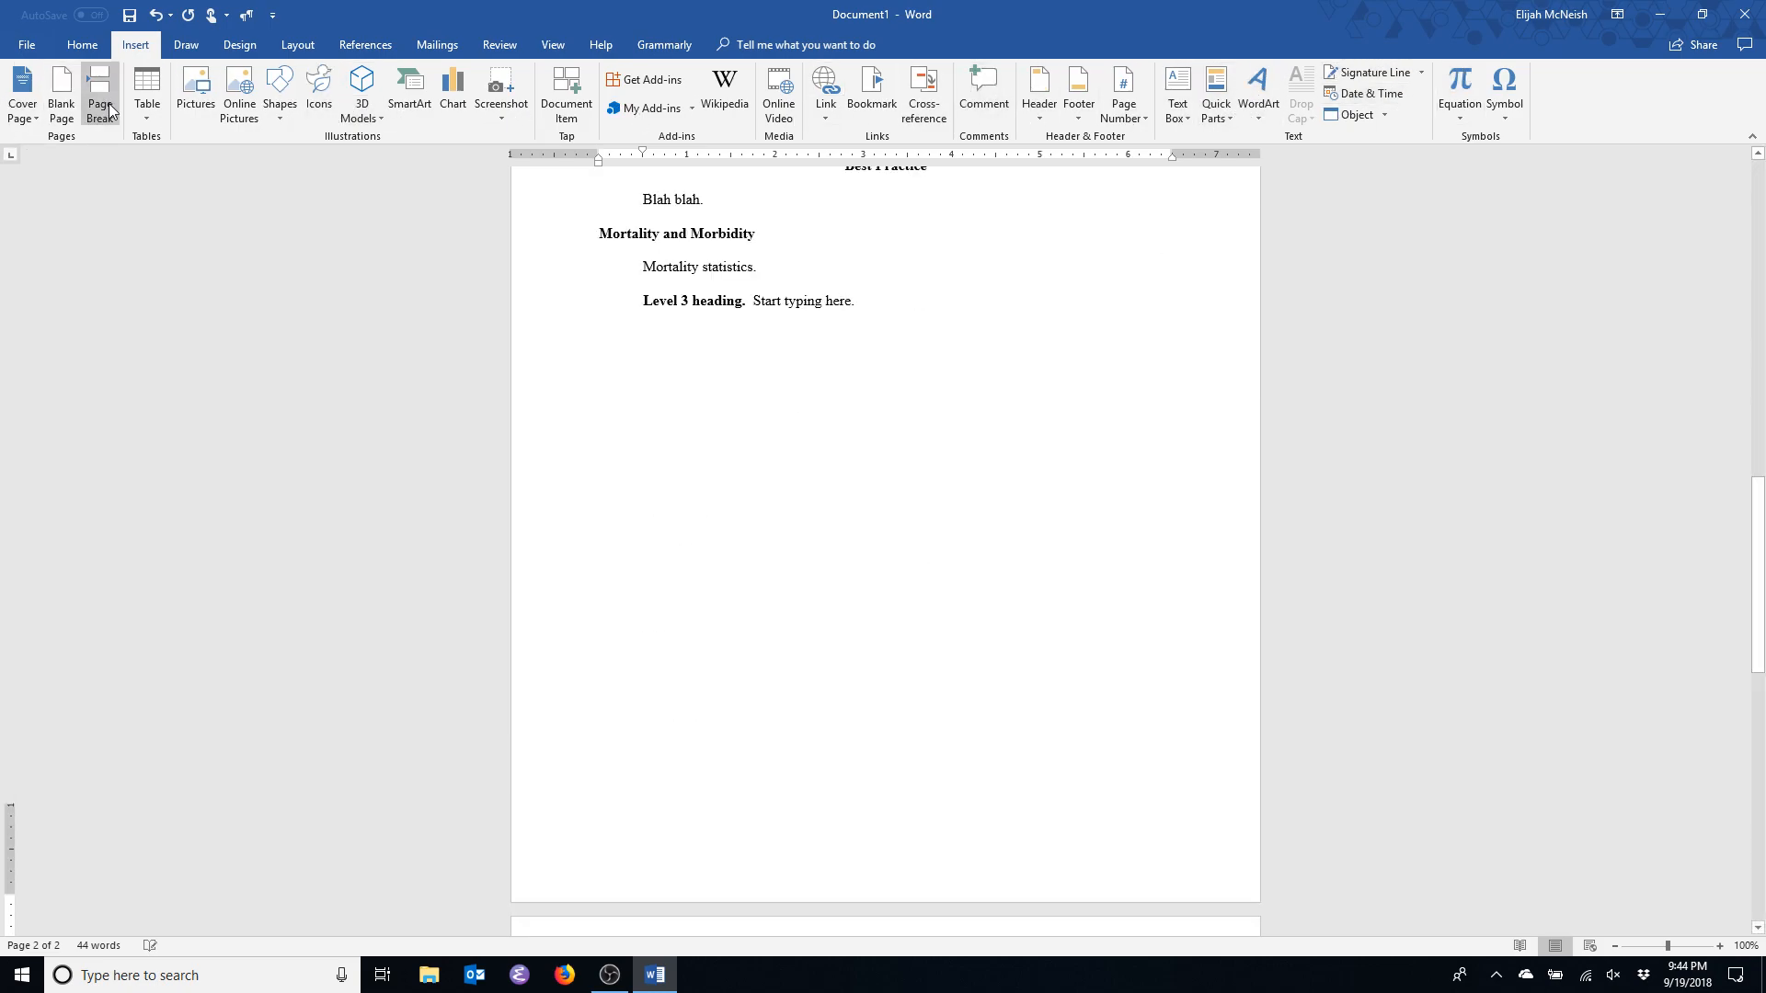
scroll(965, 227, "down", 5)
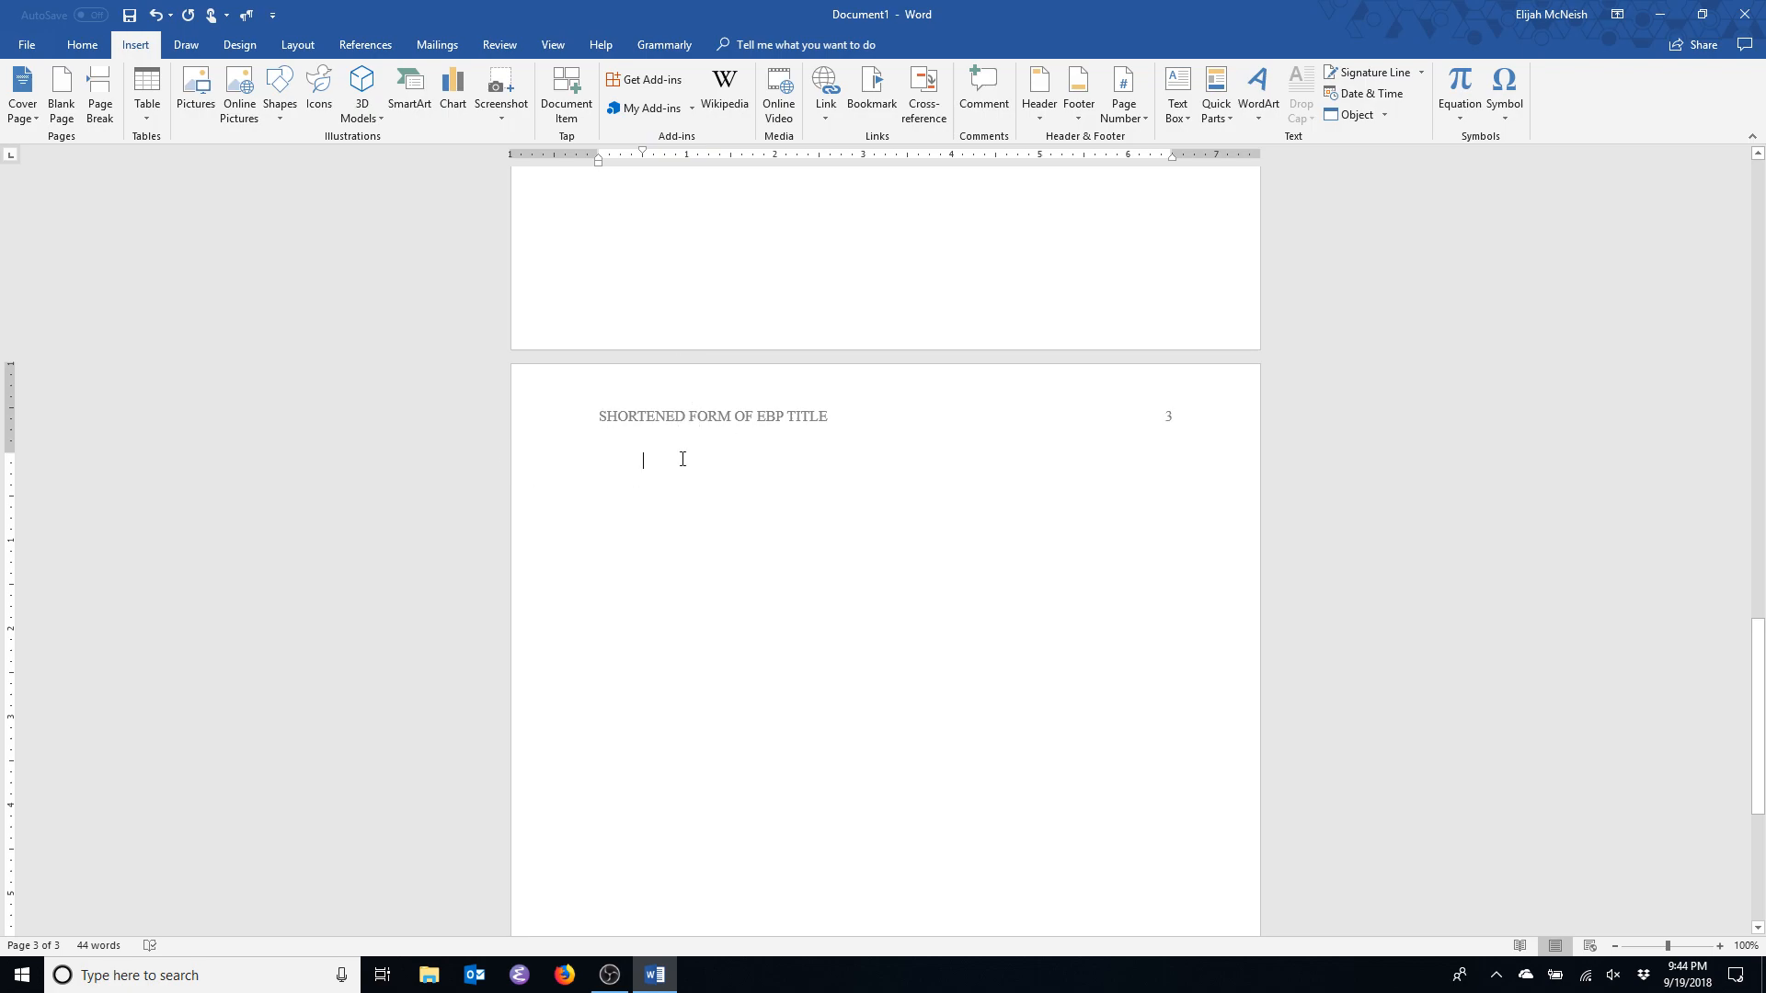
Add a centred, unindented "References" heading at the start of the new page and begin a left-aligned paragraph beneath it.
key("BackSpace")
left_click(83, 46)
left_click(425, 107)
type("Ref")
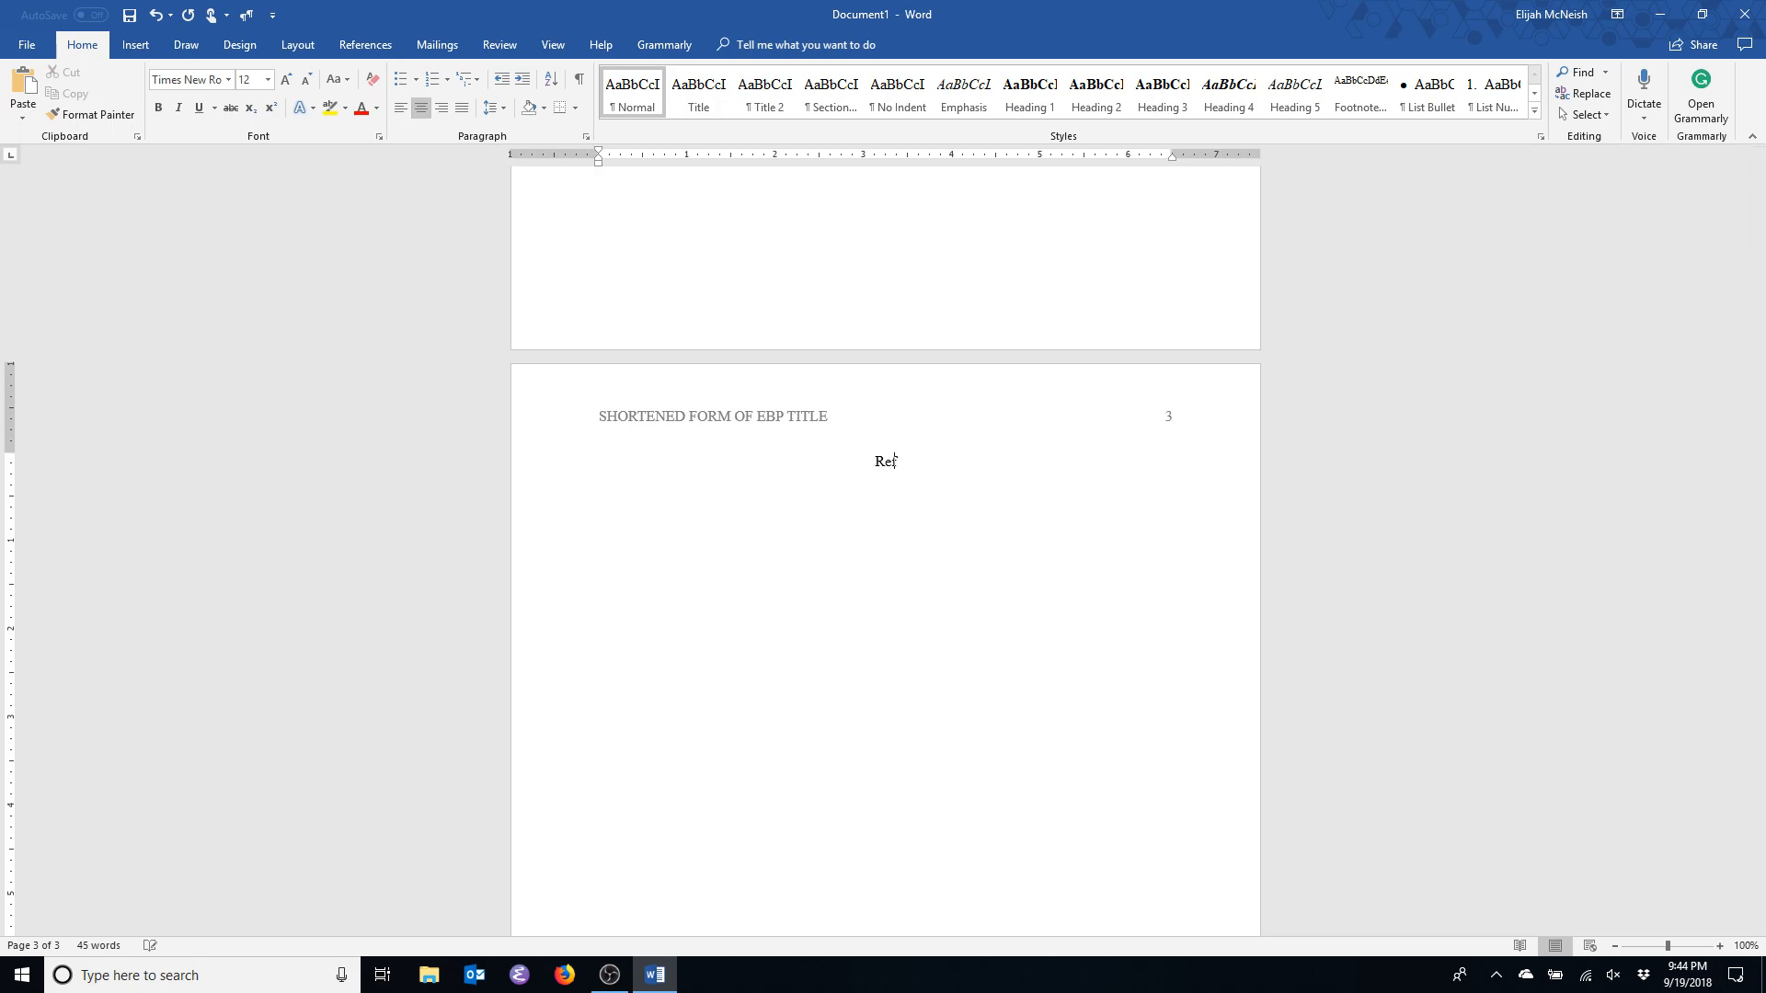
type("erences")
left_click(397, 109)
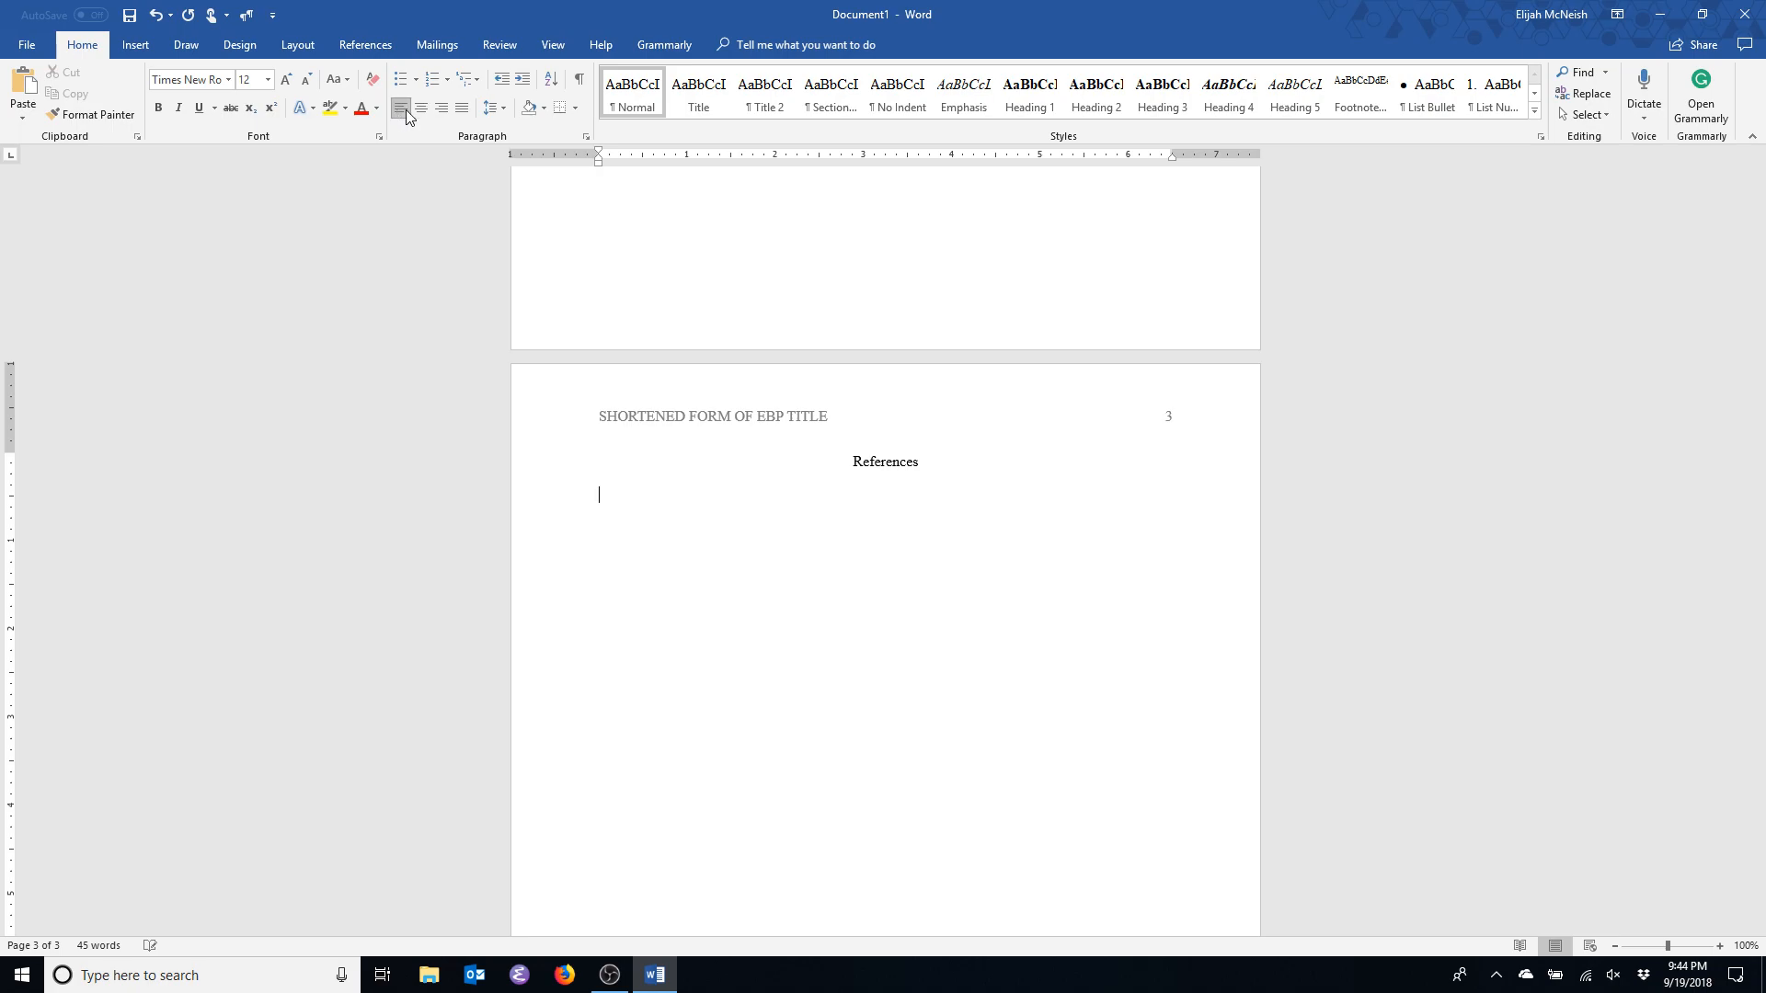
Give the paragraph below the References heading a hanging indent of 0.5 inches.
right_click(684, 508)
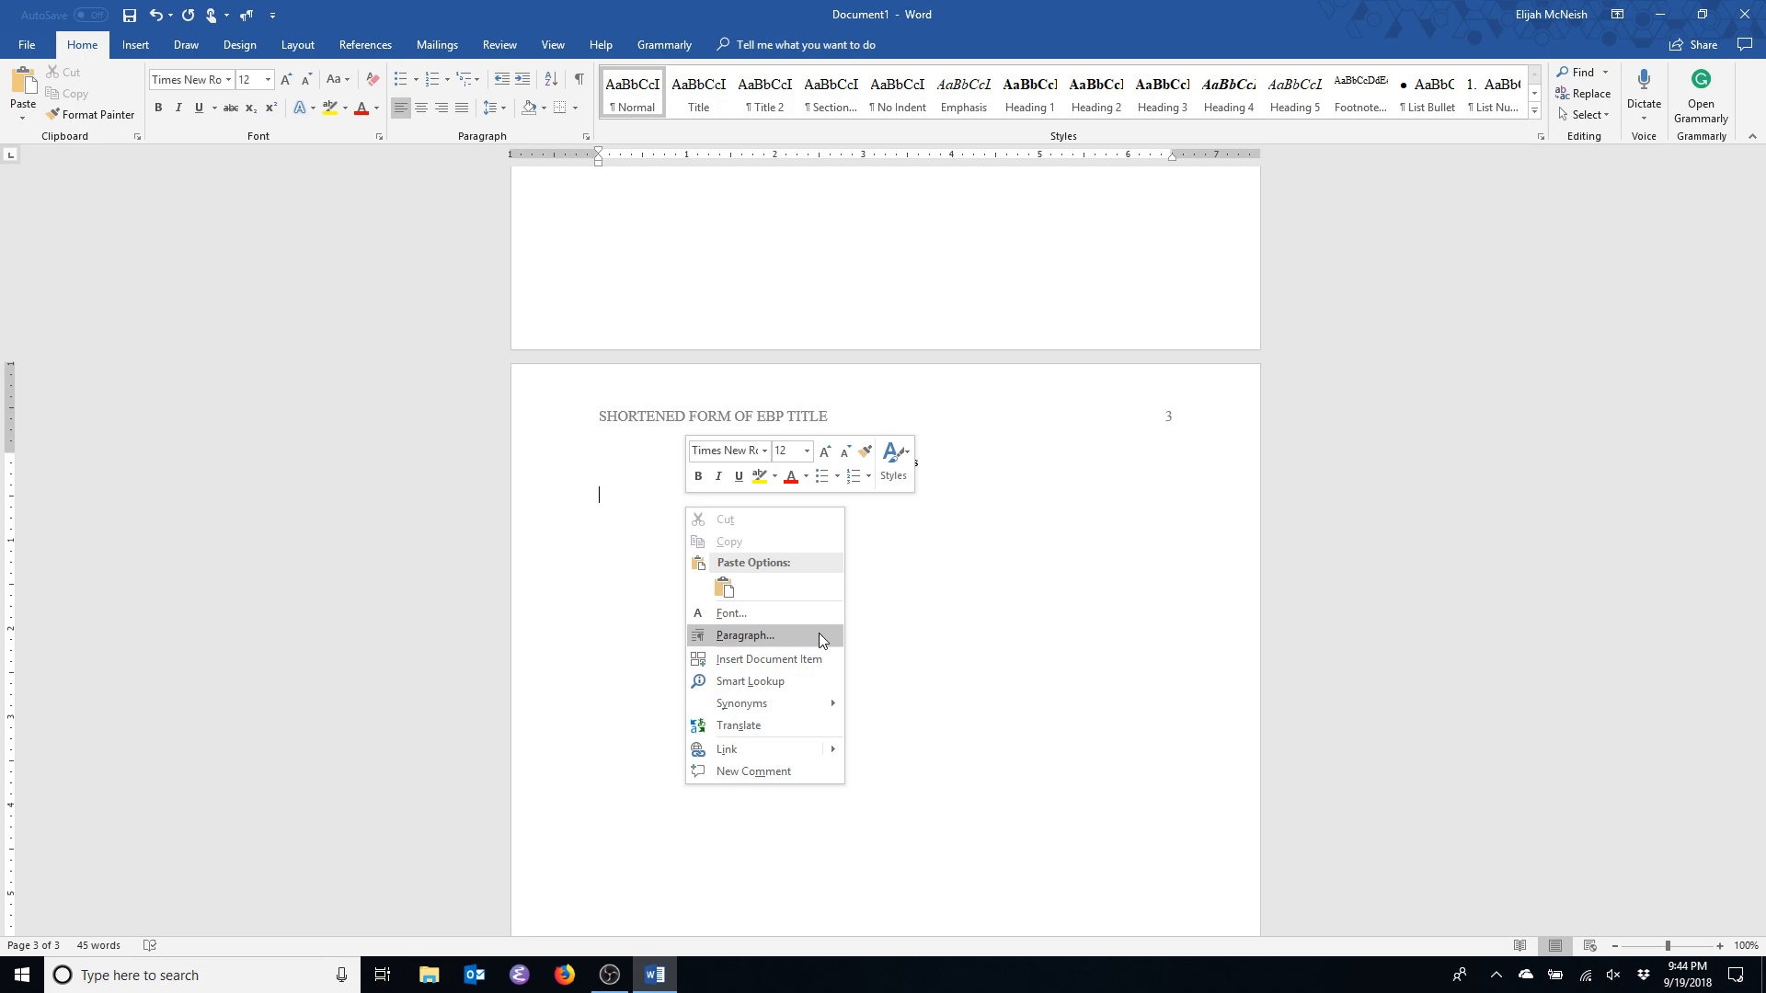
left_click(650, 508)
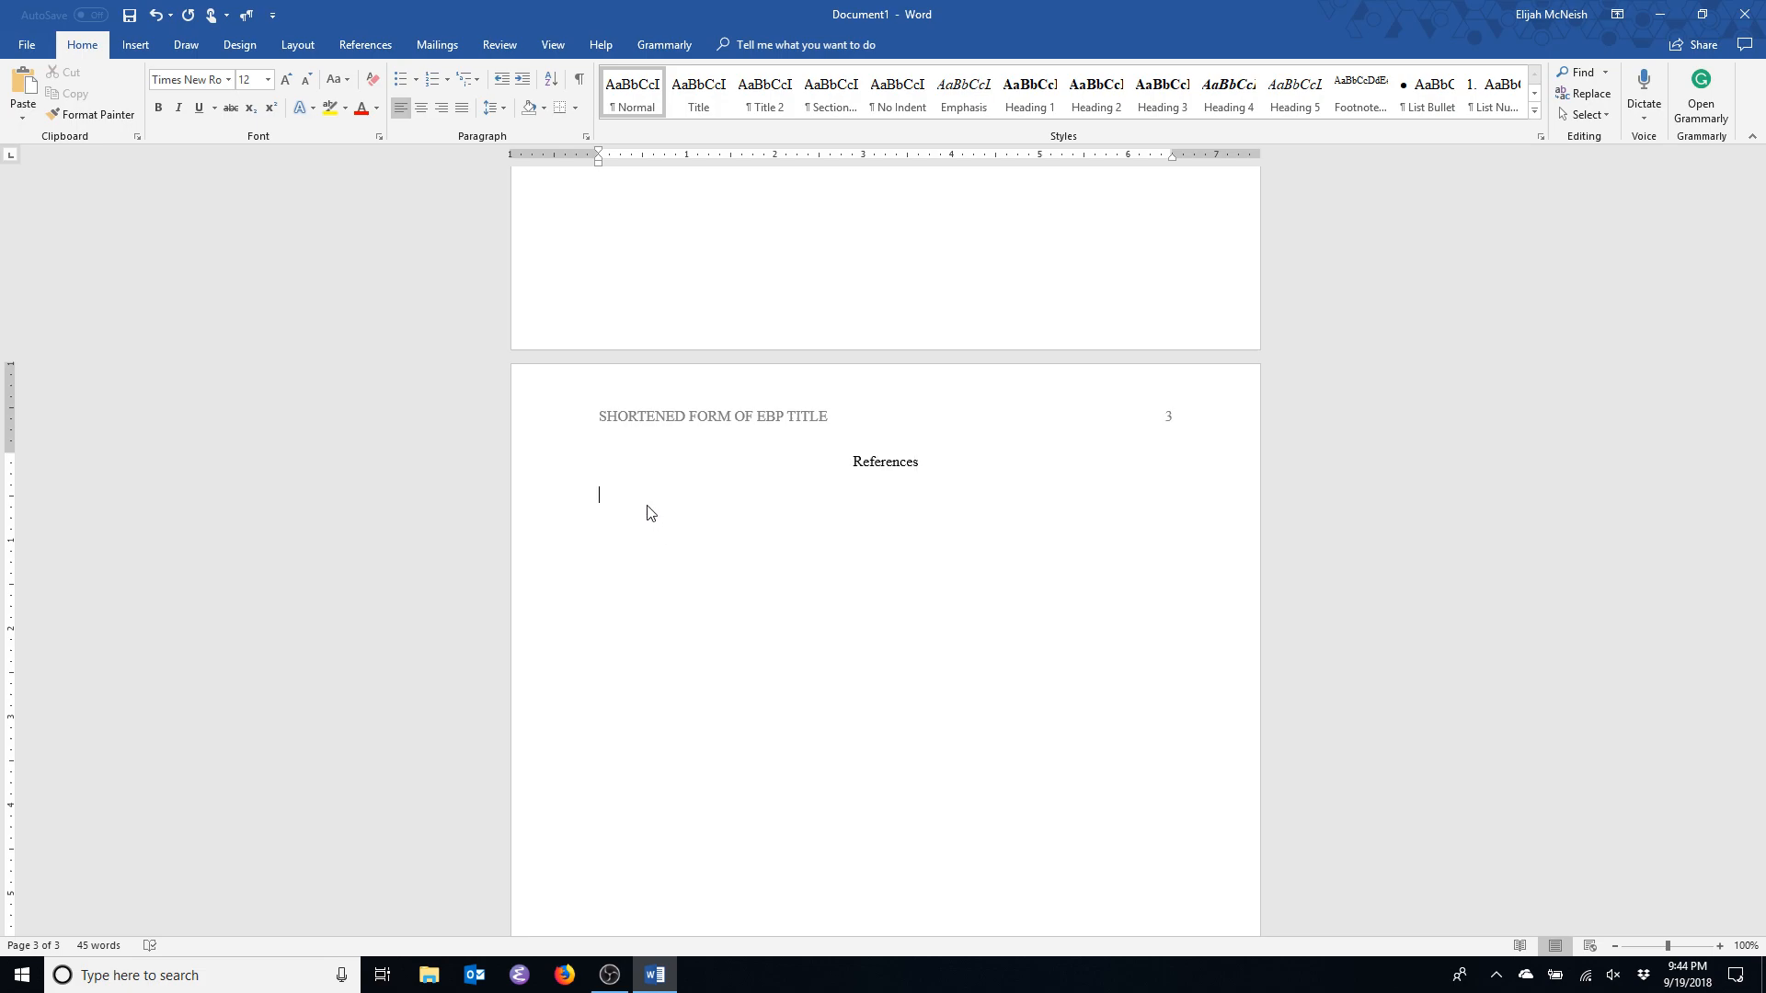
right_click(648, 506)
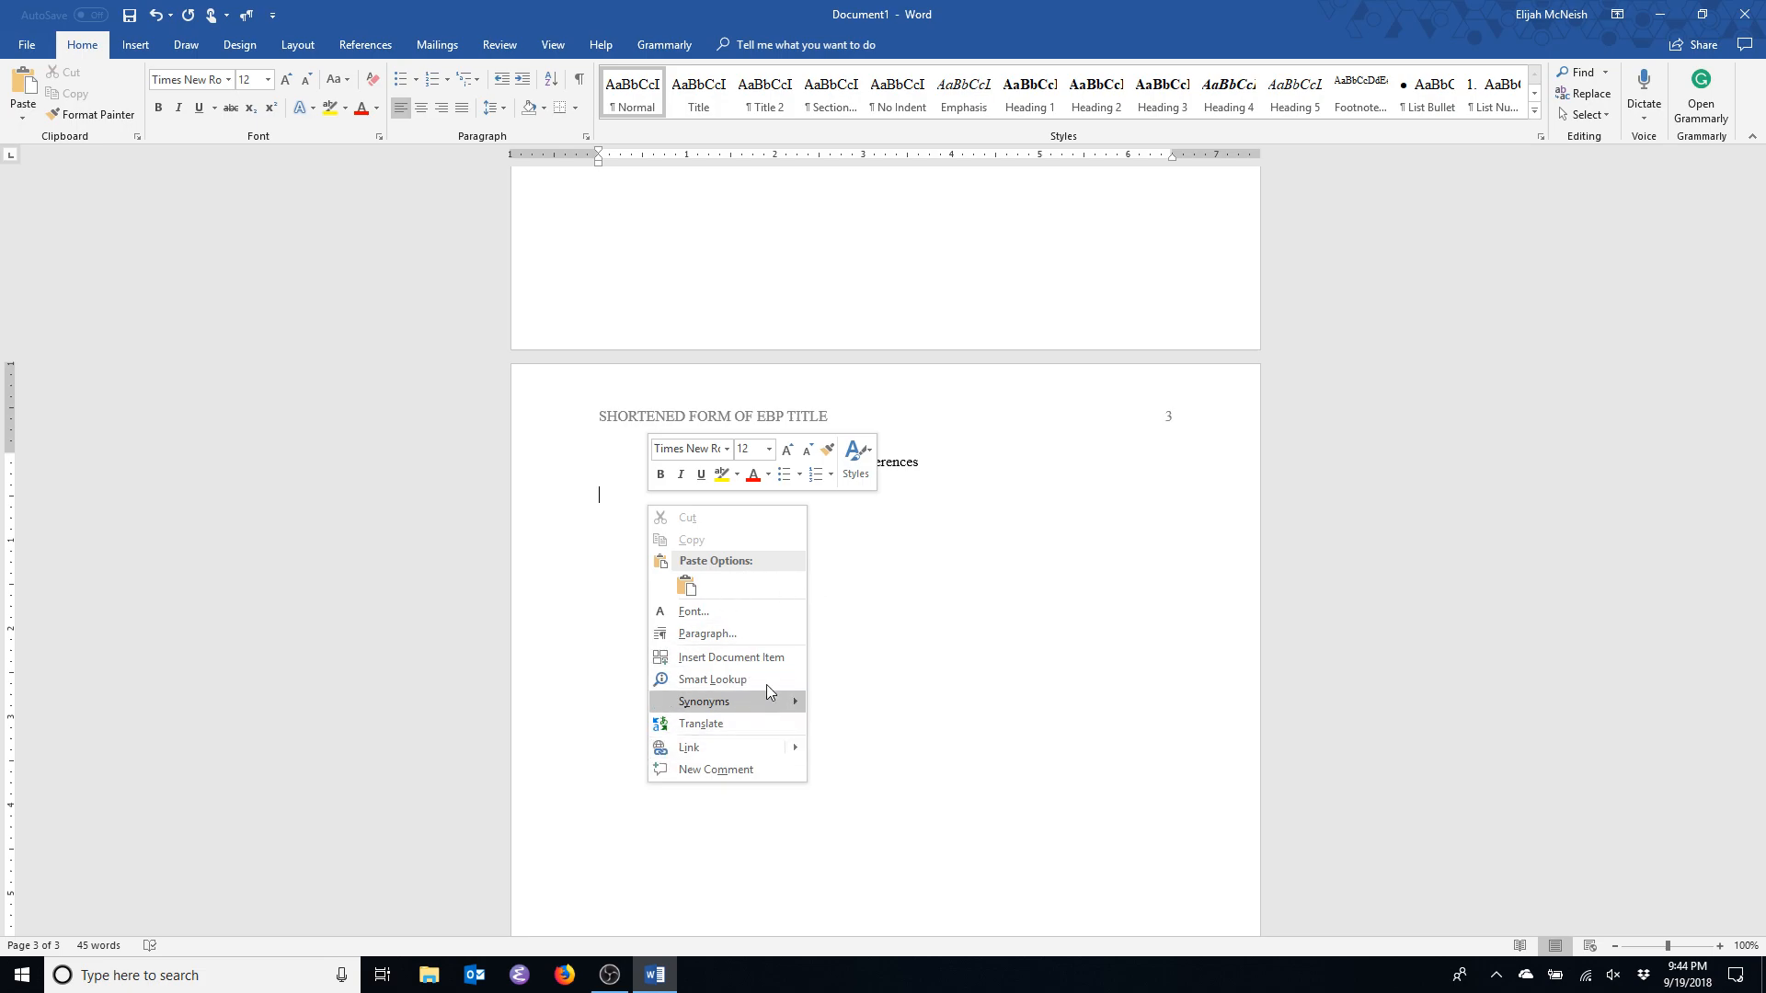
left_click(767, 636)
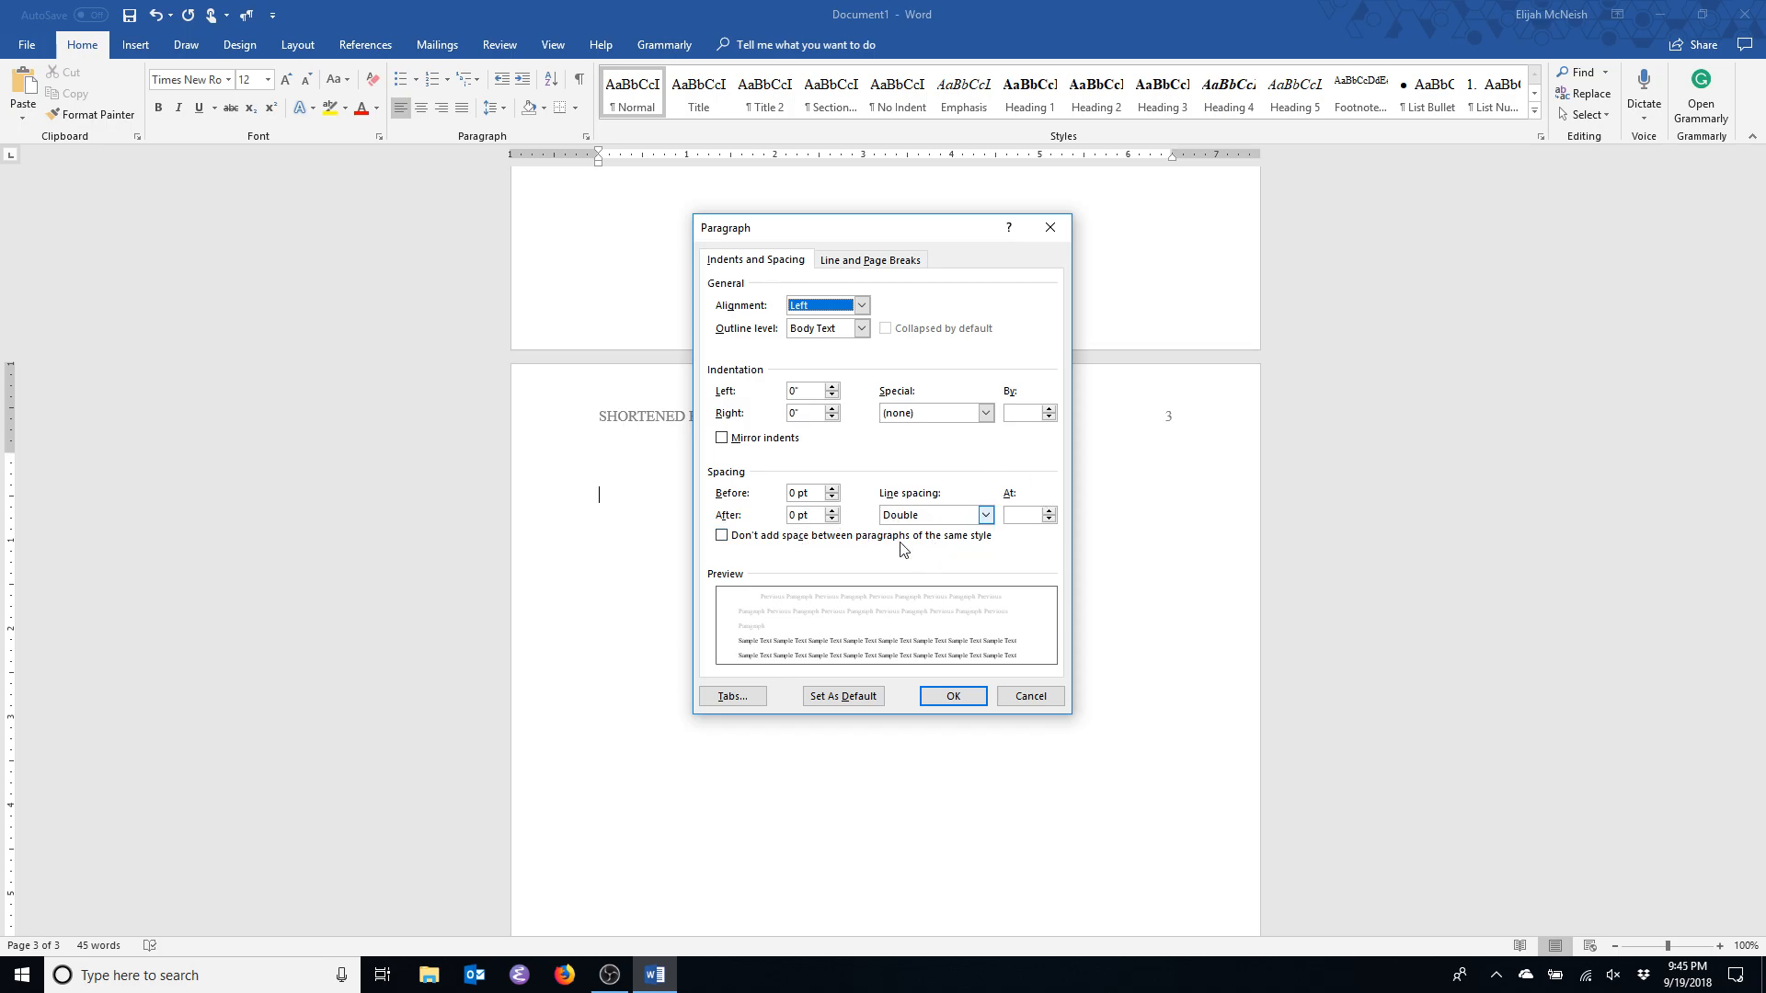
left_click(1022, 415)
type("0.5")
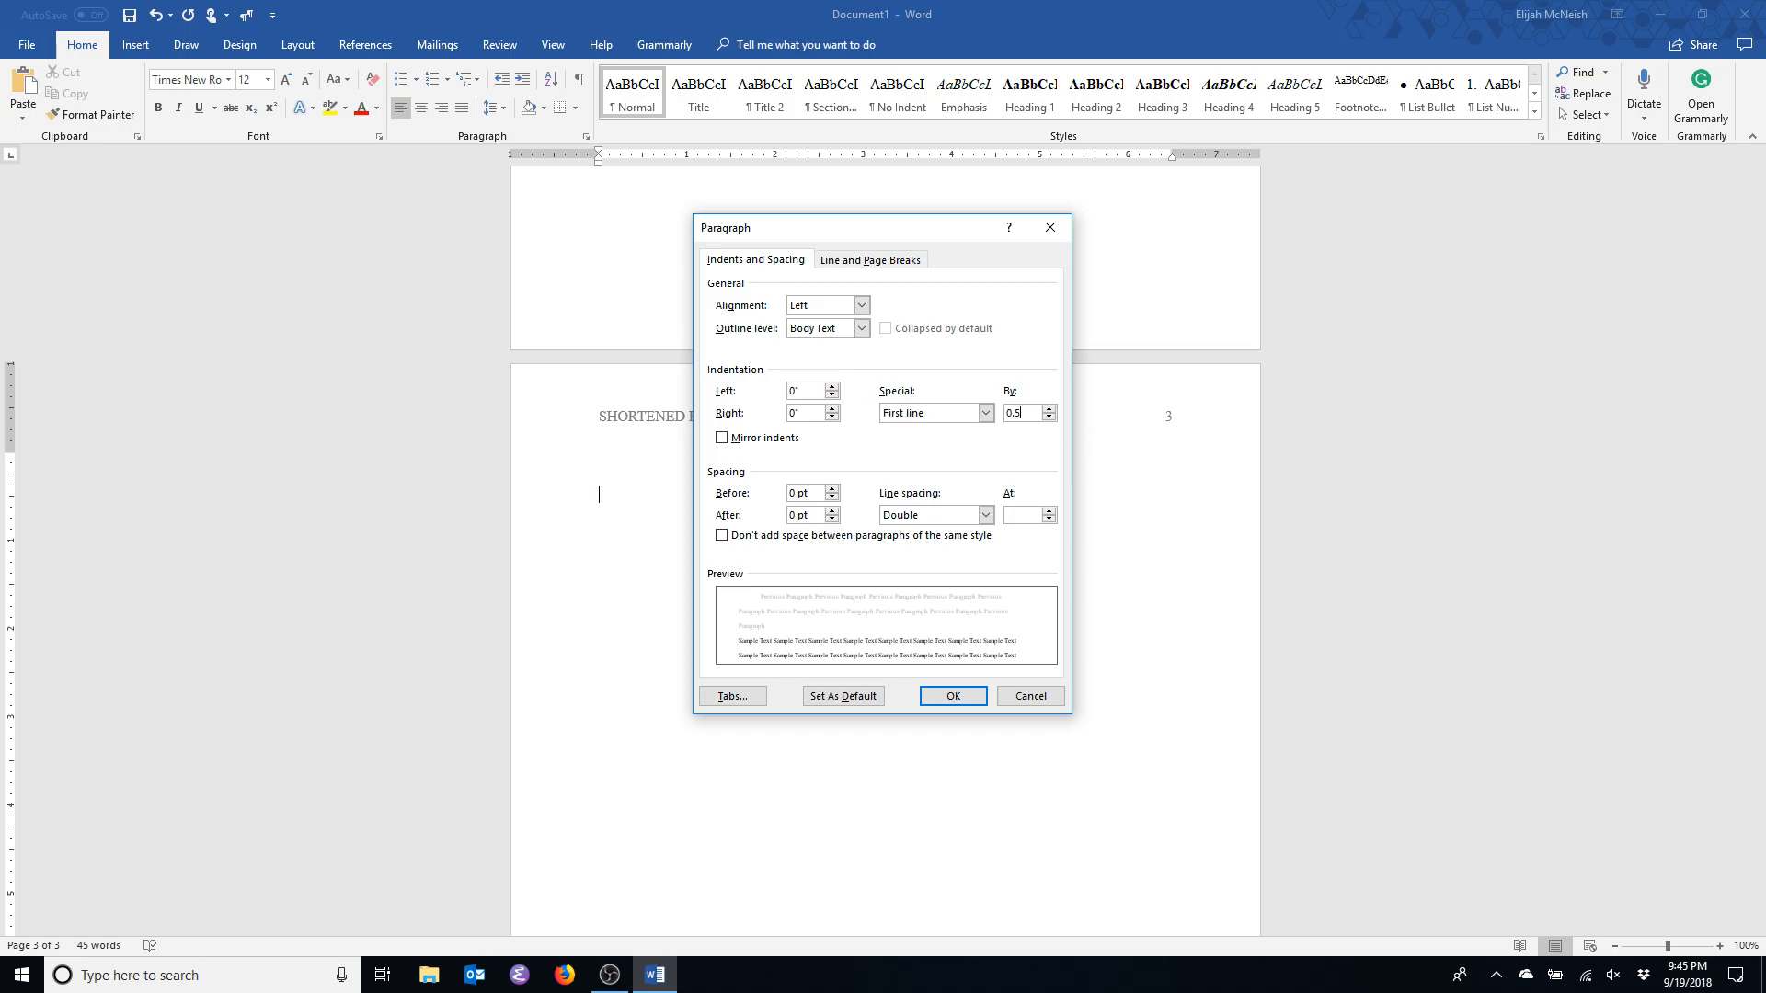
left_click(986, 414)
left_click(922, 455)
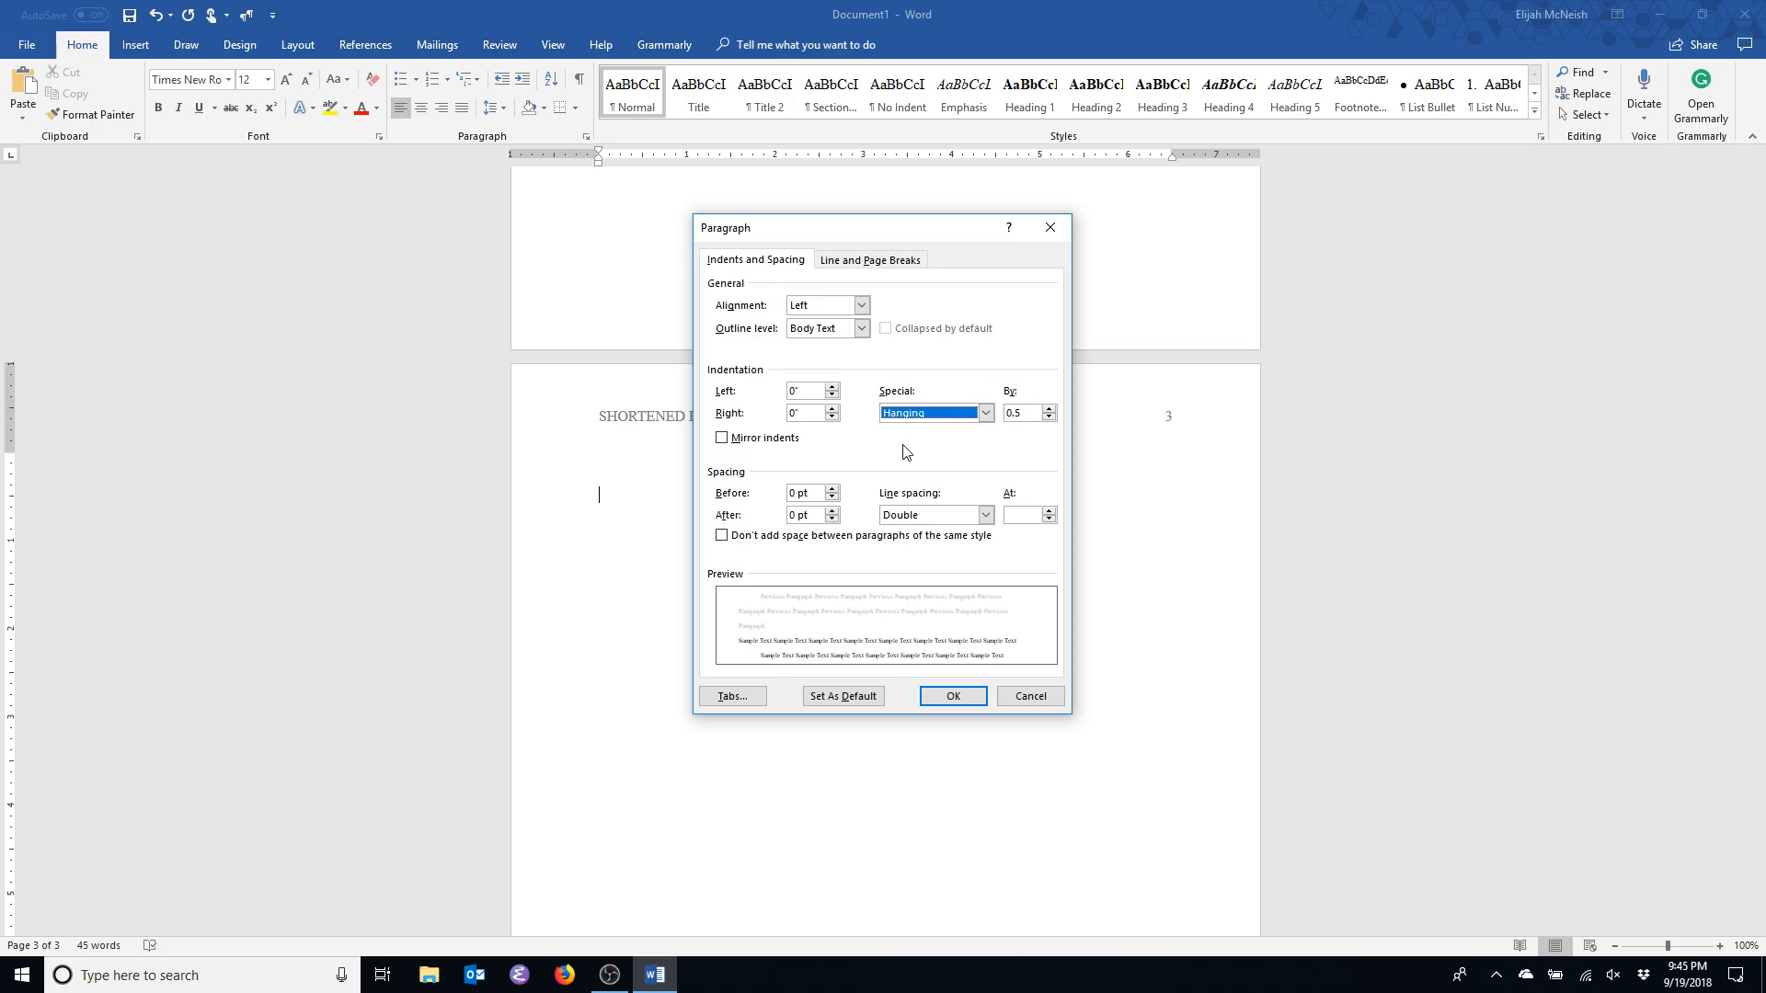
left_click(1017, 415)
left_click(957, 696)
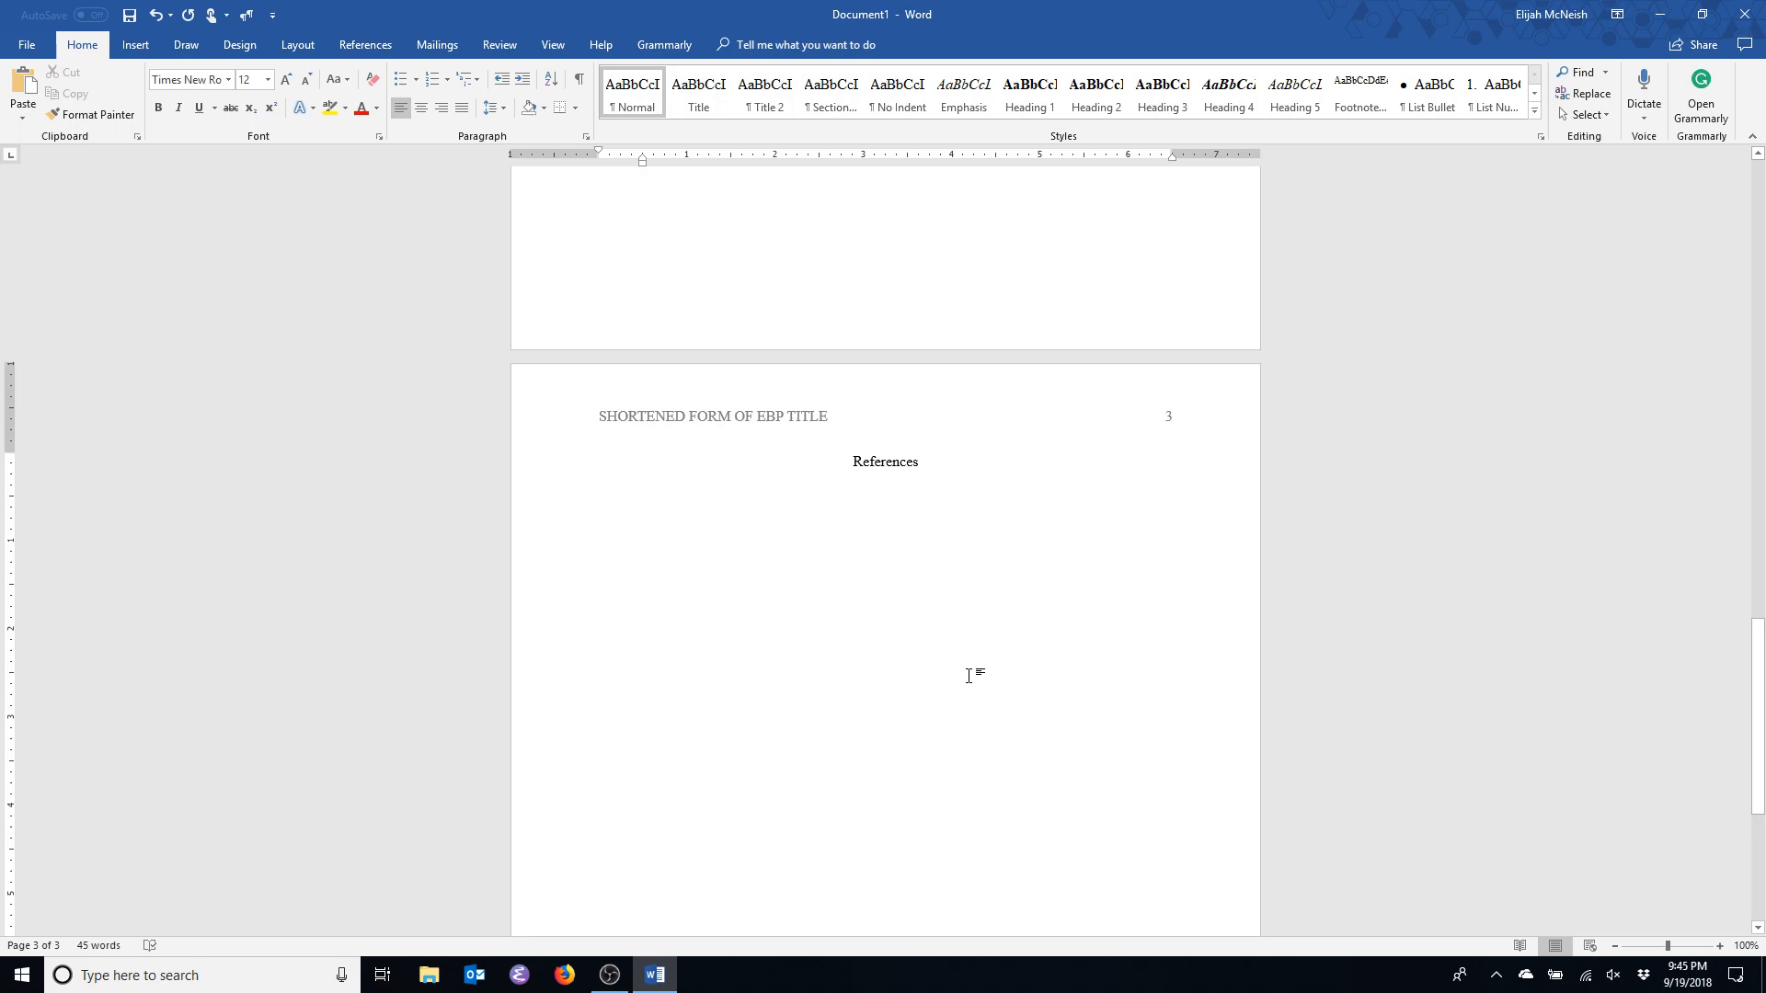
Start the first reference with the author's name, (2018), and the title "How to terrify your nursing students: A case study.".
type("Nica")
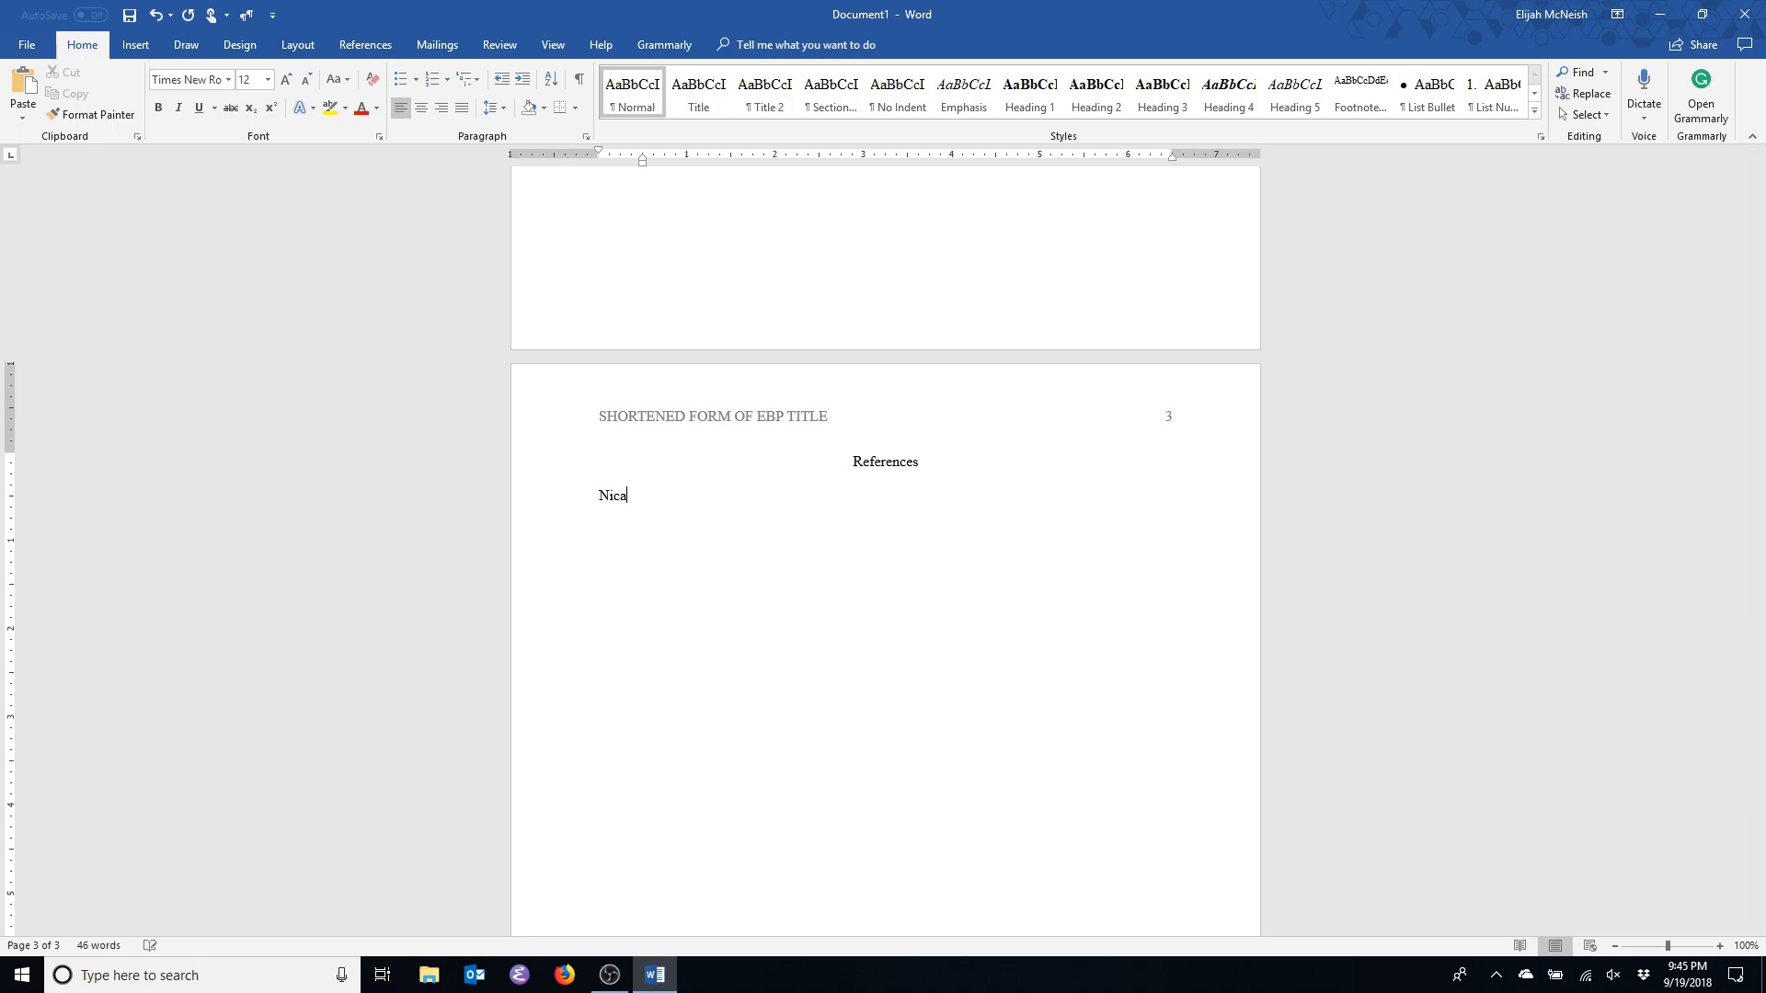
type(", N. (2018). How to terrify your nursing stude")
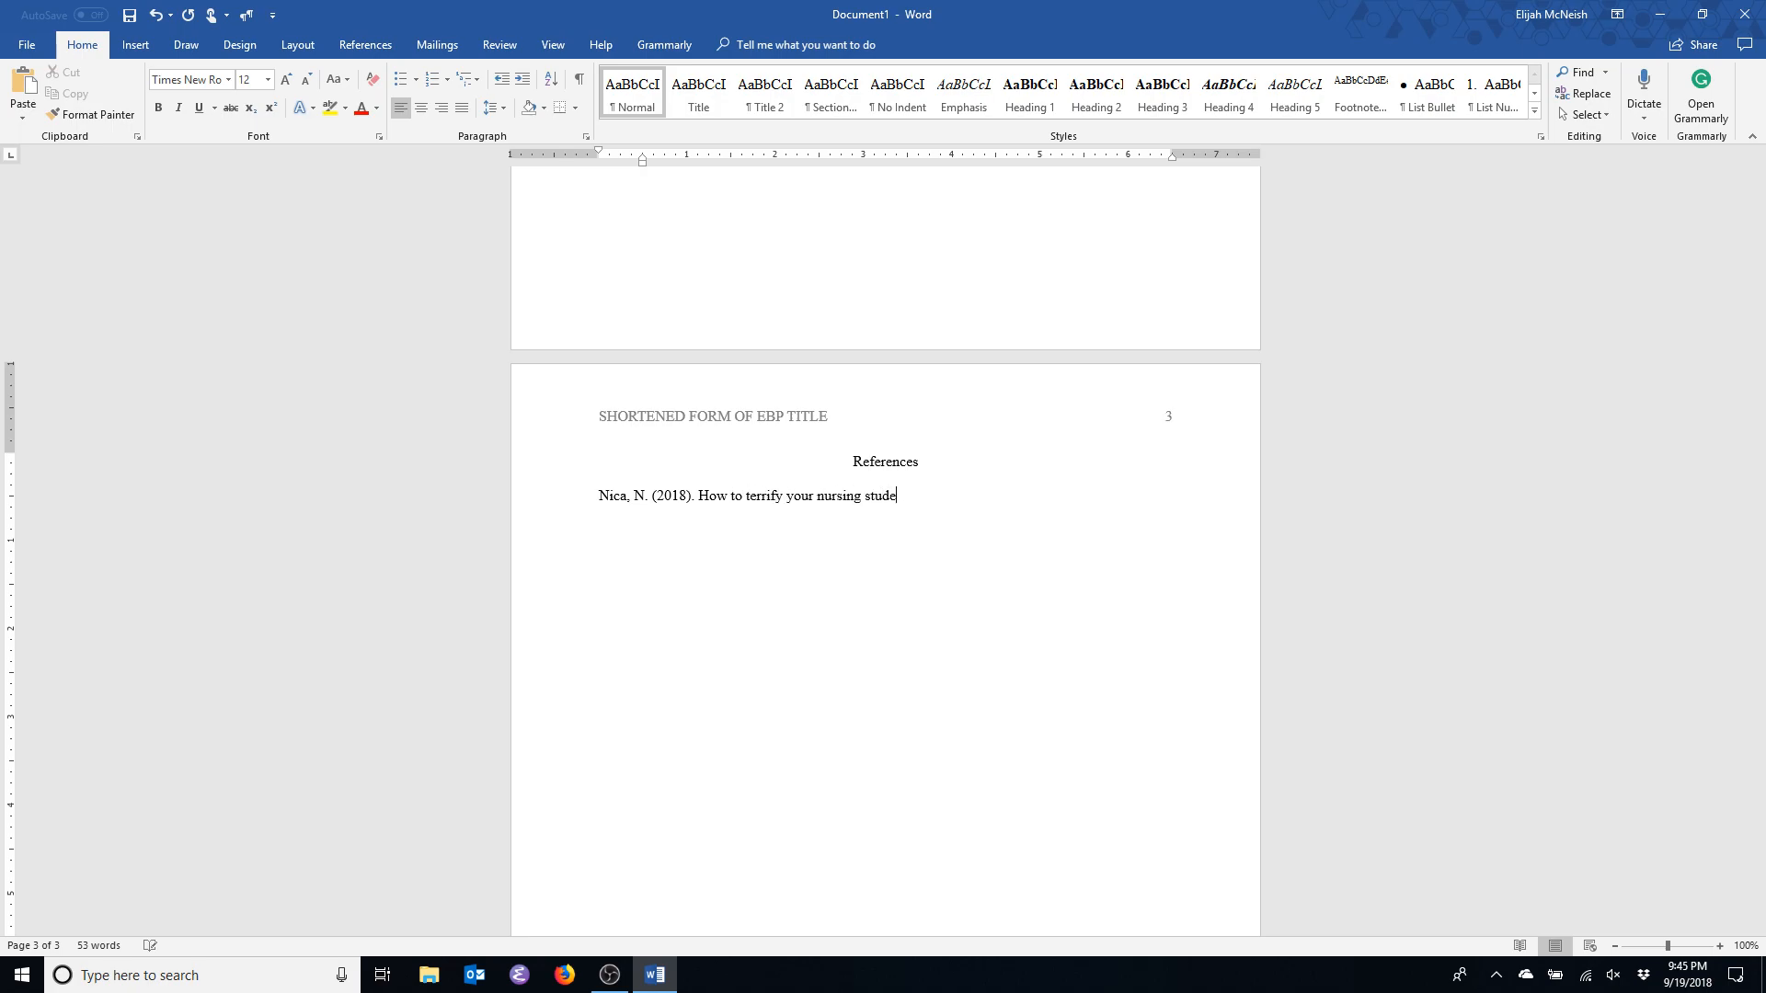
type("nts: A case study.")
Add the italic journal name and volume "Kirkwood Journal of Nursing, 3" to the first reference, followed by the non-italic issue "(6).".
key("ctrl+i")
type("Jou")
key("BackSpace")
key("BackSpace")
key("BackSpace")
key("ctrl+i")
type("Kirkwood Jou")
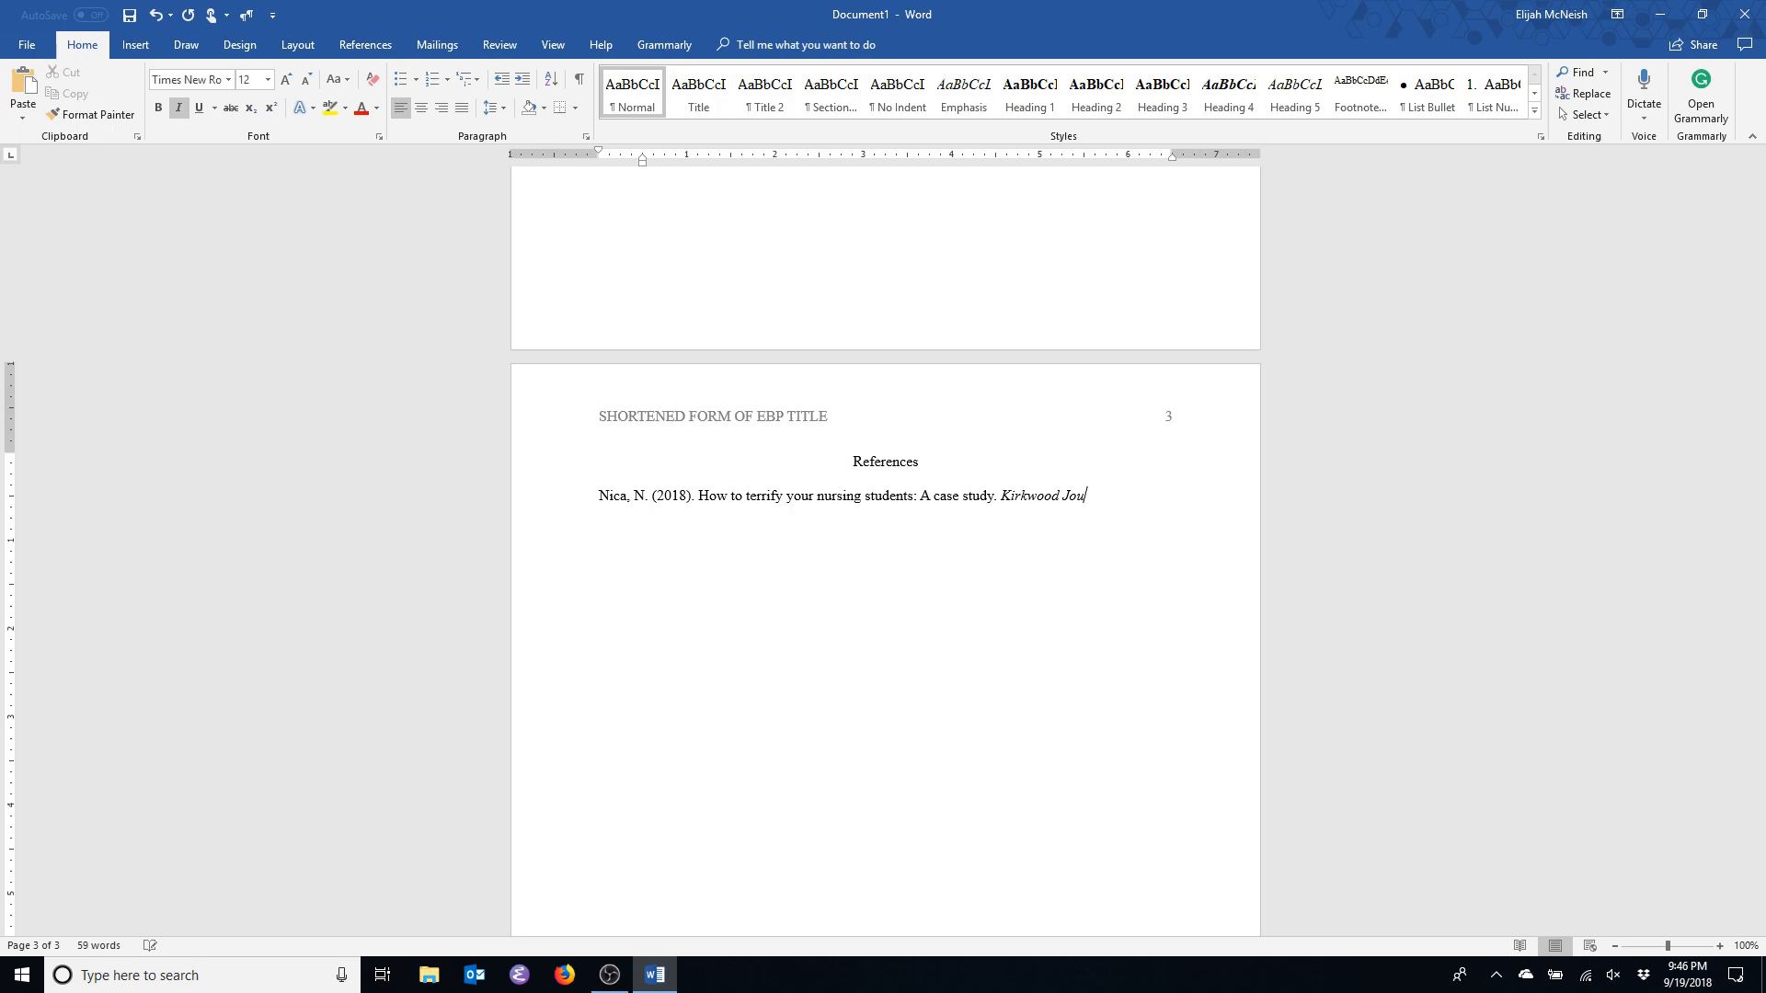
type("rnal of Nursing, 3")
key("ctrl+i")
type("(6).")
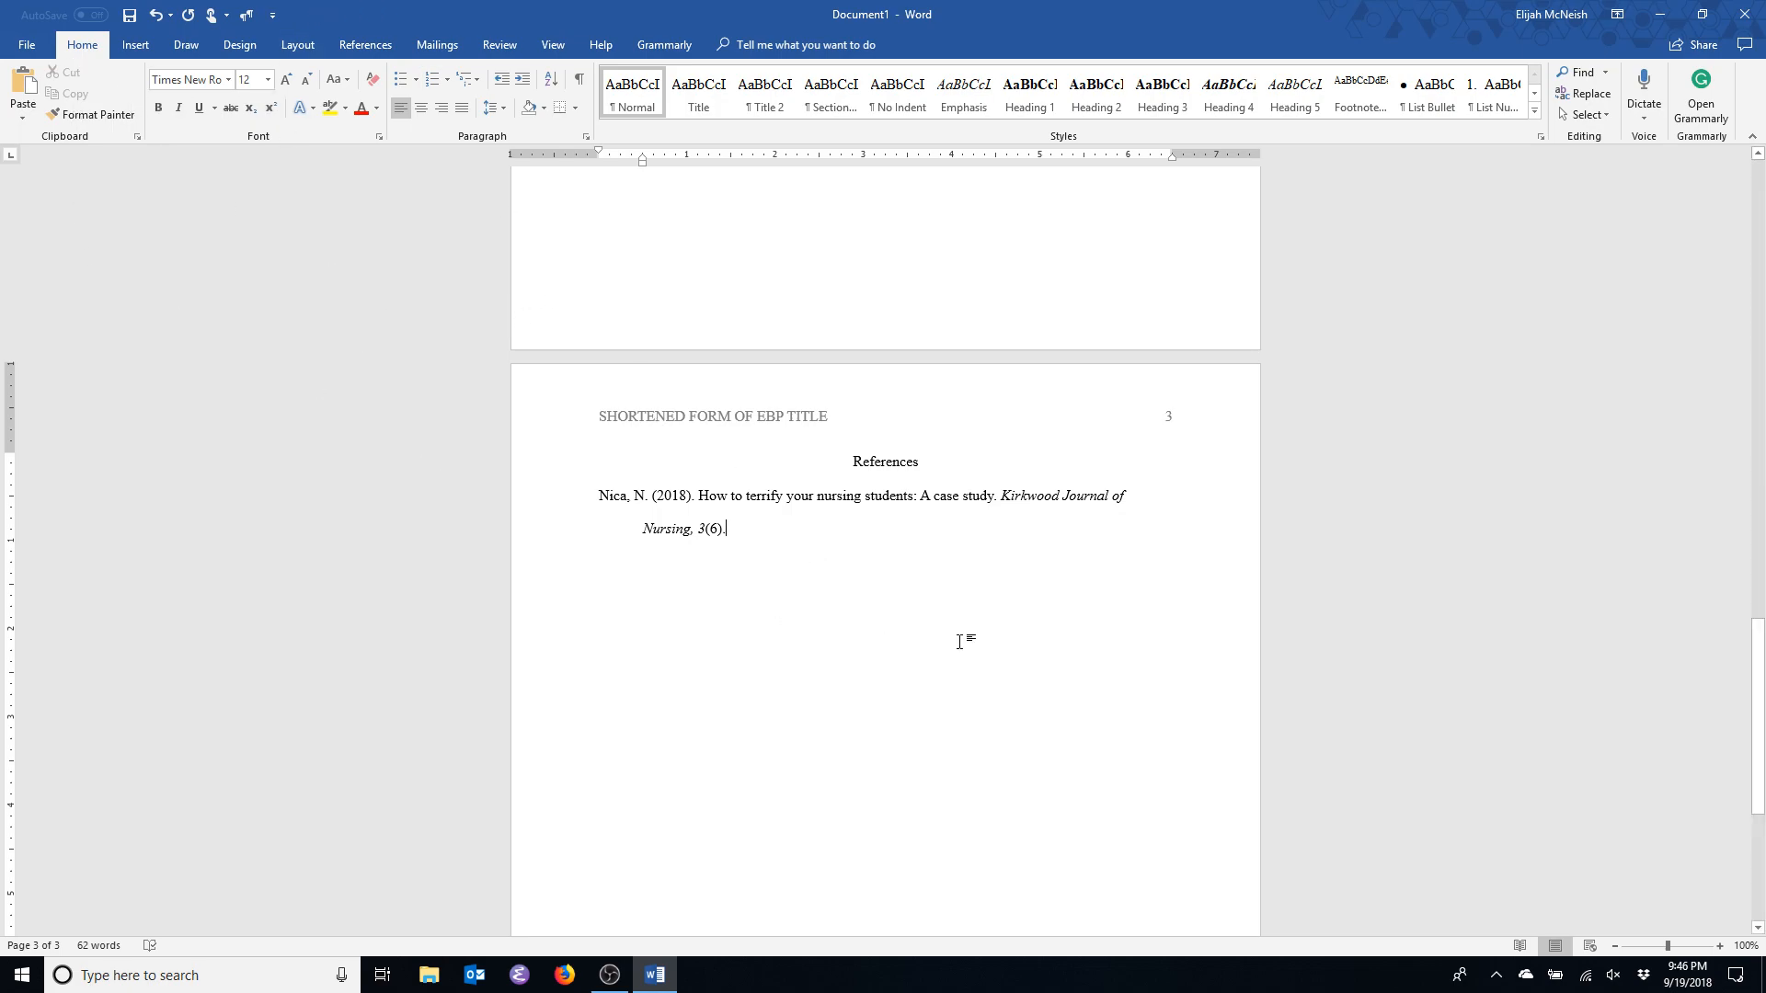
Replace the period after the issue number with a comma and complete the first reference with "162-168. doi:123.456".
key("Delete")
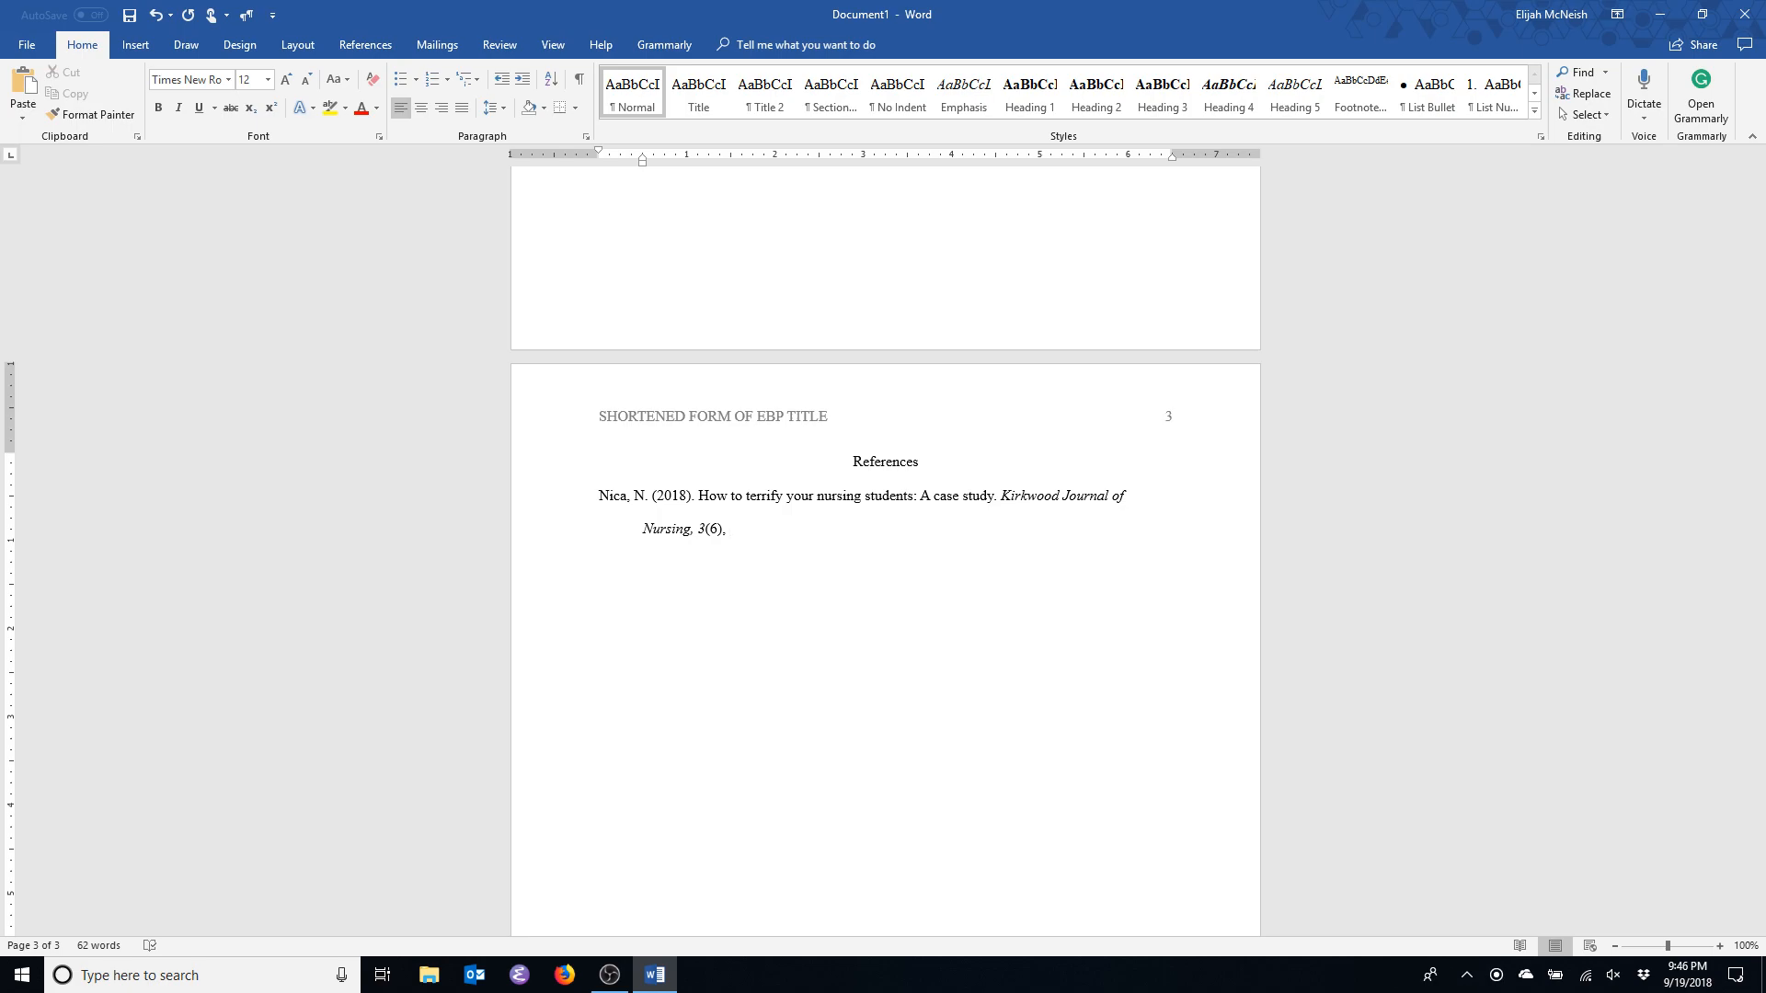
type("162-")
type("168")
type(". doiL:")
key("BackSpace")
key("BackSpace")
type(":123.456")
left_click(812, 548)
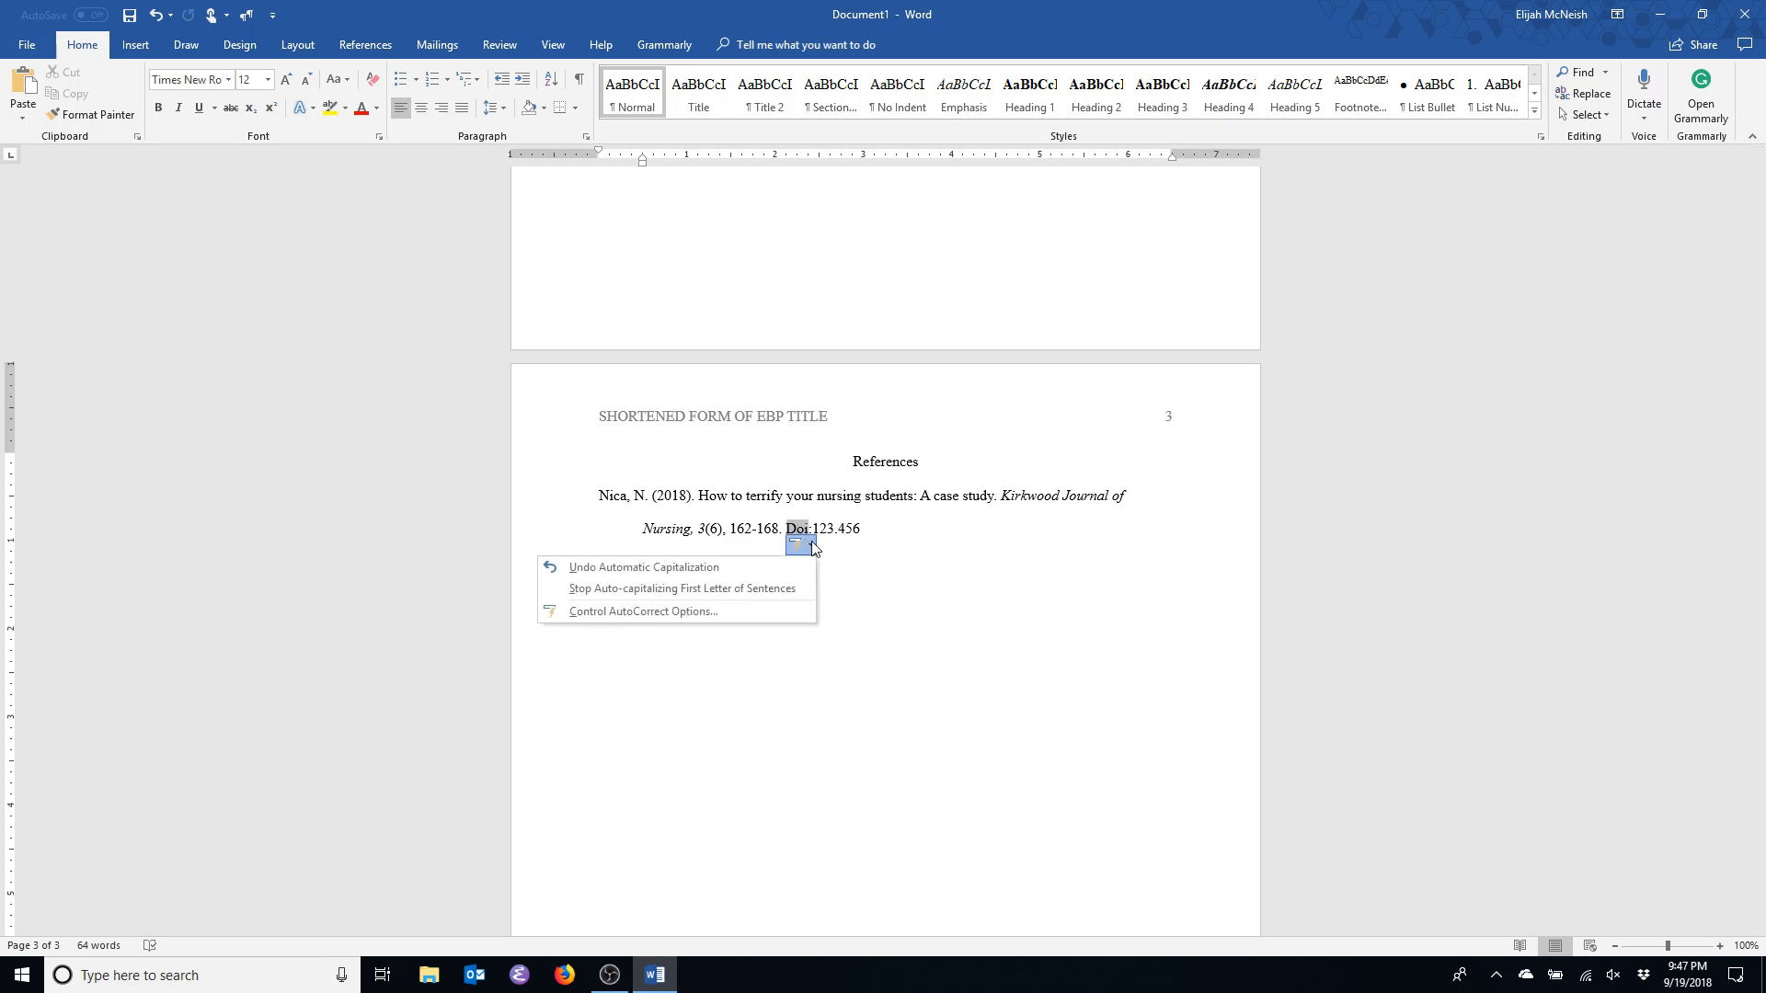
left_click(712, 611)
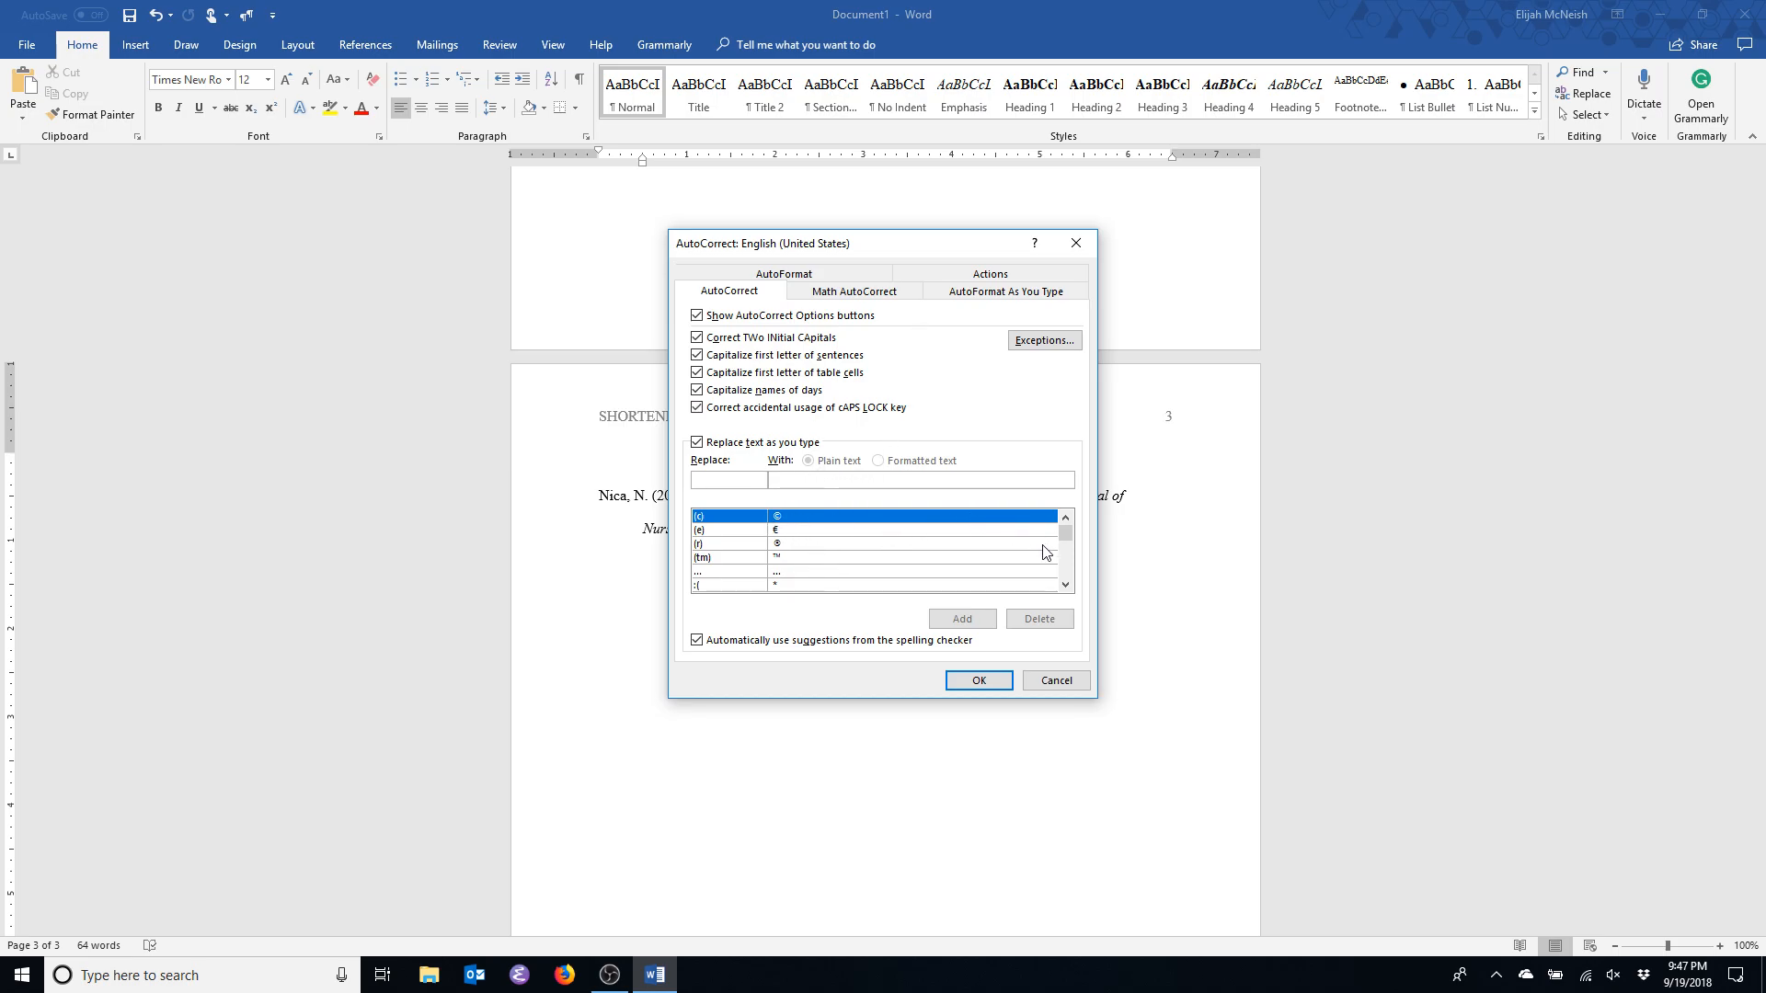
mouse_move(1067, 538)
left_mouse_down()
mouse_move(1067, 566)
mouse_move(1069, 511)
left_mouse_up()
key("Escape")
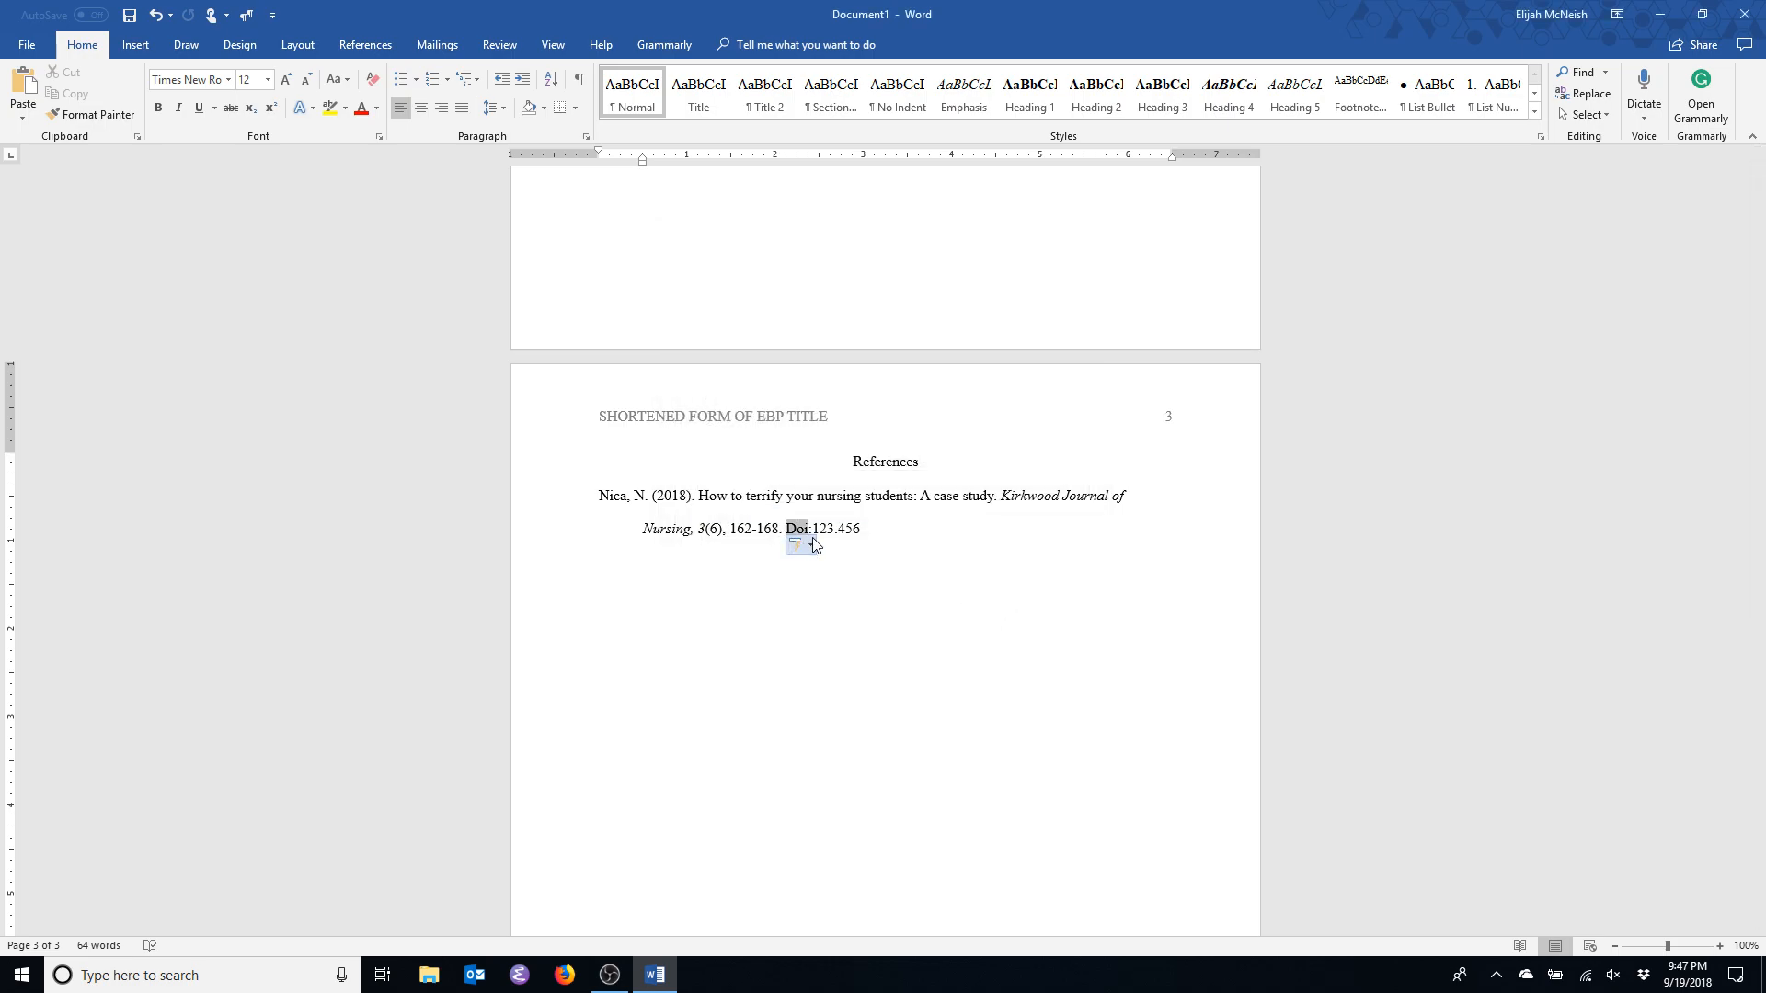
Undo the automatic capitalization of "doi" in the first reference.
left_click(800, 544)
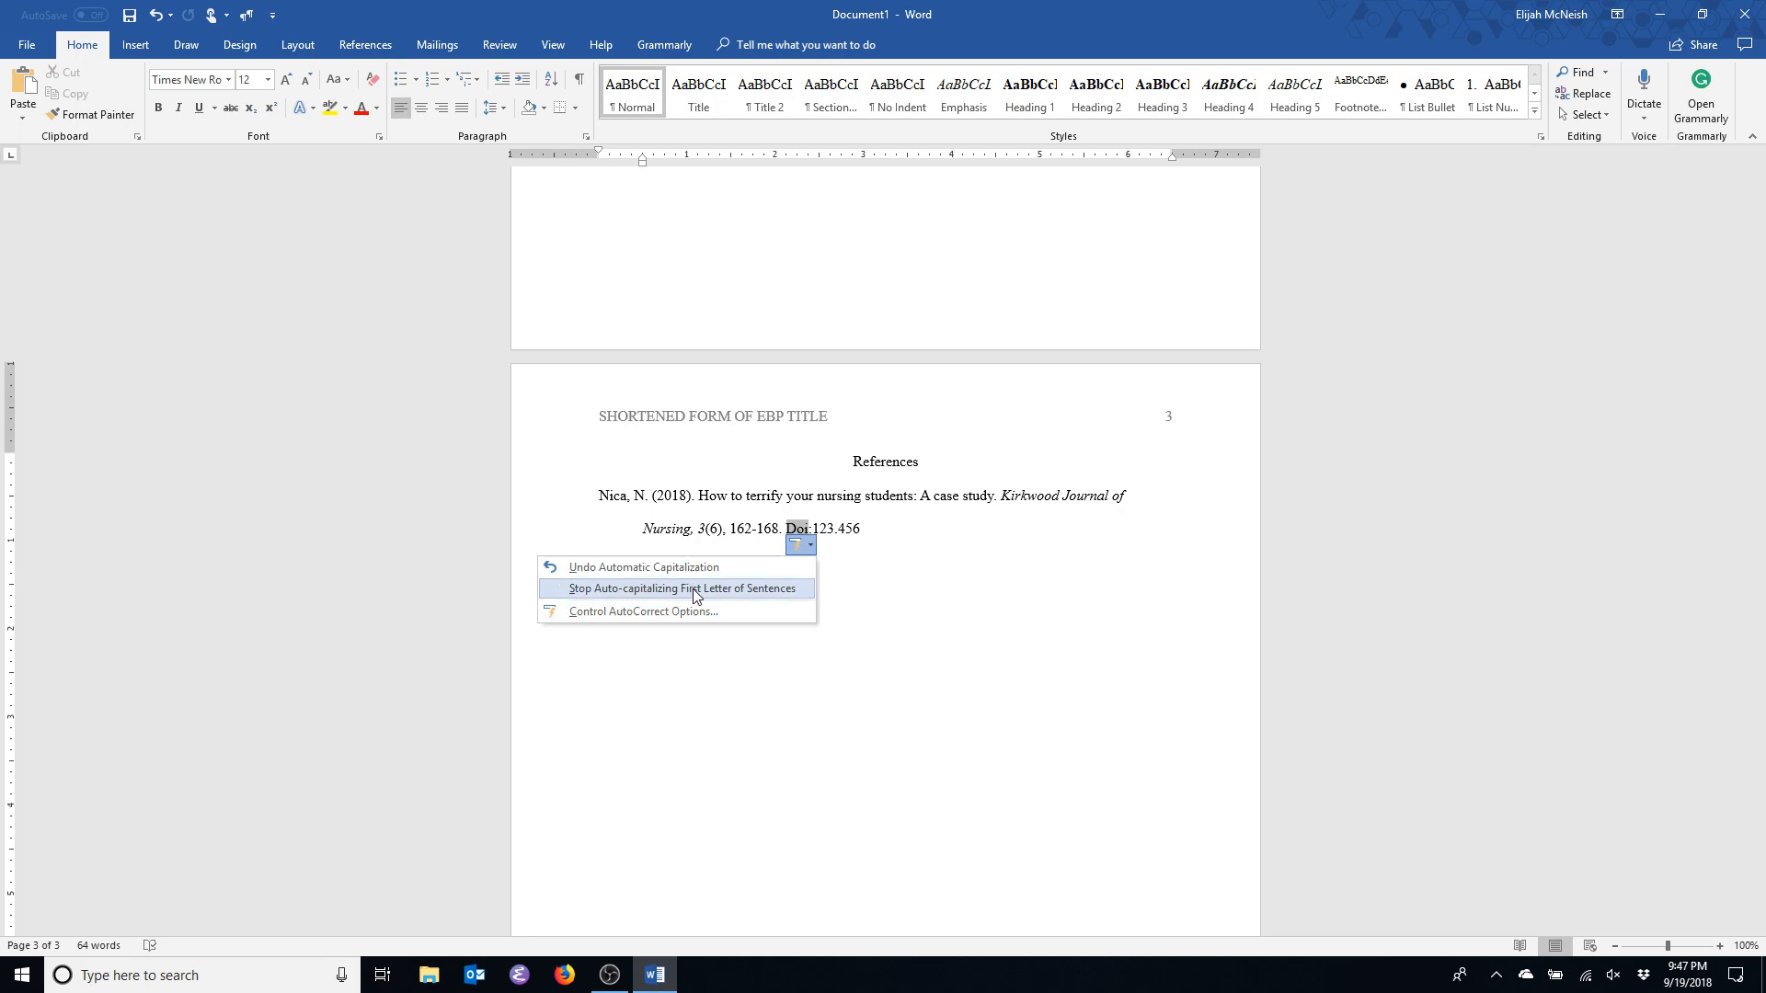
left_click(731, 569)
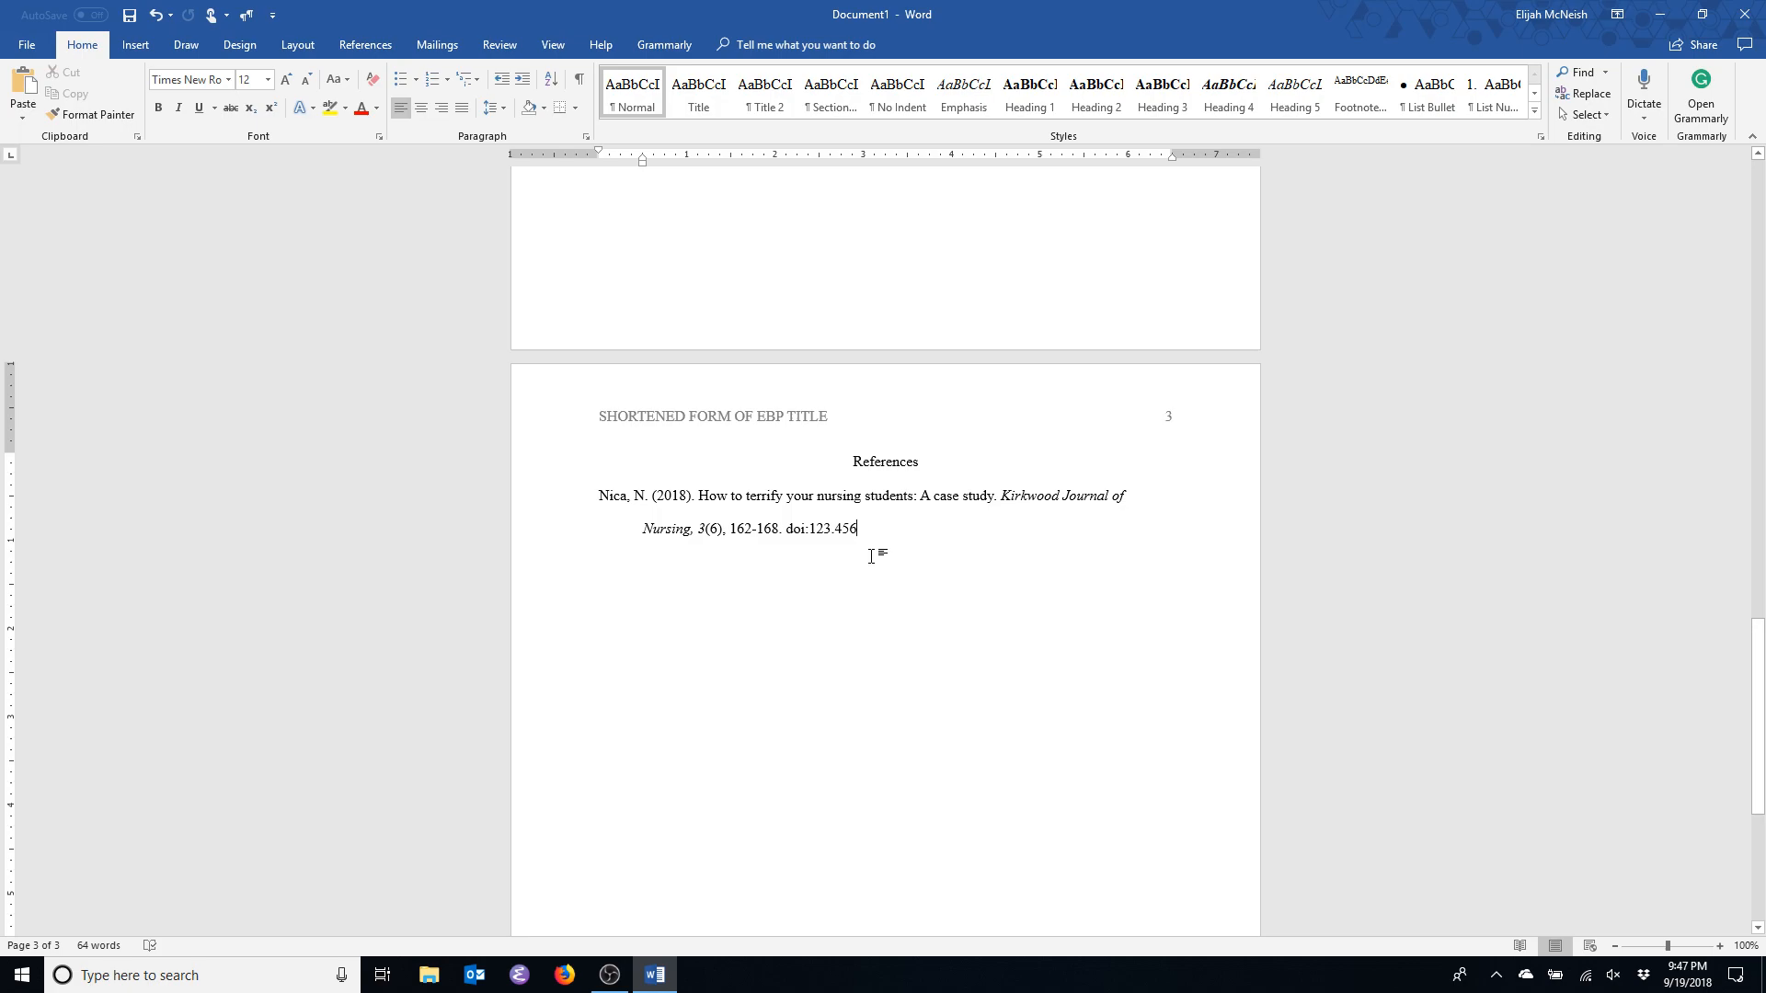
Add a second reference with the author's name, (2016), and the title "Another snarky title: Remember to capitalize first words.".
key("Return")
type("Simmon")
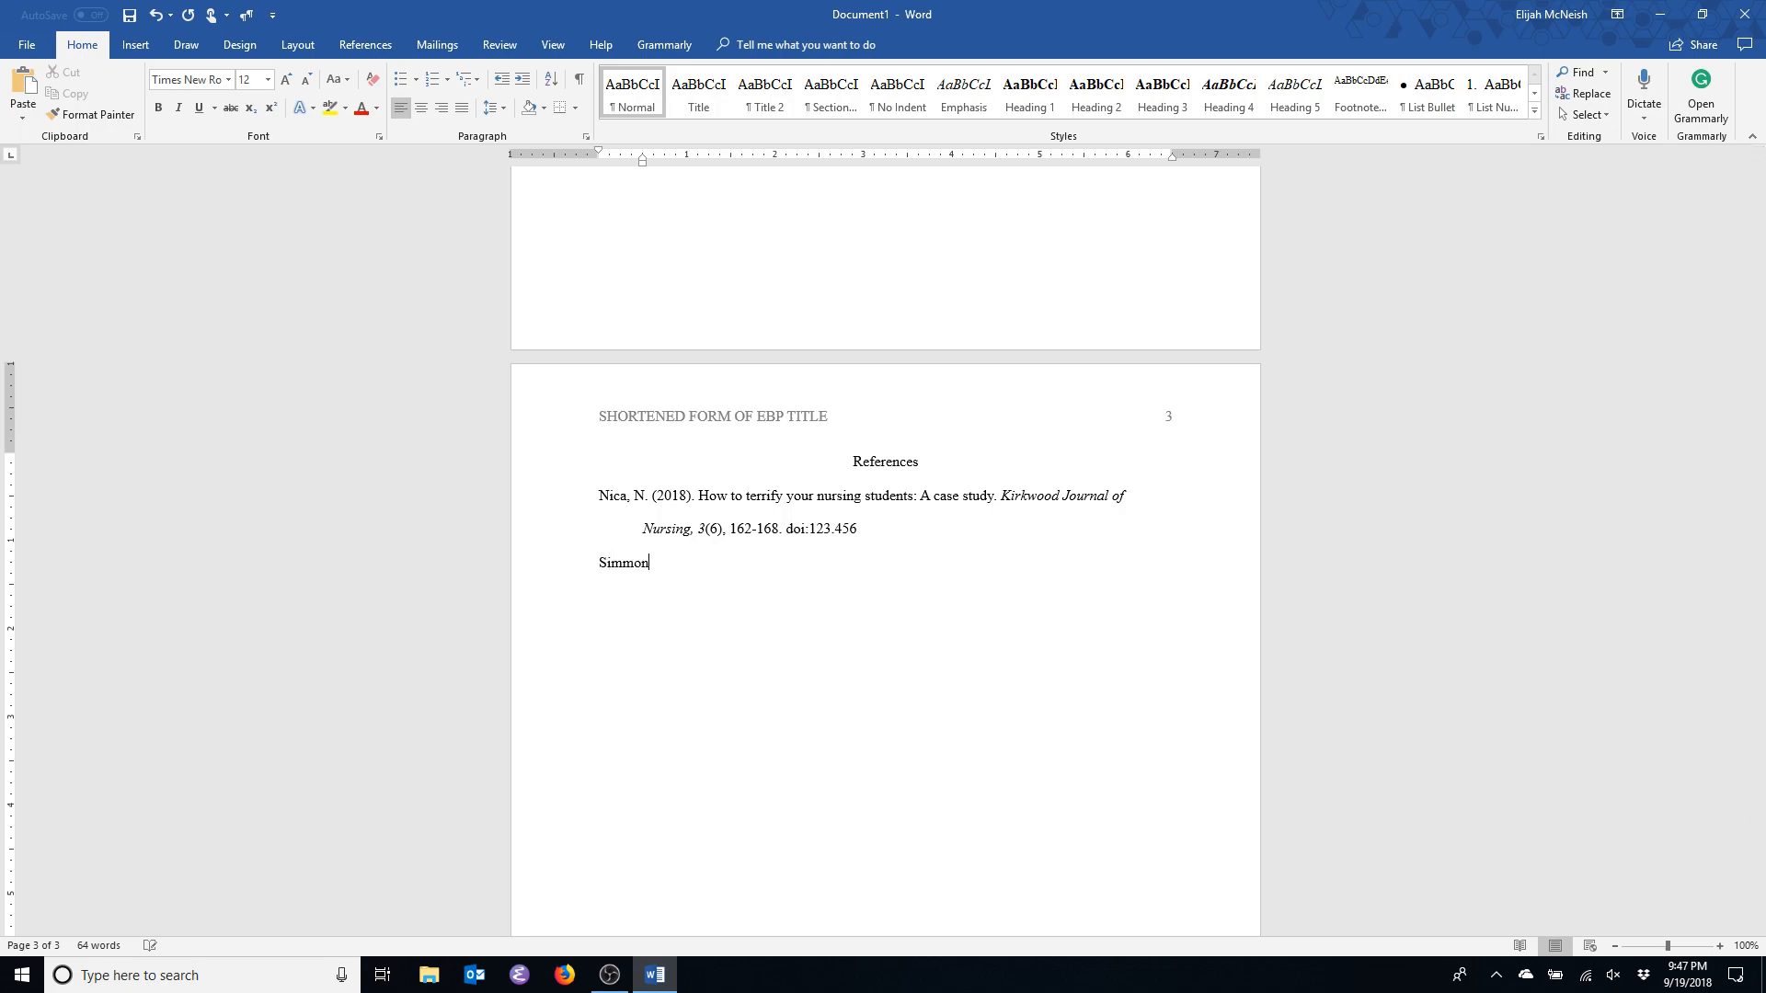
type(",")
key("BackSpace")
key("BackSpace")
type("s, L. (2016).")
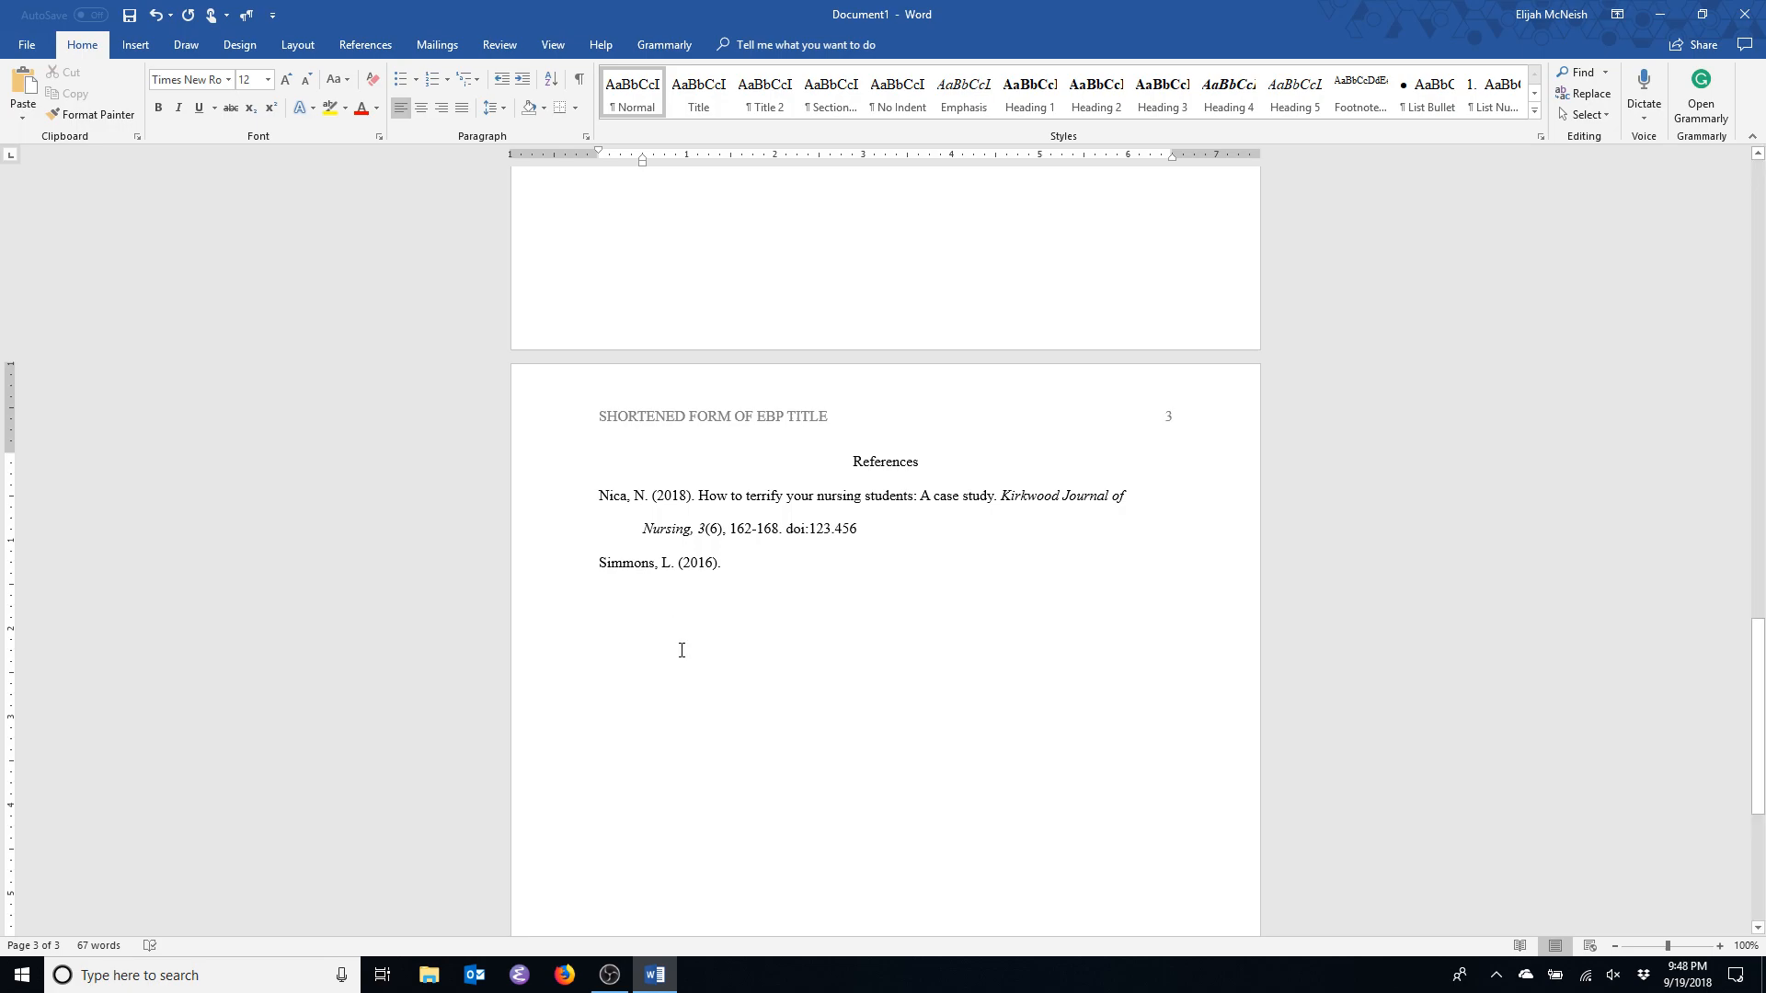
type("Another snarky")
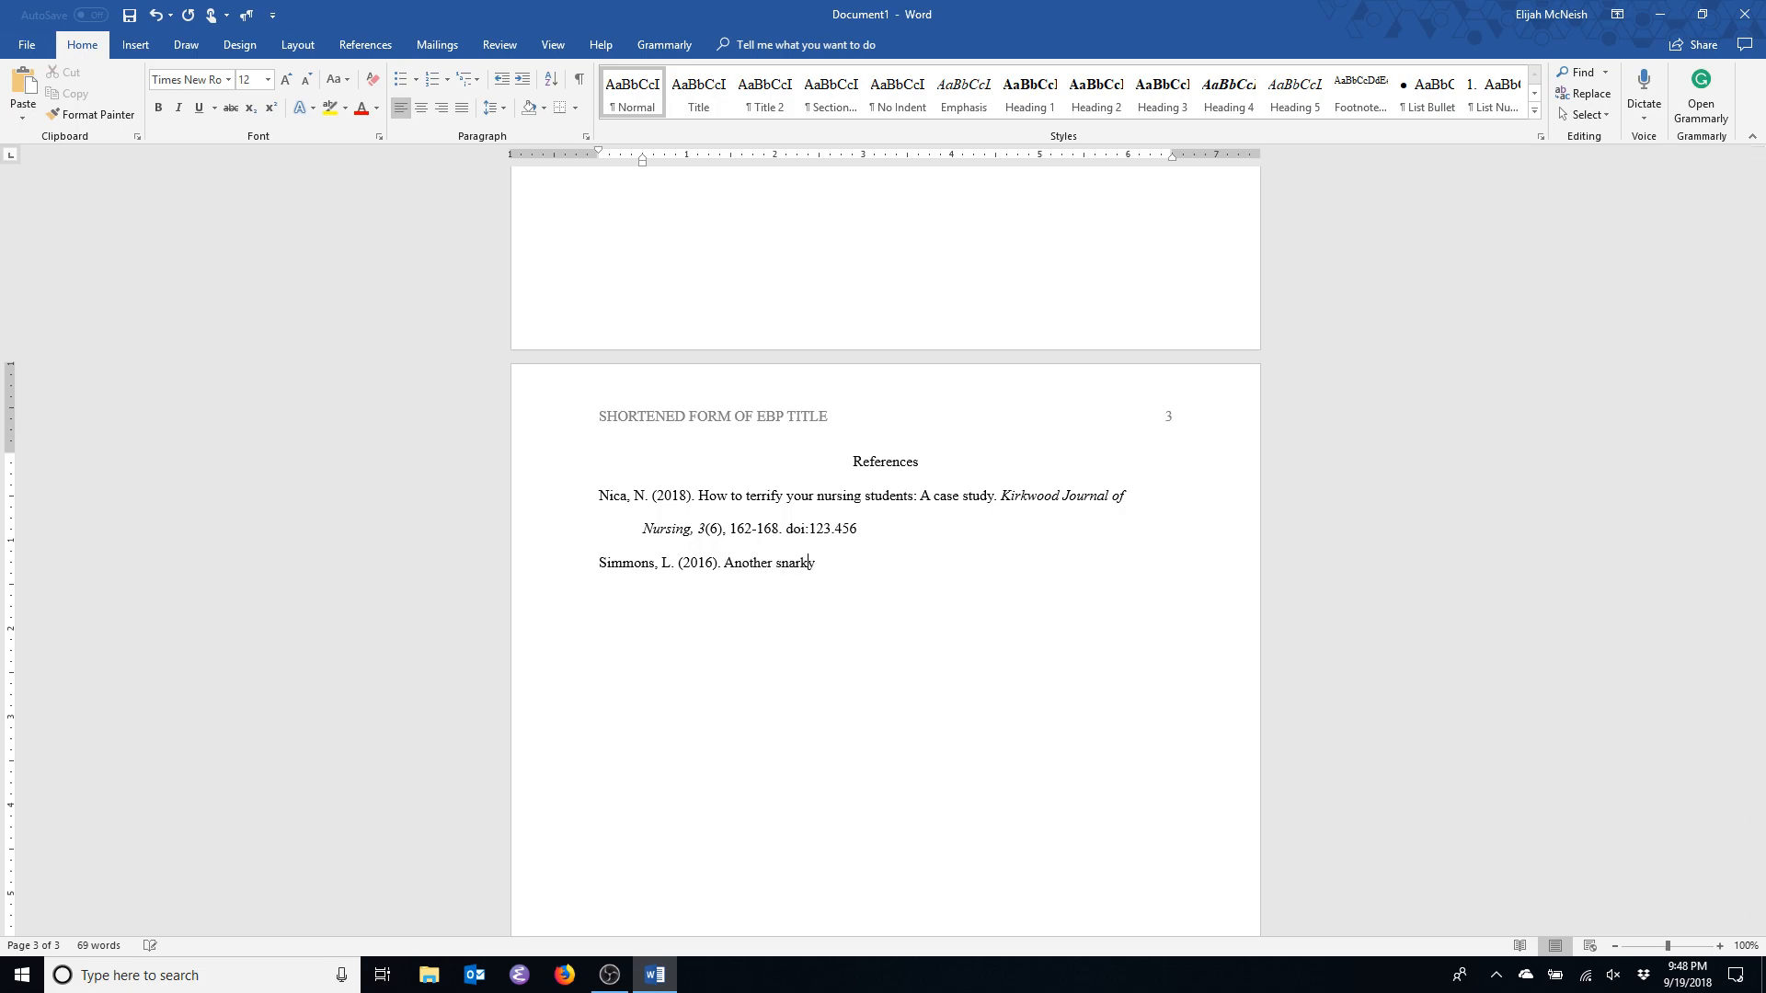
type(" title: Remember to capitalize first words")
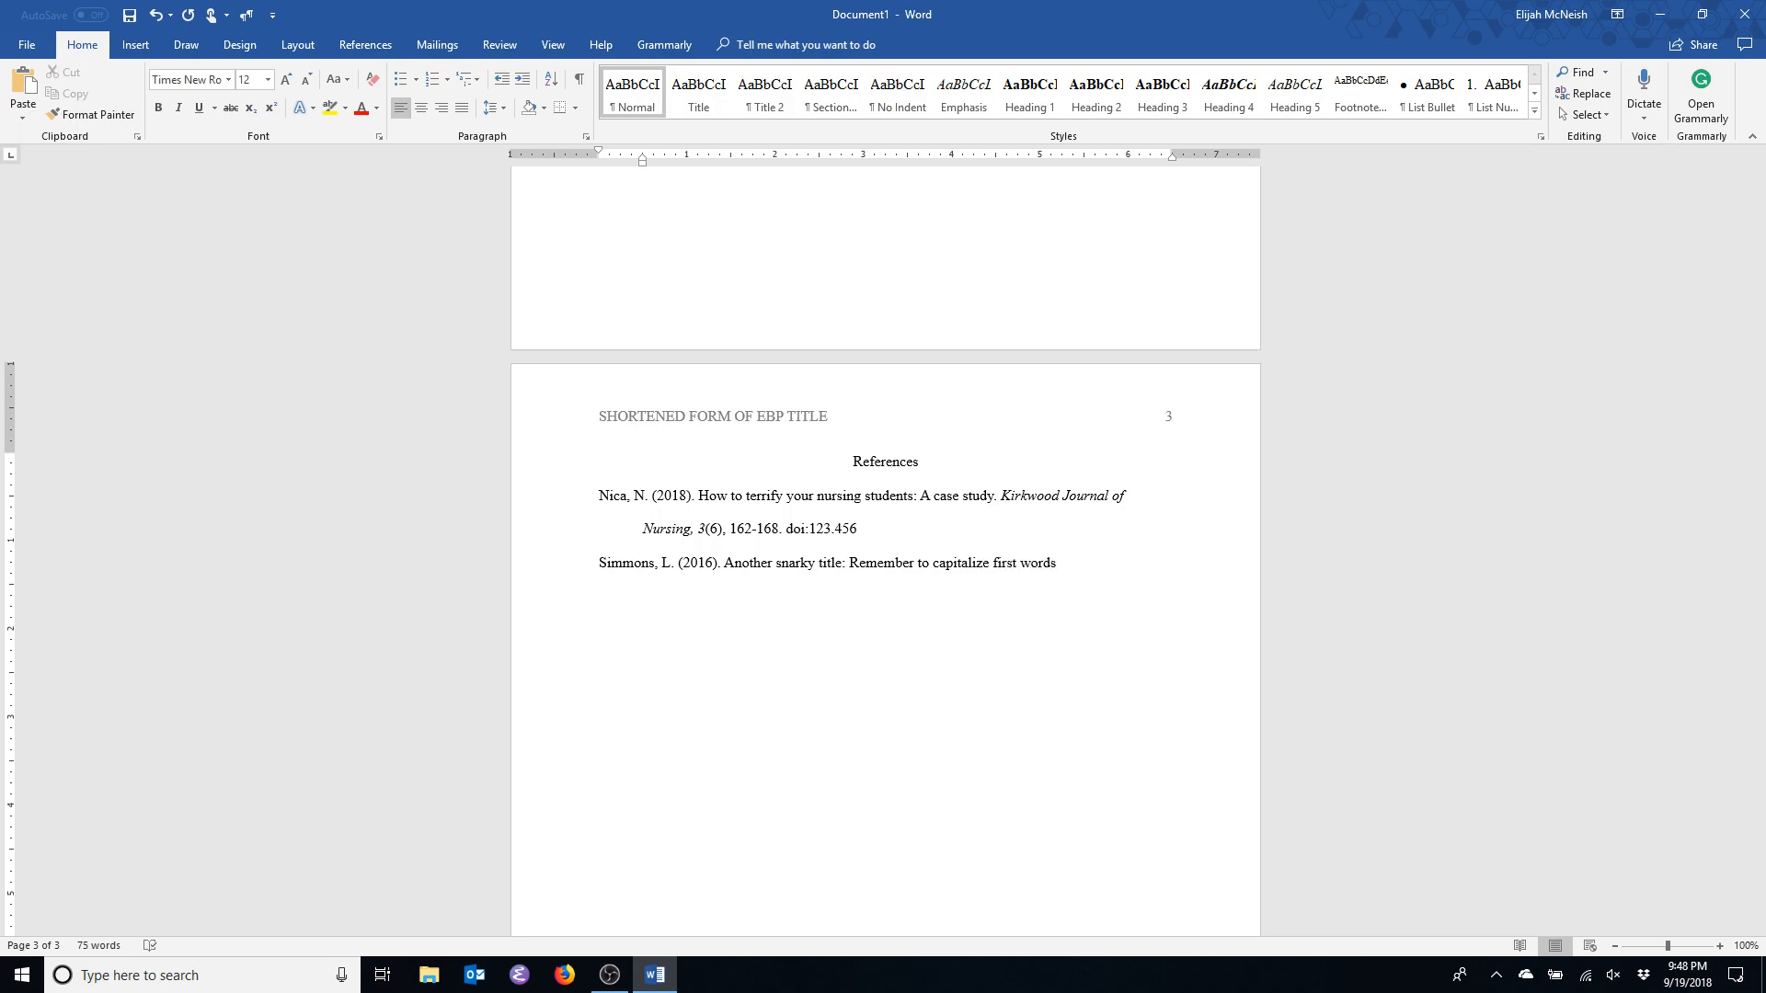
type(".")
Add the italic "Kirkwood Journal of Nursing, 7" to the second reference, followed by the issue "(3)" without italics.
key("ctrl+i")
type("Kirkwood Journal of Nursing, 7")
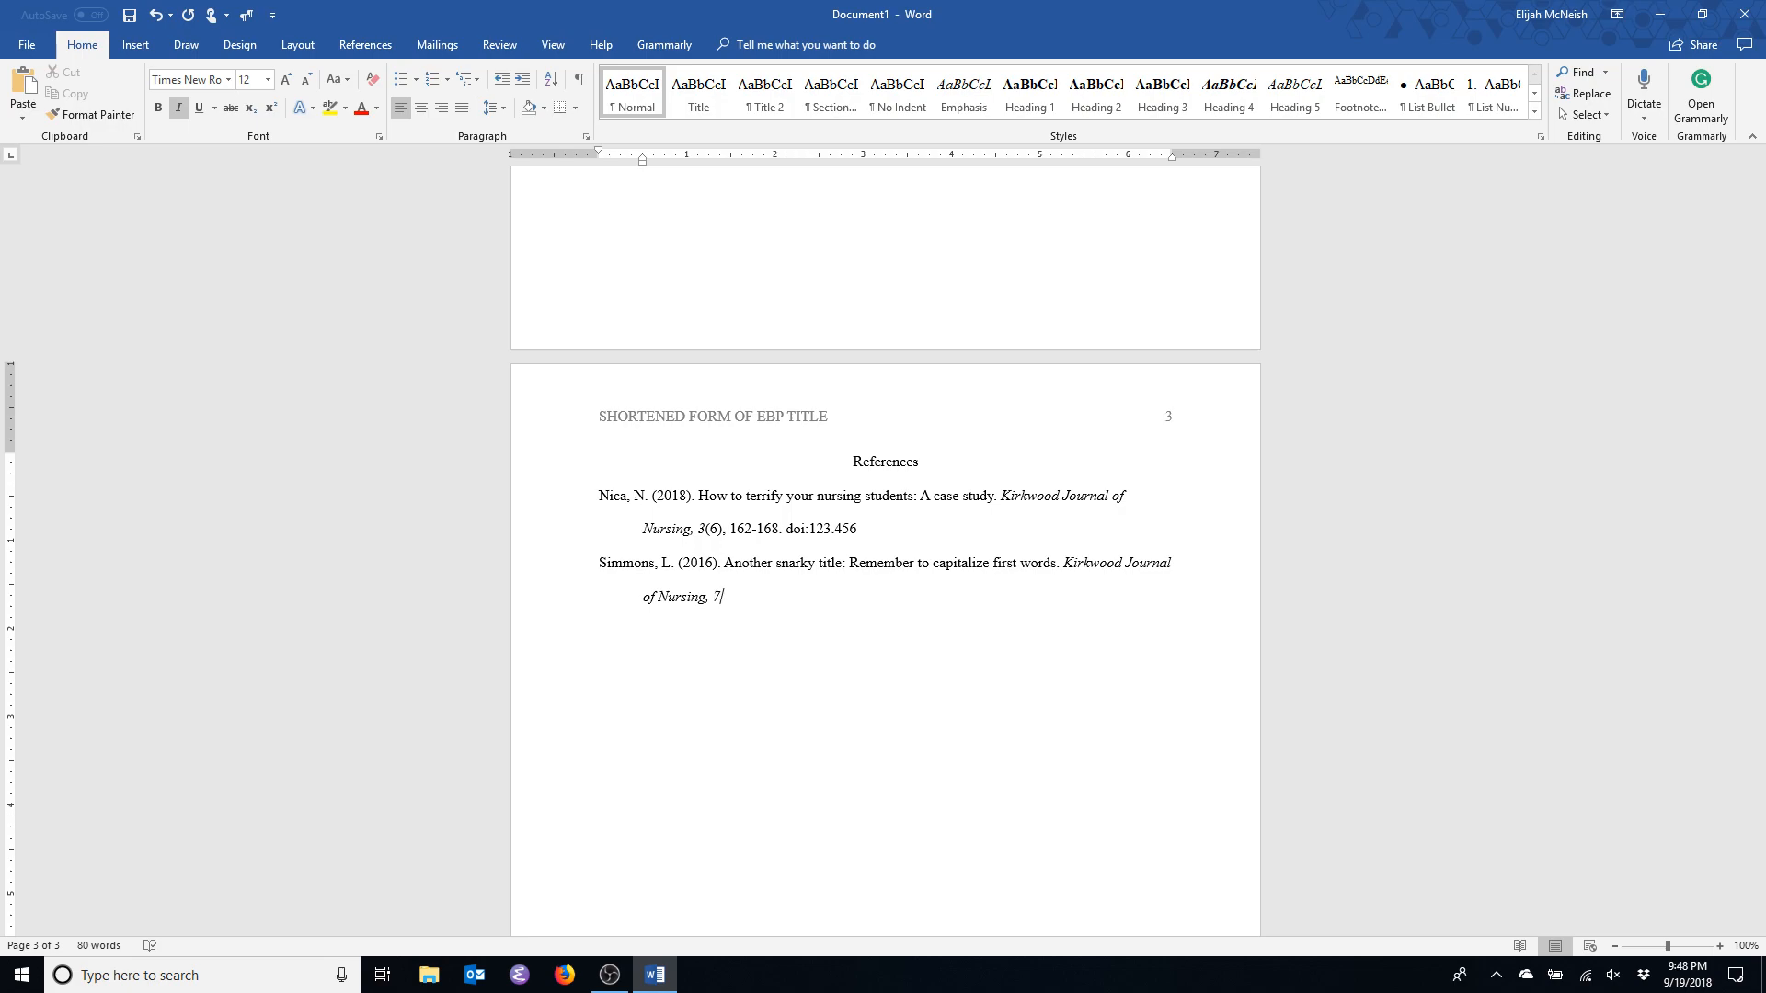
type("(")
key("BackSpace")
key("ctrl+i")
type("(3)")
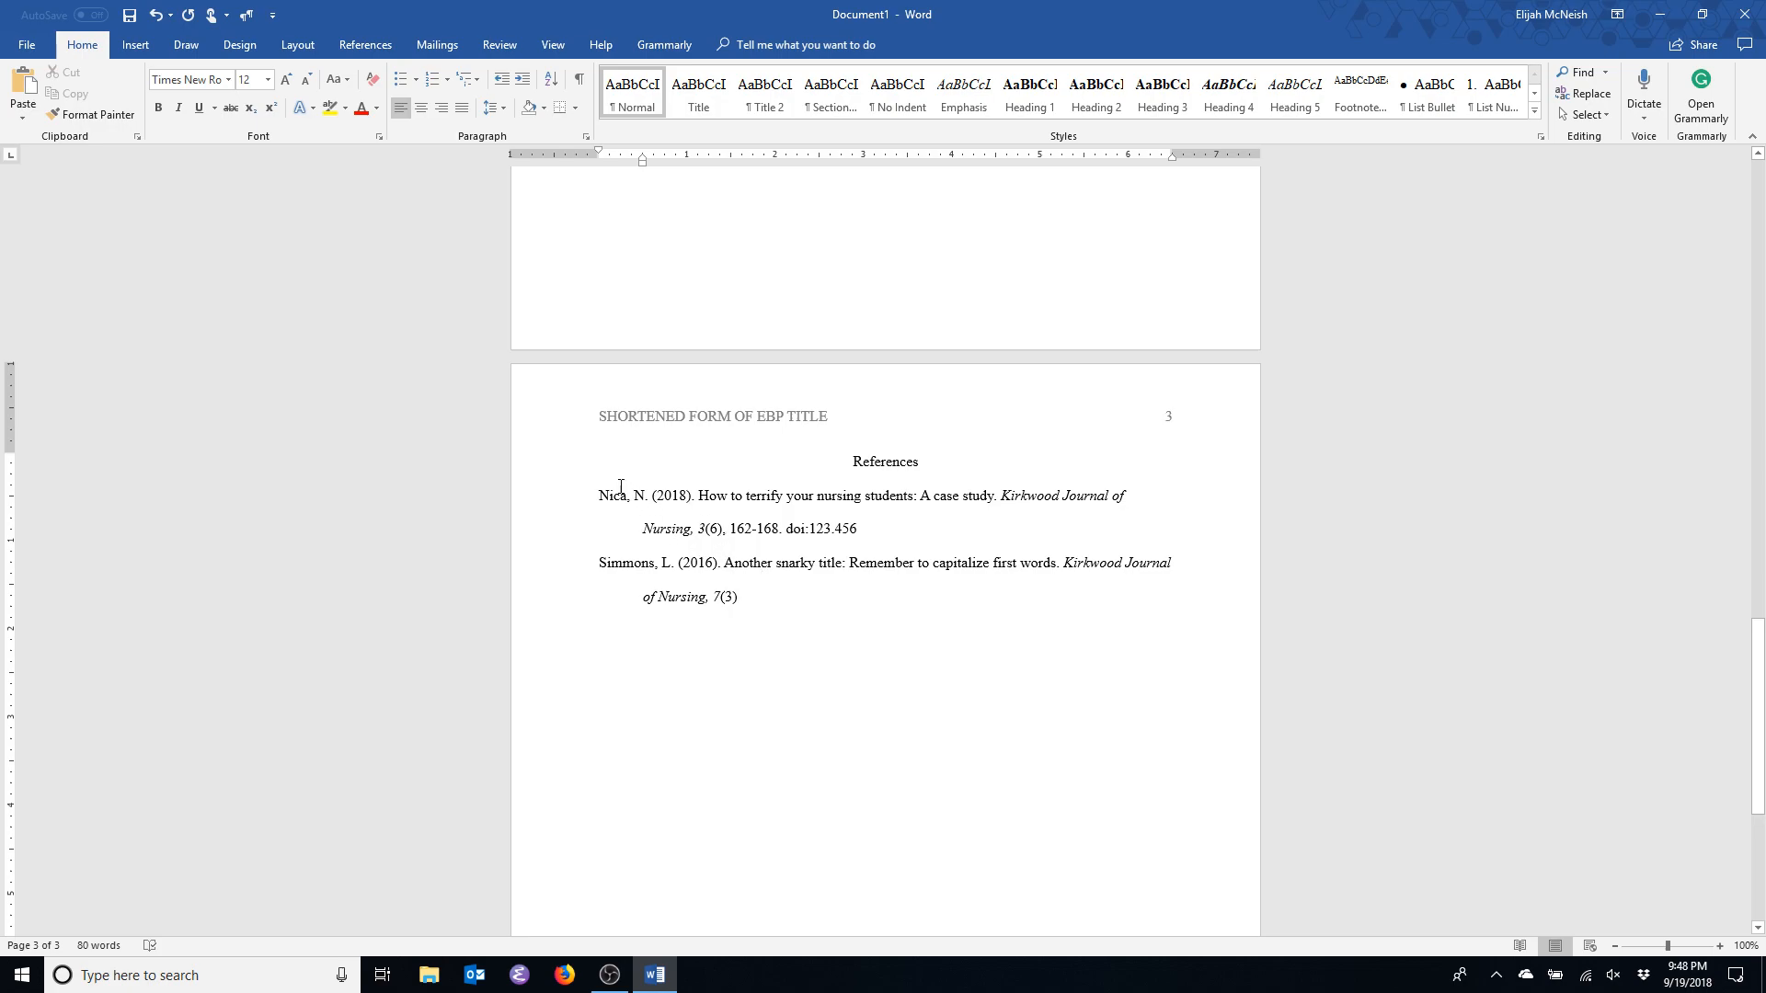
Examine the References heading and the hanging indent alignment of the entries on the references page.
left_click(639, 534)
left_click(592, 497)
left_click(589, 463)
scroll(596, 211, "up", 2)
left_click_drag(589, 145, 592, 307)
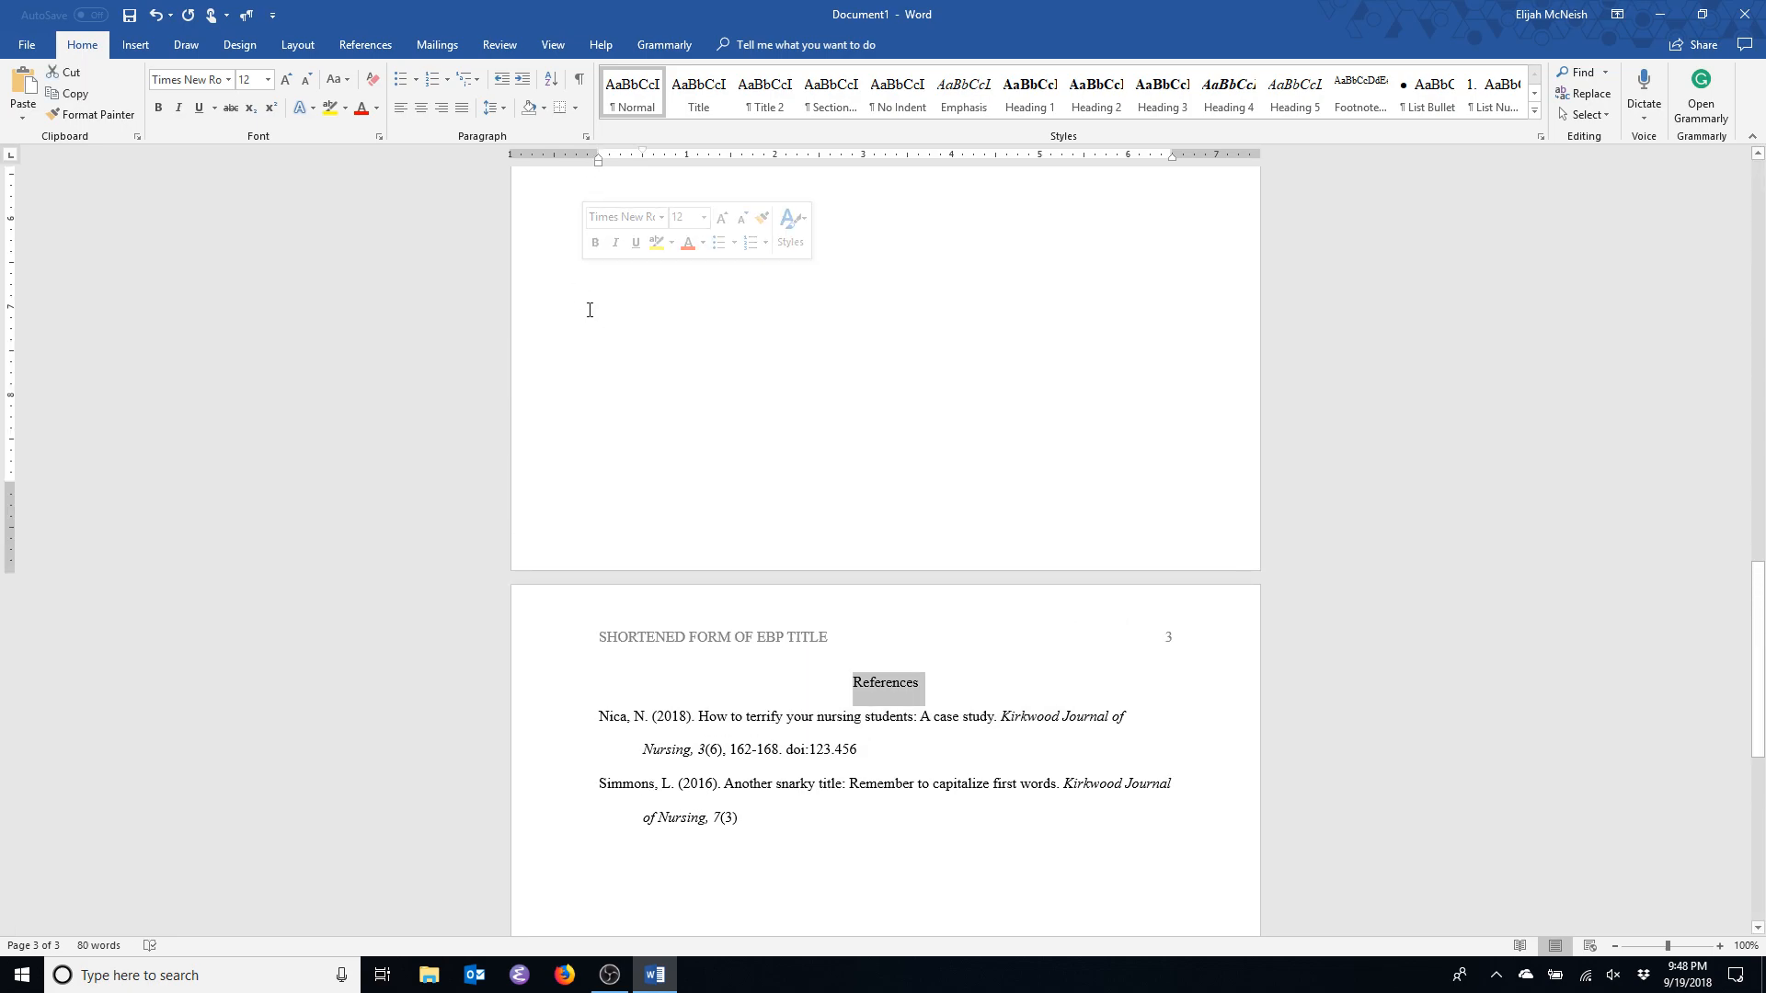
scroll(589, 634, "down", 3)
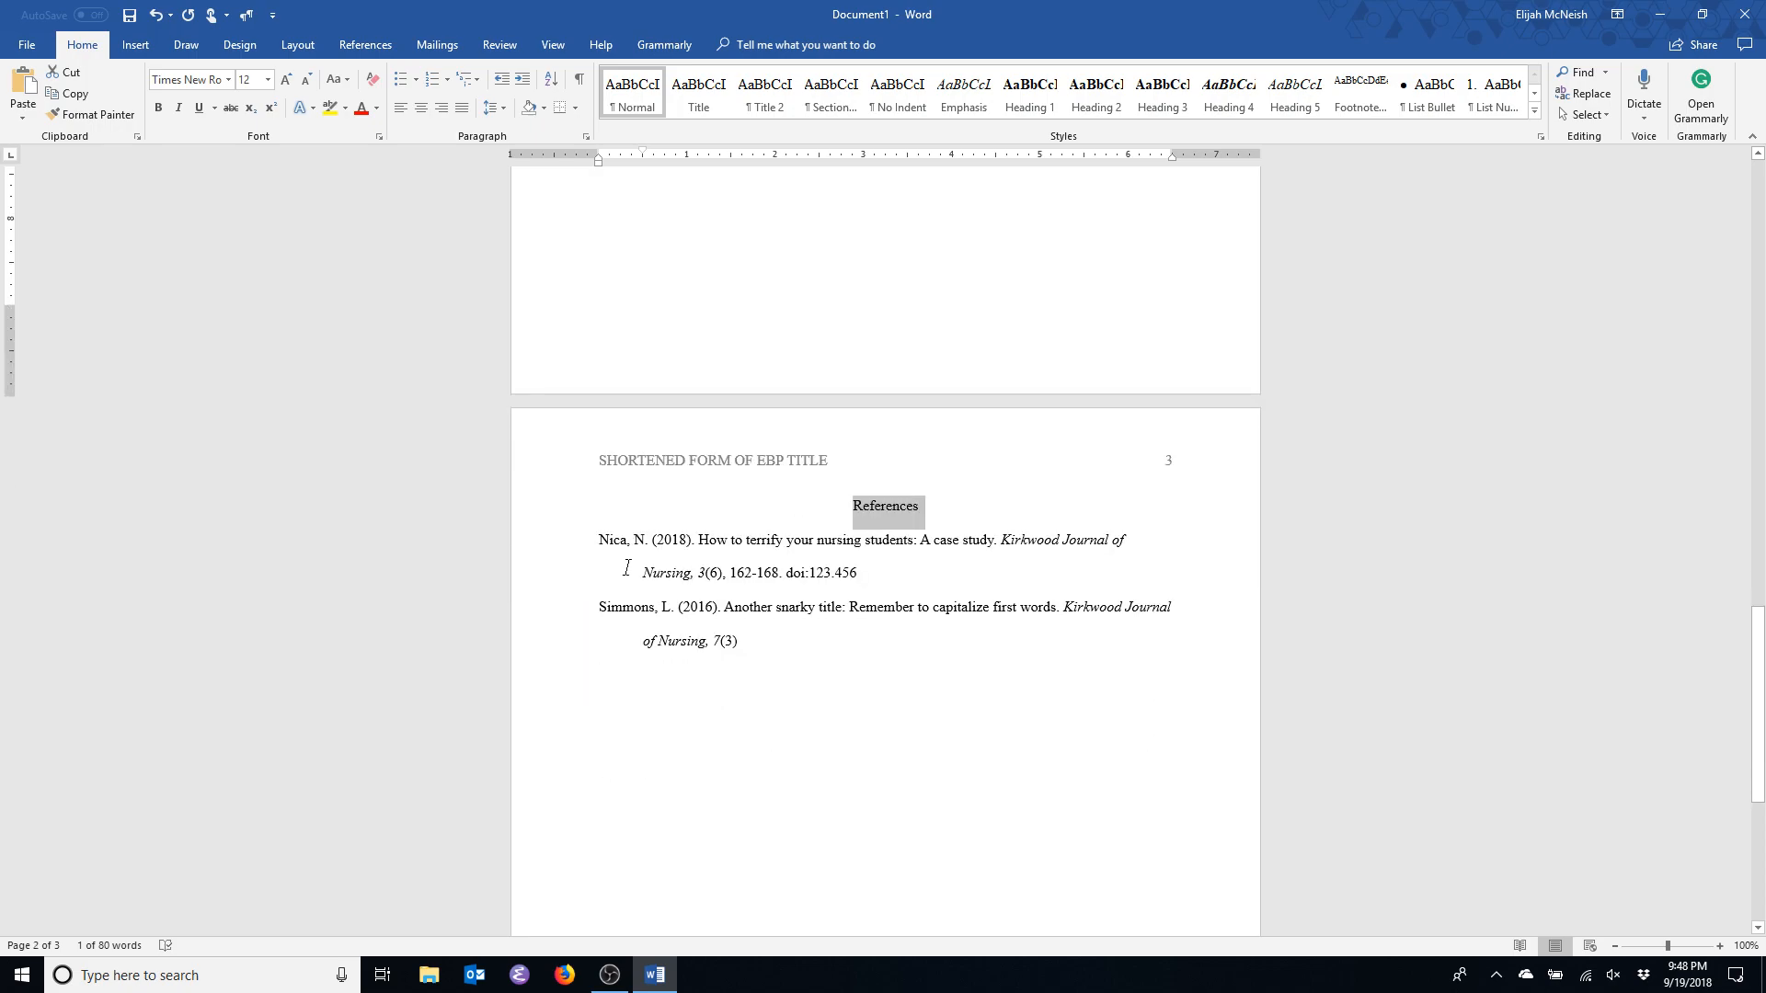
left_click(610, 544)
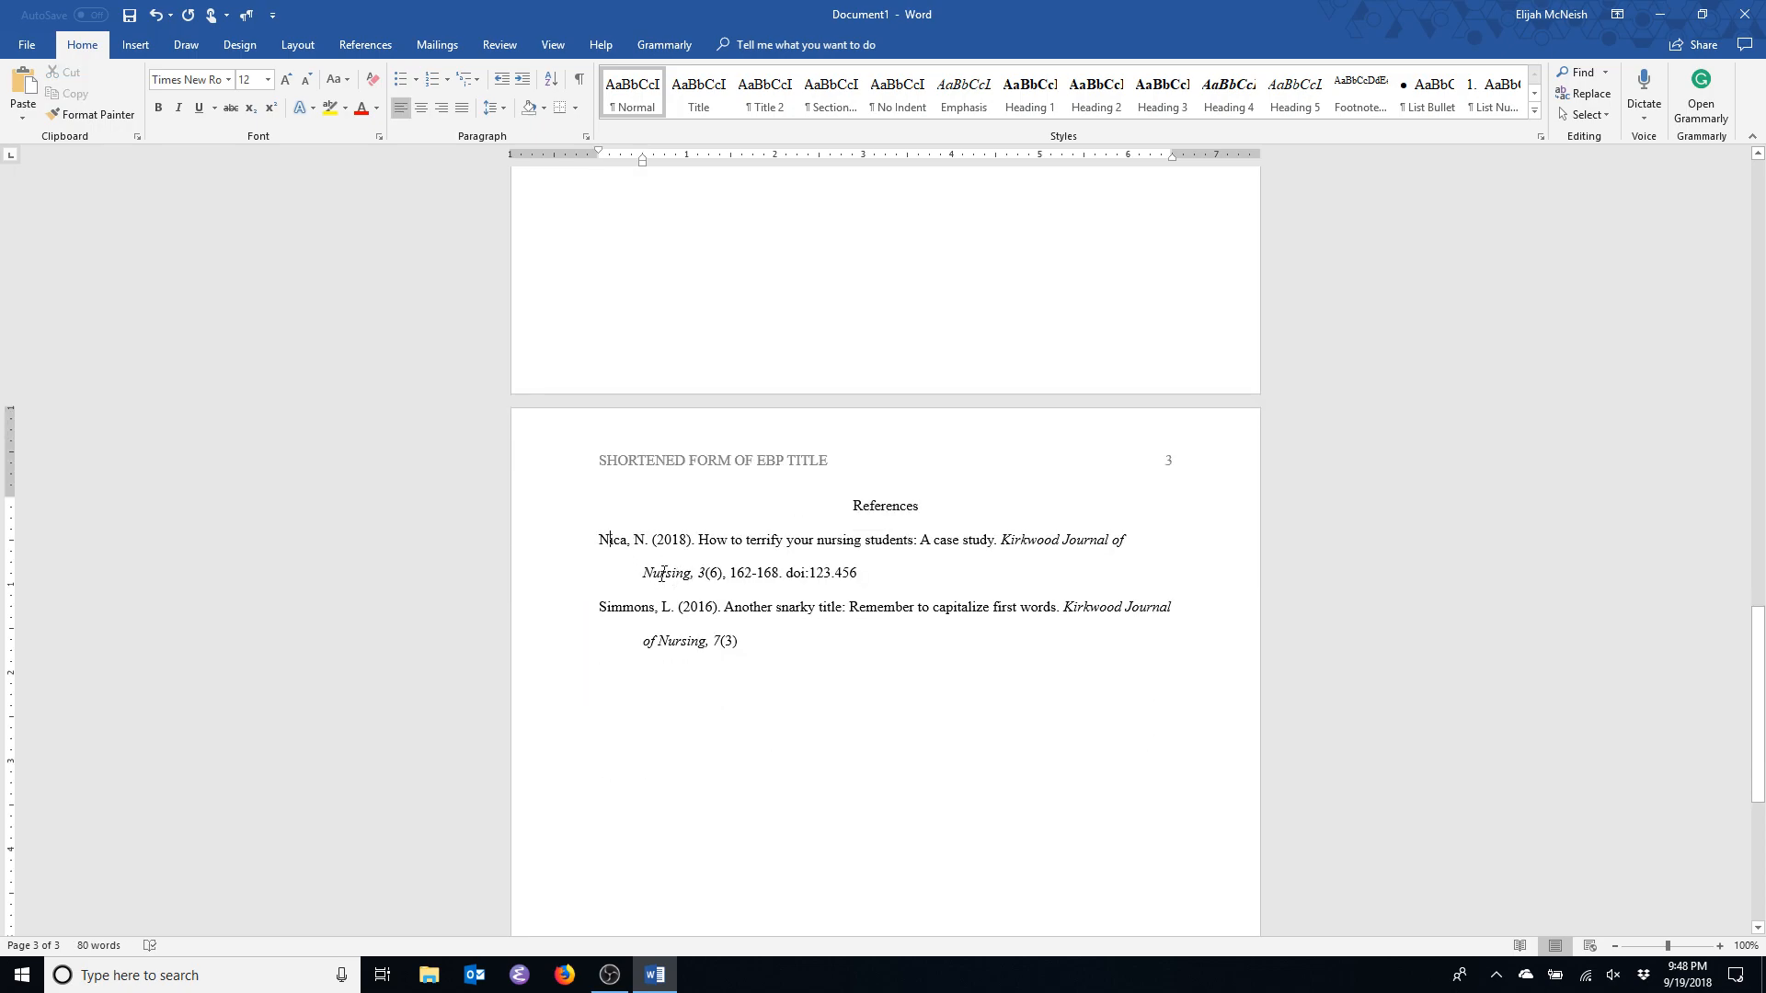
left_click(643, 575)
scroll(689, 599, "down", 3)
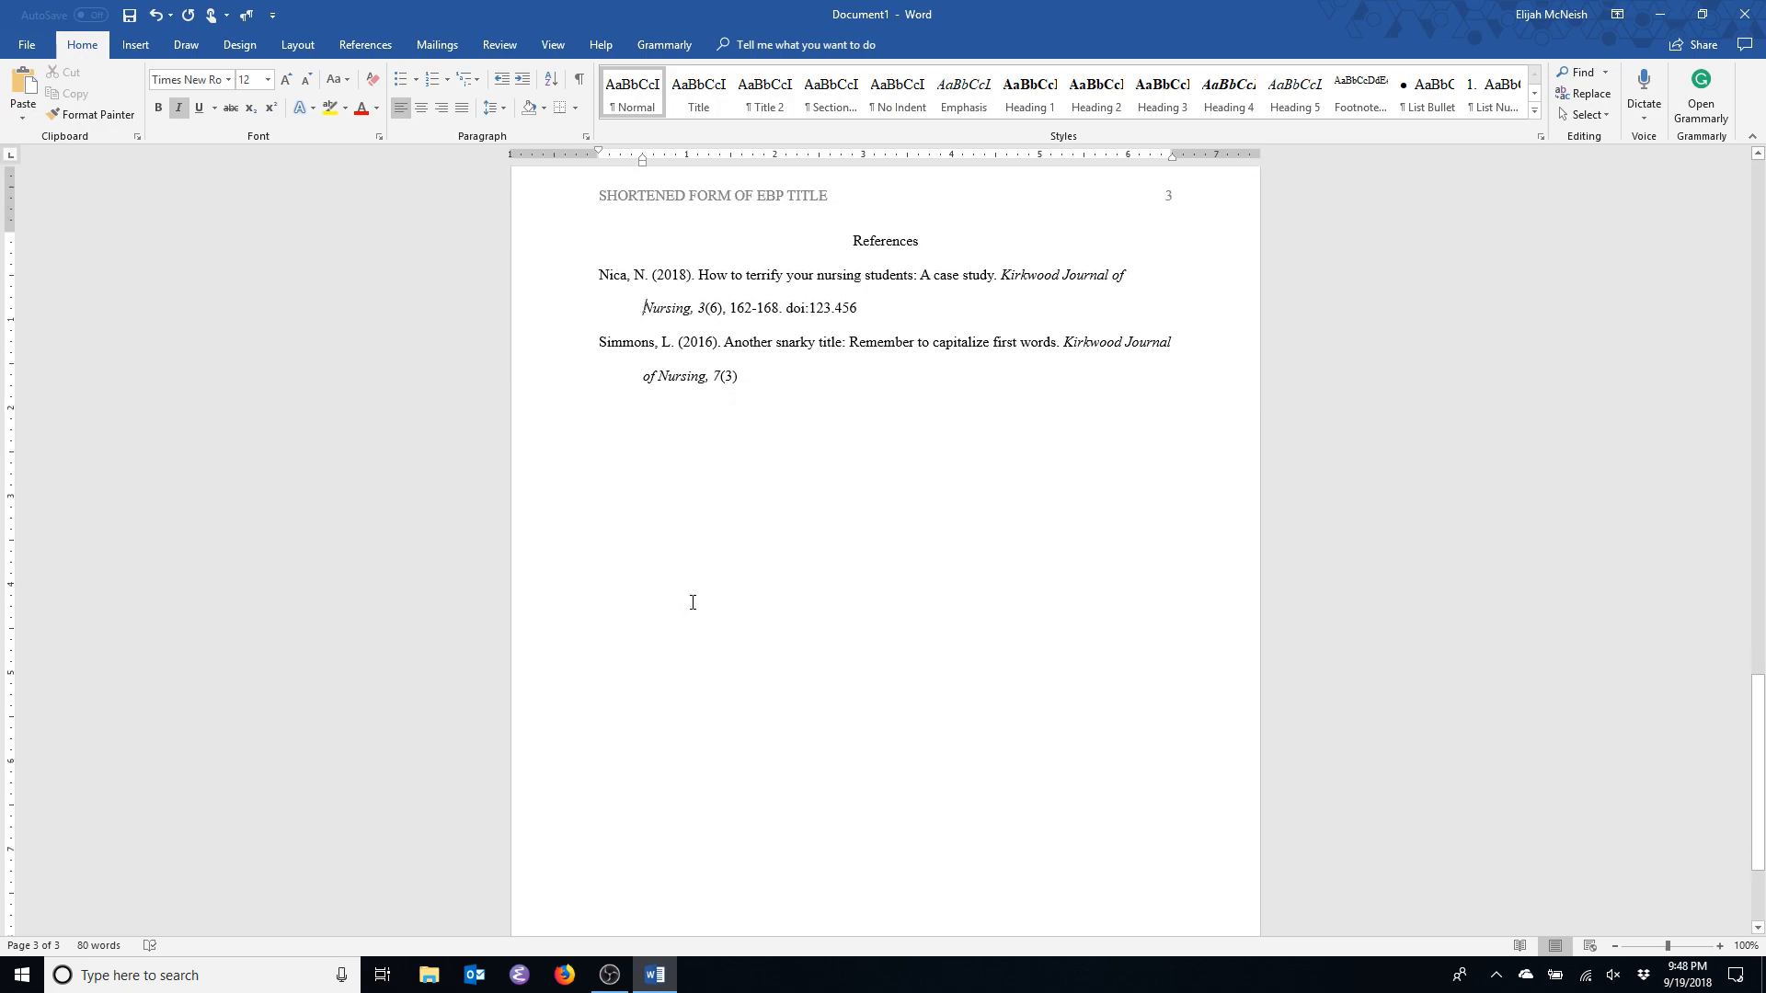
scroll(1076, 619, "down", 2)
Review the paper's body headings and title page, then the title and introduction paragraph on page 2.
scroll(1073, 626, "up", 8)
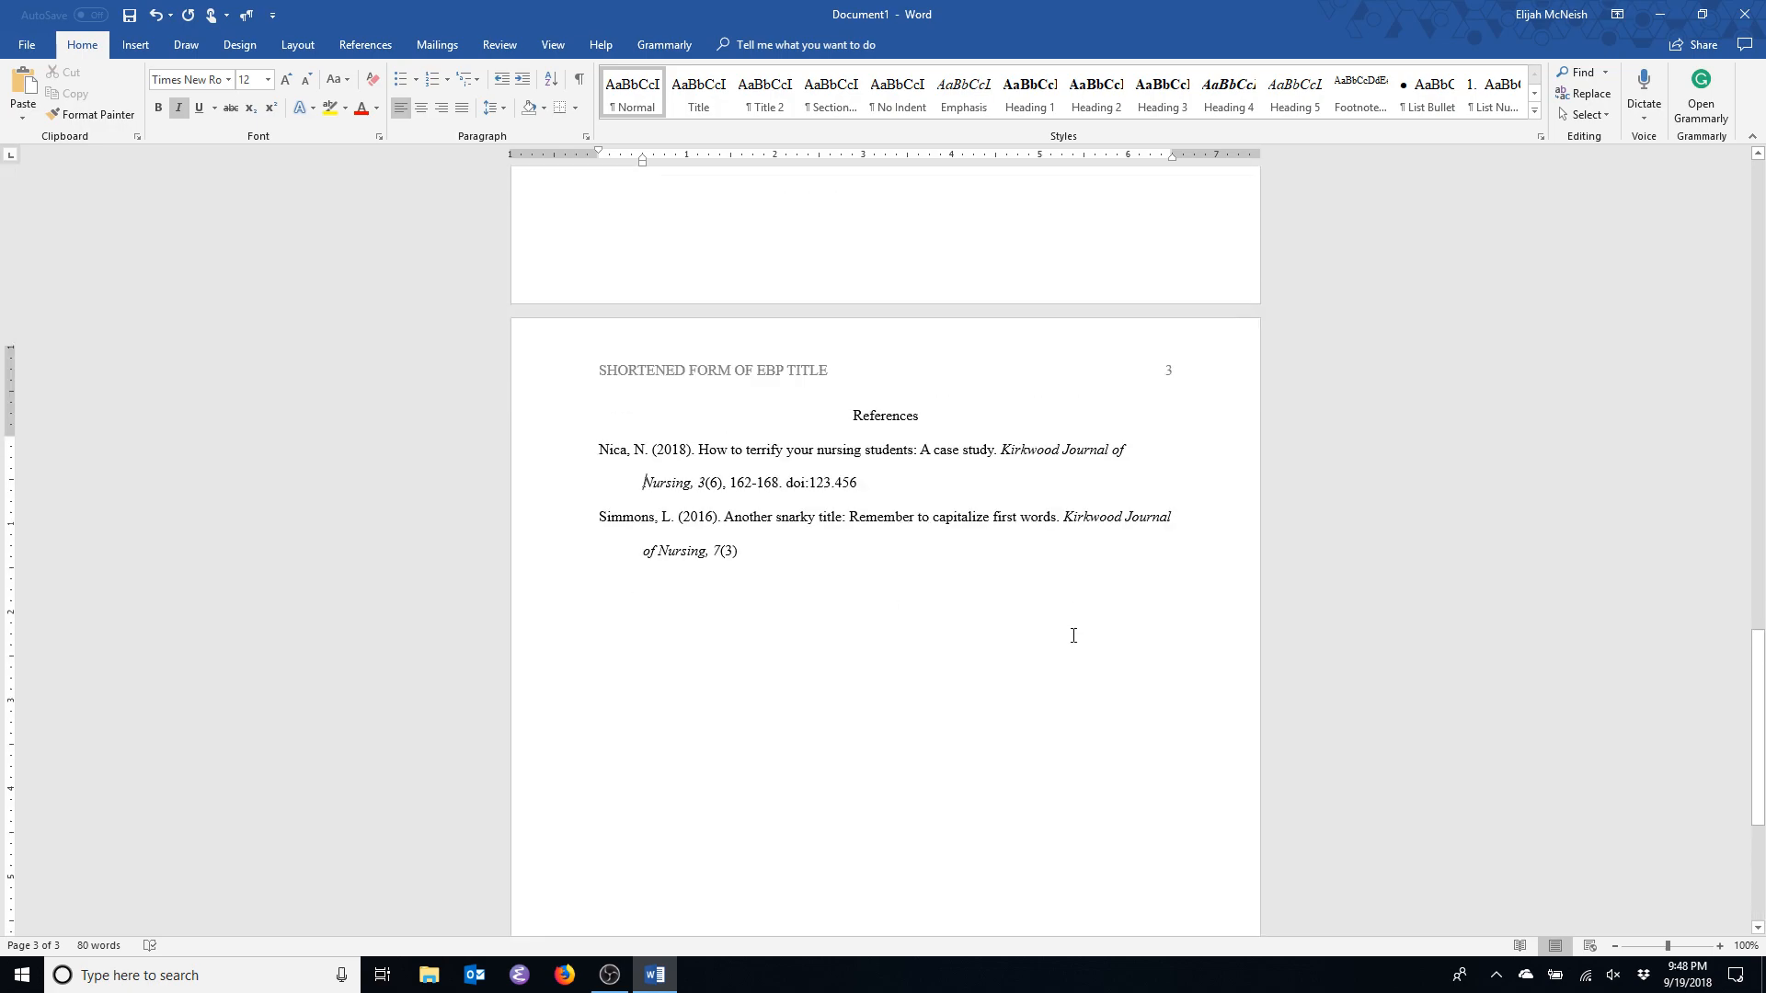
scroll(1073, 635, "up", 9)
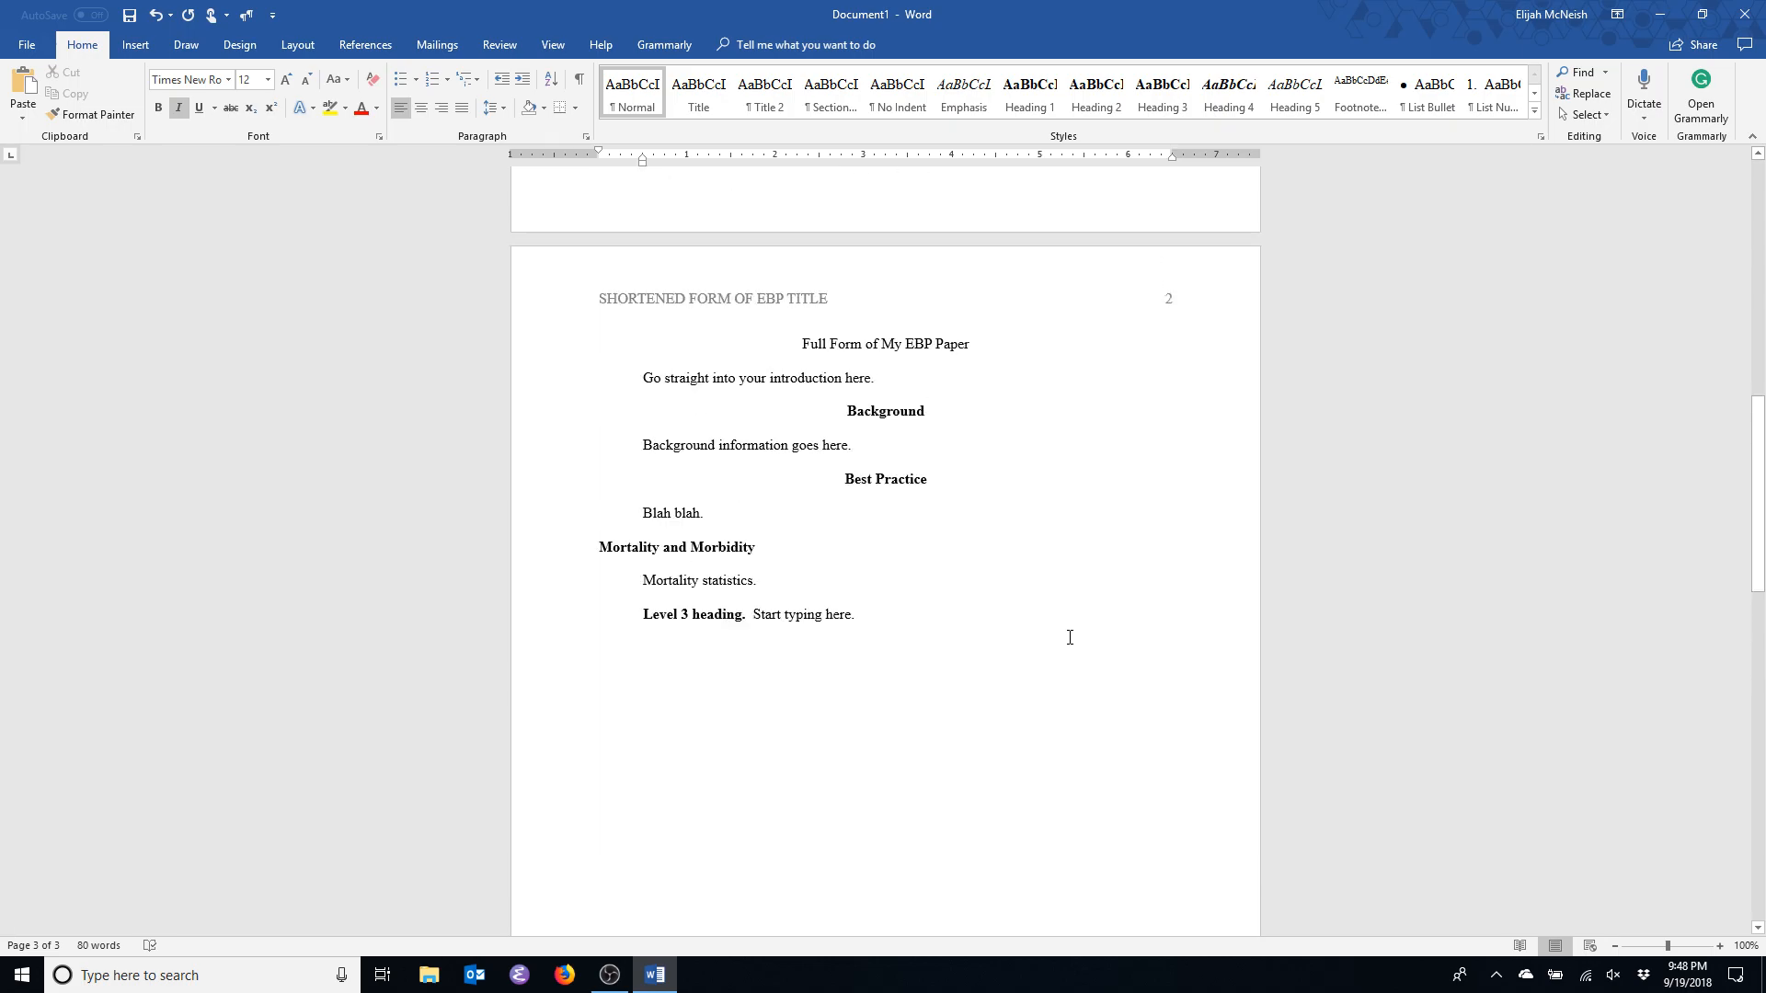
scroll(1070, 637, "up", 8)
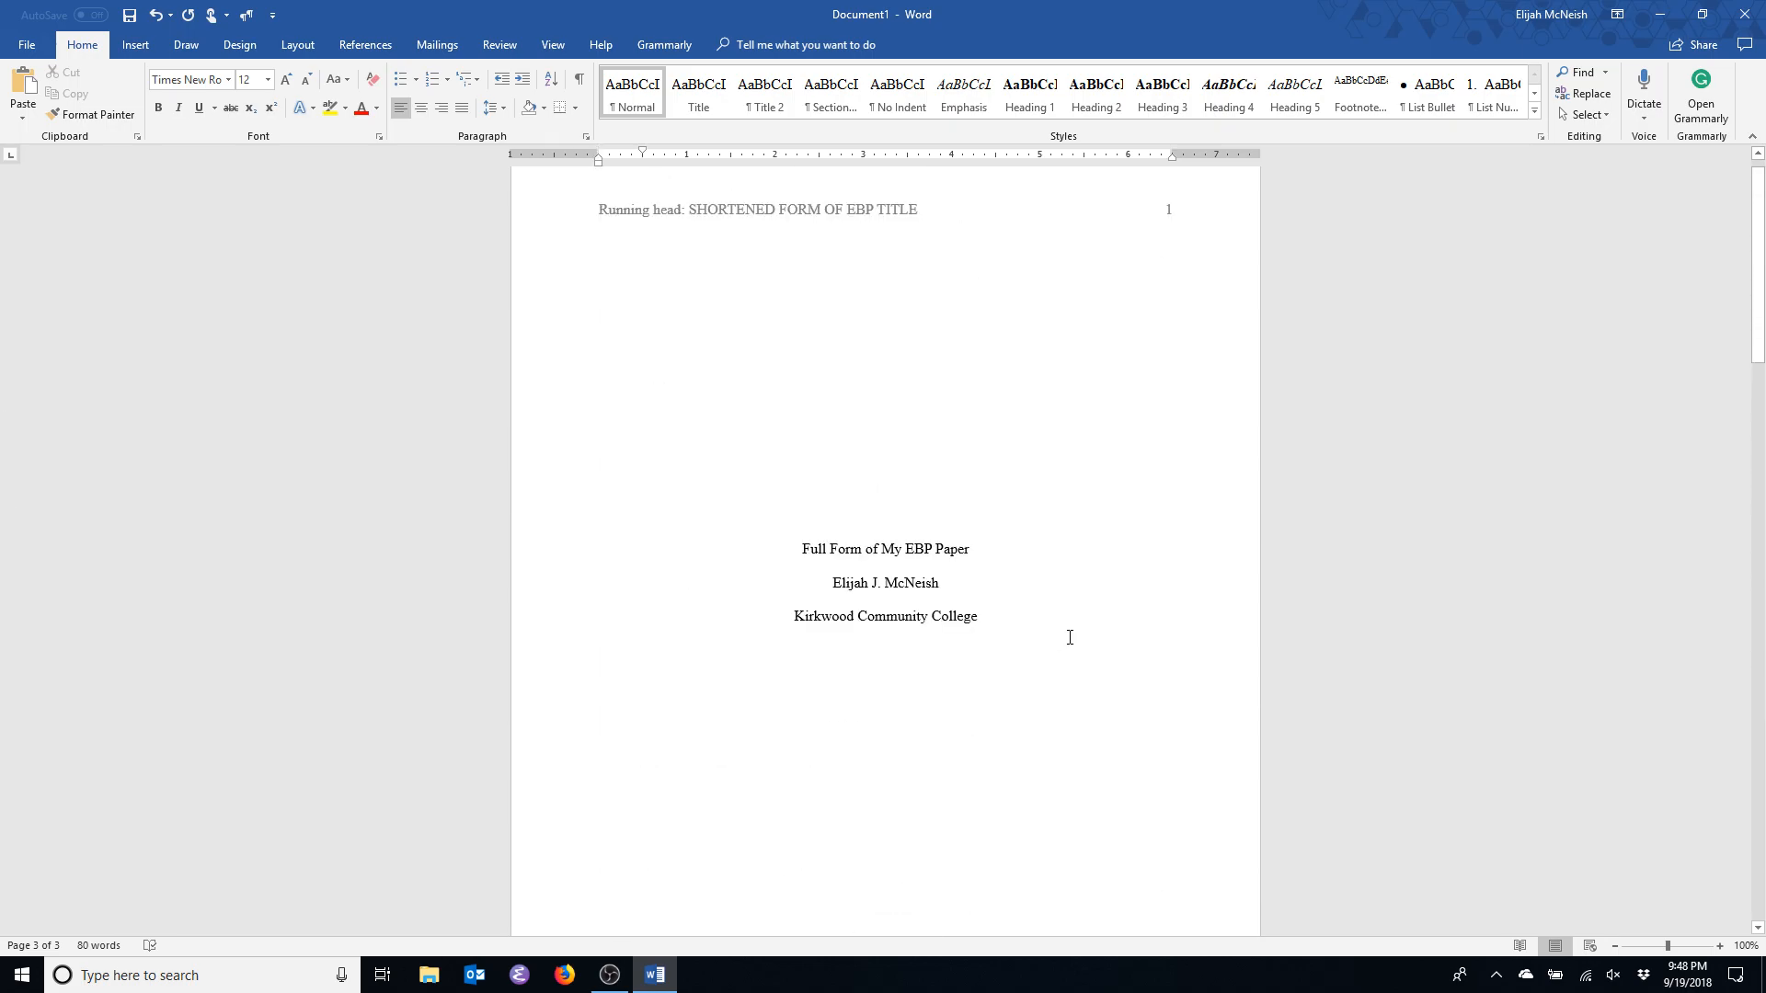
left_click(916, 390)
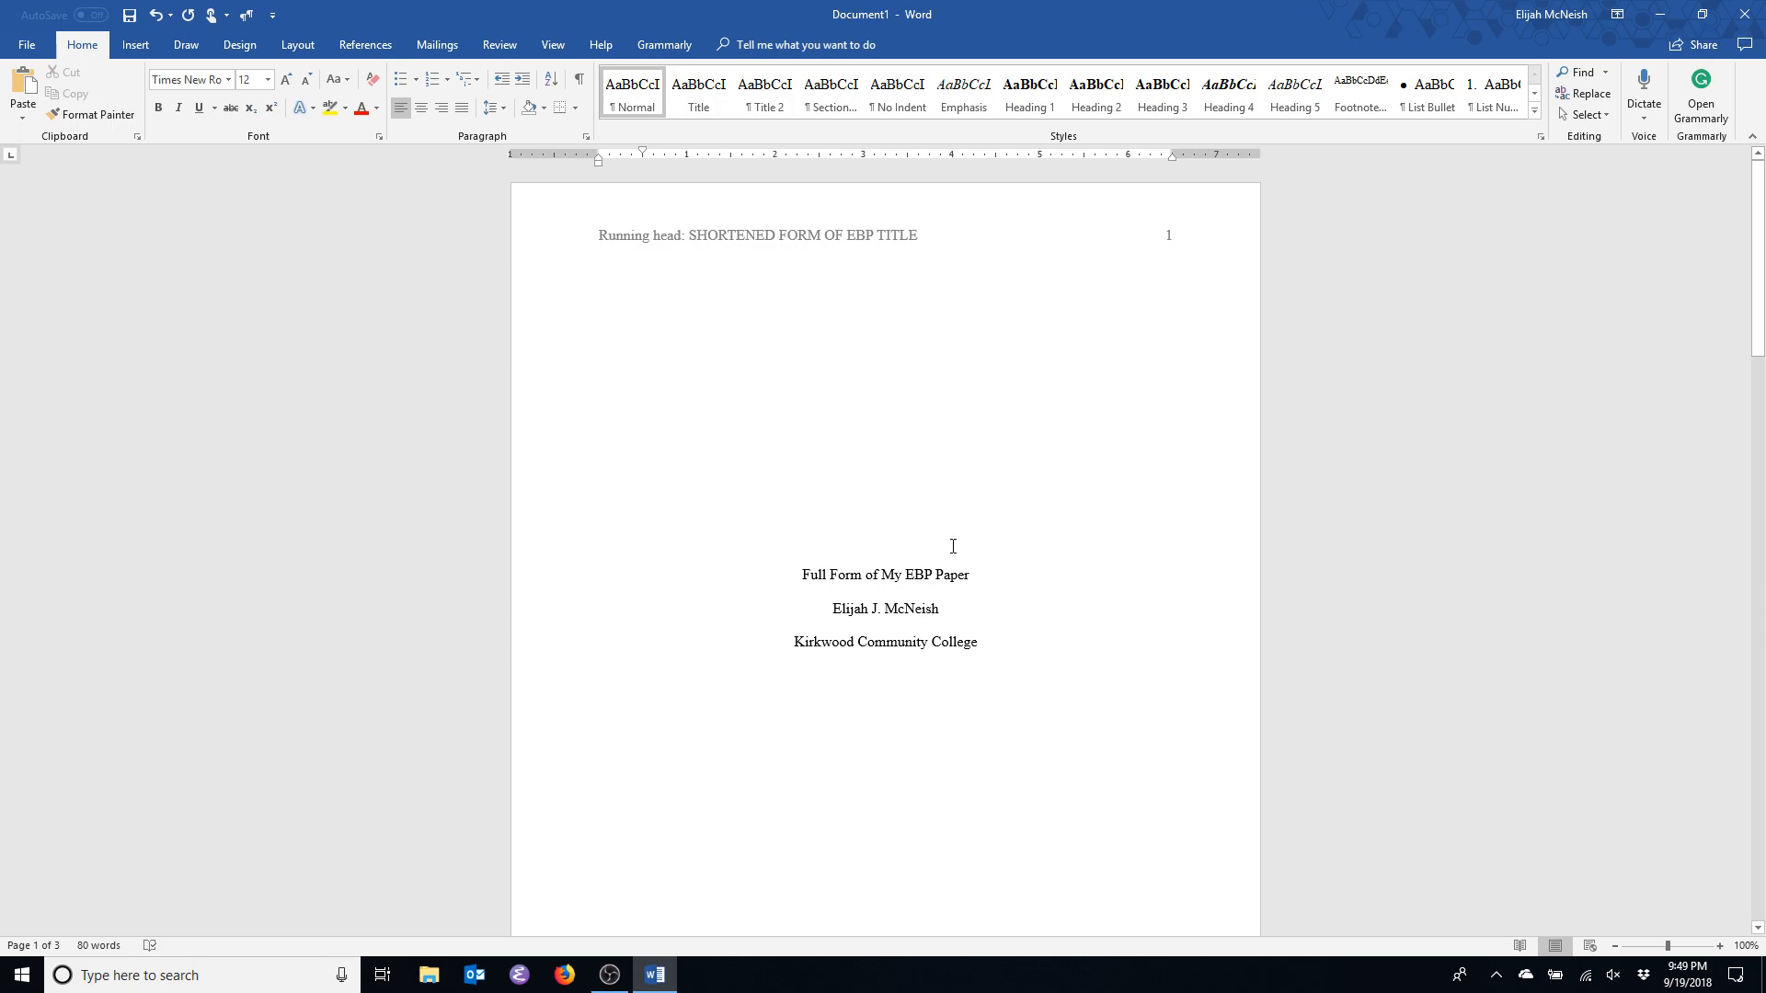
left_click(977, 575)
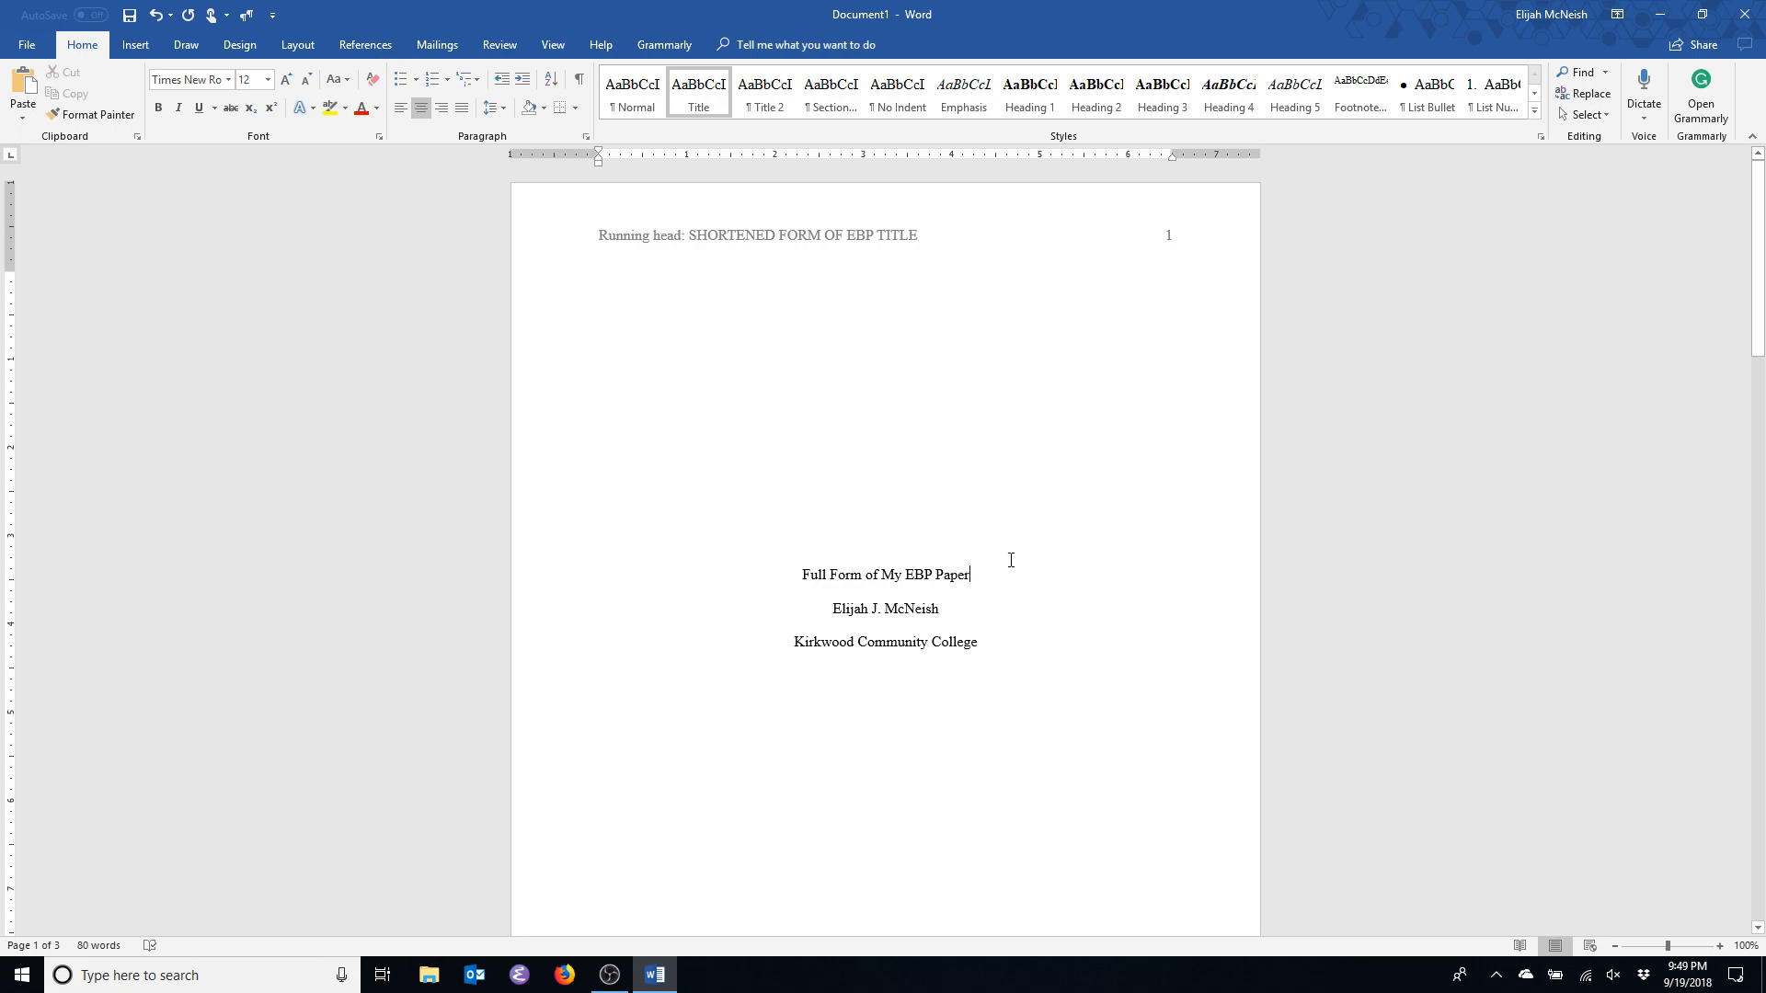
scroll(1010, 558, "down", 3)
scroll(1009, 566, "down", 4)
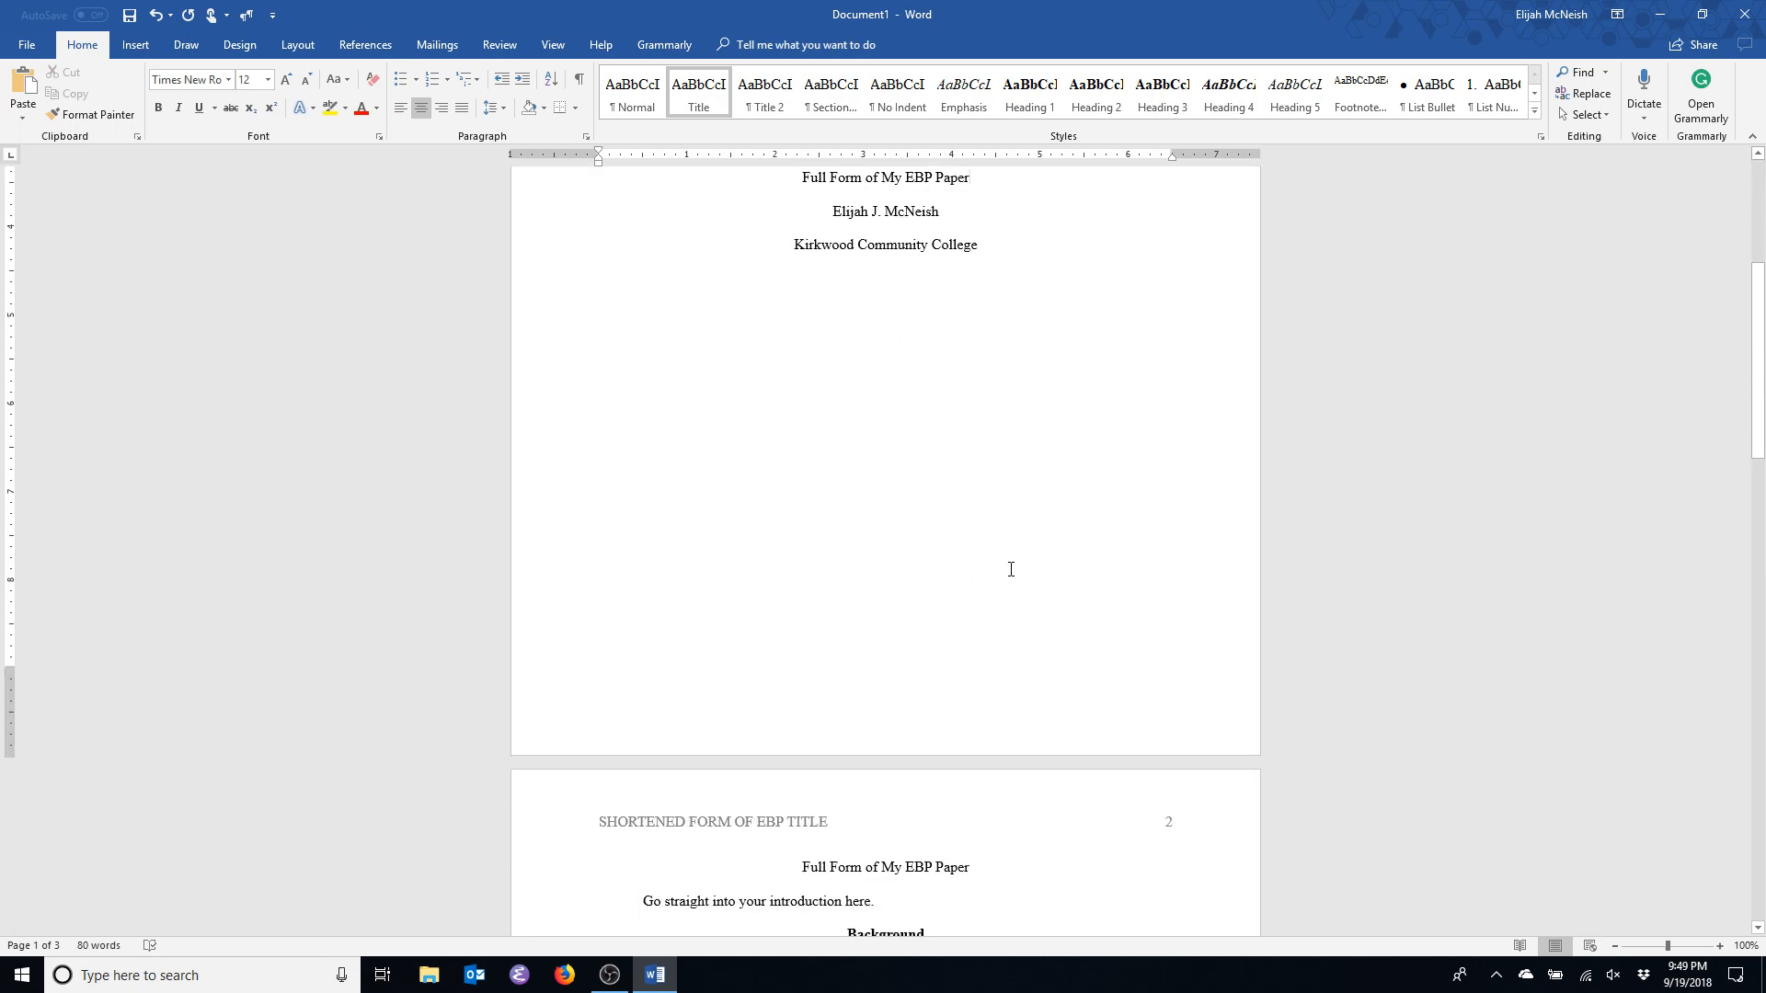
left_click(950, 905)
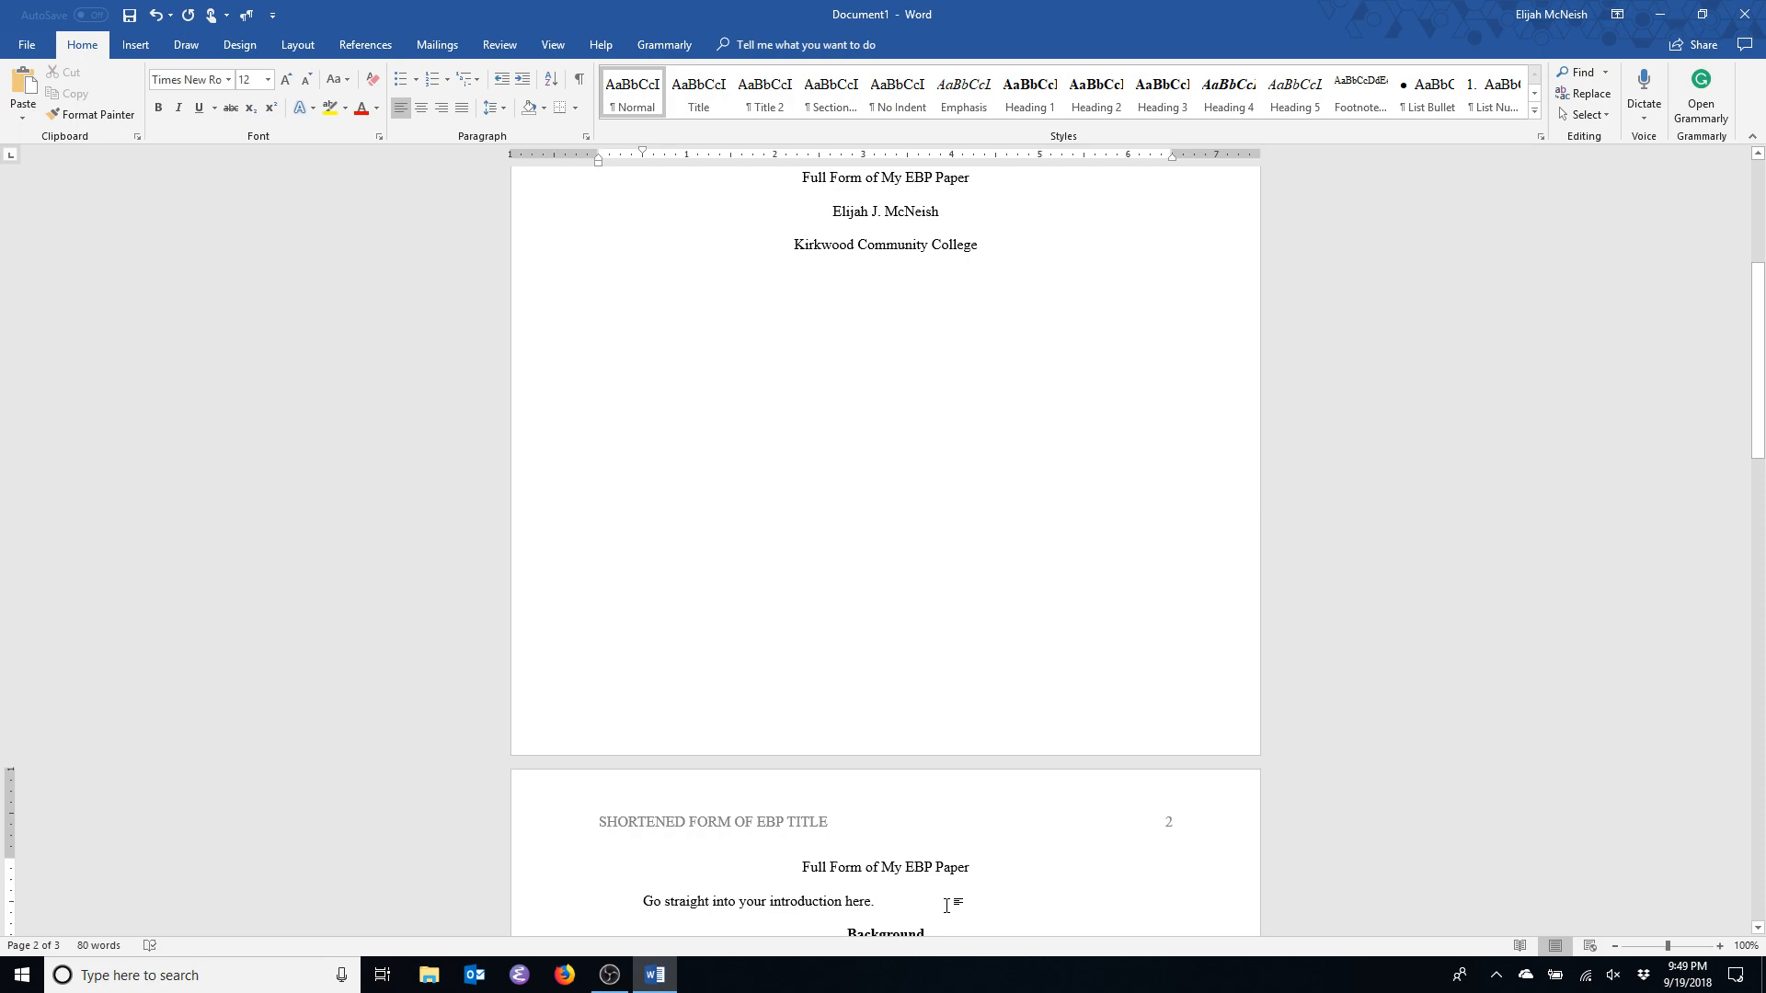